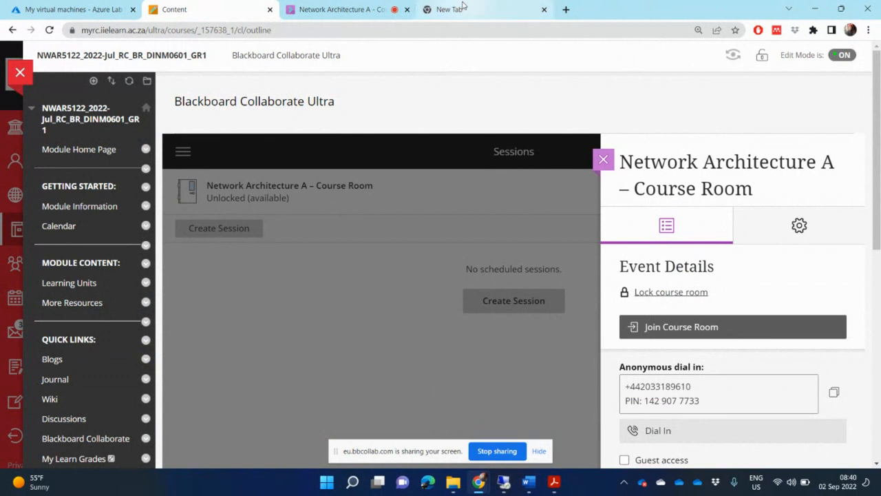
Open YouTube from the new Chrome tab and go to Your videos in YouTube Studio
click(466, 8)
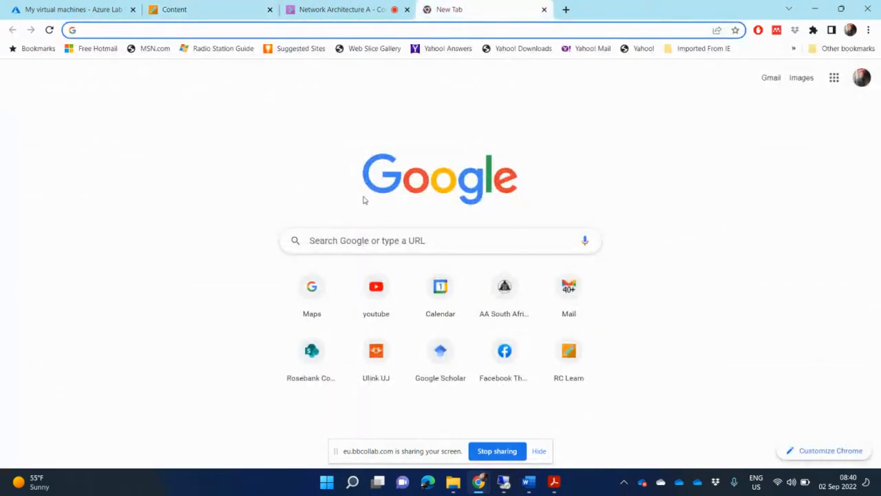
click(377, 294)
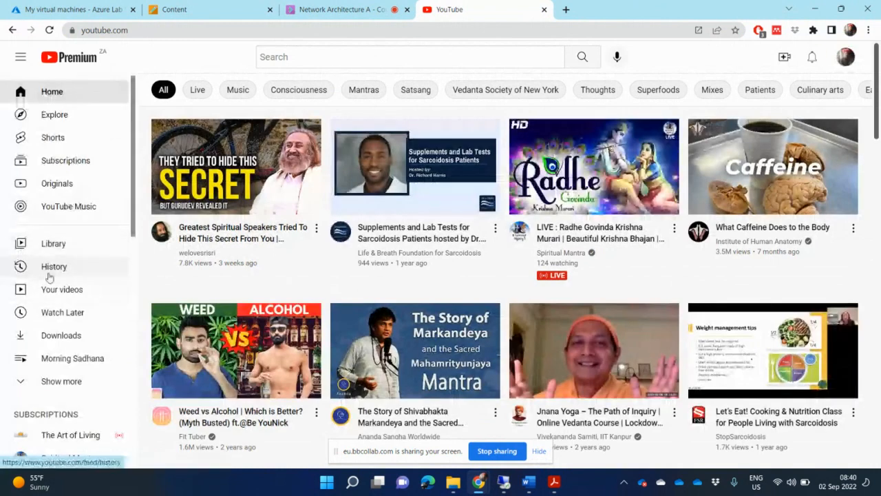
click(61, 289)
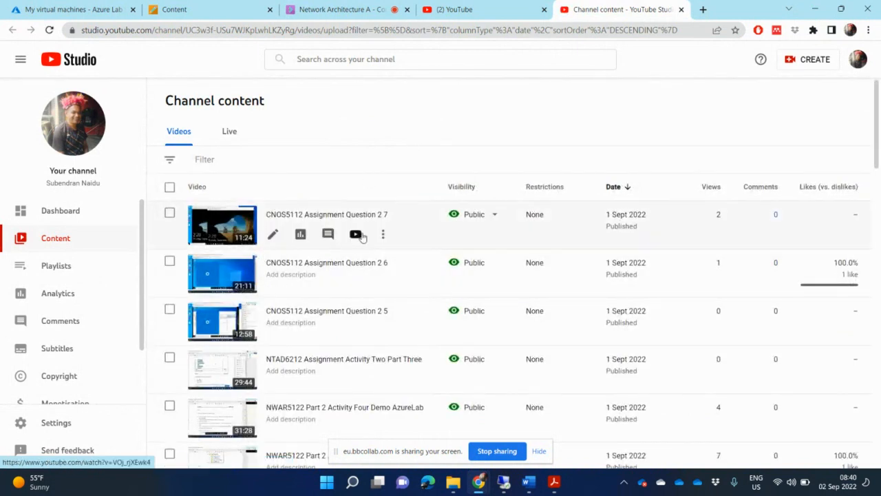
scroll(415, 336, down, 2)
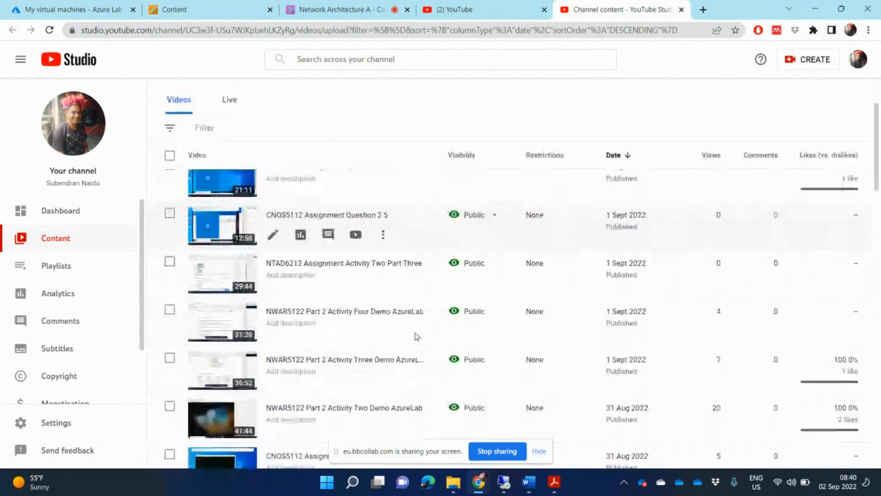
scroll(415, 336, down, 2)
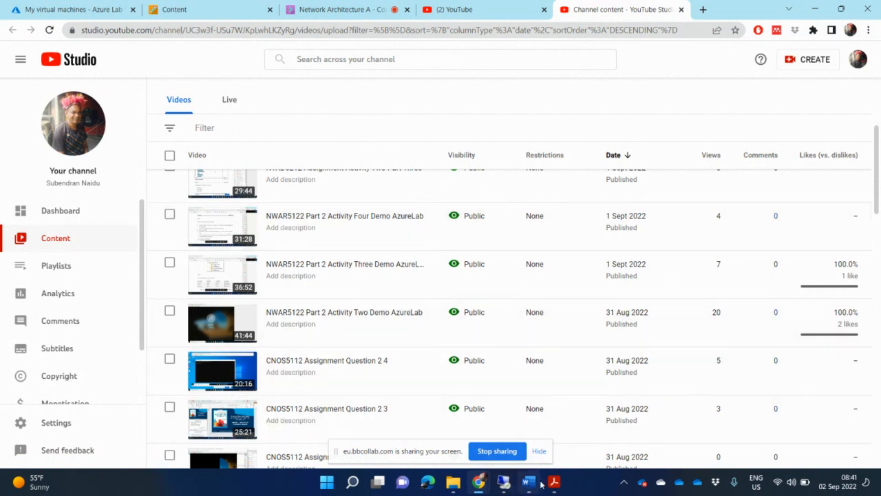
Bring NWAR5122_PoE.pdf forward and page through Activity 5's tasks and marks on pages 15–16
mouse_move(561, 483)
click(552, 481)
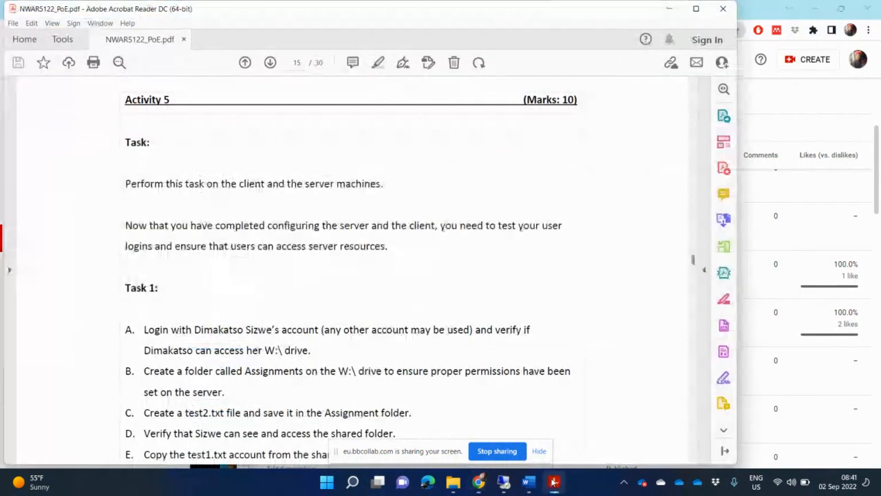
scroll(578, 349, down, 3)
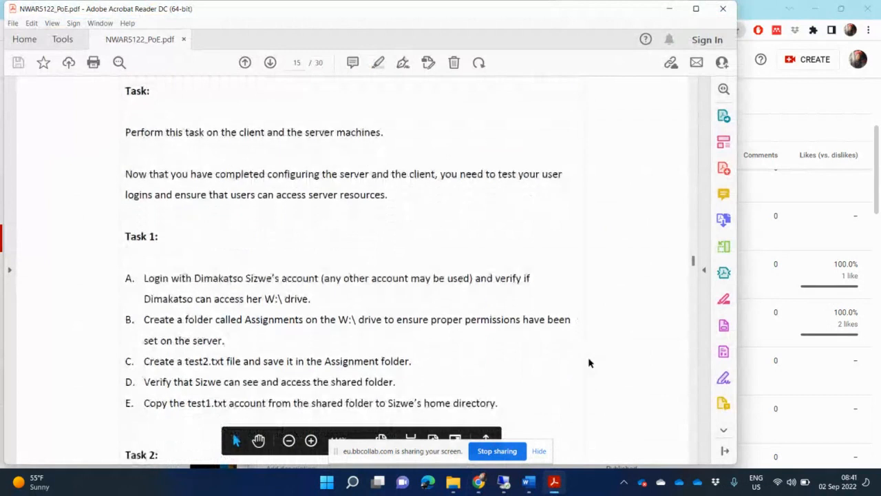
click(693, 433)
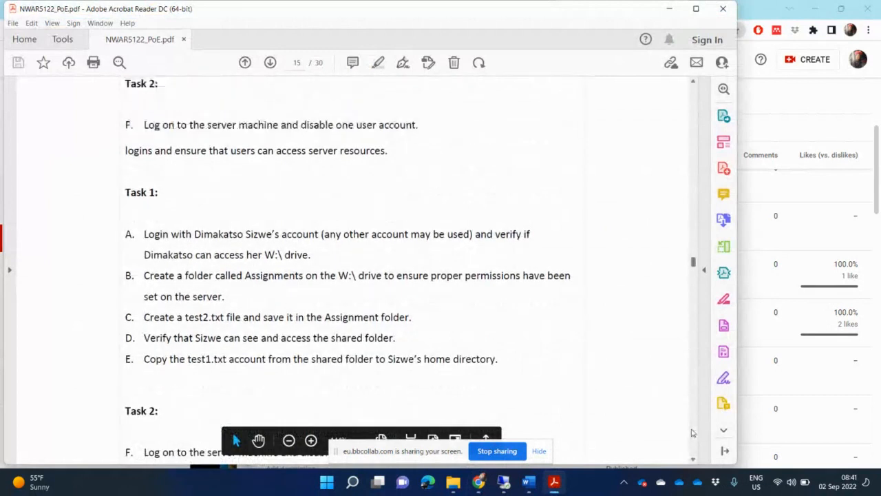
click(693, 432)
click(692, 433)
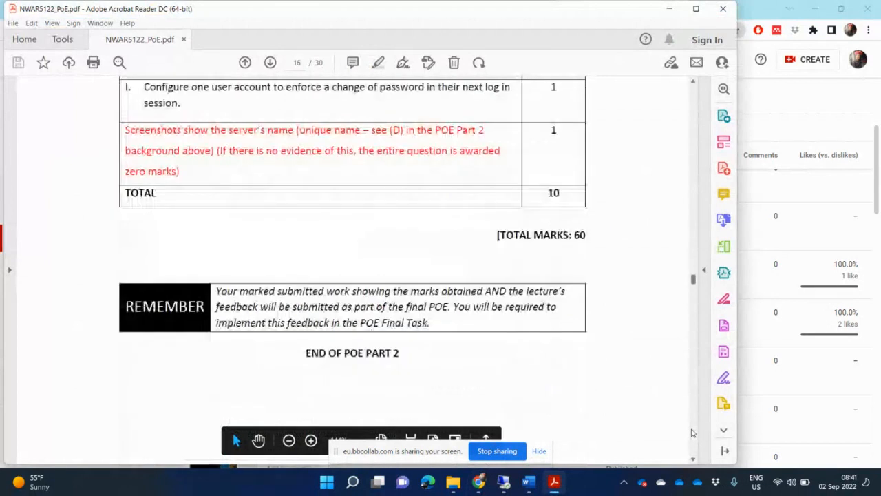
scroll(692, 432, down, 4)
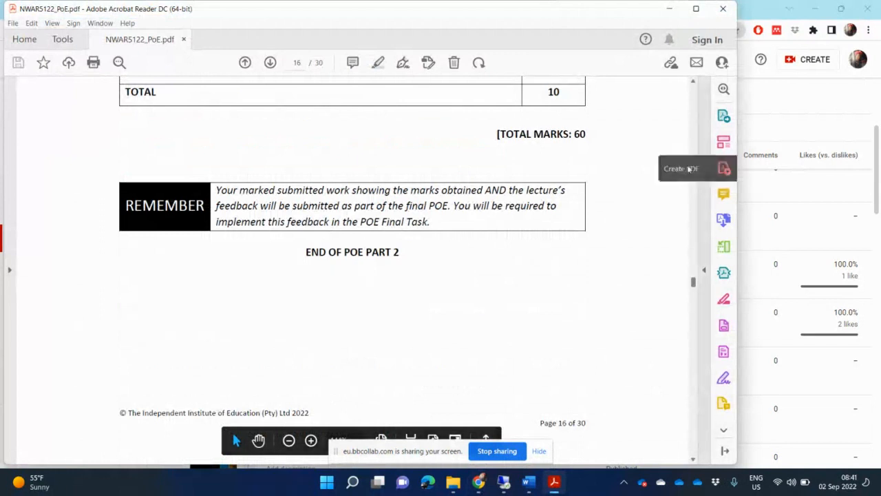
click(693, 125)
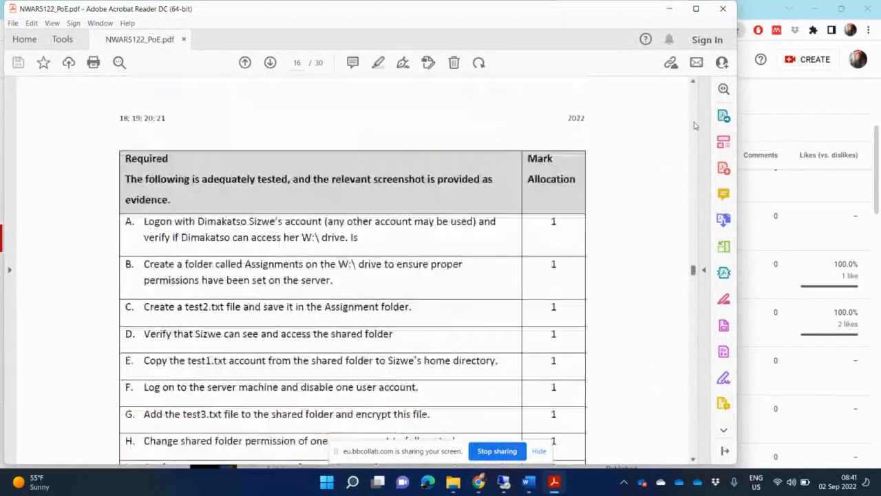
click(693, 125)
click(694, 125)
click(693, 125)
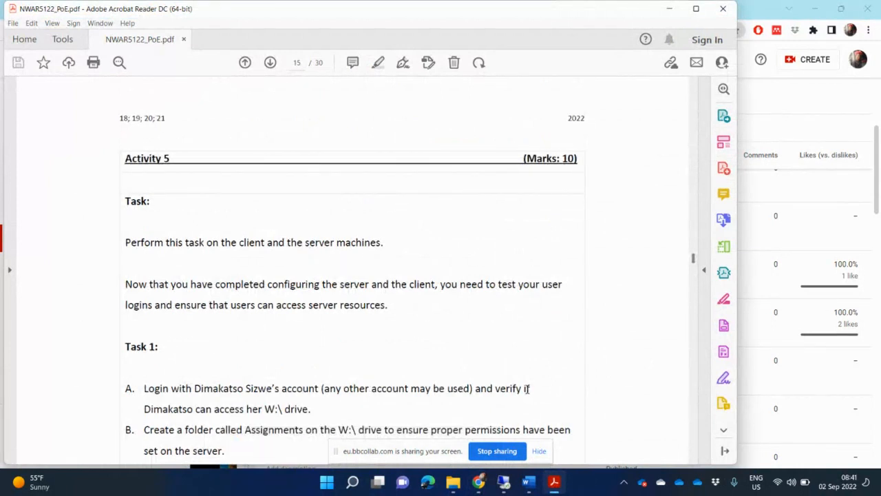
Hide the screen-sharing notice and return to the YouTube Studio window in Chrome
click(538, 451)
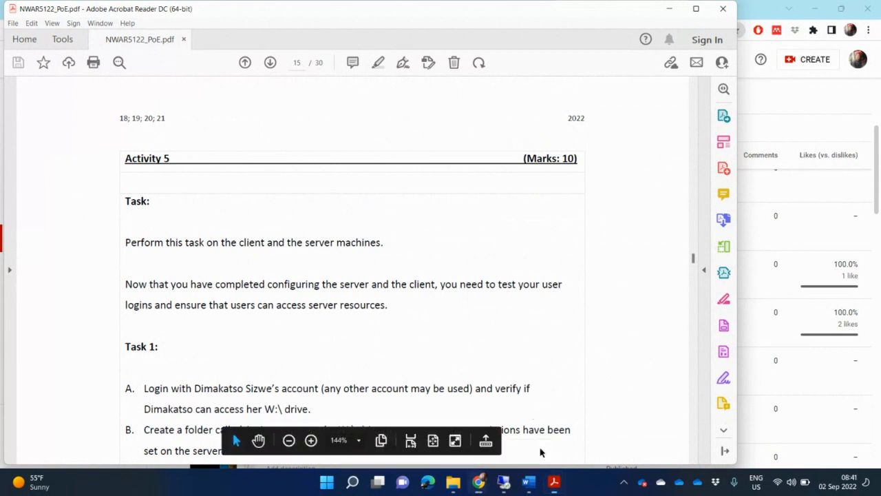
click(478, 482)
click(444, 428)
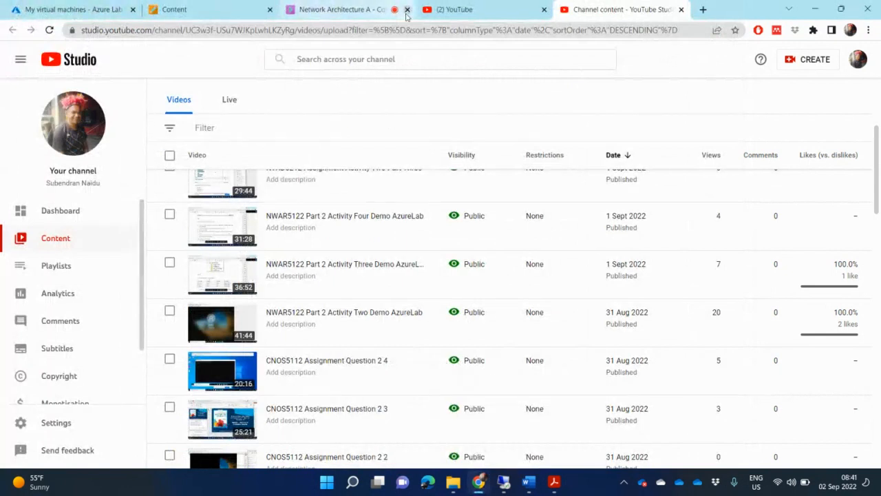
Restore the remote lab desktop window, enlarge it and maximise it to full screen
click(505, 483)
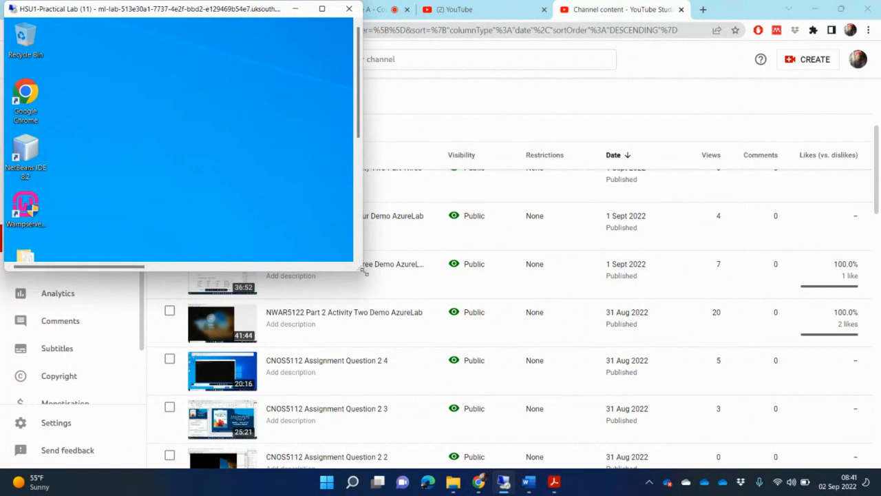
drag(360, 270, 697, 427)
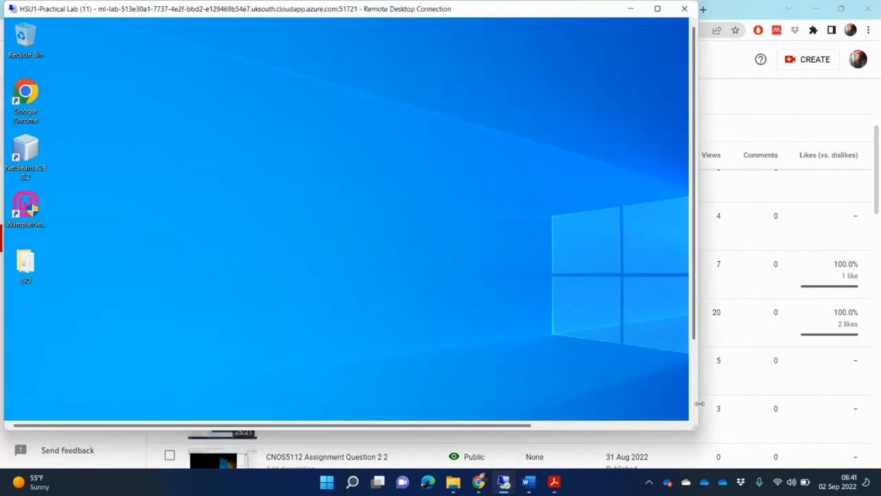
click(658, 8)
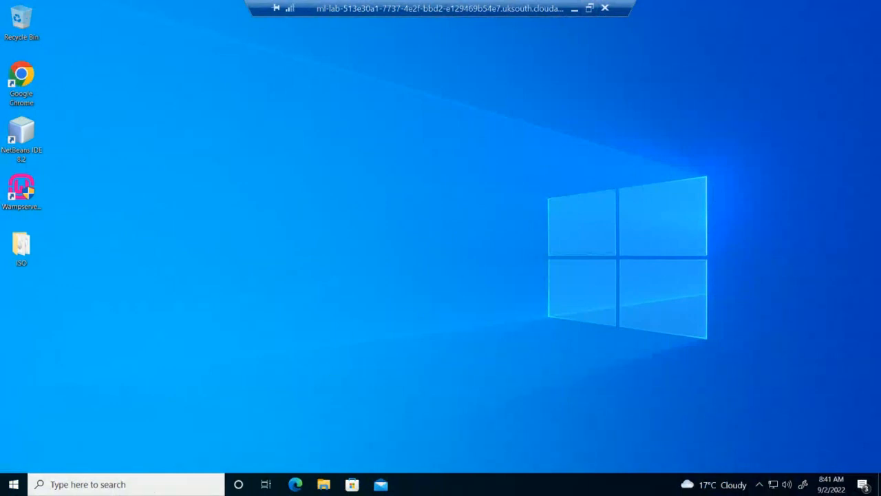
Search 'hyper' on the remote machine and launch Hyper-V Manager
click(143, 484)
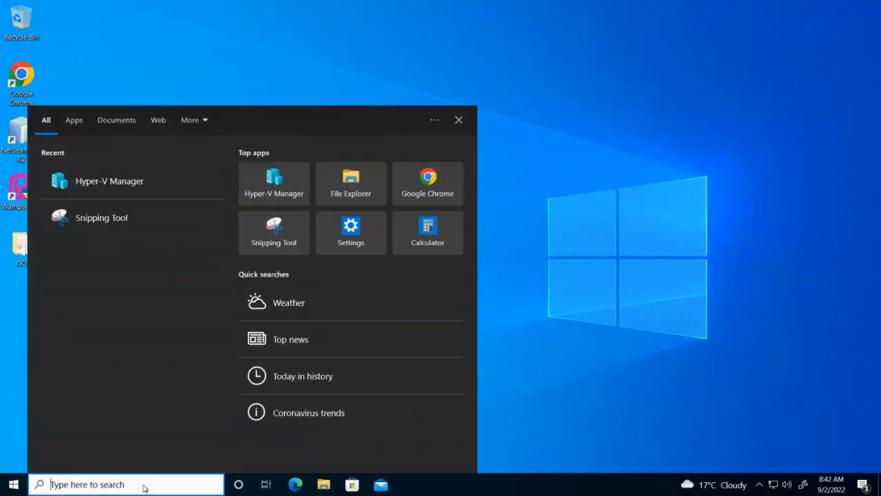
text(hyper)
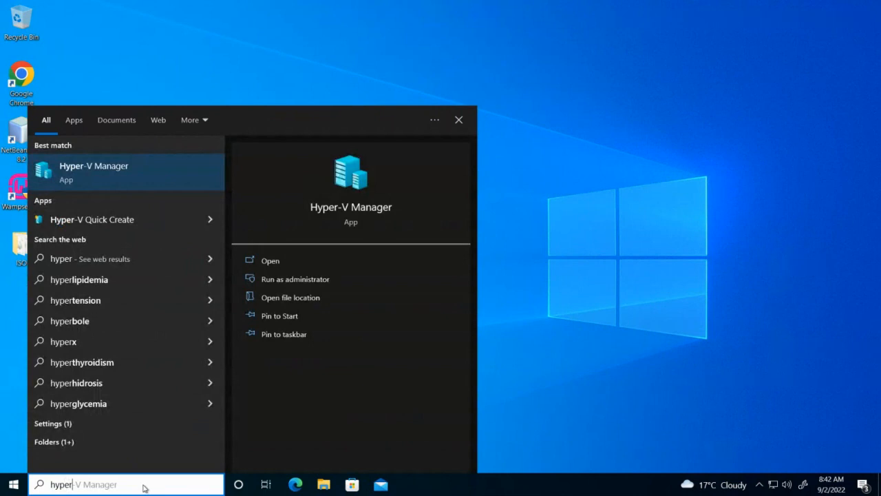
key(Return)
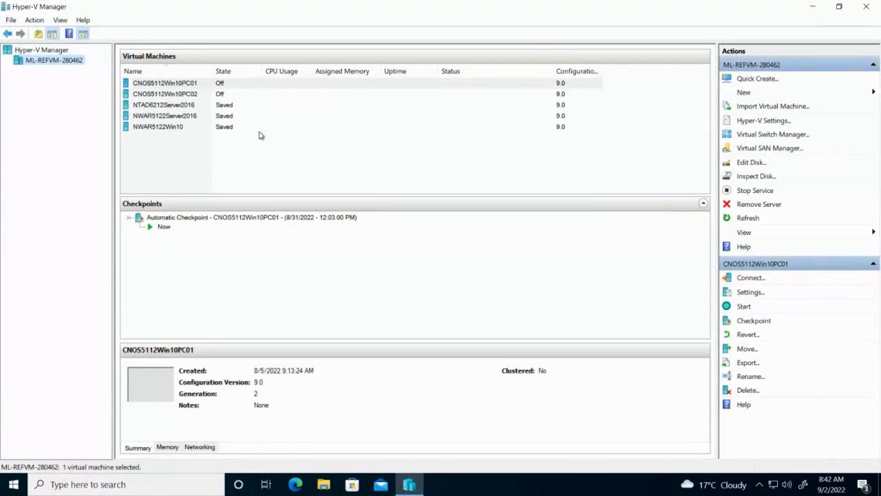
Start NWAR5122Server2016 and connect to its console at 800 by 600 resolution
click(167, 117)
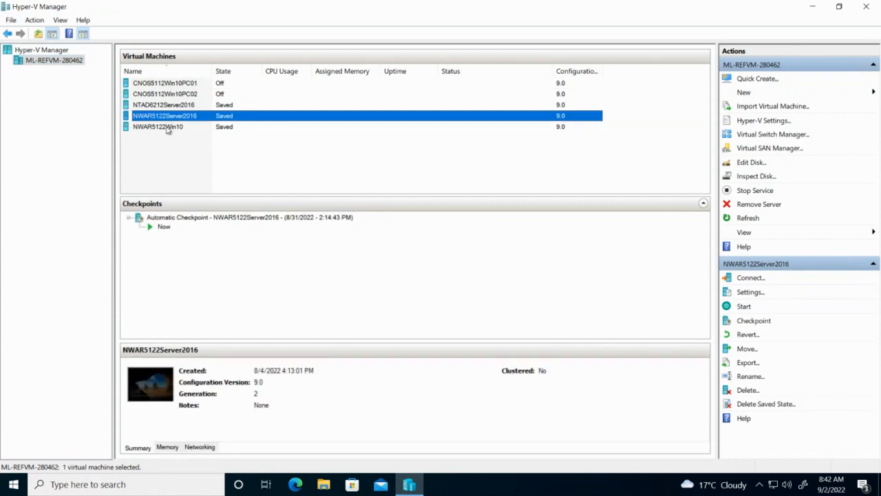
click(223, 128)
click(229, 117)
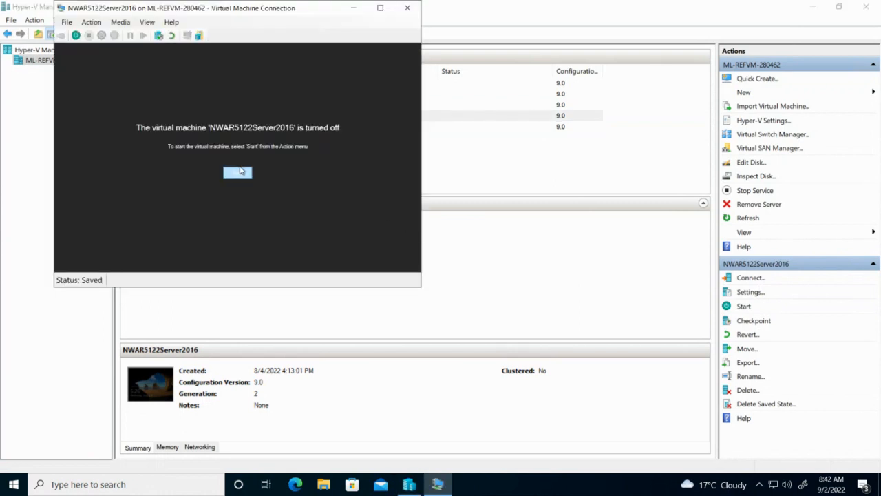
click(237, 172)
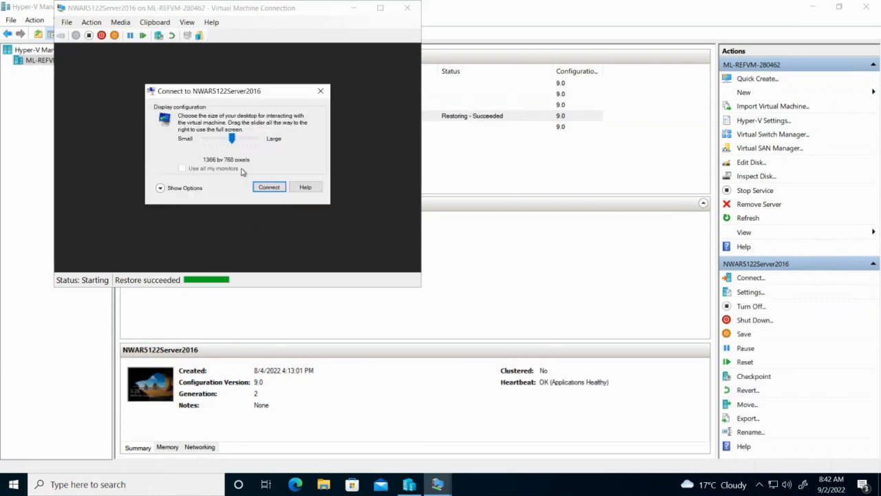
drag(230, 137, 206, 139)
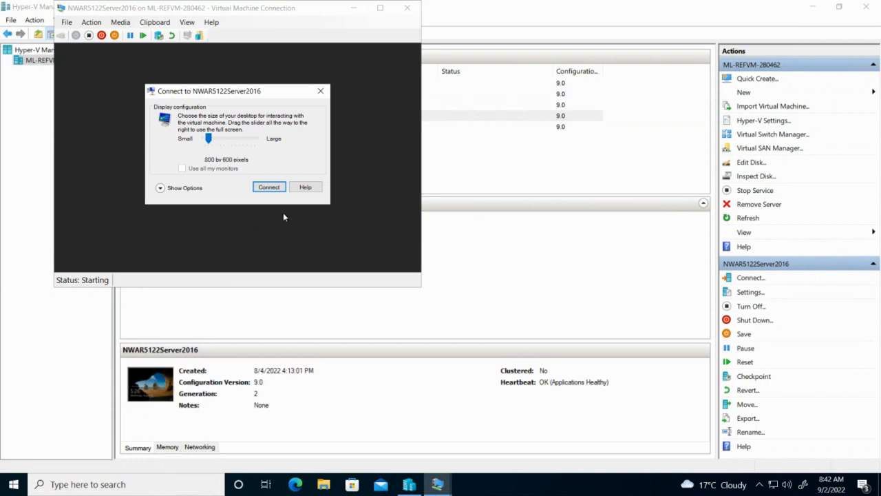
click(269, 187)
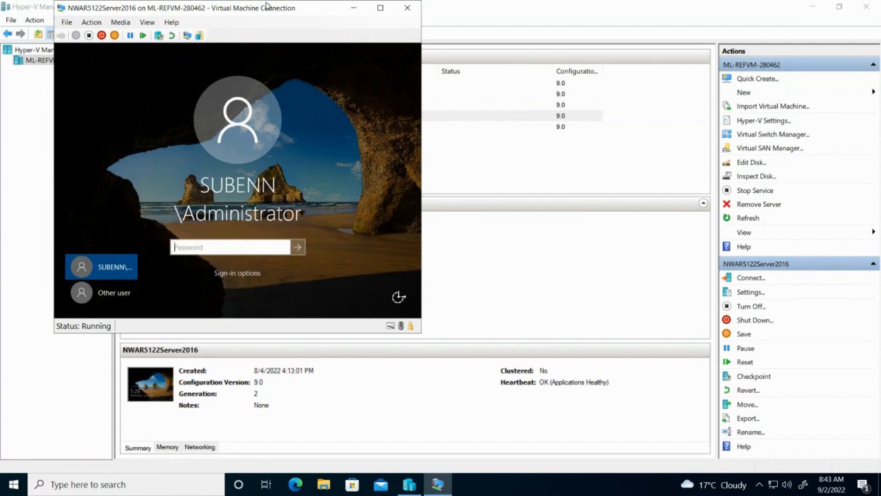
Sign in to NWAR5122Server2016 with the Administrator password, then select NWAR5122Win10 in Hyper-V Manager
drag(308, 11, 502, 157)
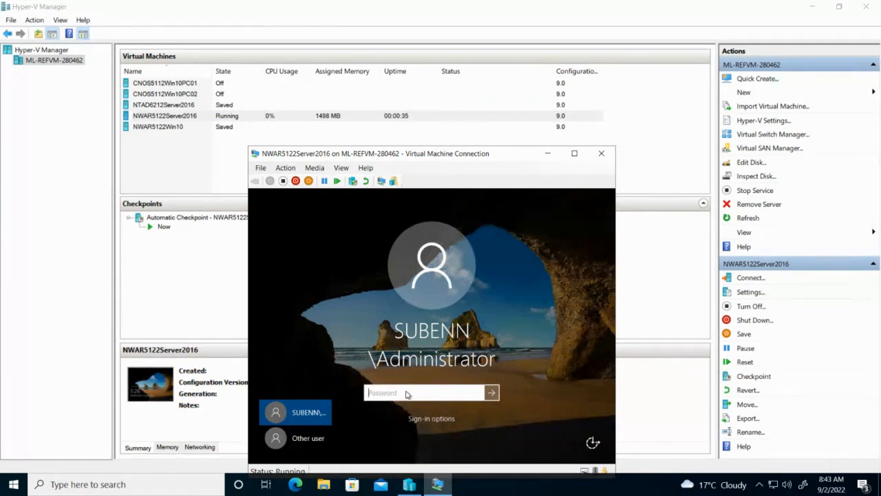
text(••••••••)
key(Return)
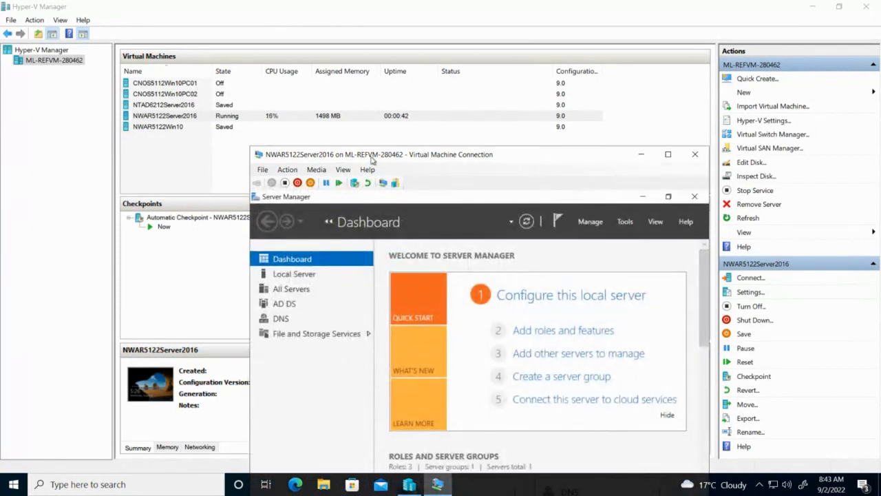
click(231, 128)
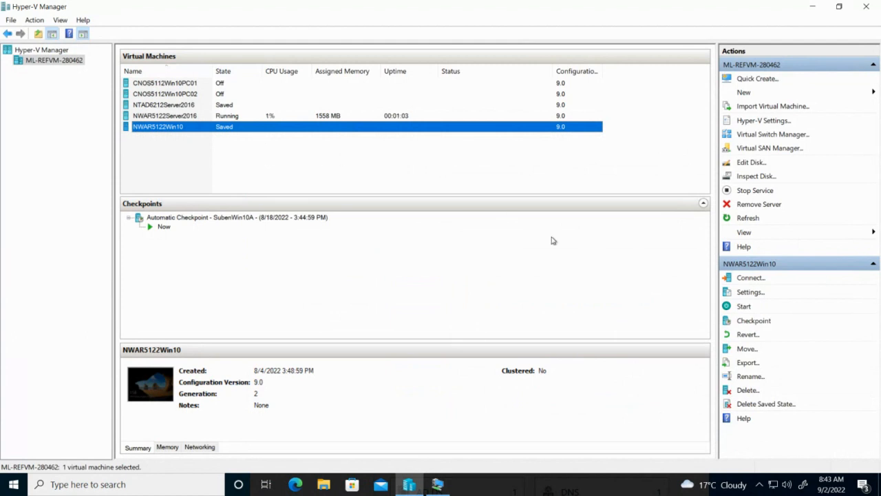
click(750, 278)
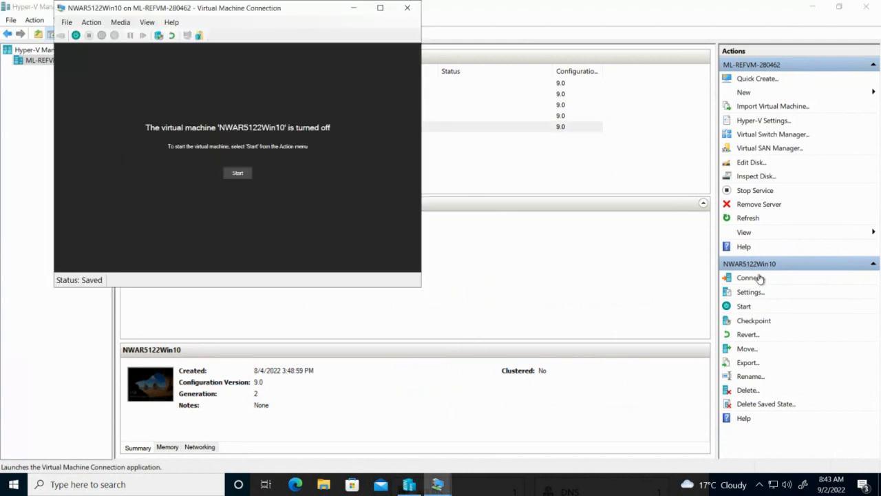
click(237, 175)
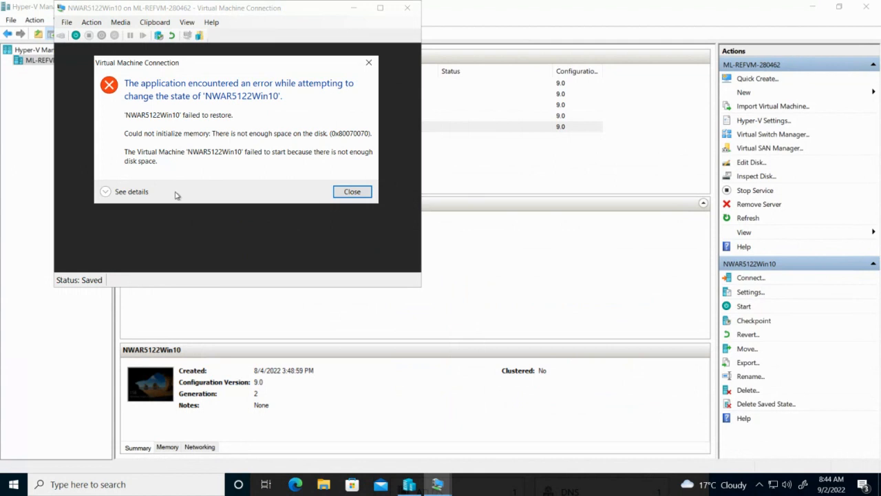
click(352, 193)
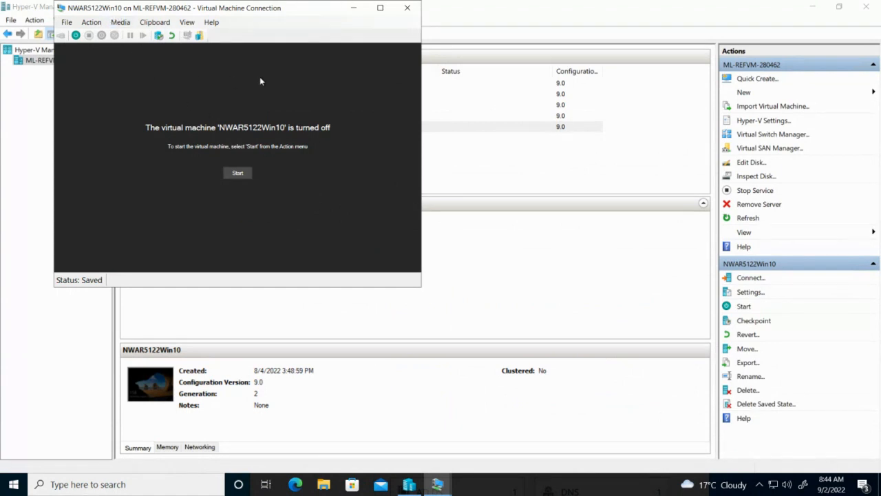
click(409, 7)
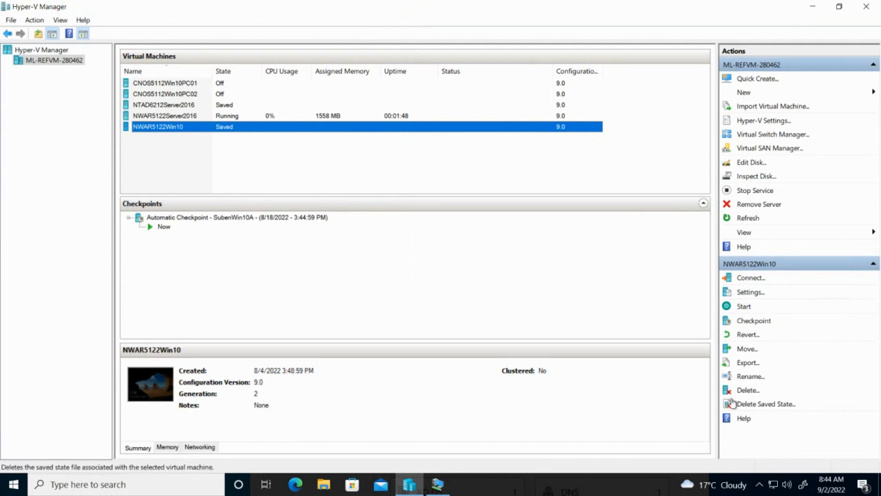
Delete the saved state of NWAR5122Win10
right_click(223, 128)
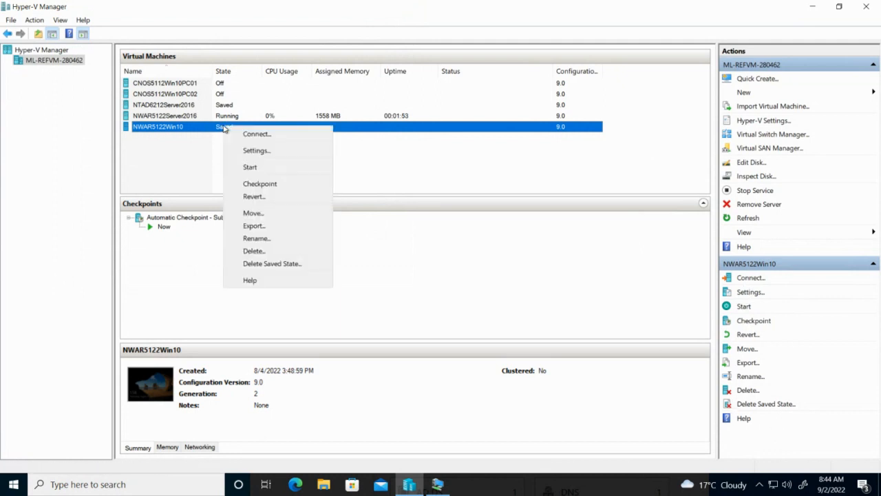
click(281, 265)
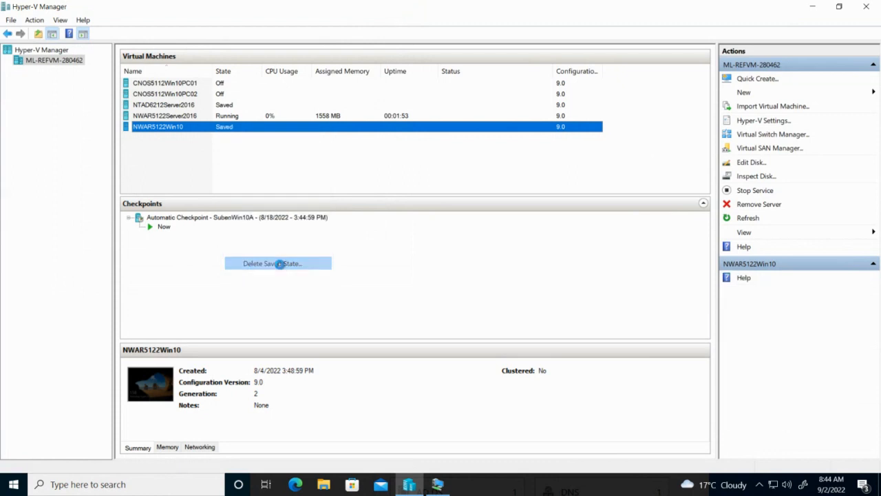
click(456, 251)
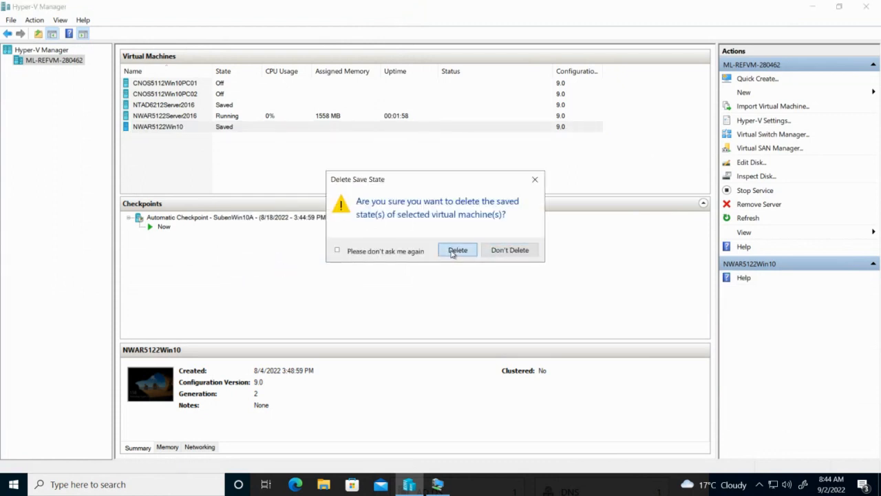
Delete the NWAR5122Win10 virtual machine
right_click(244, 129)
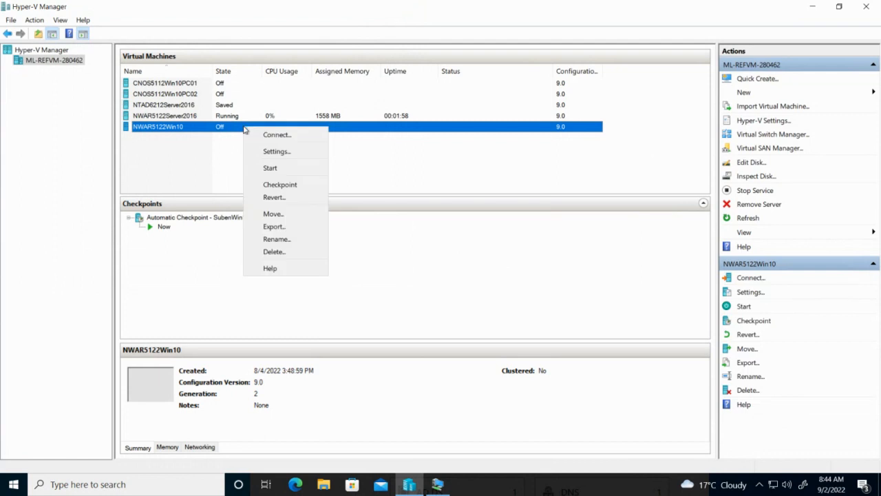
click(273, 252)
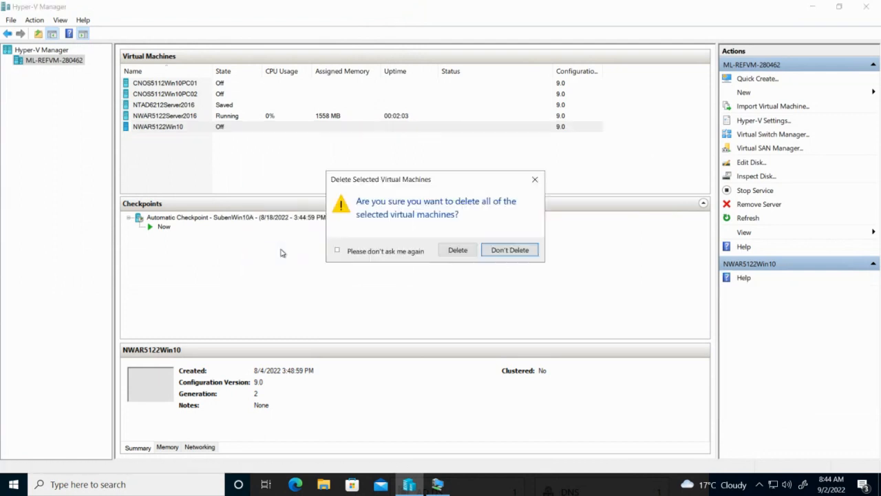
click(457, 250)
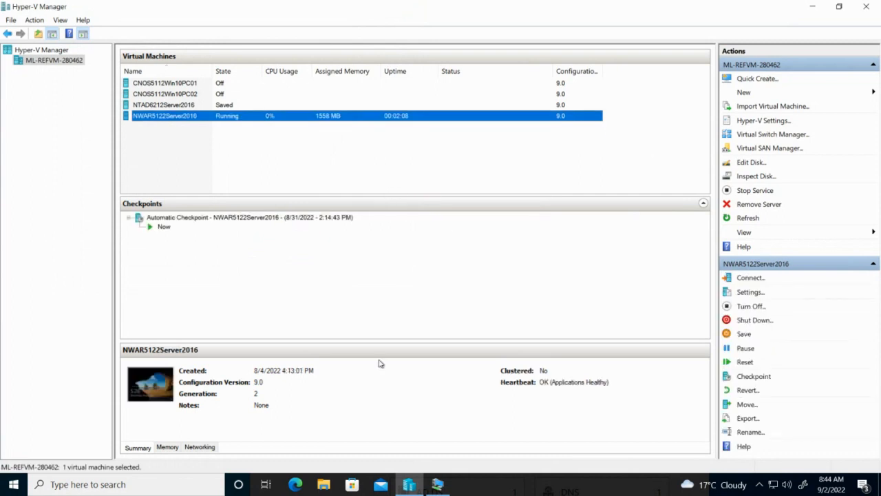
click(325, 485)
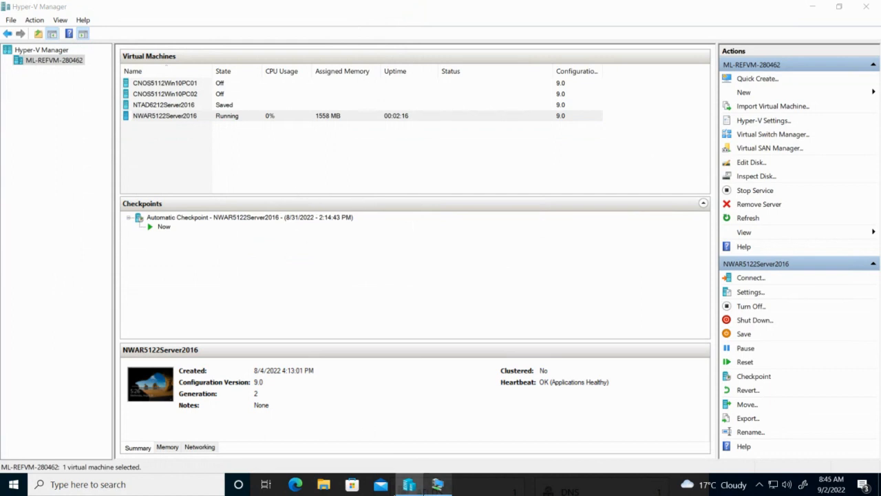
Browse File Explorer to C:\Users\Public\Public Documents\Hyper-V\Virtual hard disks
click(324, 485)
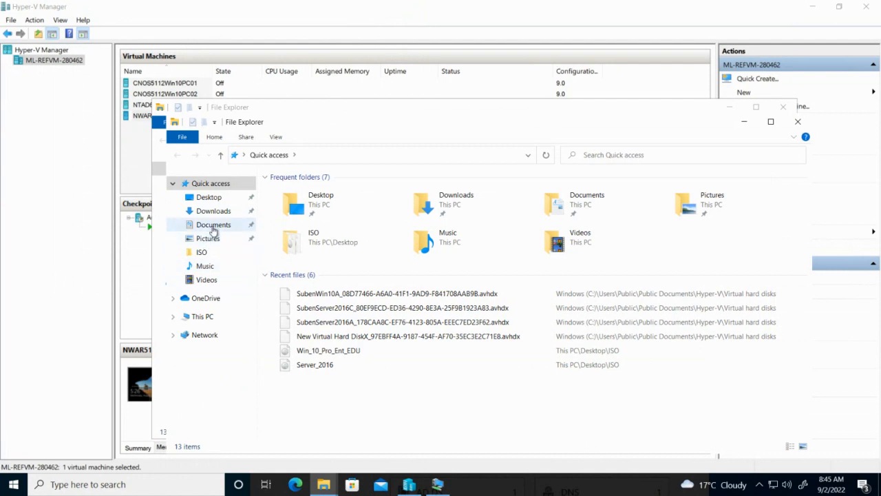
click(204, 316)
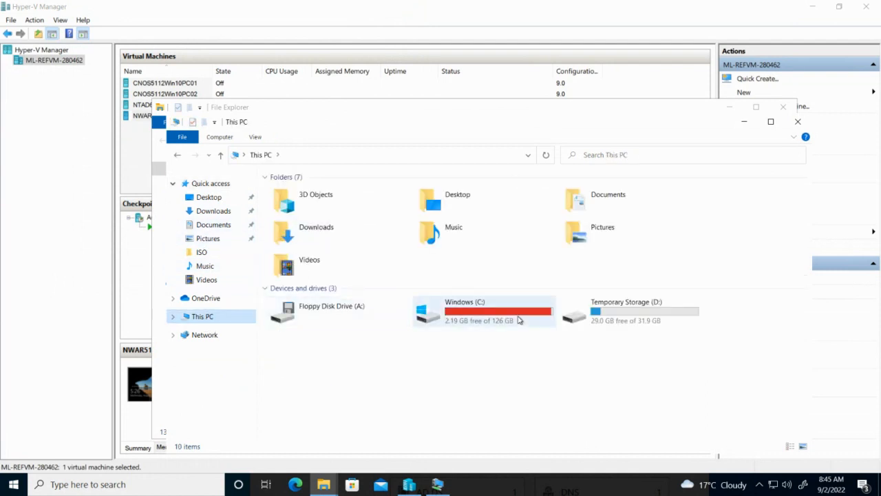
double_click(519, 320)
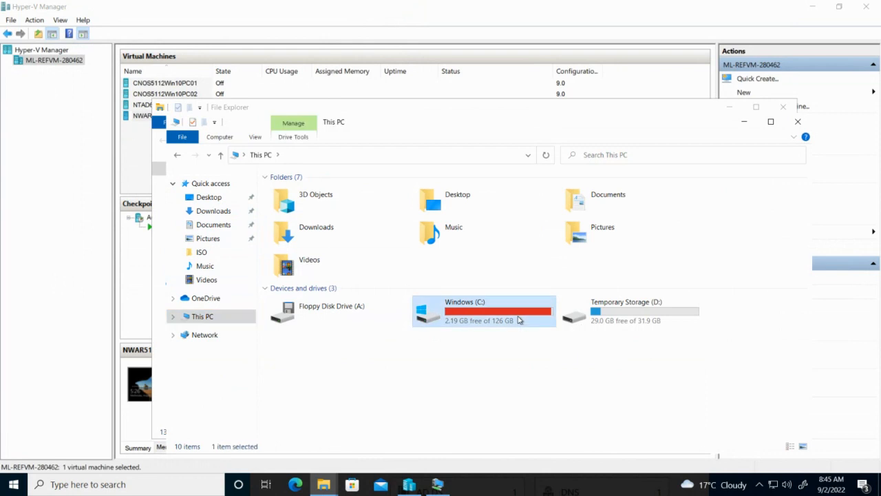
double_click(287, 243)
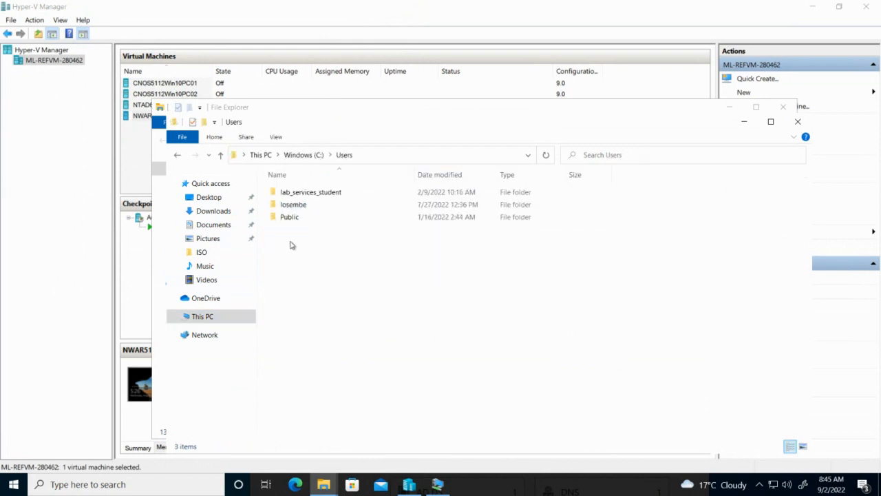
click(296, 220)
double_click(296, 219)
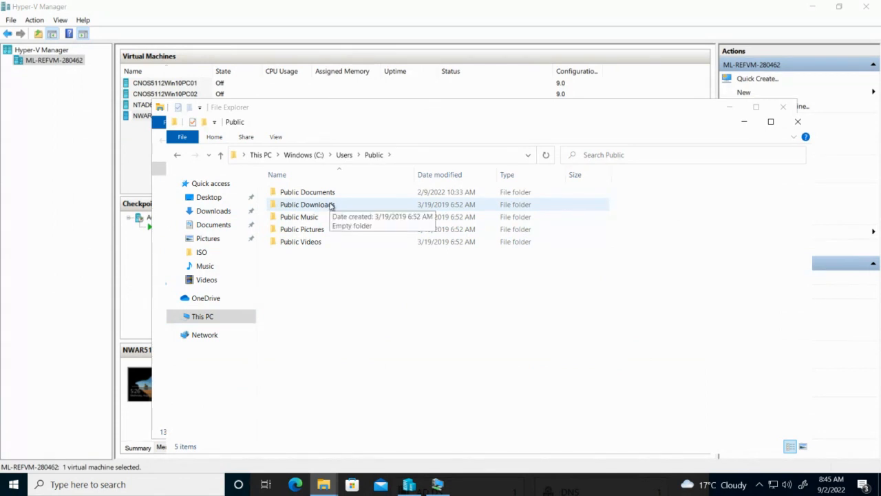
click(333, 193)
double_click(333, 193)
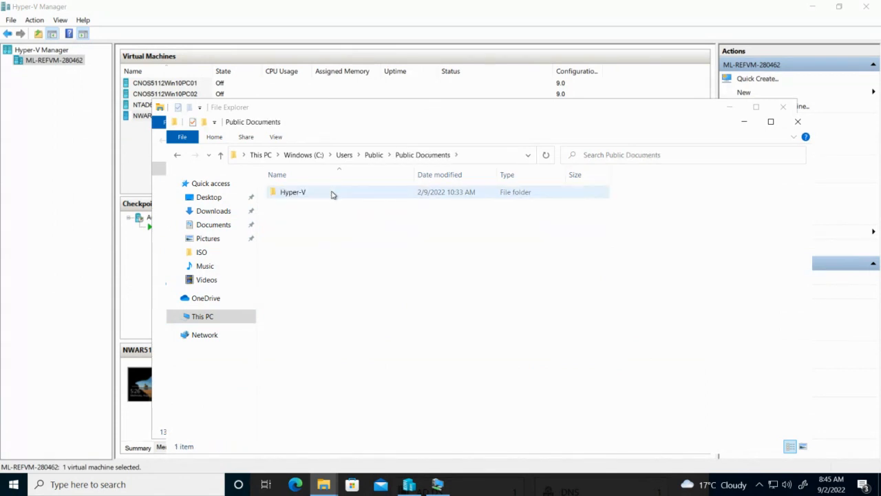
double_click(333, 193)
double_click(332, 193)
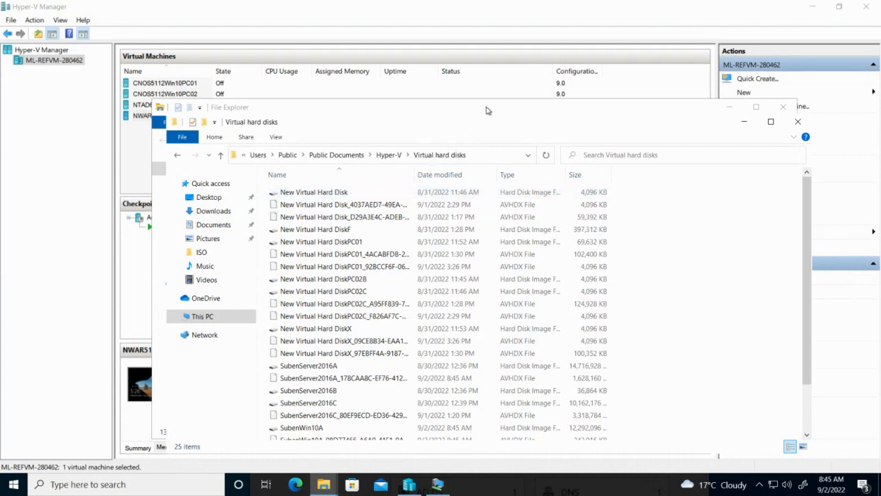
Bring the Virtual hard disks window to the front and maximise it
click(756, 107)
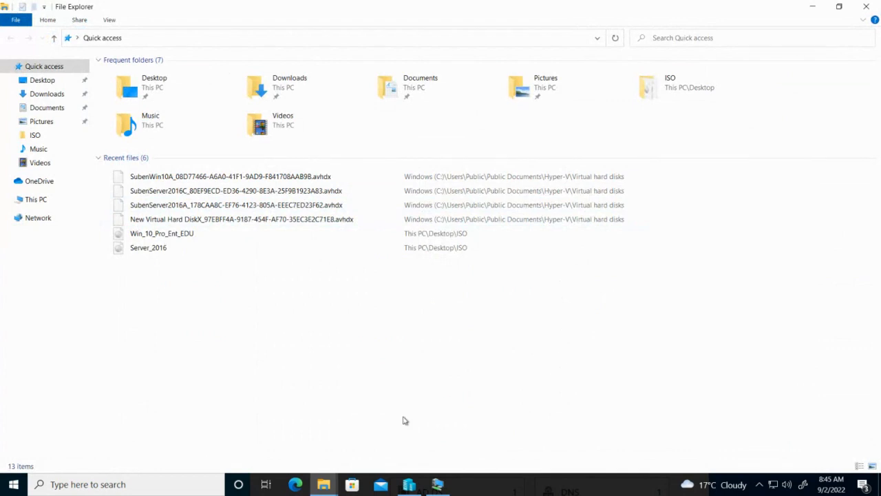
mouse_move(324, 487)
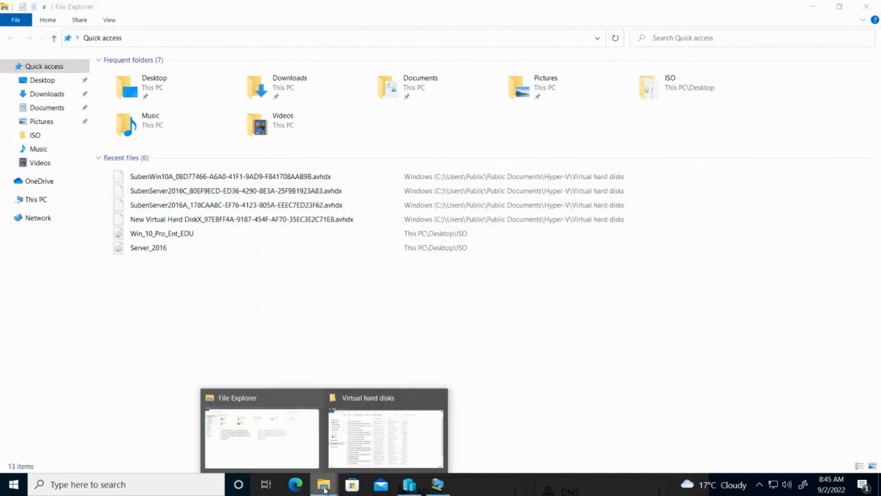
click(354, 438)
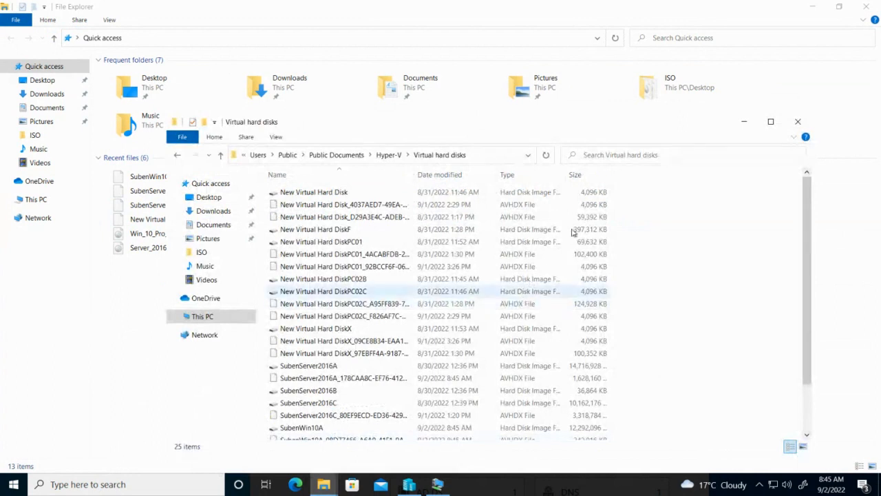
click(770, 122)
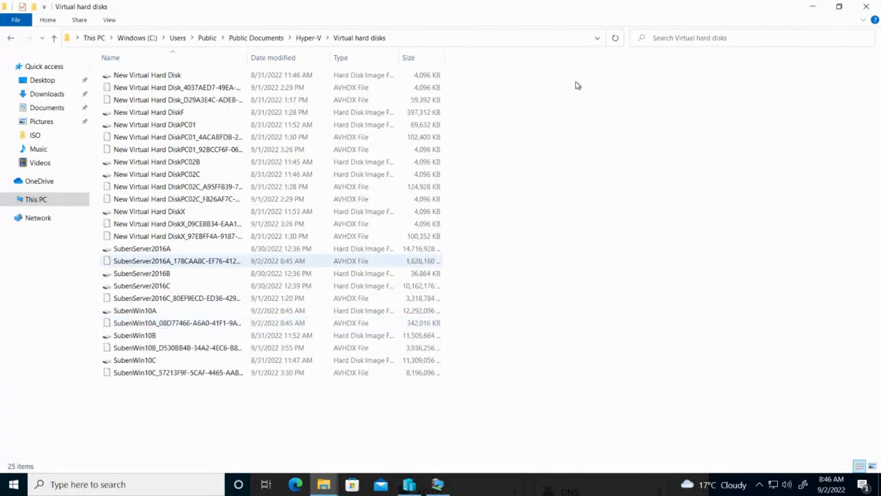
Minimise File Explorer and start CNOS5112Win10PC01, reverting to its automatic checkpoint
click(812, 8)
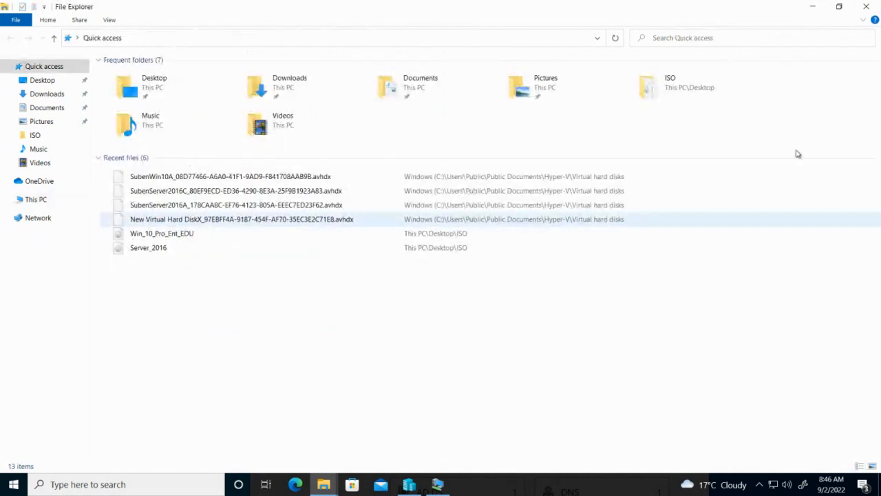
click(813, 8)
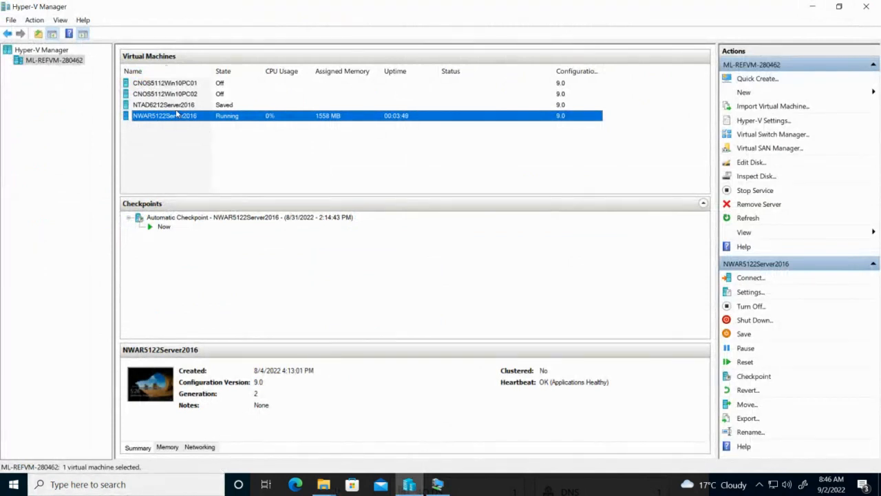
double_click(192, 88)
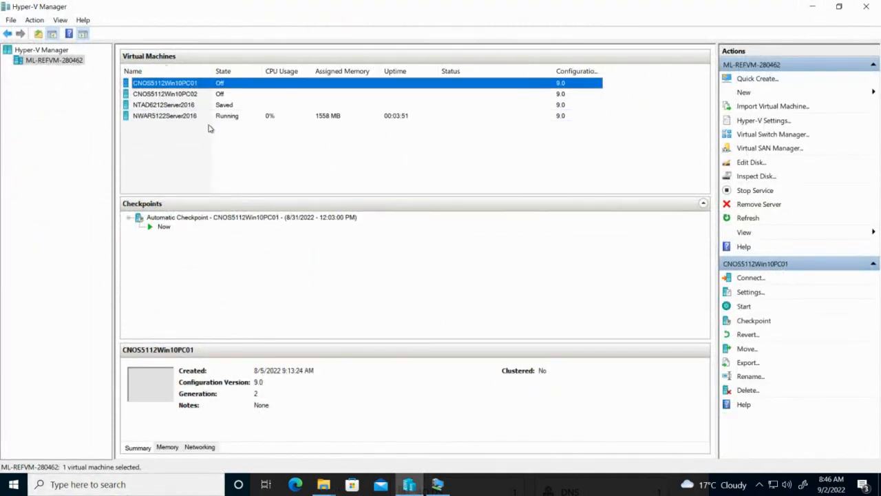
click(237, 173)
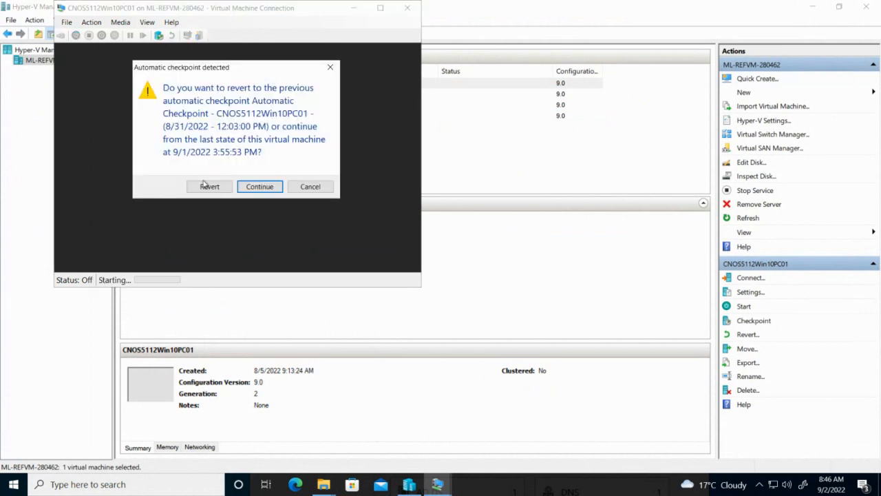
click(210, 187)
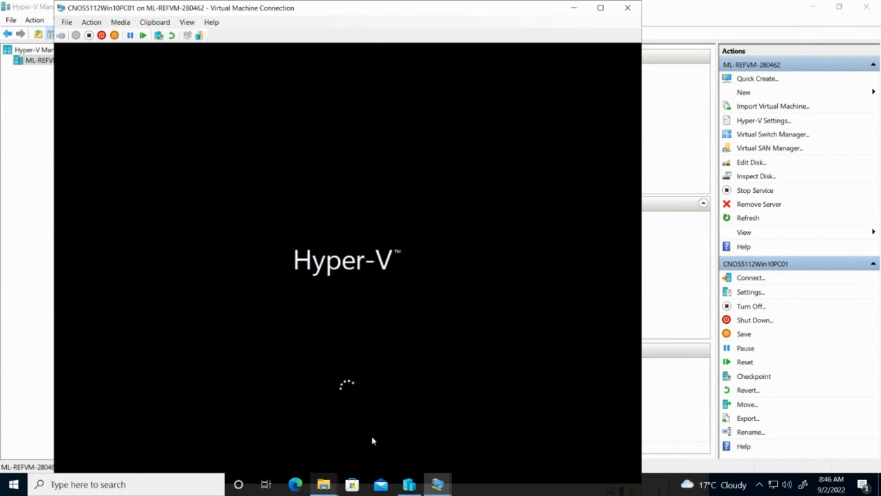
Bring the NWAR5122Server2016 console forward and restore down the Remote Desktop session
mouse_move(440, 488)
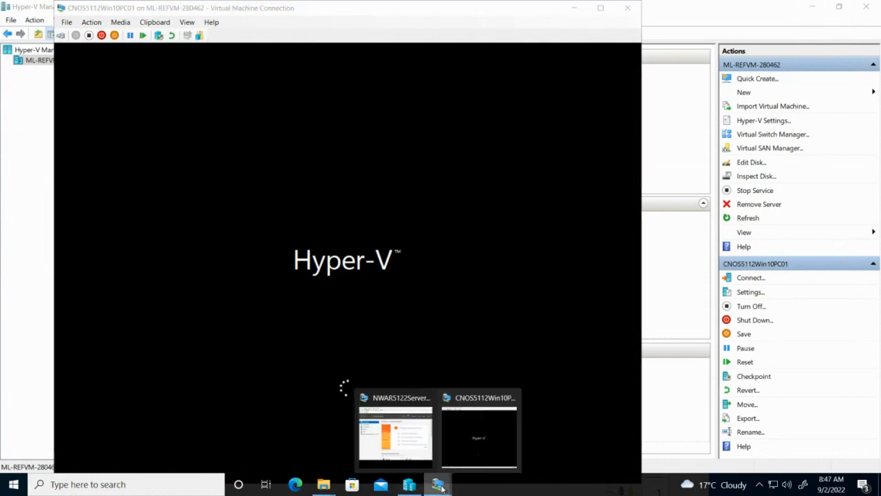
click(412, 440)
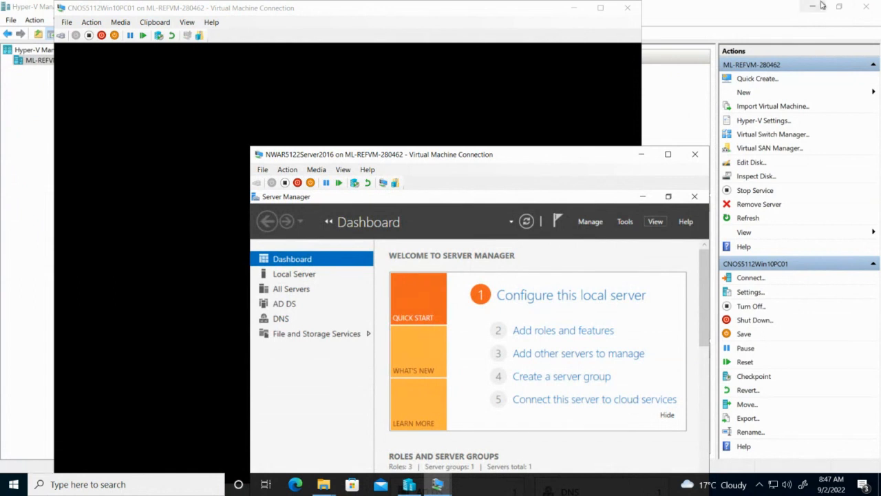
mouse_move(585, 6)
click(590, 7)
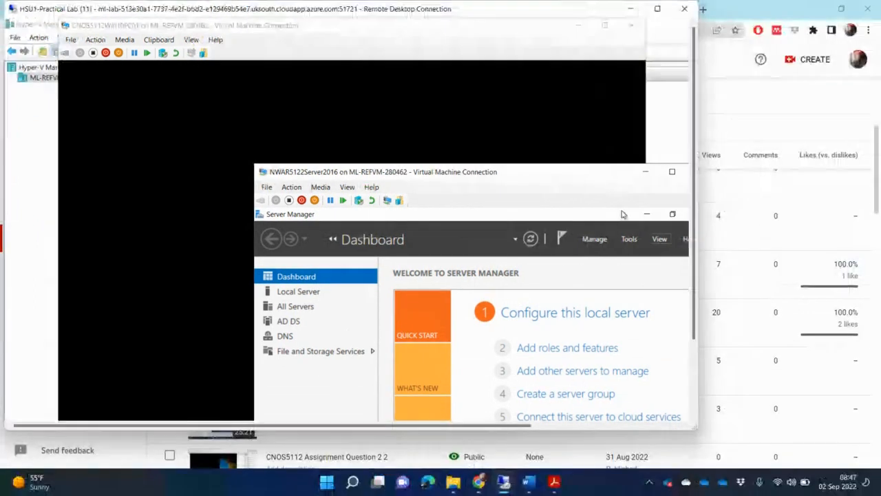
Bring NWAR5122_PoE.pdf forward and scroll page 15 to Activity 5's Task 1 items A–E
click(554, 482)
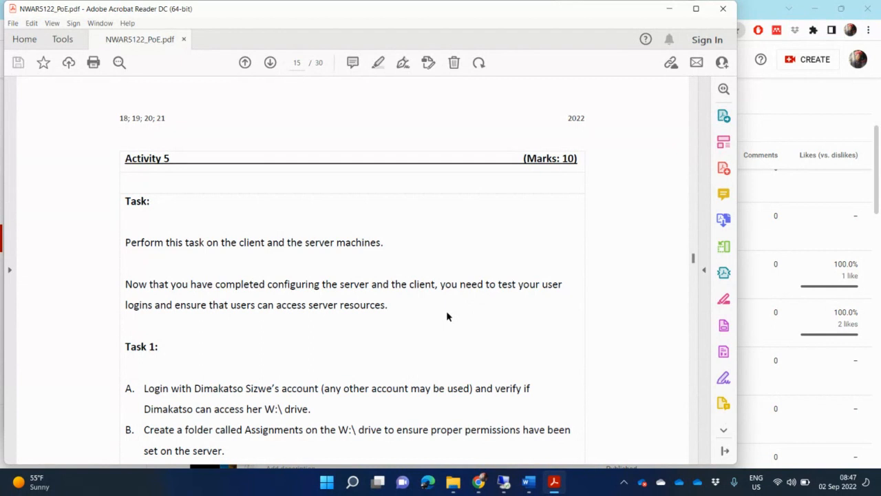
scroll(449, 319, down, 3)
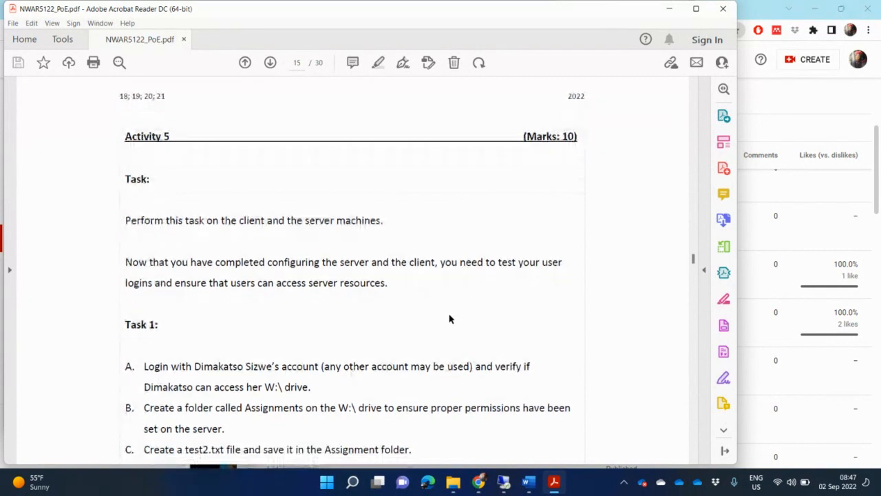
scroll(453, 325, down, 3)
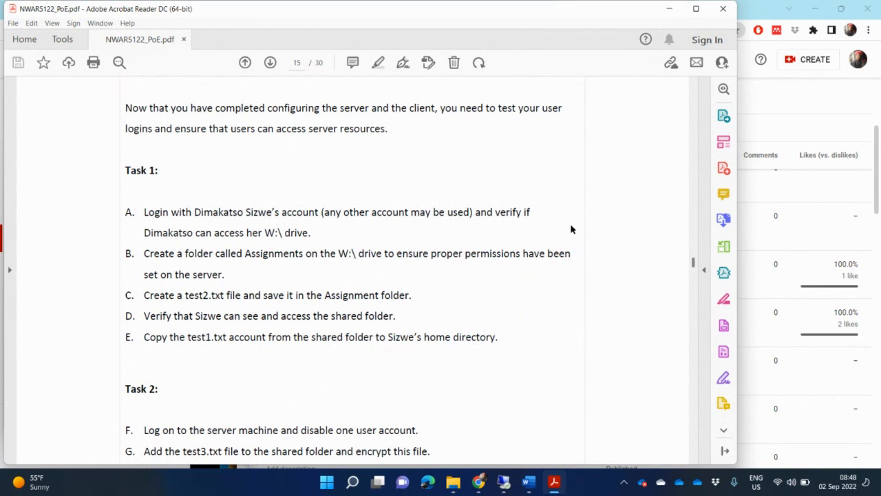
scroll(570, 228, up, 3)
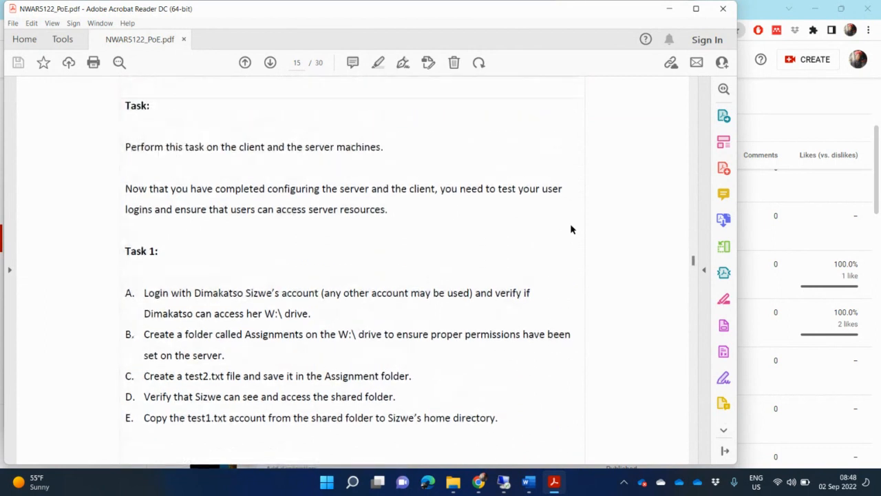
Scroll back up to page 9's IP settings table
scroll(695, 110, up, 1)
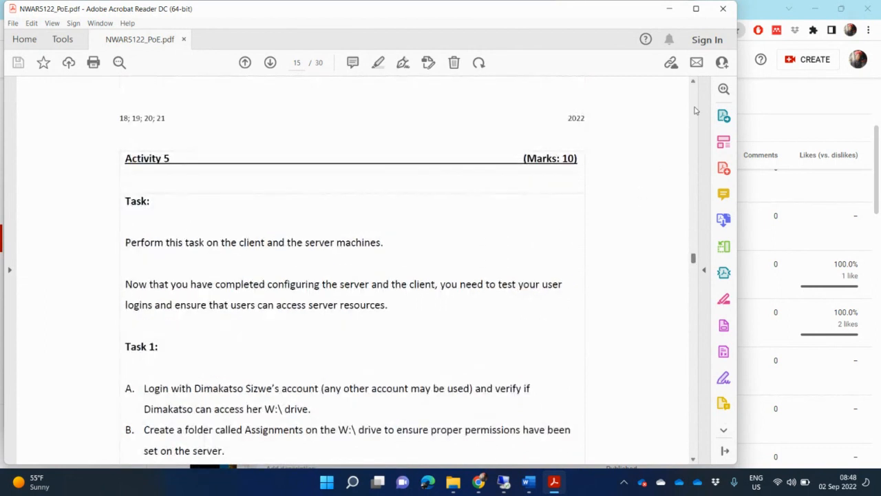
scroll(696, 110, up, 10)
scroll(695, 110, up, 15)
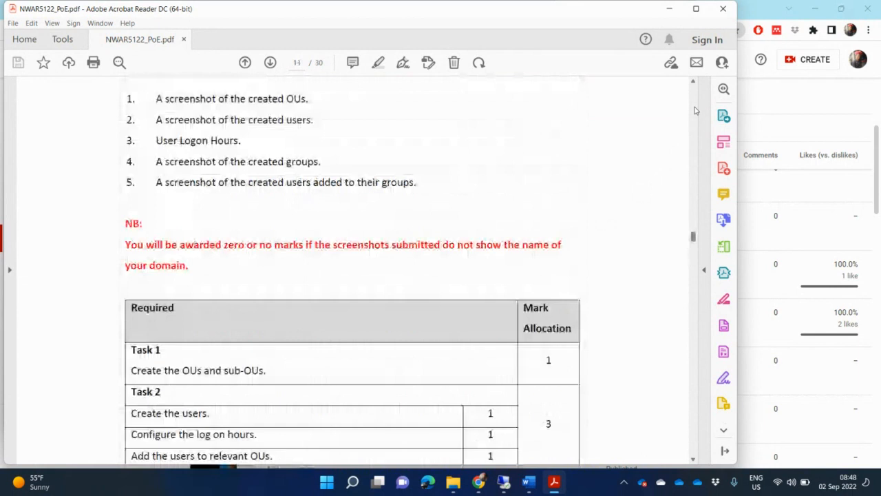
scroll(695, 110, up, 15)
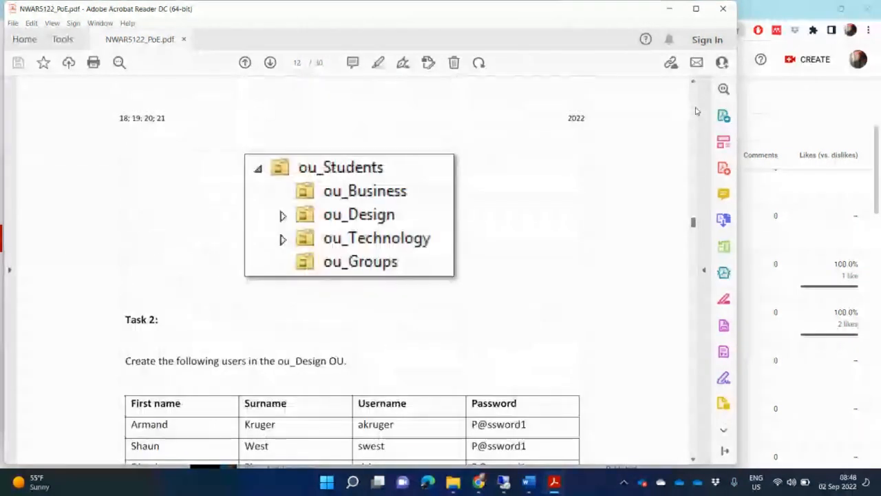
scroll(695, 110, up, 15)
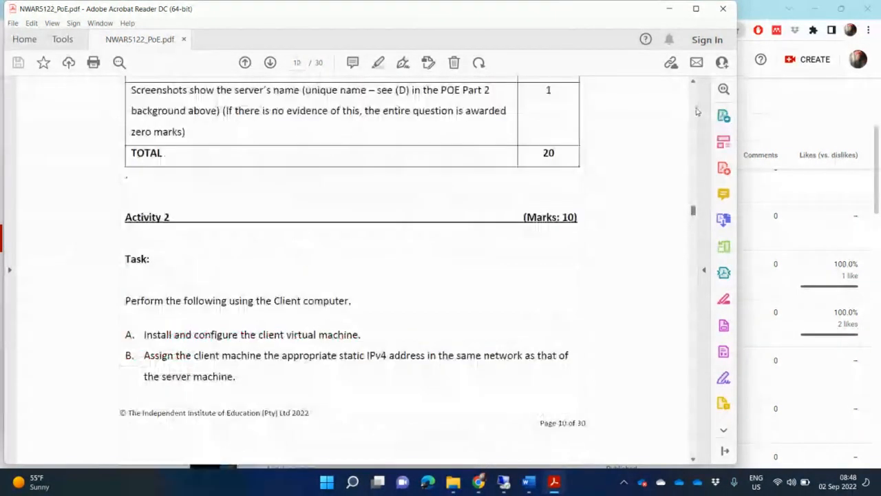
scroll(696, 110, up, 12)
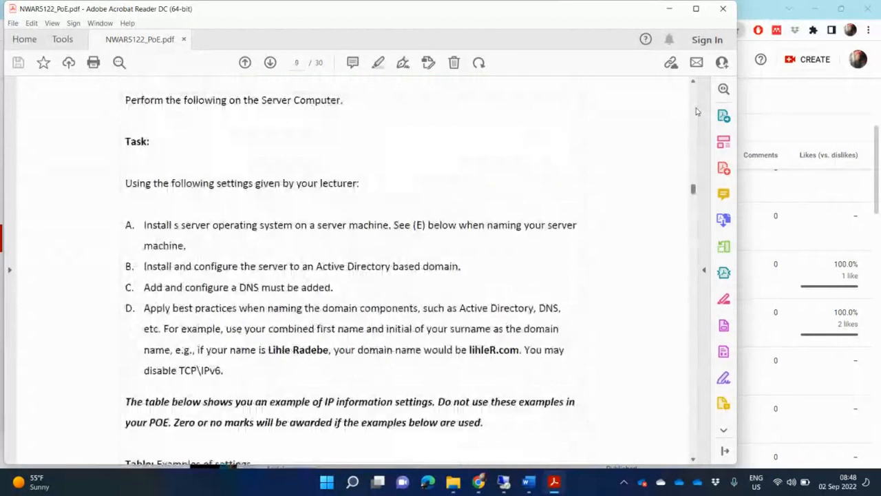
Scroll down through page 10 to page 11's client tasks C–F and marks table
scroll(509, 311, down, 3)
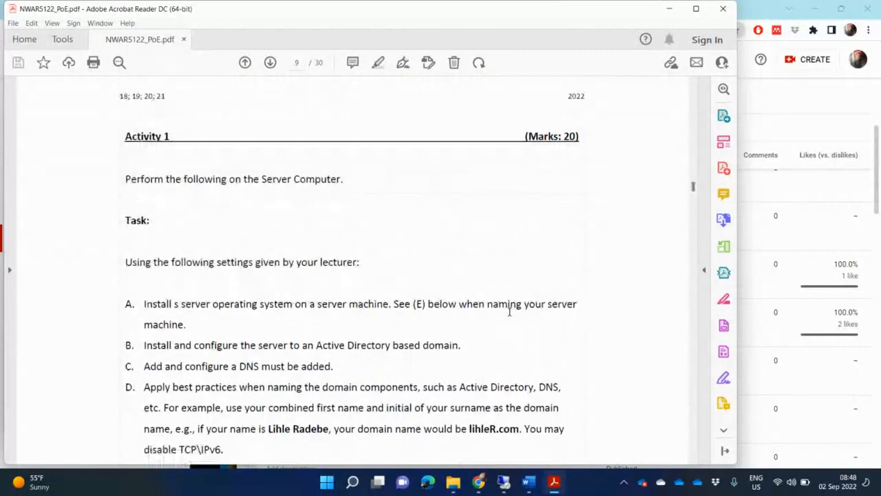
scroll(509, 311, down, 2)
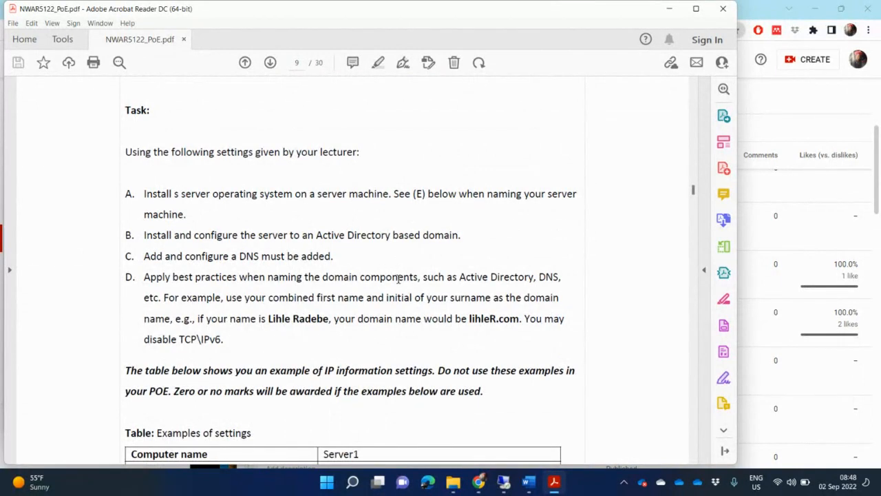
scroll(398, 278, down, 5)
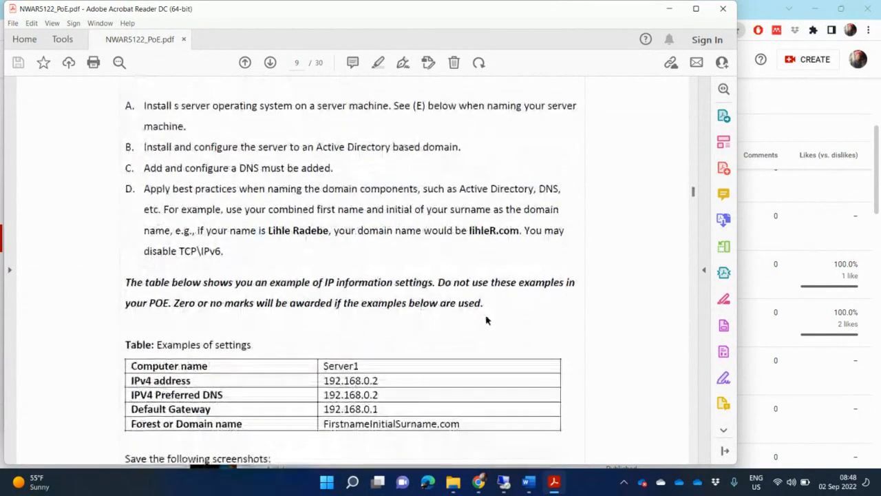
scroll(527, 344, down, 4)
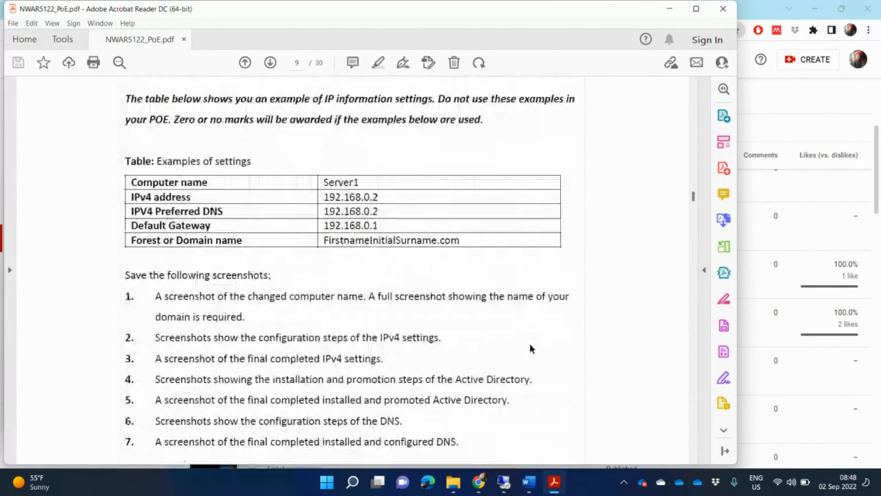
scroll(534, 342, down, 10)
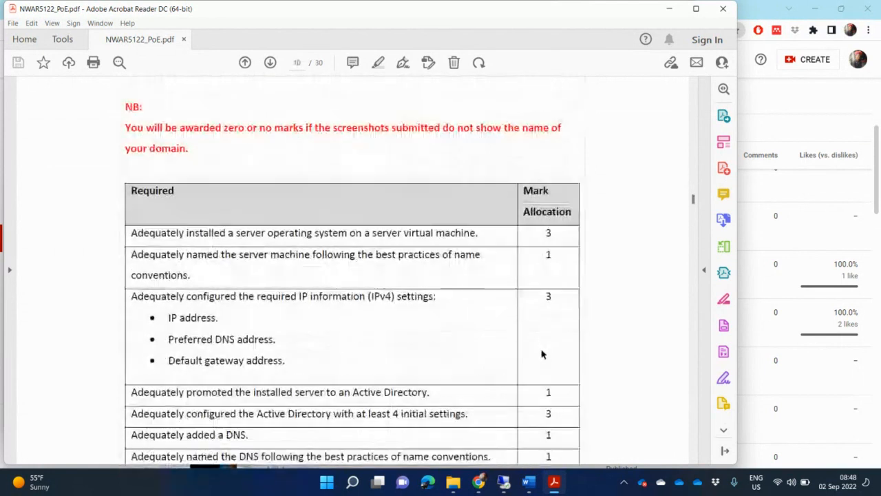
scroll(560, 372, down, 3)
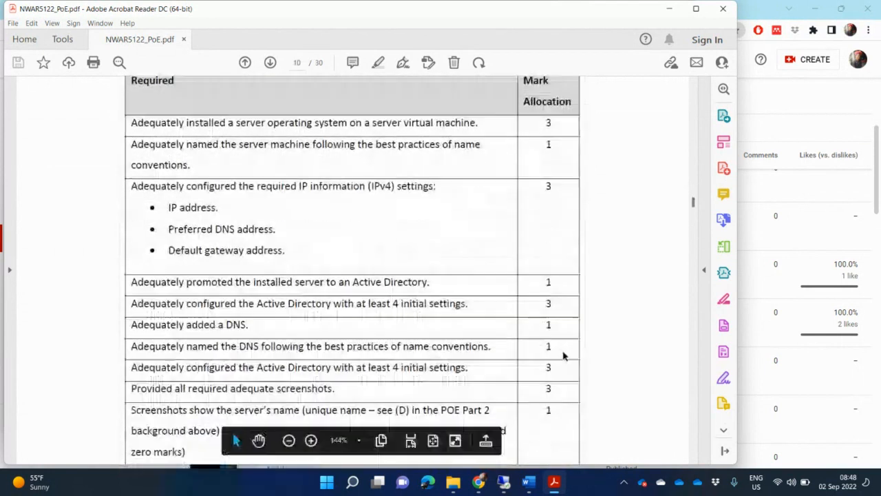
scroll(559, 361, down, 3)
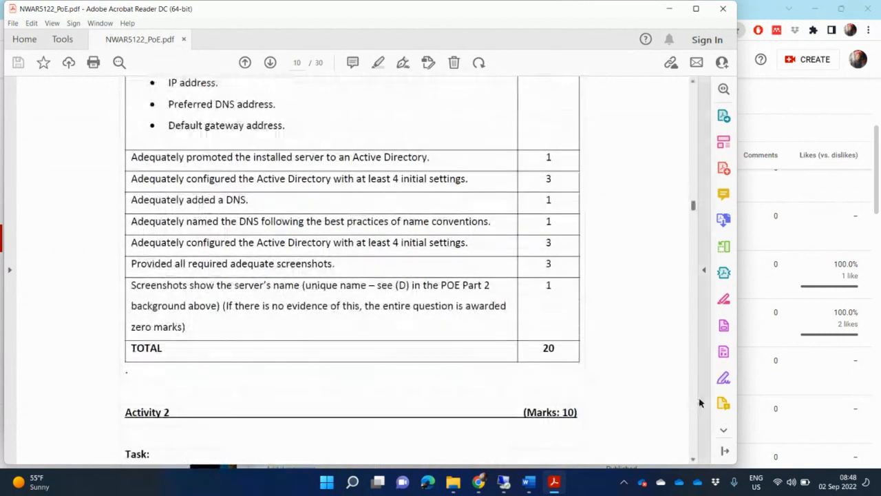
click(700, 401)
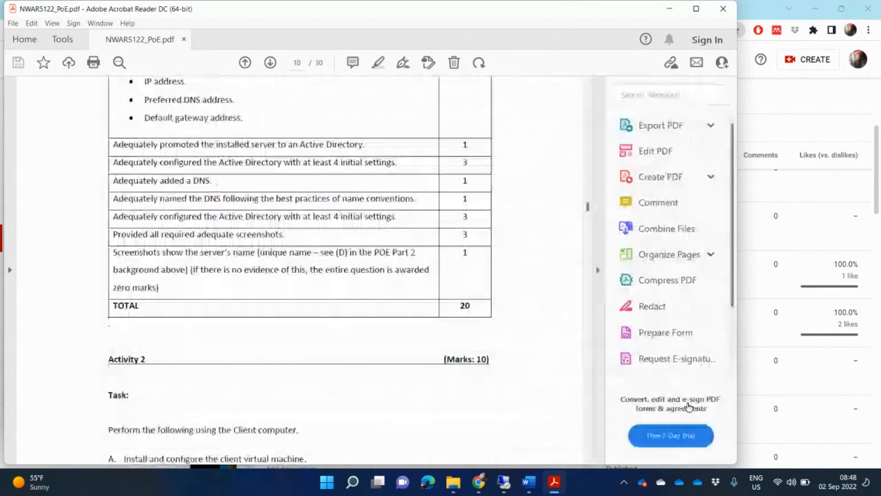
click(597, 270)
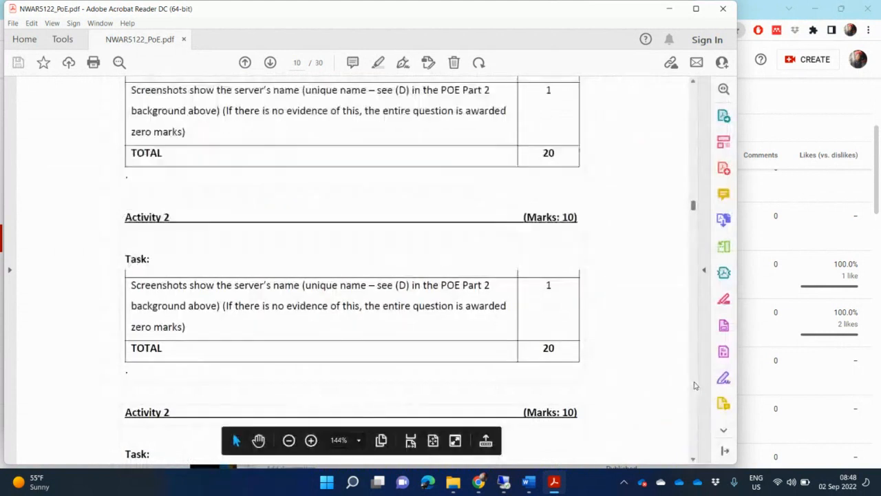
scroll(694, 384, down, 5)
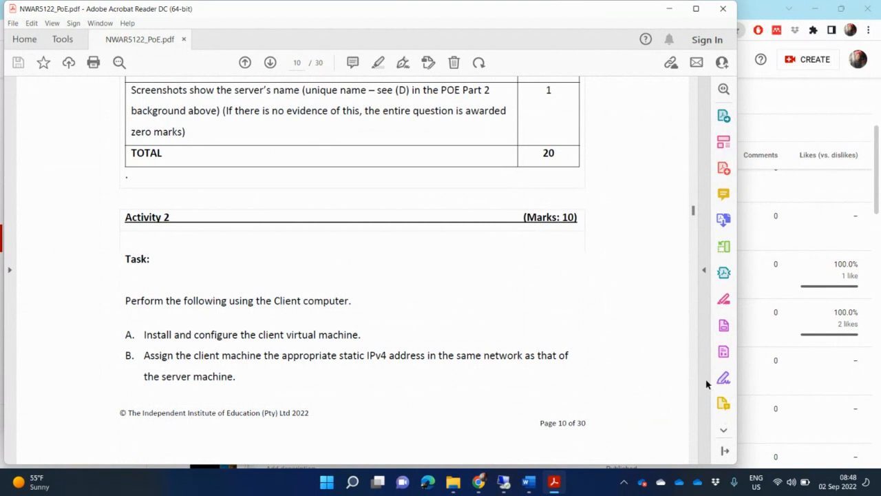
scroll(695, 391, down, 5)
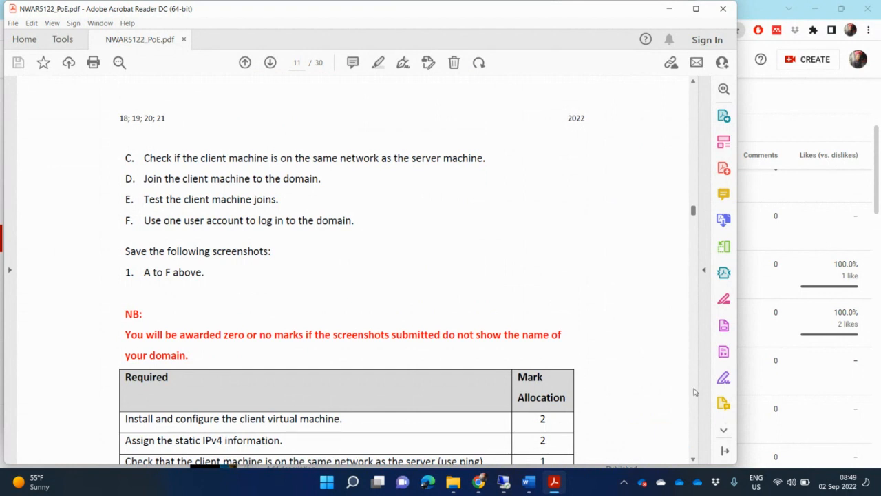
Scroll NWAR5122_PoE.pdf from page 13 past Activity 4's marks table to Activity 5 Task 1
click(693, 392)
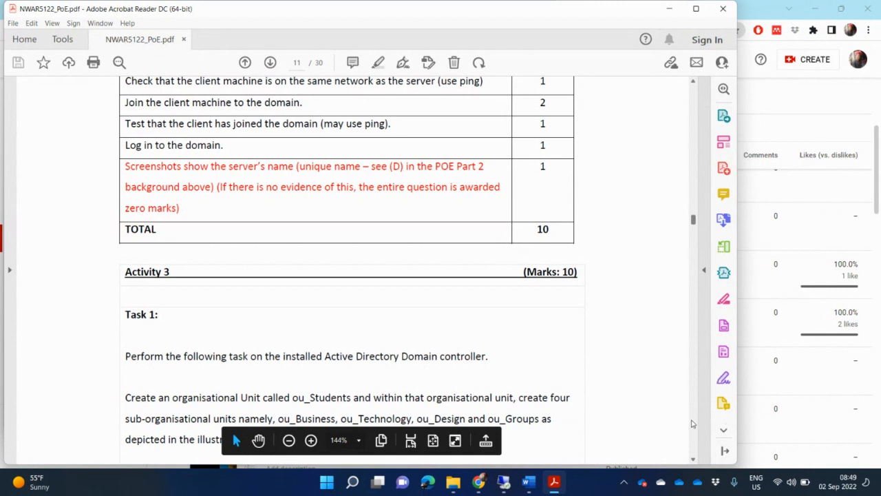
scroll(692, 423, down, 3)
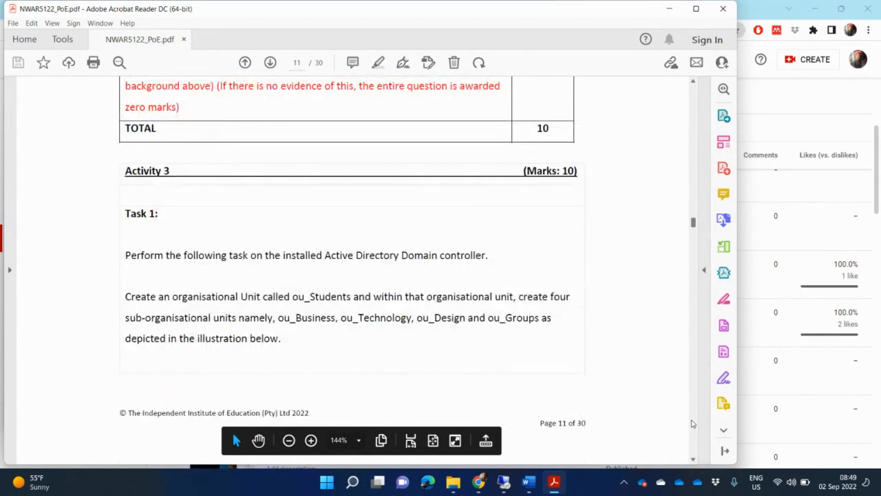
scroll(695, 423, down, 10)
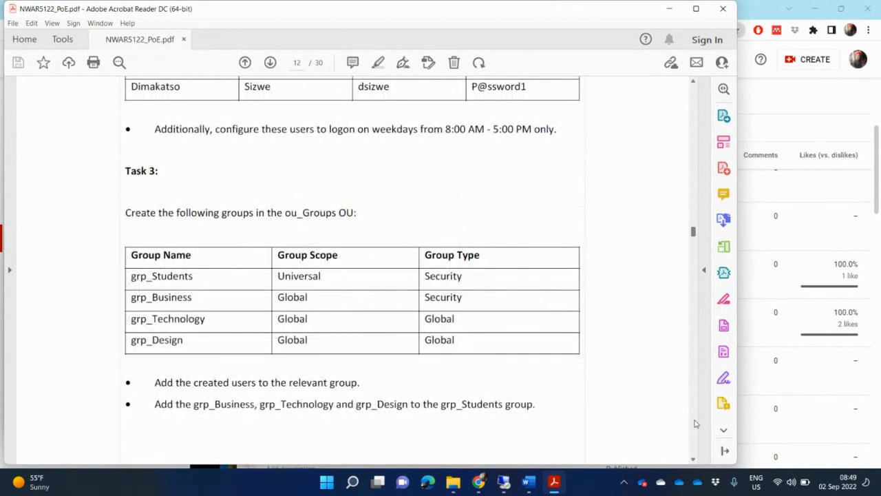
scroll(604, 214, up, 3)
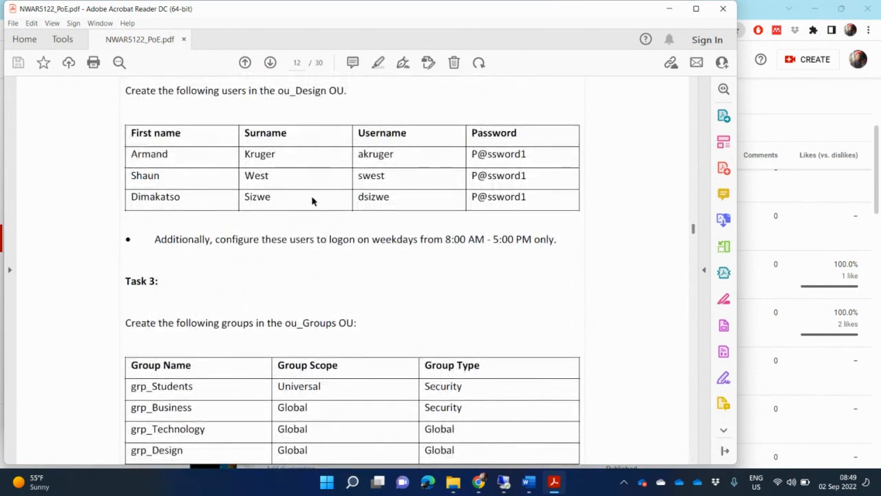
scroll(486, 303, down, 1)
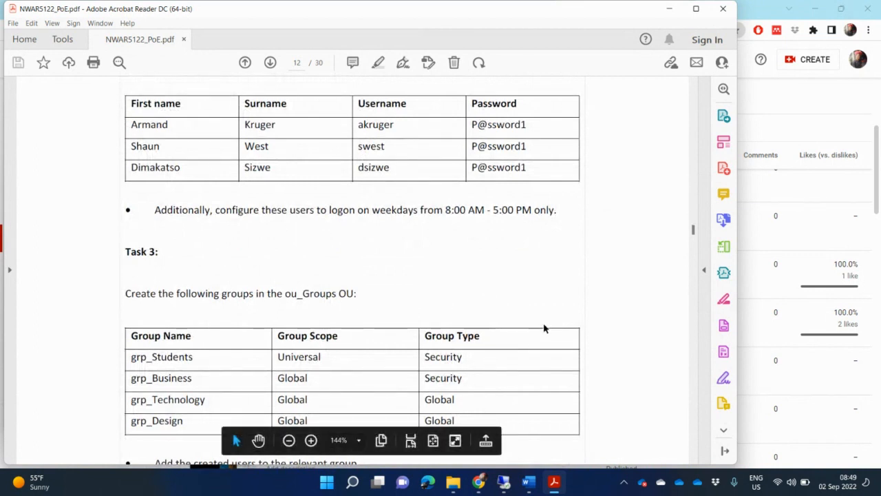
scroll(543, 328, down, 1)
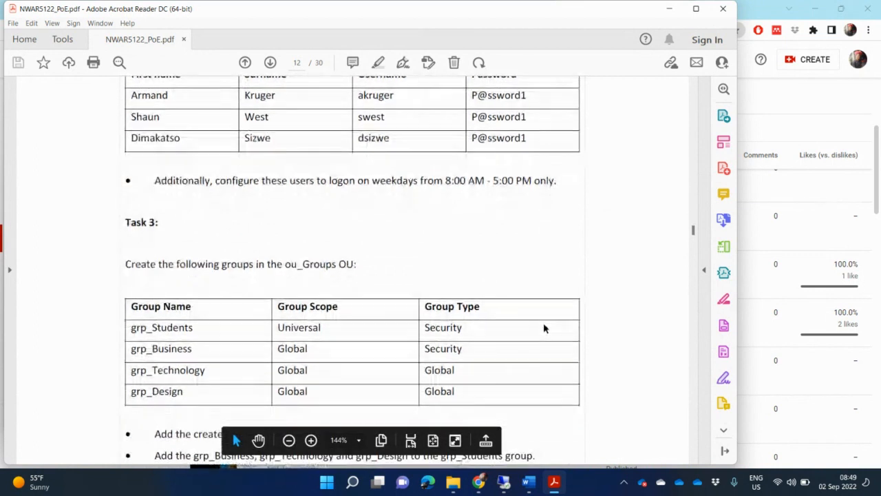
scroll(543, 329, down, 3)
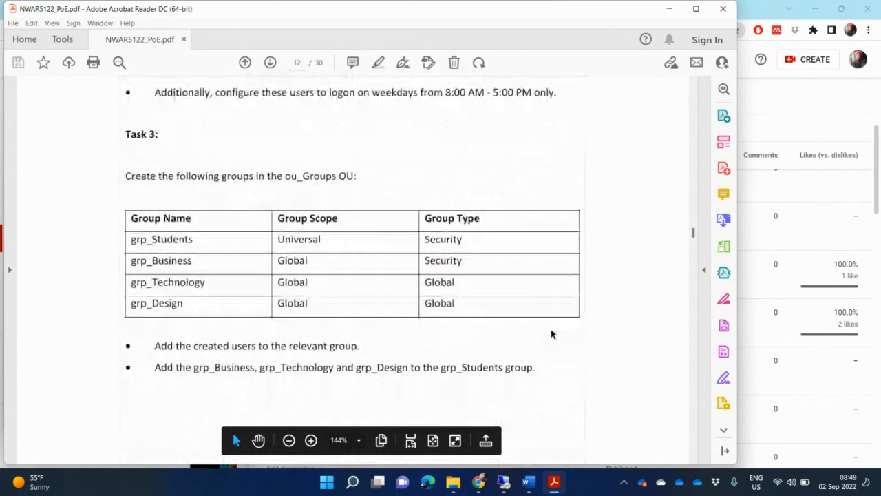
scroll(551, 334, down, 10)
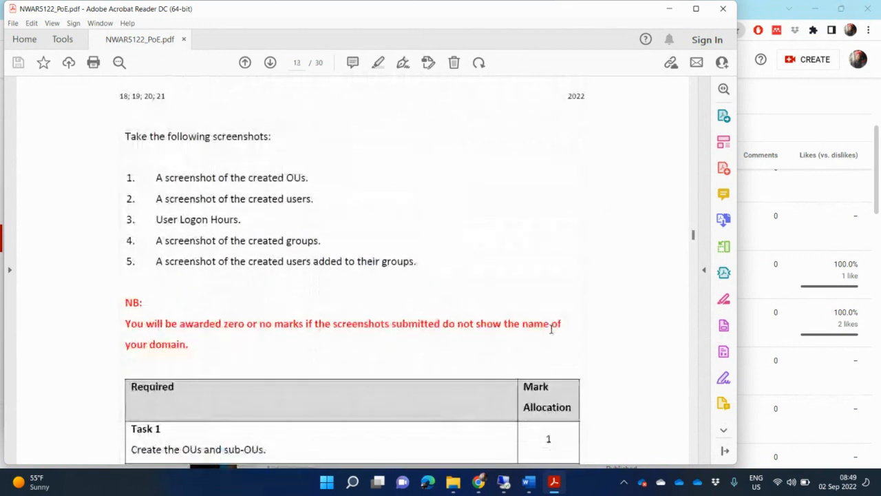
scroll(550, 329, down, 4)
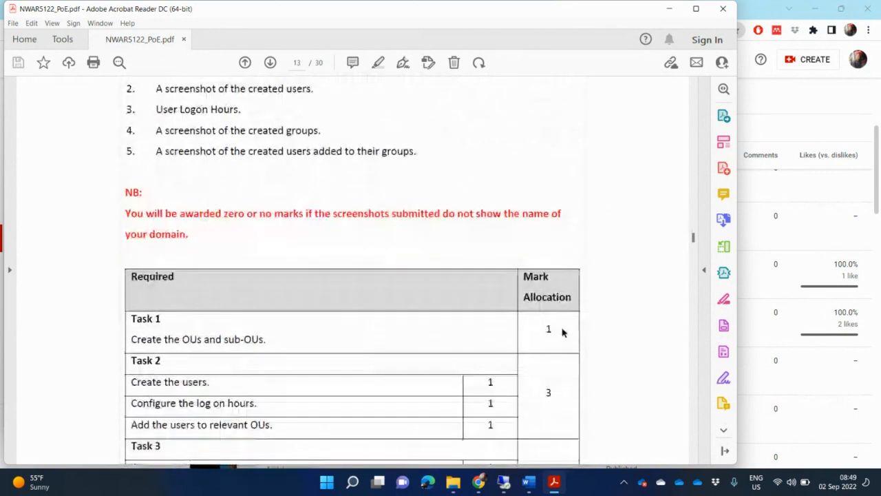
scroll(562, 332, down, 5)
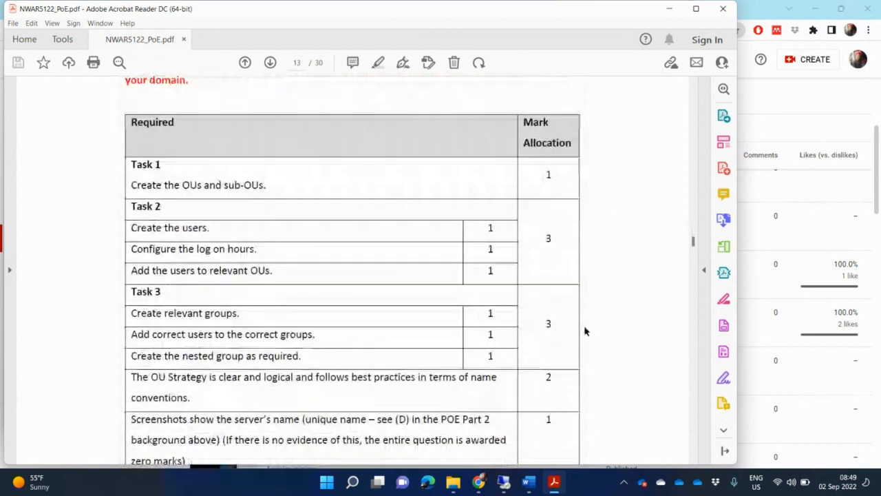
scroll(585, 332, down, 1)
scroll(695, 422, down, 5)
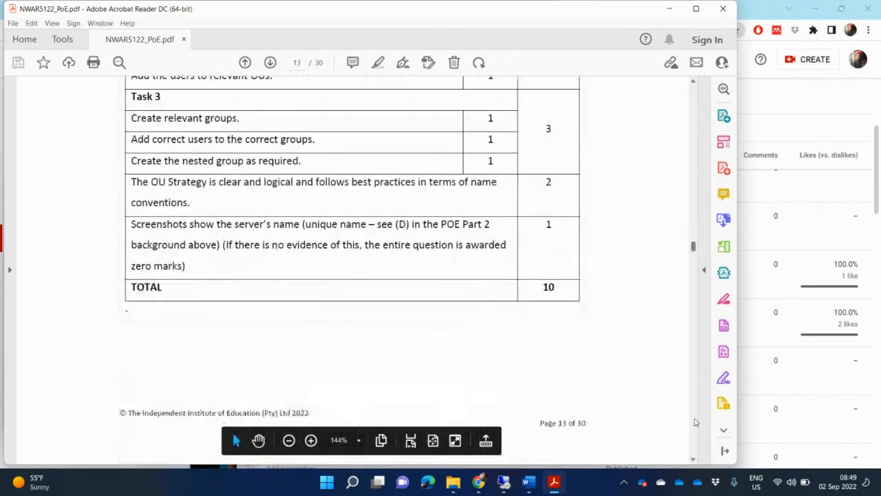
scroll(695, 423, down, 2)
scroll(603, 334, down, 1)
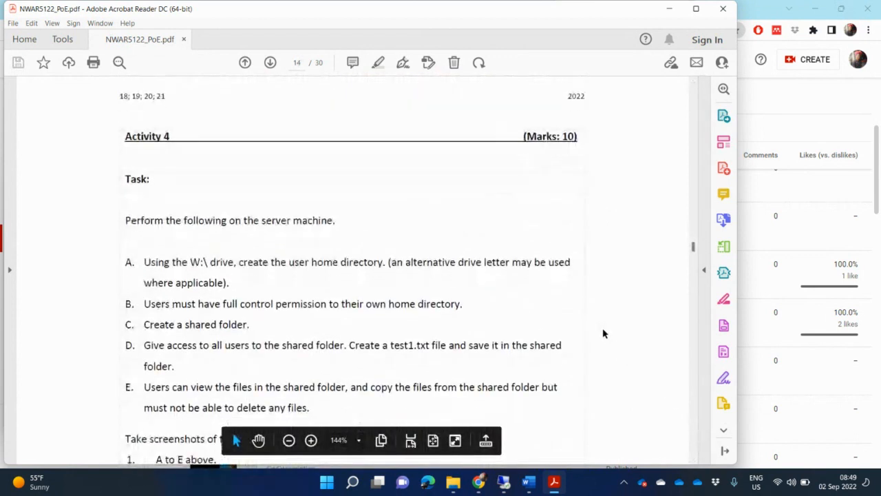
scroll(603, 334, down, 1)
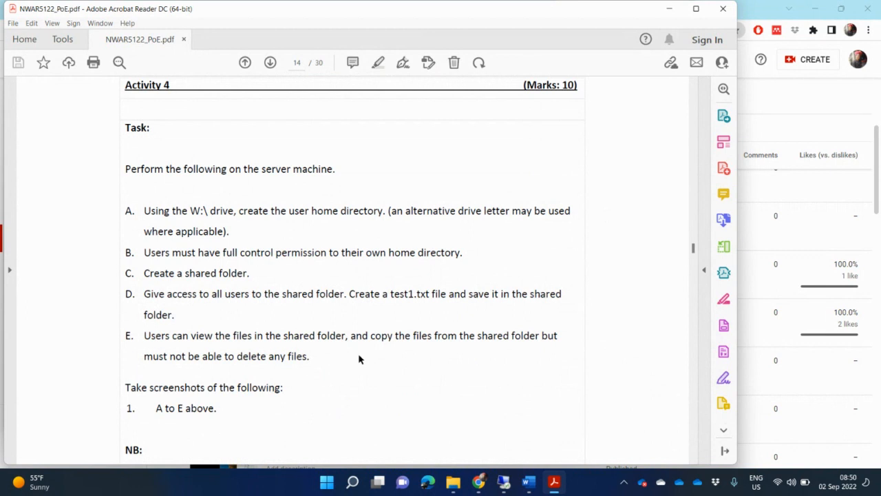
scroll(359, 358, down, 1)
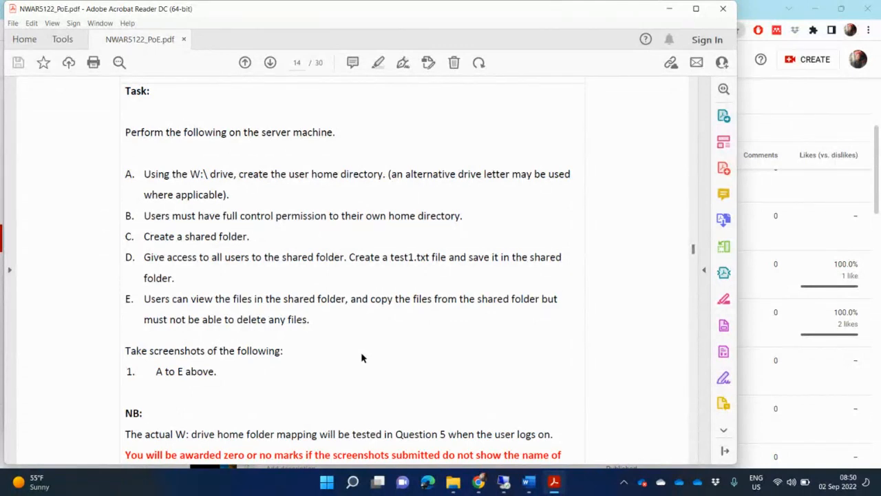
scroll(361, 357, down, 3)
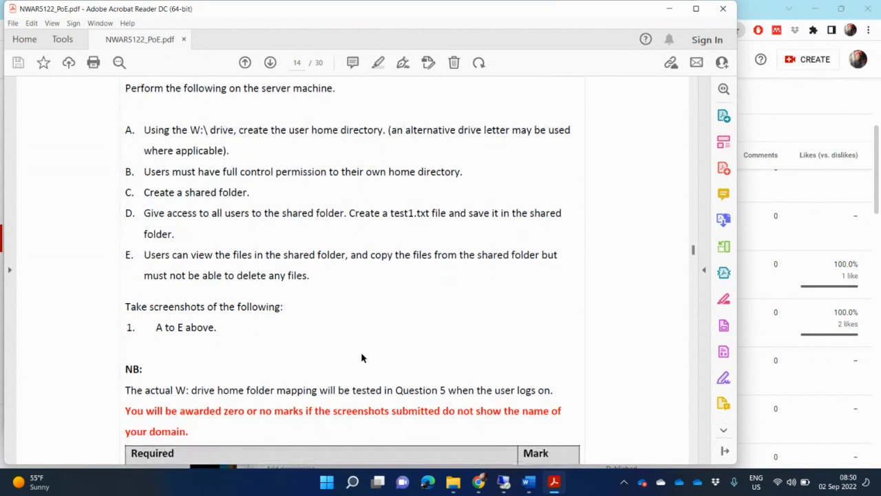
scroll(361, 358, down, 3)
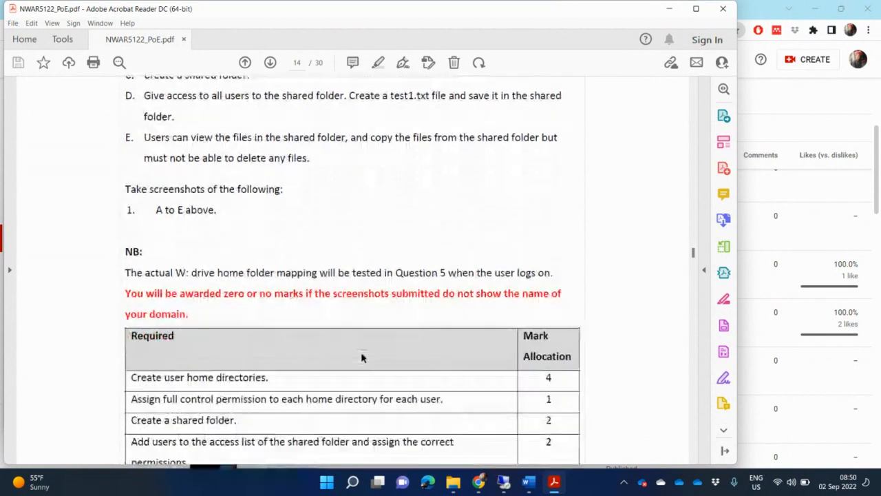
scroll(361, 354, down, 12)
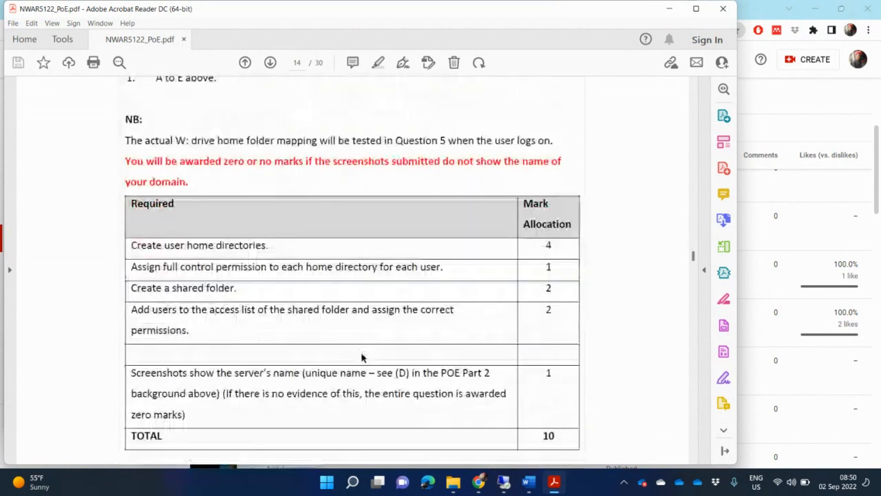
scroll(363, 358, down, 1)
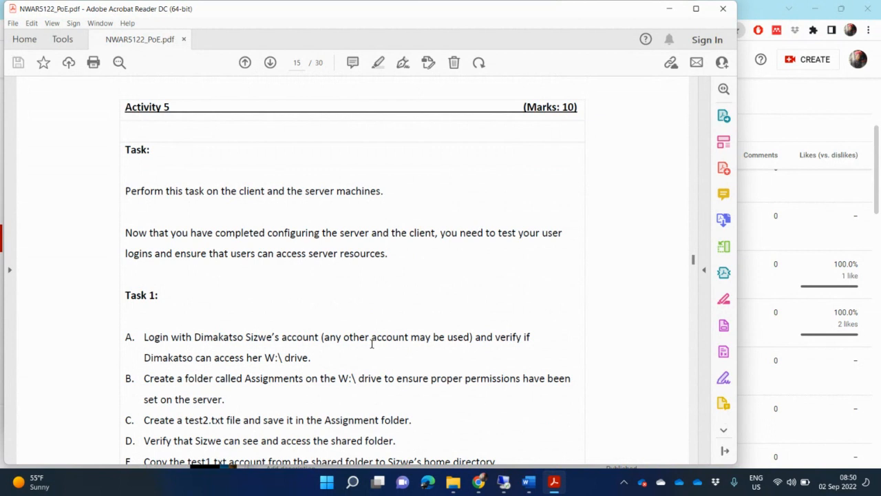
Get and install the pending NWAR5122Server2016 updates, then switch to the CNOS5112Win10PC01 VM window
click(504, 481)
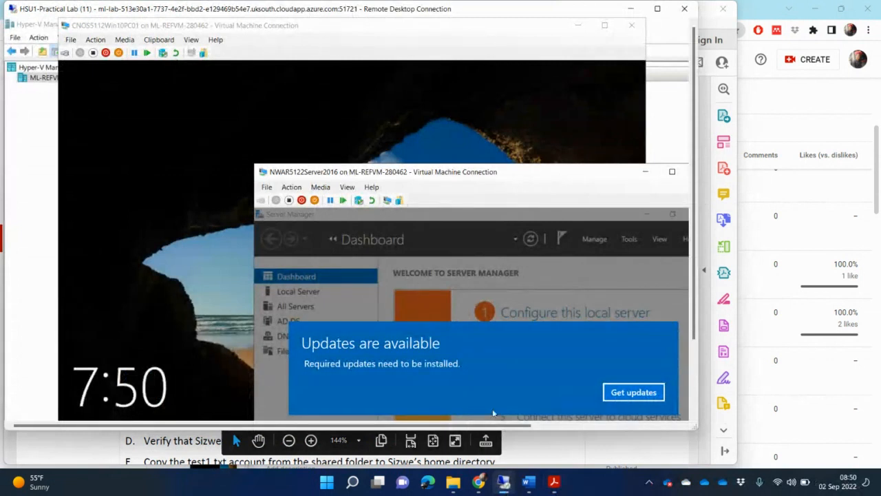
click(633, 392)
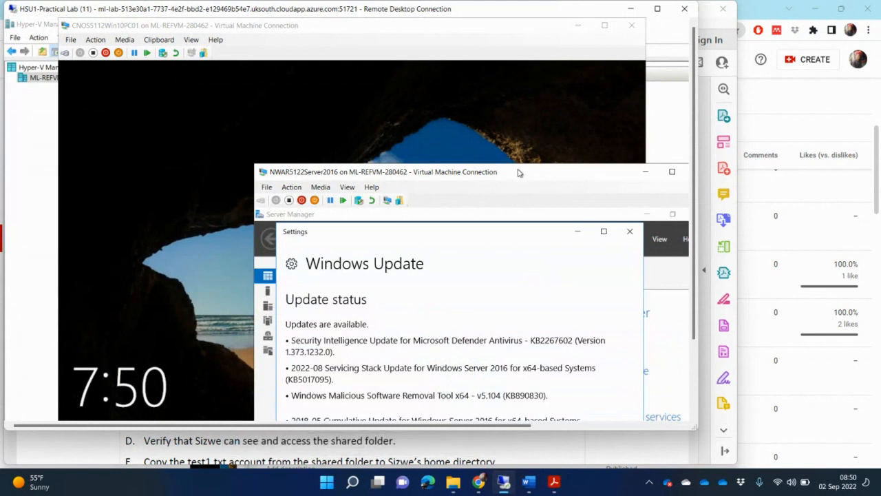
drag(514, 177, 433, 95)
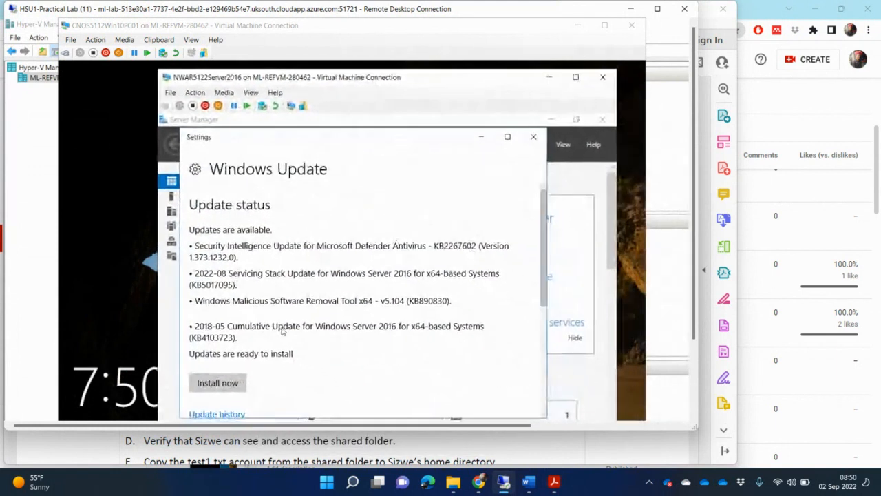
click(230, 391)
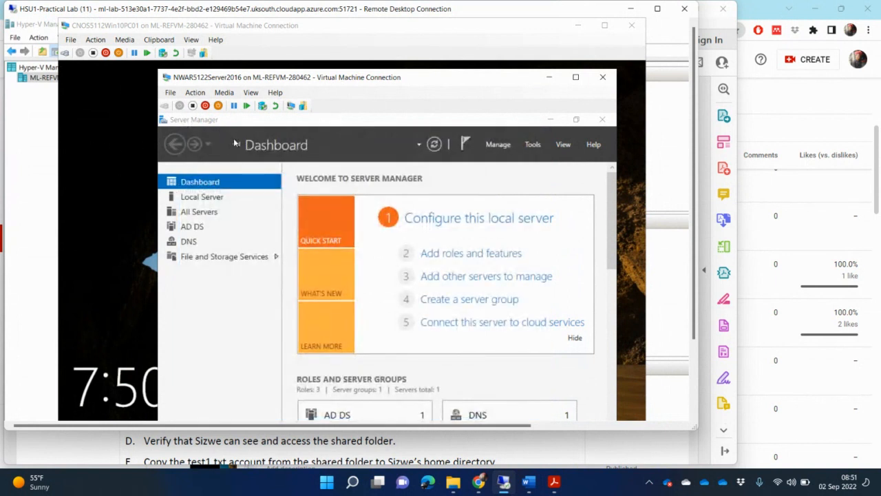
click(153, 173)
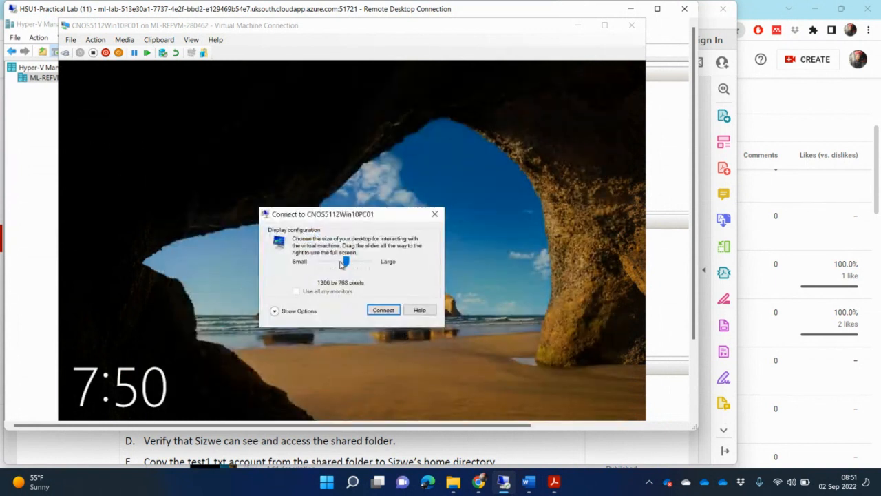
Connect to CNOS5112Win10PC01 at 800 by 600, sign in with its password, and allow network discovery
drag(344, 263, 326, 269)
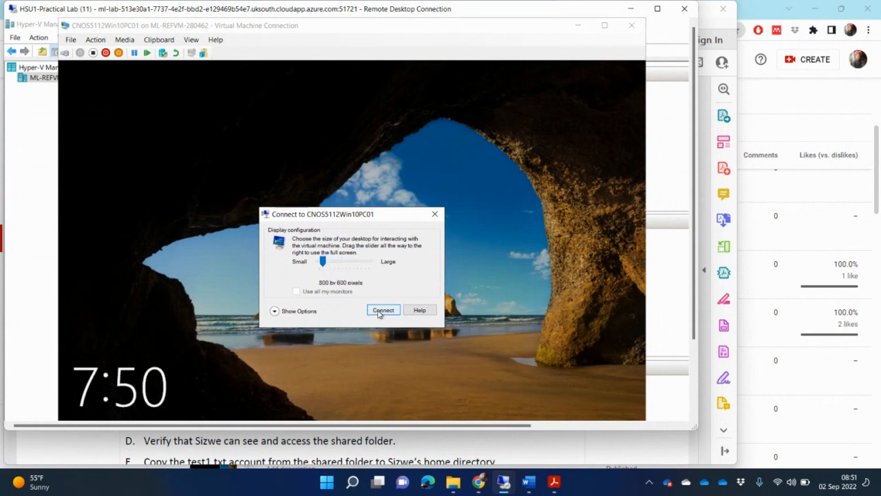
key(Return)
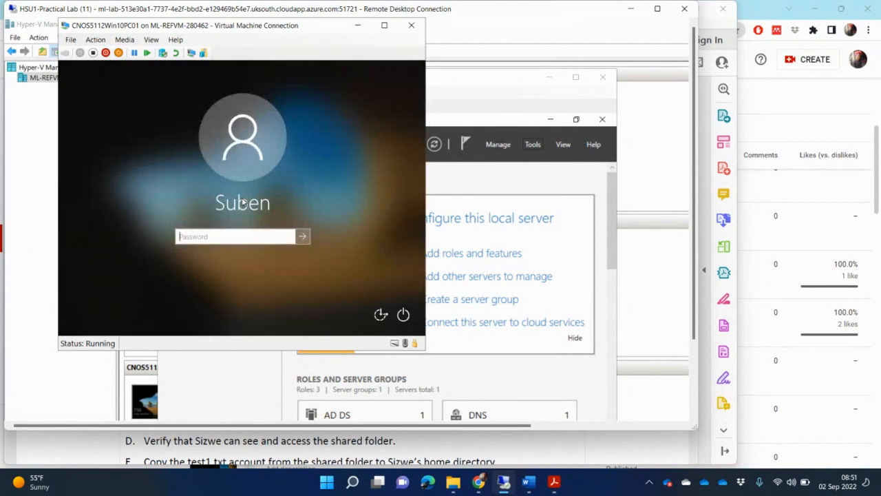
text(P)
key(Return)
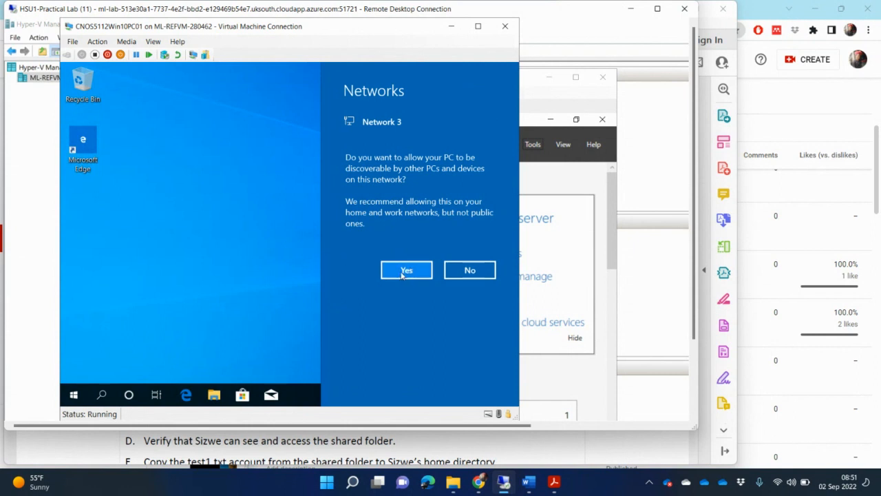
click(405, 272)
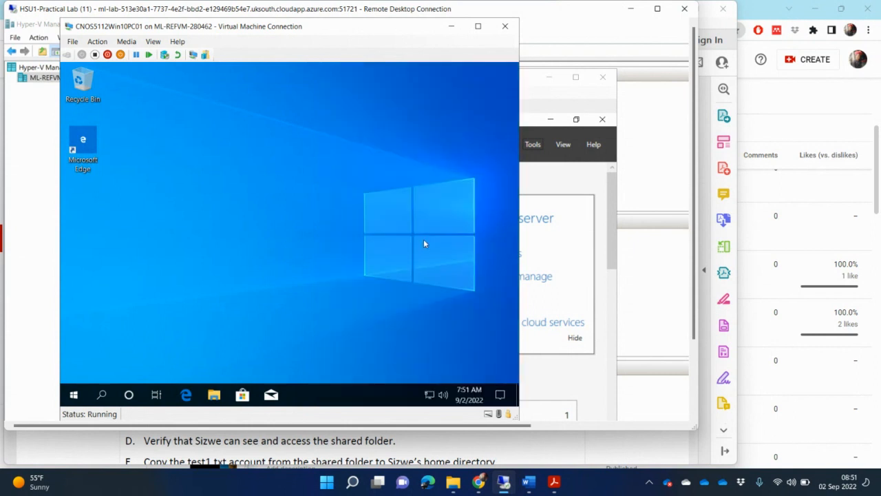
Check the NWAR5122Server2016 VM's network adapter settings in a full-screen remote session
click(37, 216)
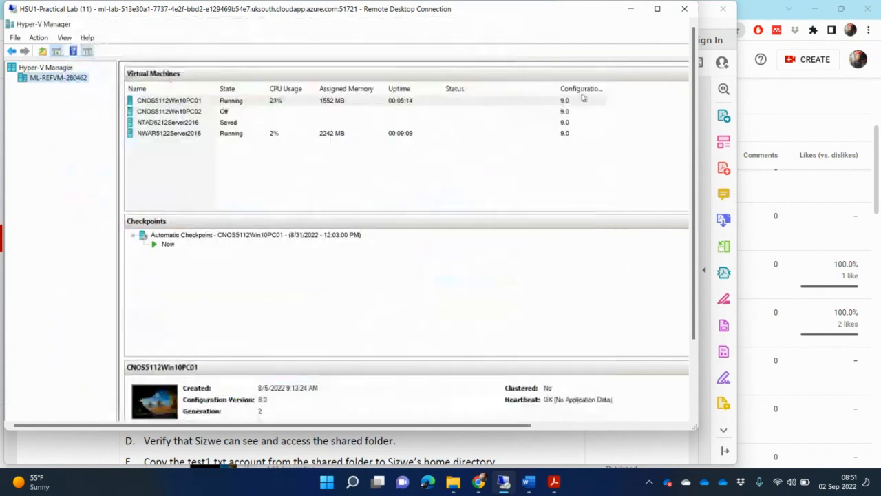
click(658, 8)
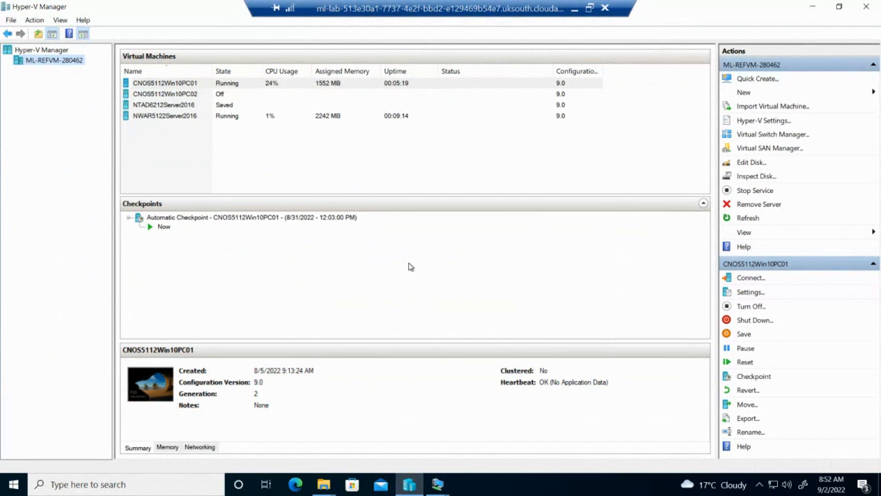
click(199, 118)
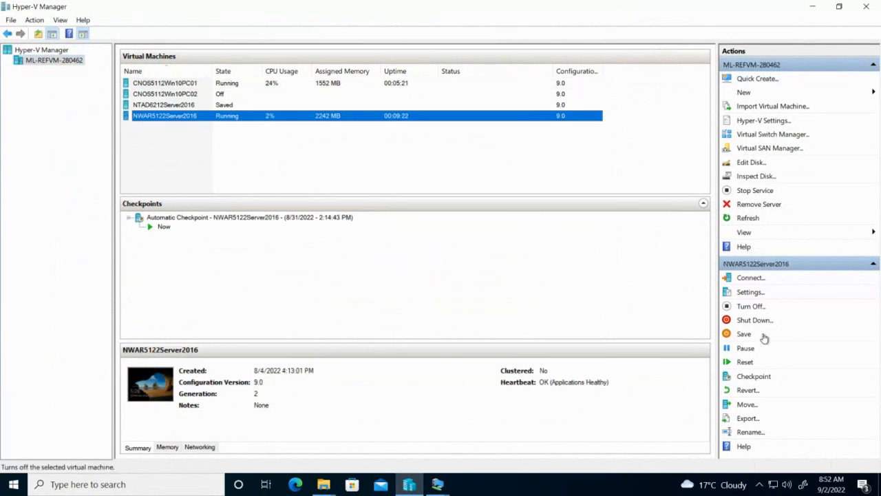
click(750, 291)
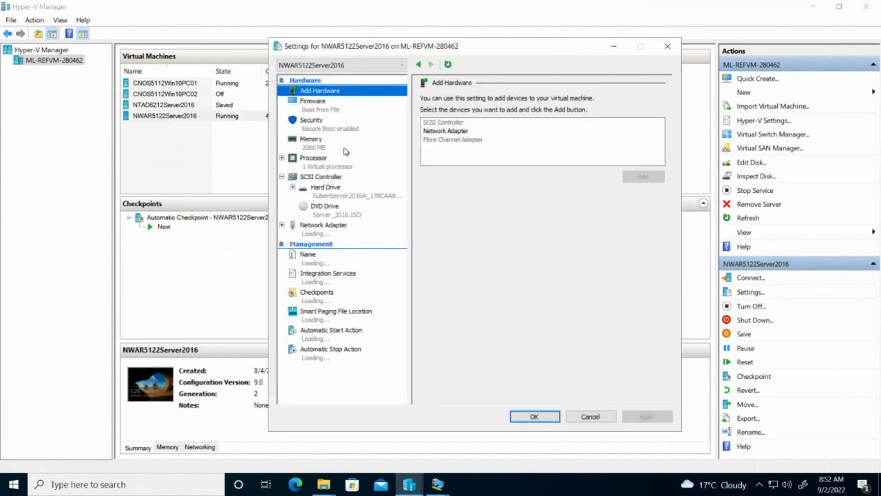
click(337, 231)
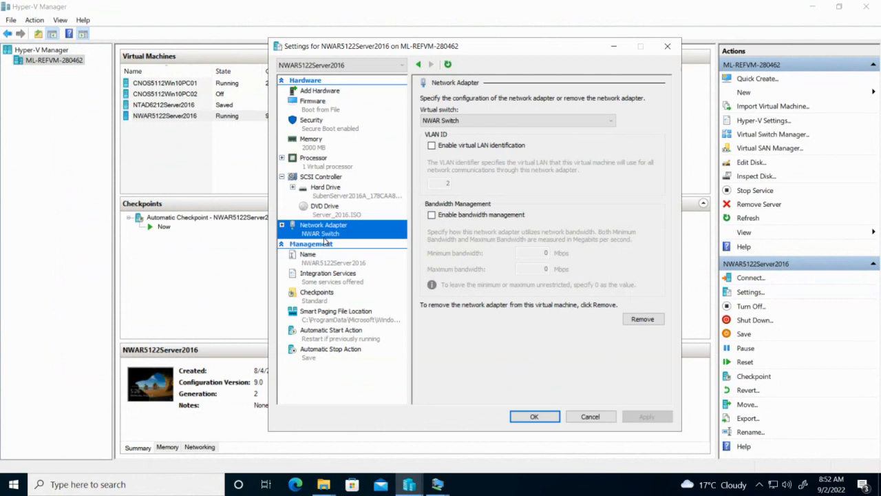
click(535, 417)
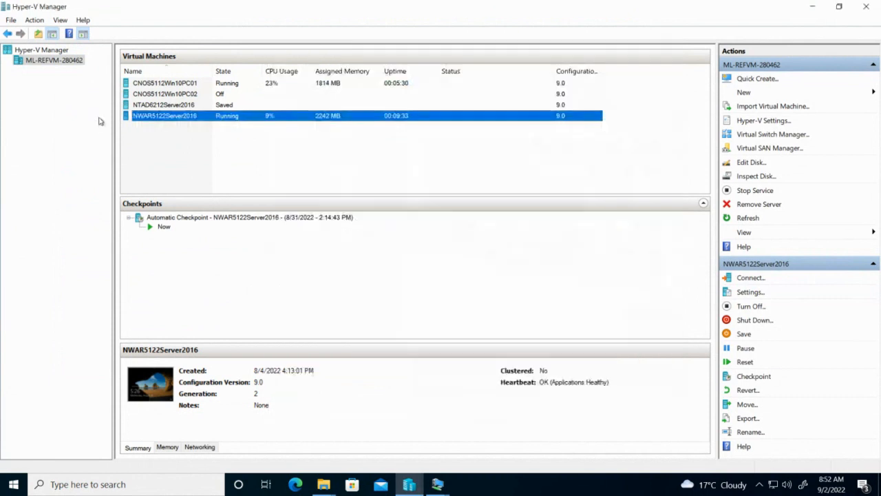
Connect CNOS5112Win10PC01's network adapter to NWAR Switch and save the settings
click(173, 85)
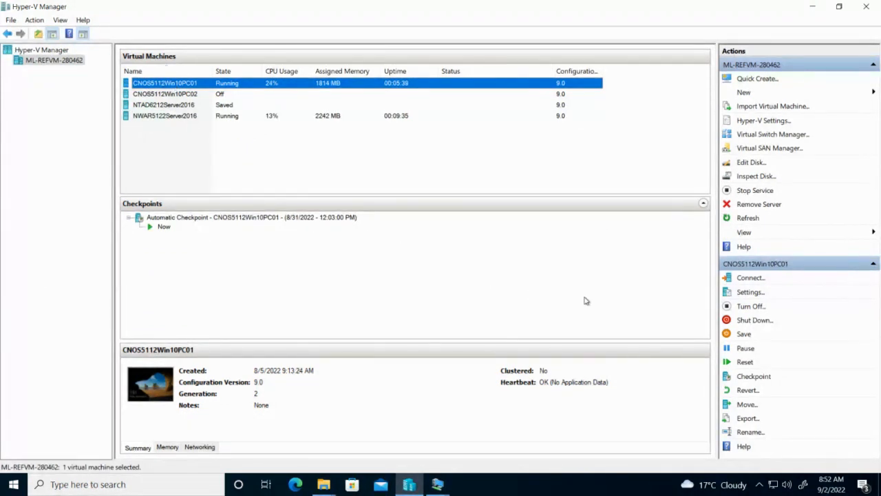
click(757, 292)
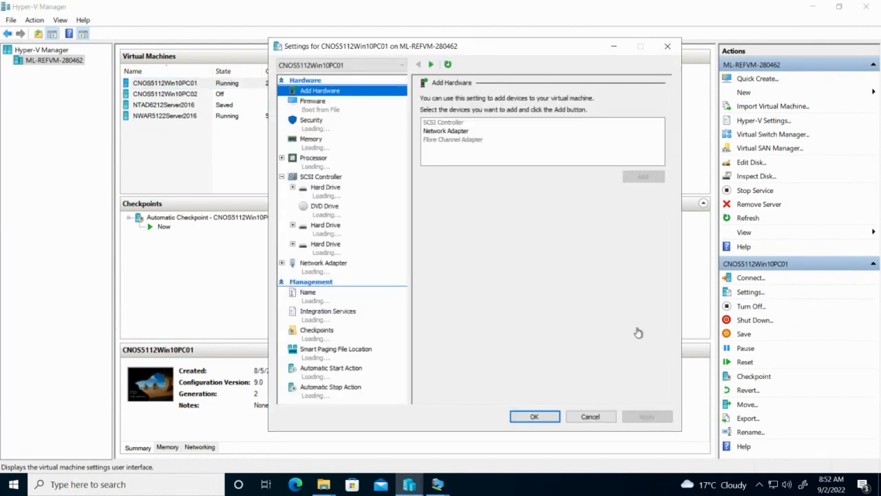
click(325, 265)
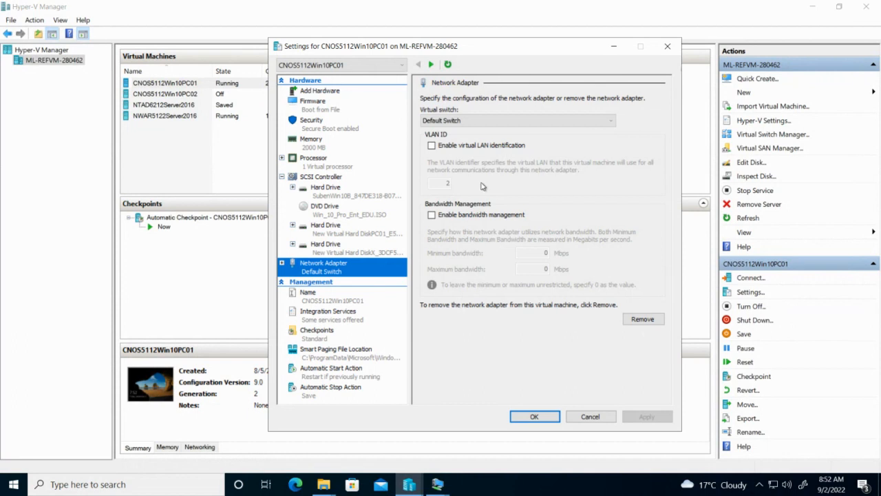
click(483, 125)
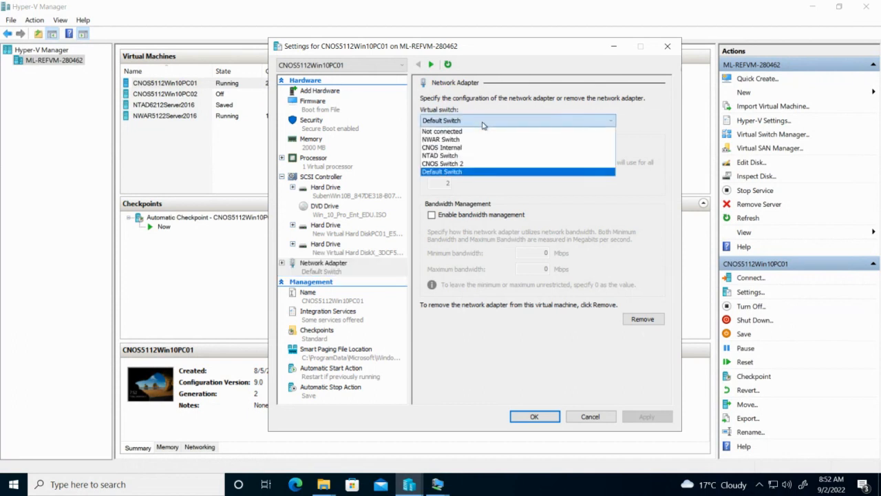
click(480, 139)
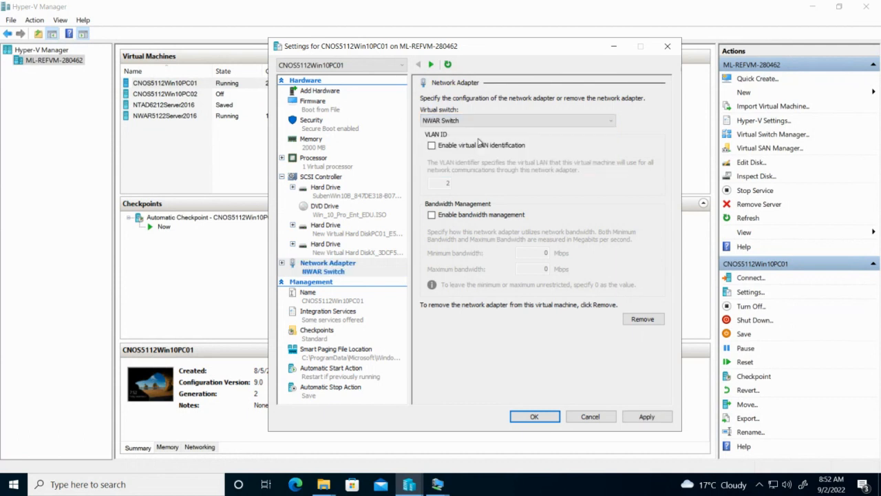
click(547, 416)
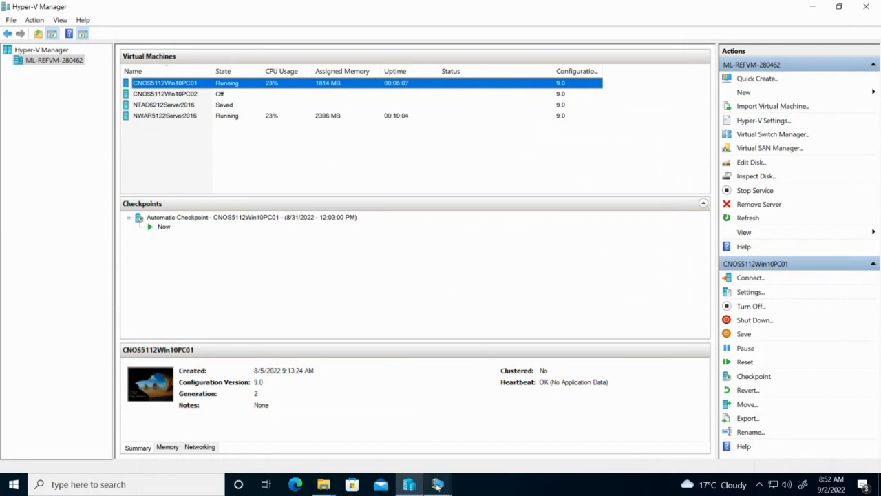
On CNOS5112Win10PC01, go through Network Connections status to the Network and Sharing Center
mouse_move(438, 486)
click(463, 443)
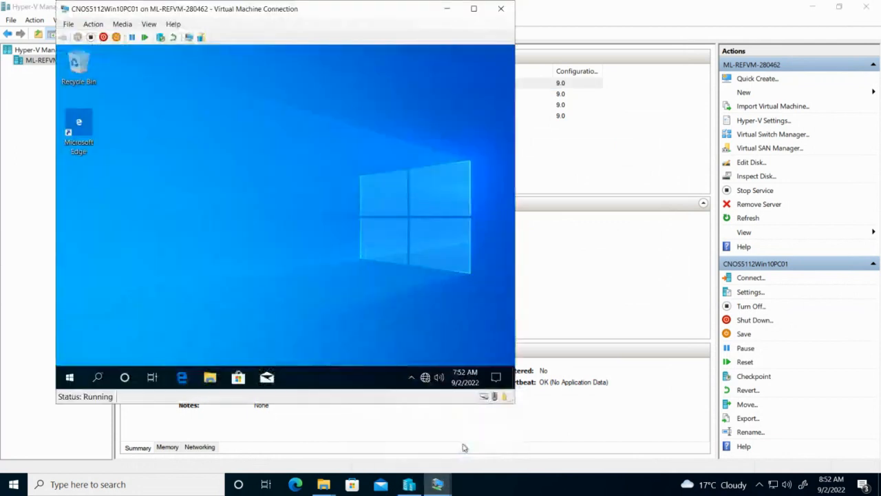
right_click(70, 376)
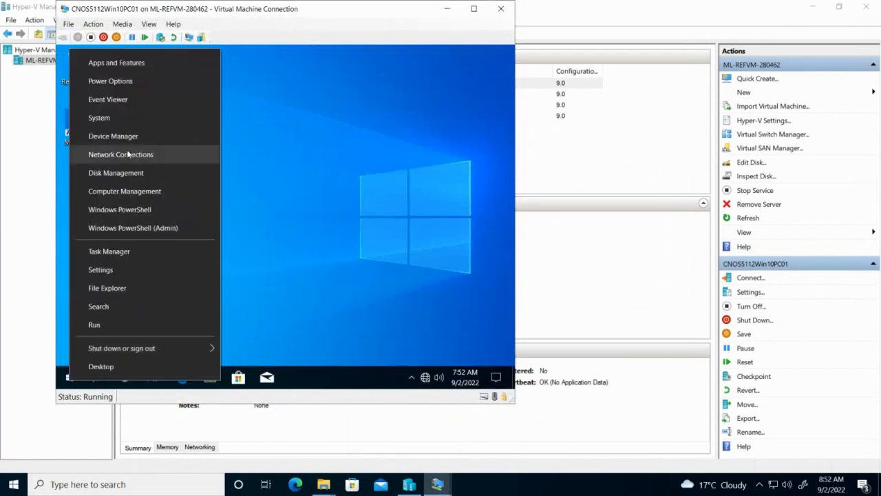
click(121, 154)
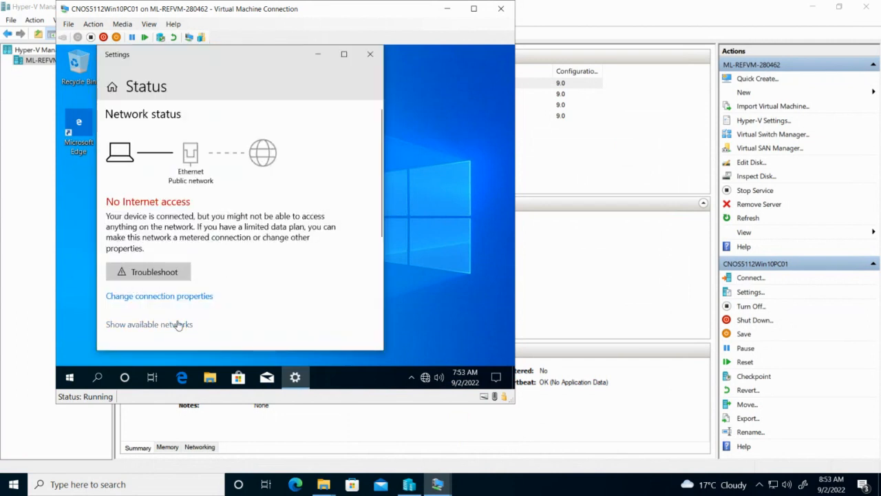
scroll(188, 321, down, 1)
scroll(188, 321, down, 3)
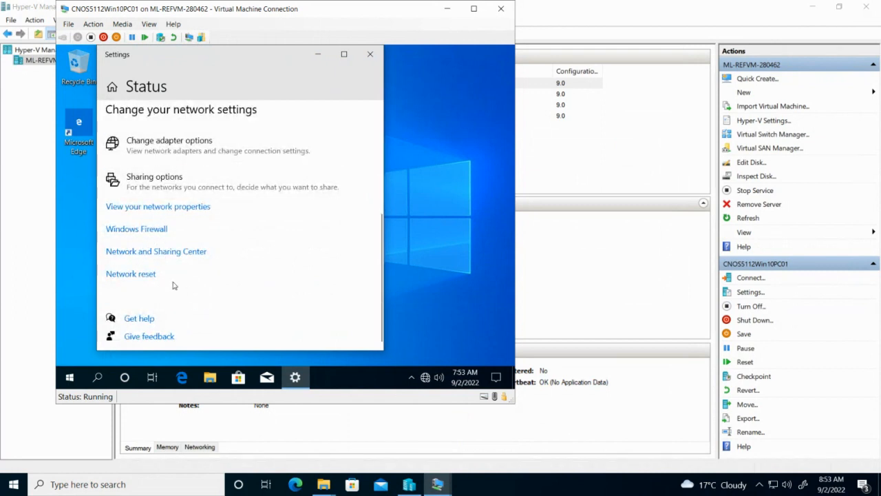
scroll(177, 267, up, 5)
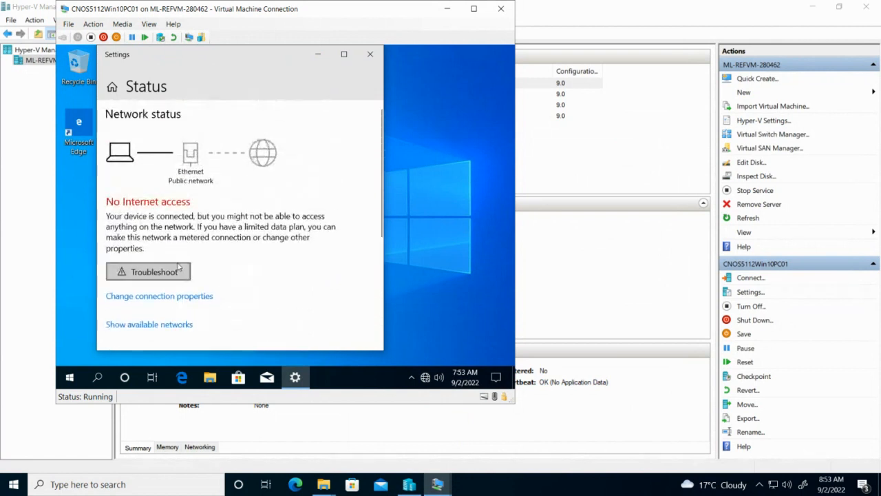
scroll(177, 267, down, 5)
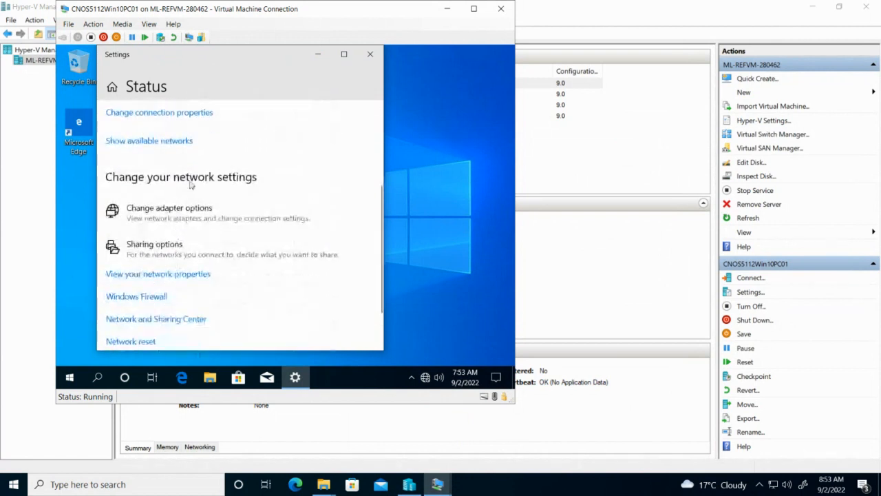
scroll(167, 291, down, 2)
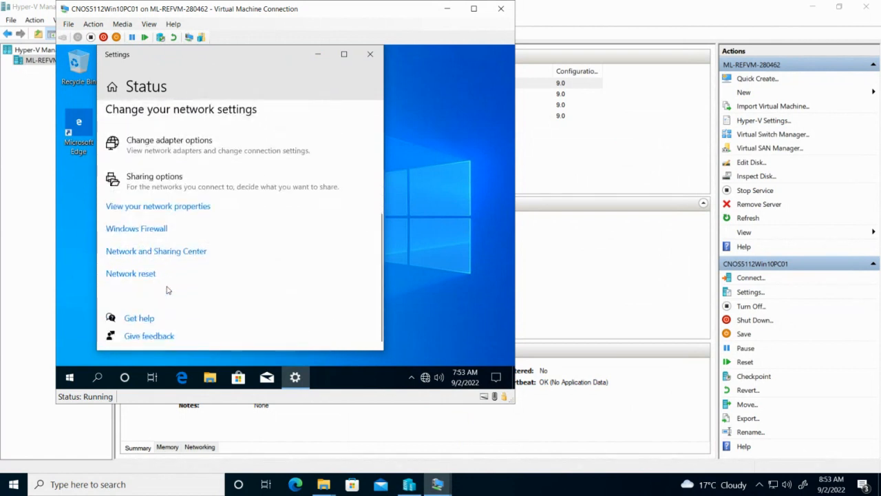
click(179, 252)
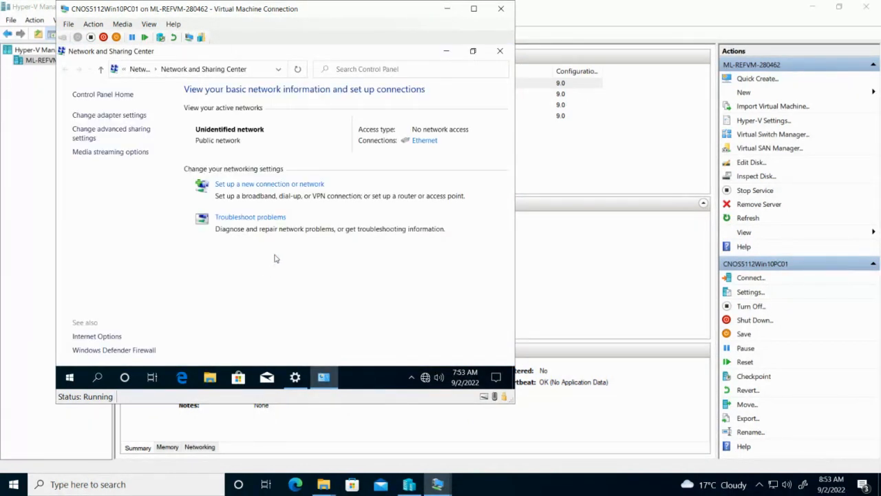
Open the Ethernet adapter's IPv4 properties and choose a manually entered IP address
click(425, 141)
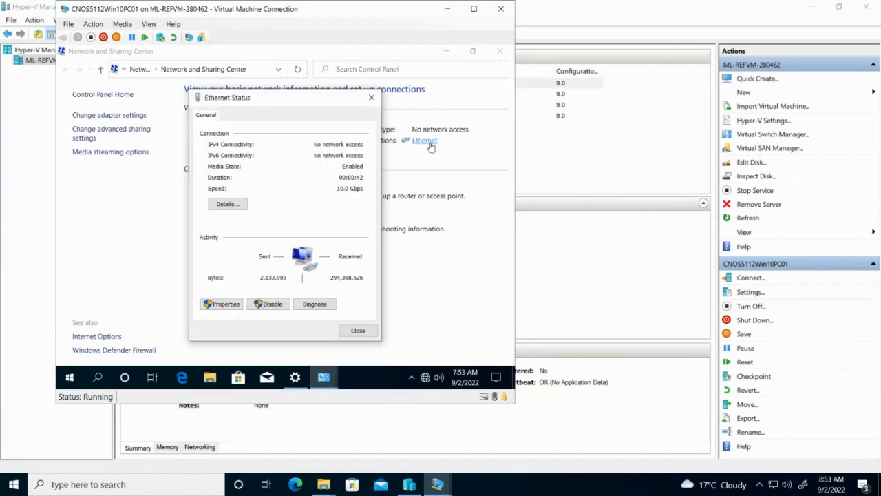
click(236, 304)
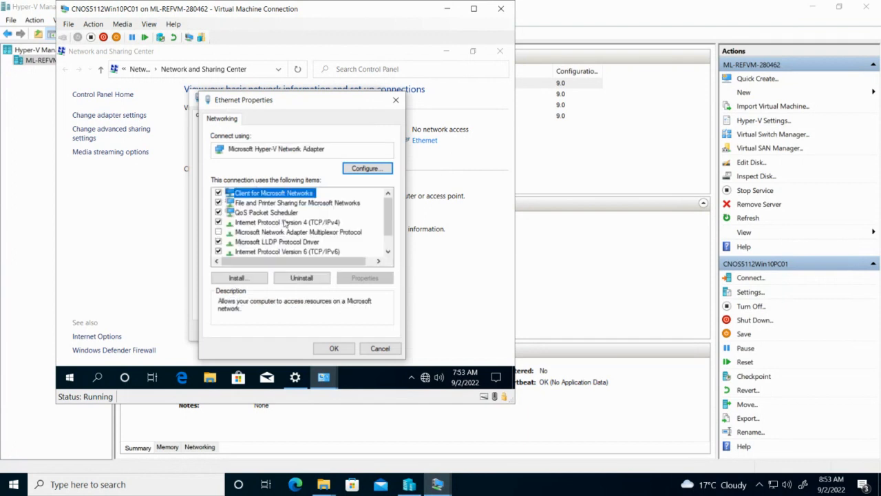
click(285, 223)
click(364, 277)
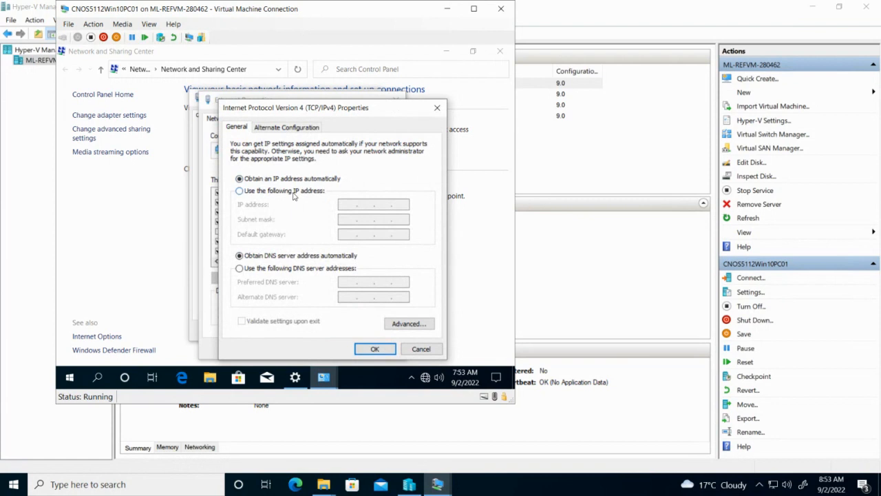
click(293, 192)
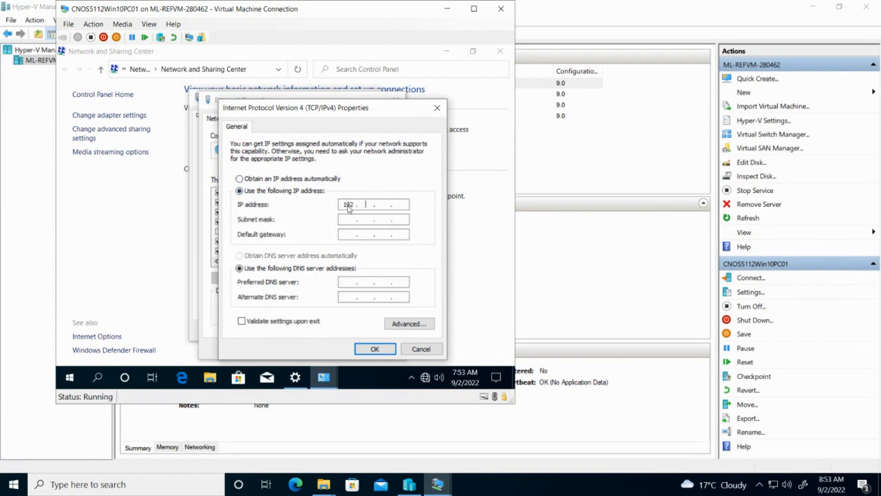
Enter IP 192.168.24.2, mask 255.255.255.0 and DNS 192.169.24.1, then confirm and close
click(348, 207)
text(192 . 168 . 24)
click(369, 219)
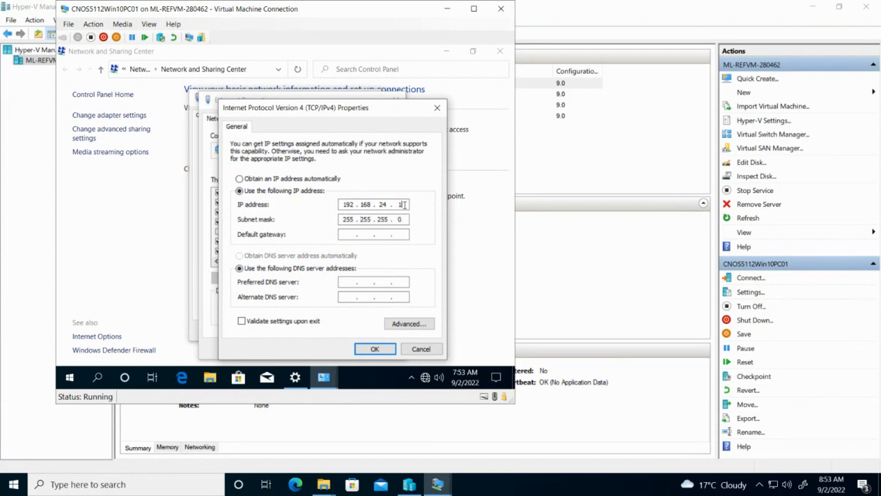
text(2)
click(349, 281)
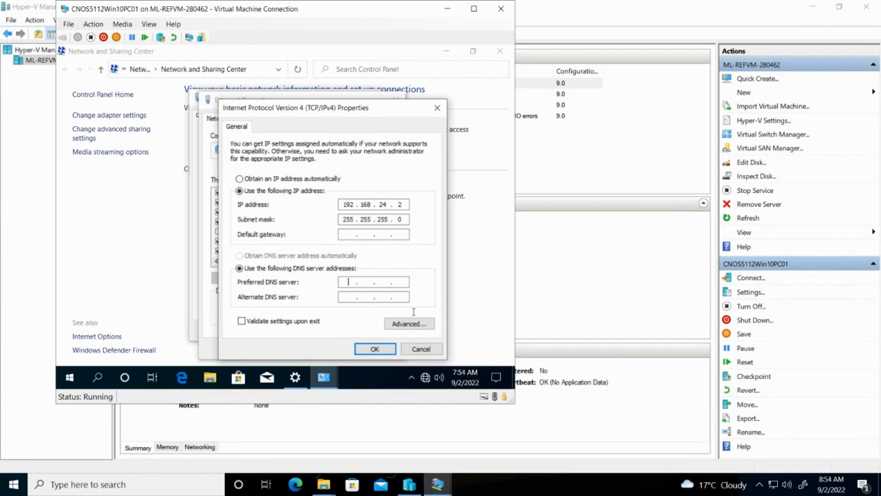
text(192 . 169 . 24 . 1)
click(374, 349)
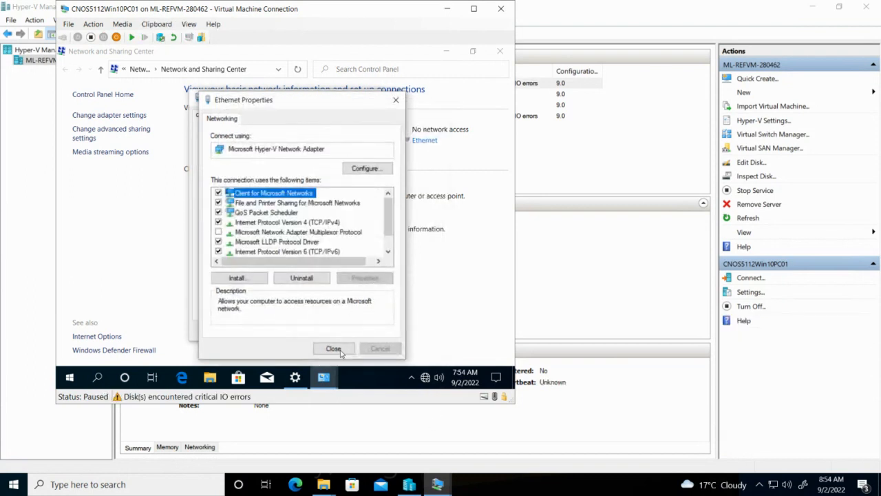
click(334, 349)
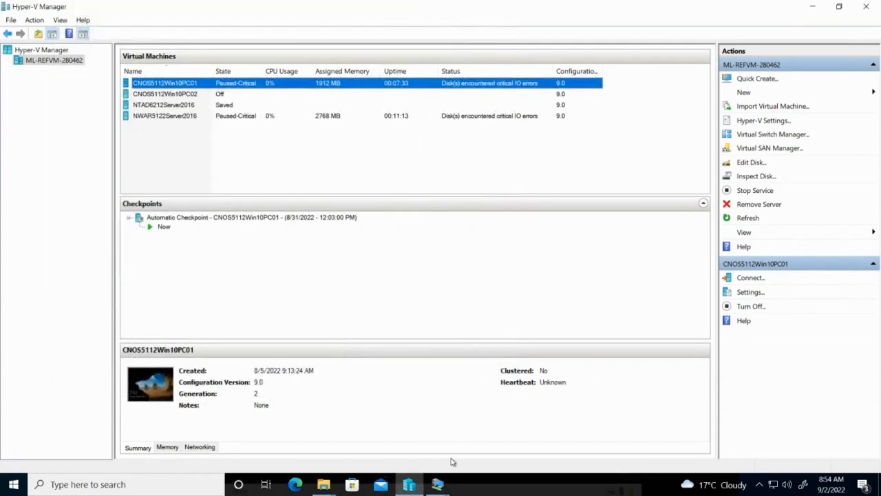
Bring the CNOS5112Win10PC01 window forward and try resuming the paused VM
click(437, 484)
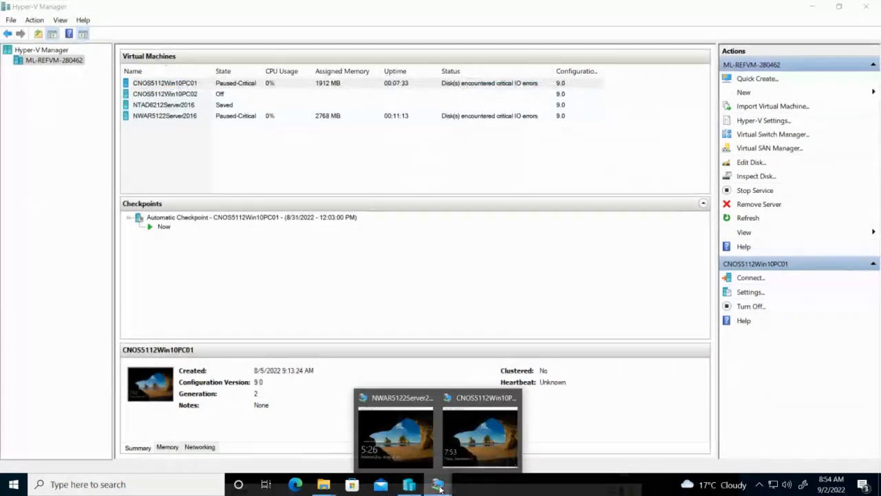
click(490, 428)
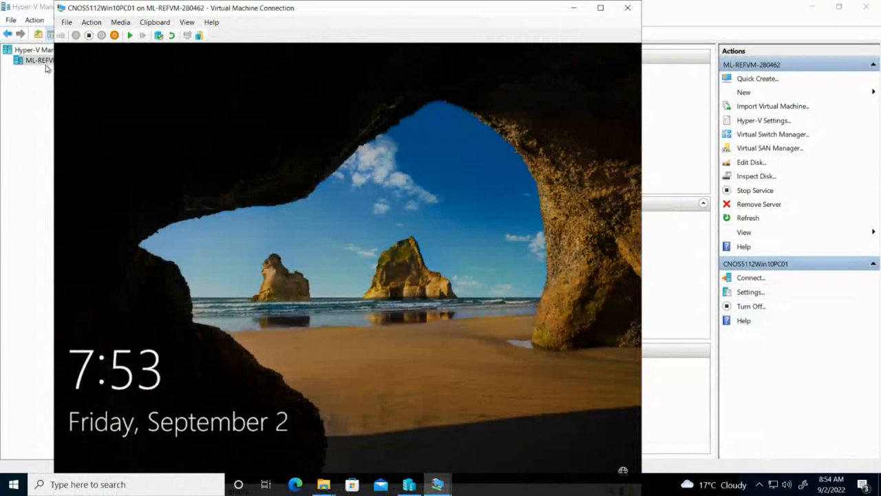
click(91, 22)
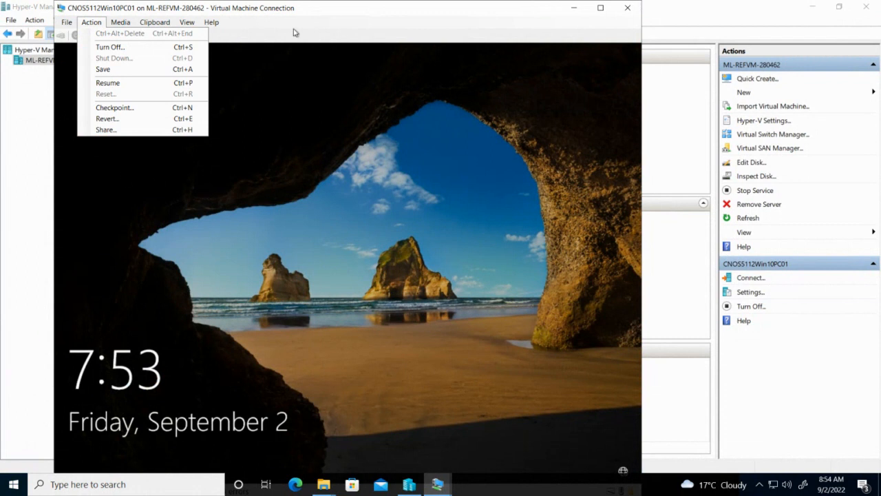
click(426, 18)
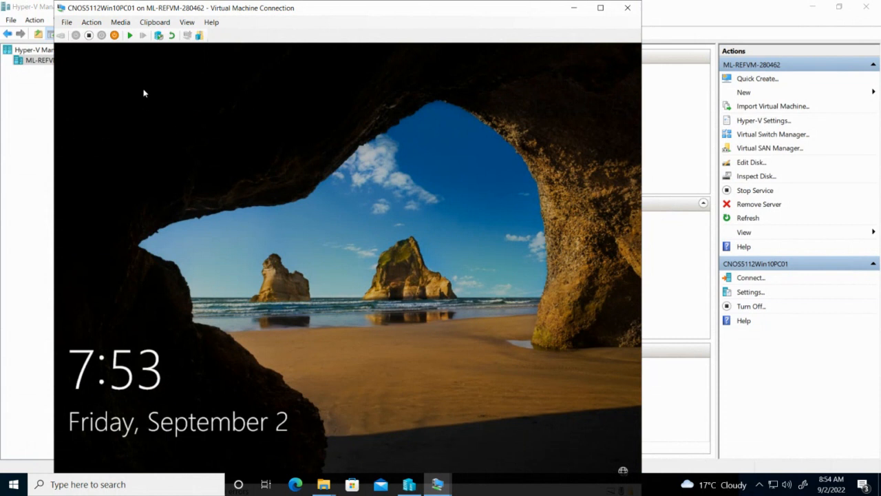
click(129, 35)
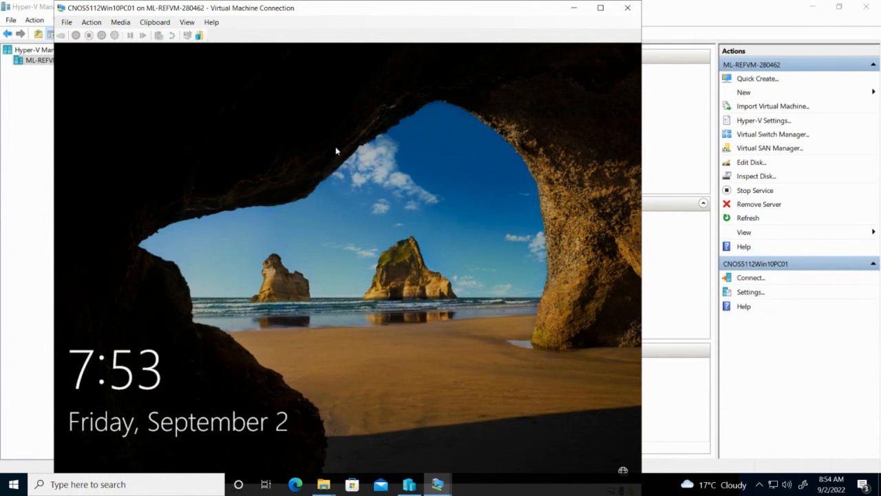
Dismiss the failed-to-resume error, retry resuming CNOS5112Win10PC01, and dismiss the error again
click(437, 484)
click(392, 439)
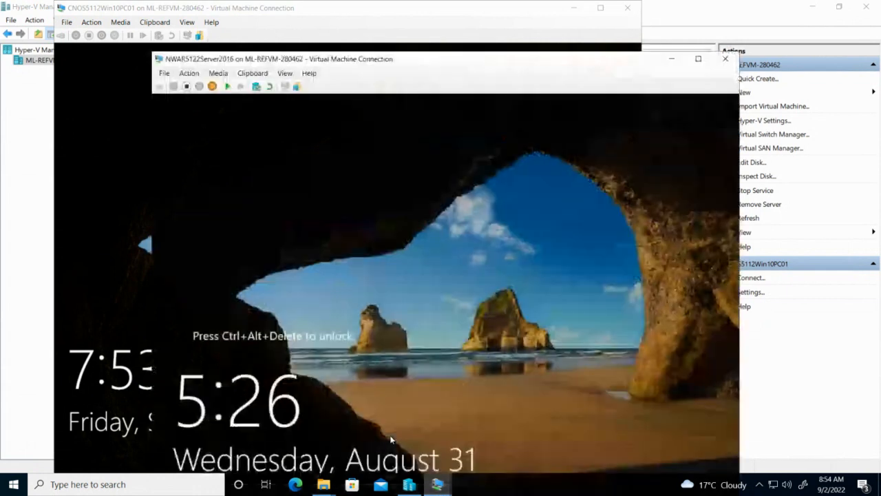
click(437, 484)
click(482, 441)
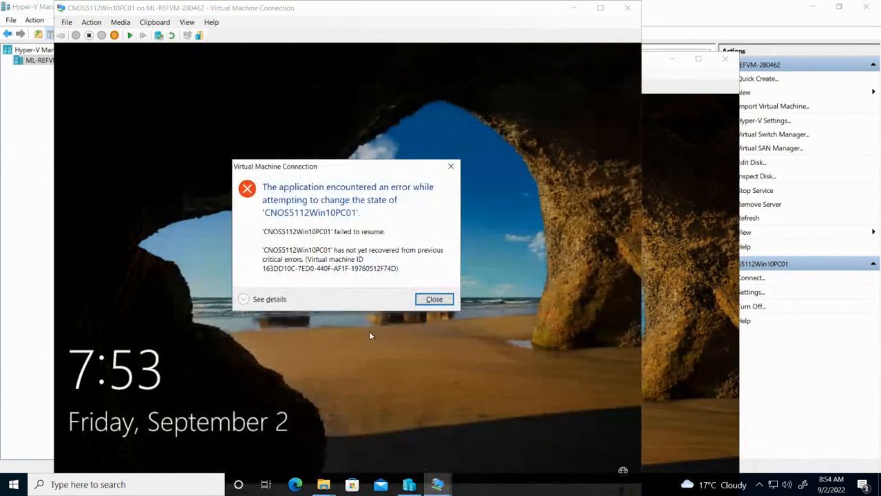
click(433, 300)
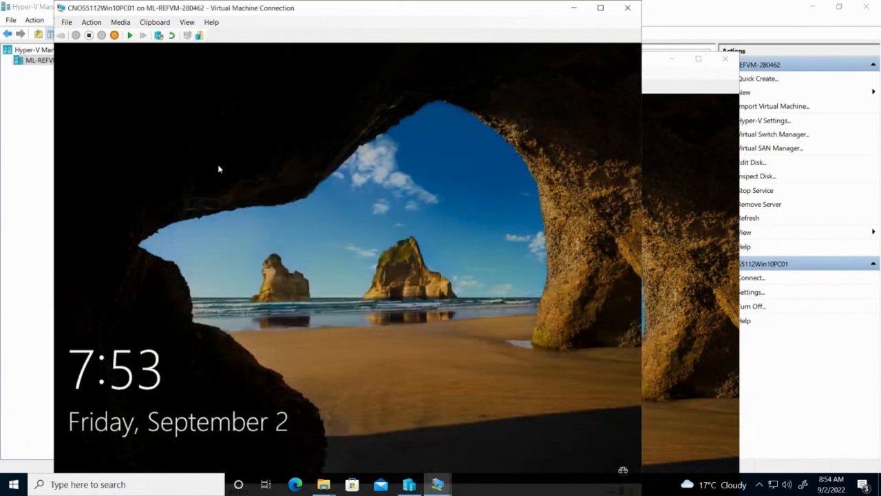
click(130, 38)
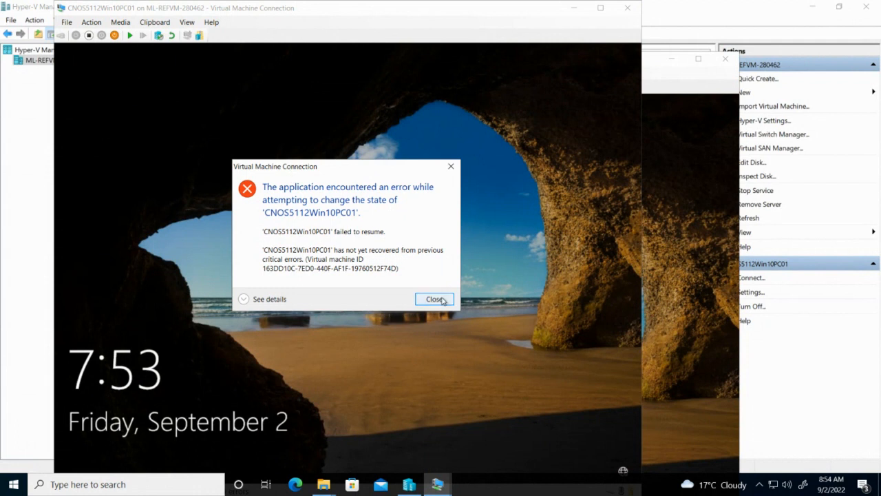
click(444, 300)
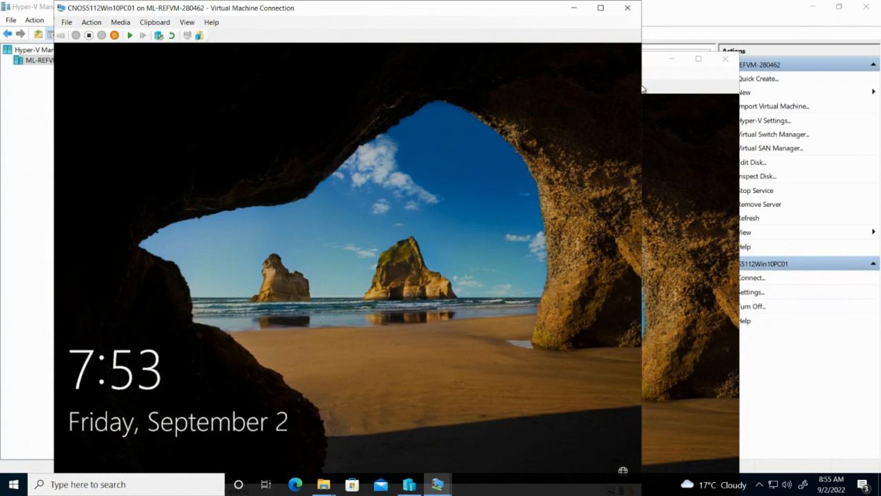
click(684, 162)
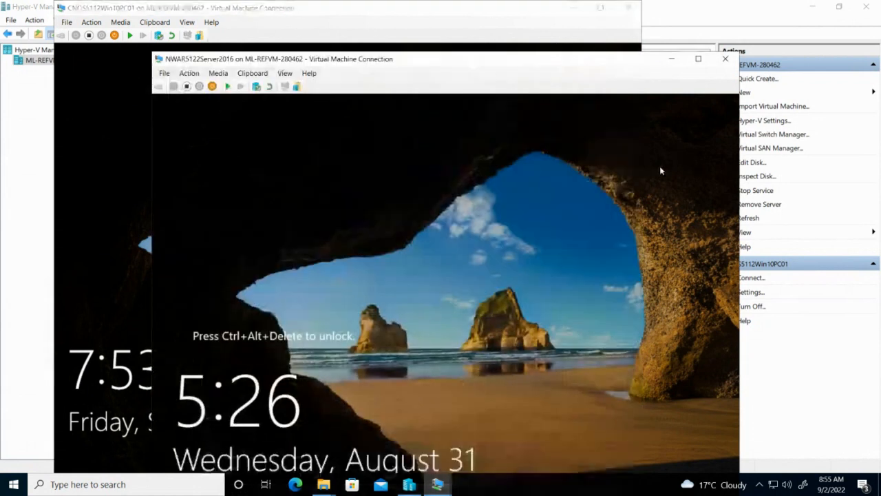
click(228, 86)
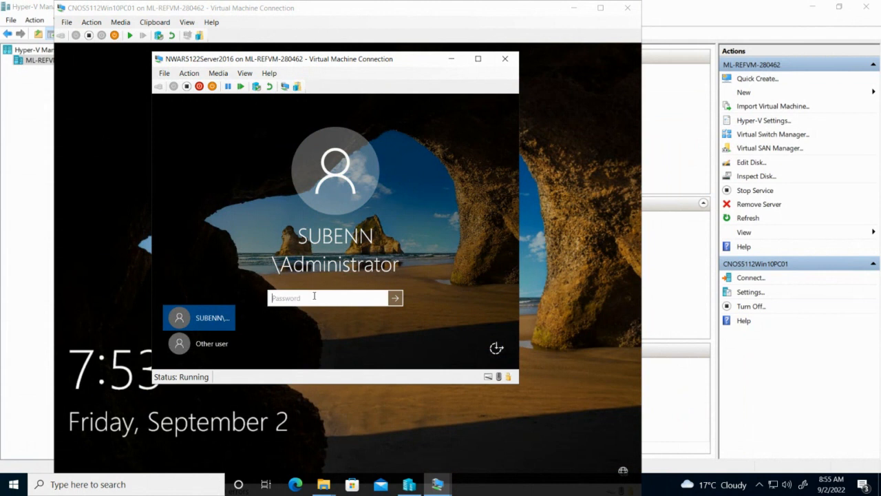
text(•••••••)
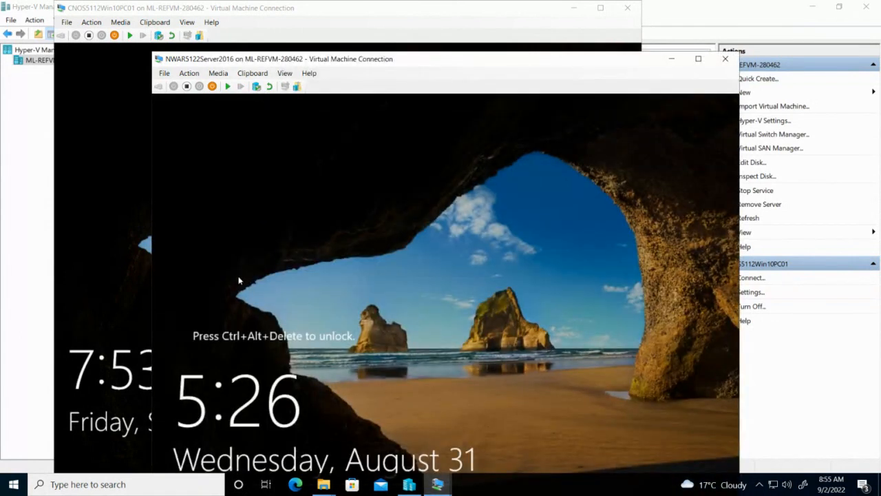
click(323, 485)
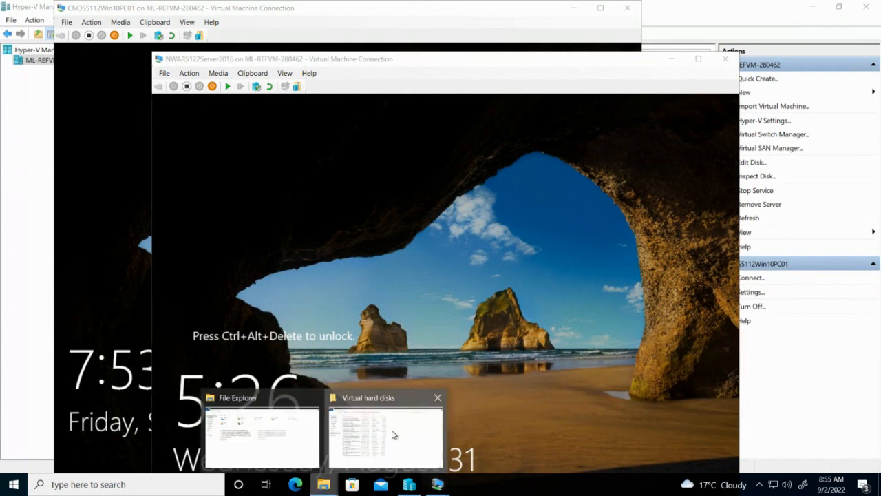
Review the disk file sizes in the Virtual hard disks folder, then return to Hyper-V Manager
click(393, 435)
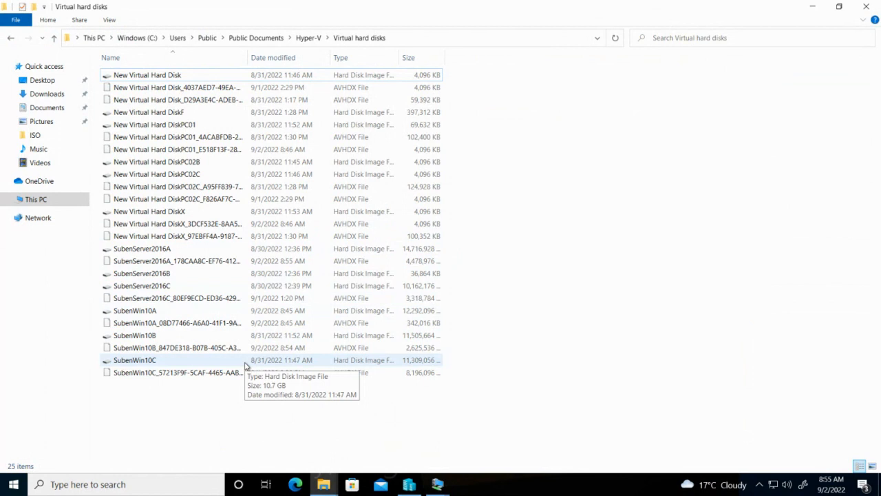
click(409, 484)
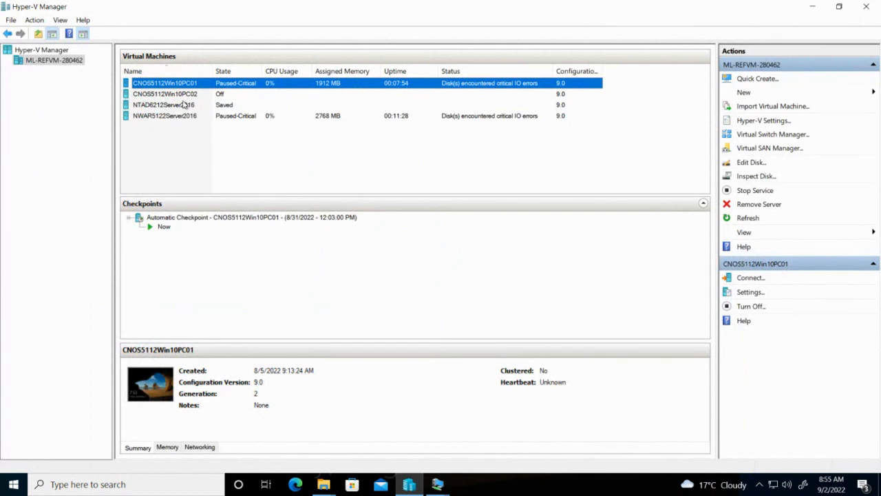
click(185, 105)
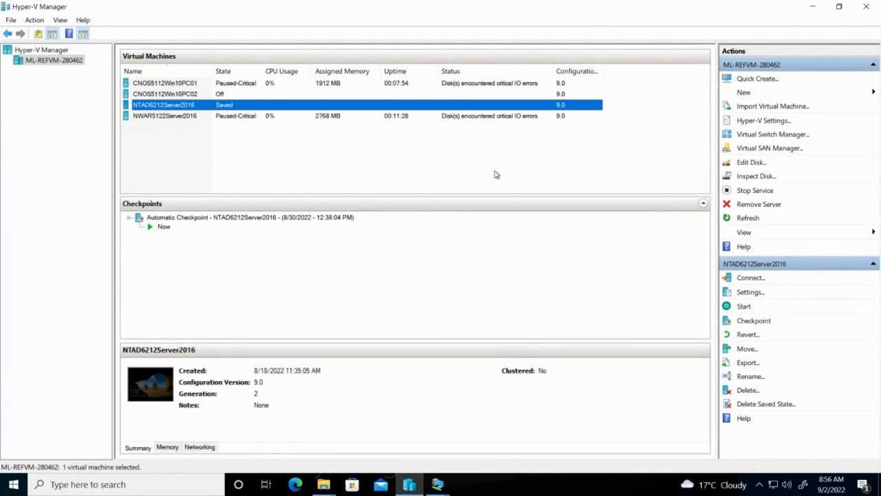
click(747, 292)
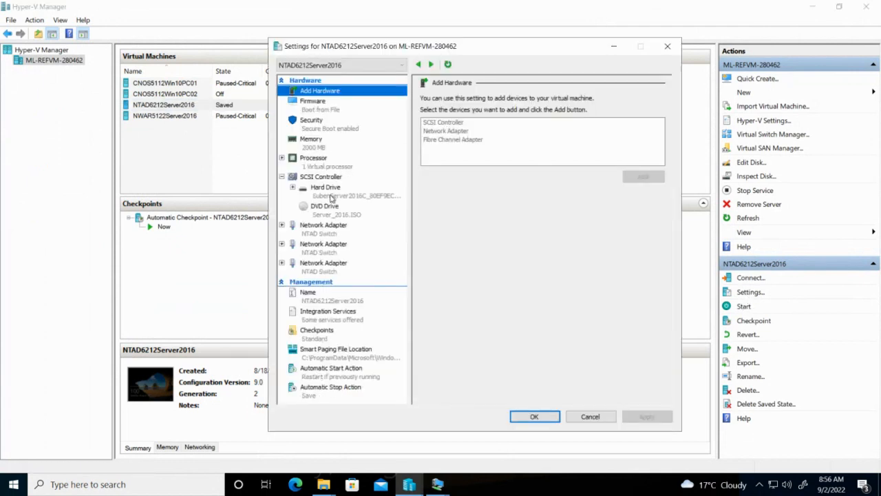
click(334, 191)
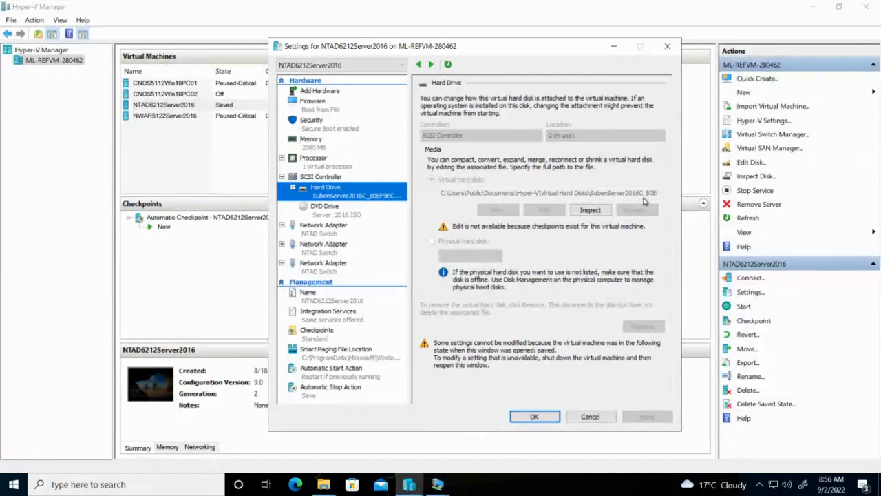
click(589, 416)
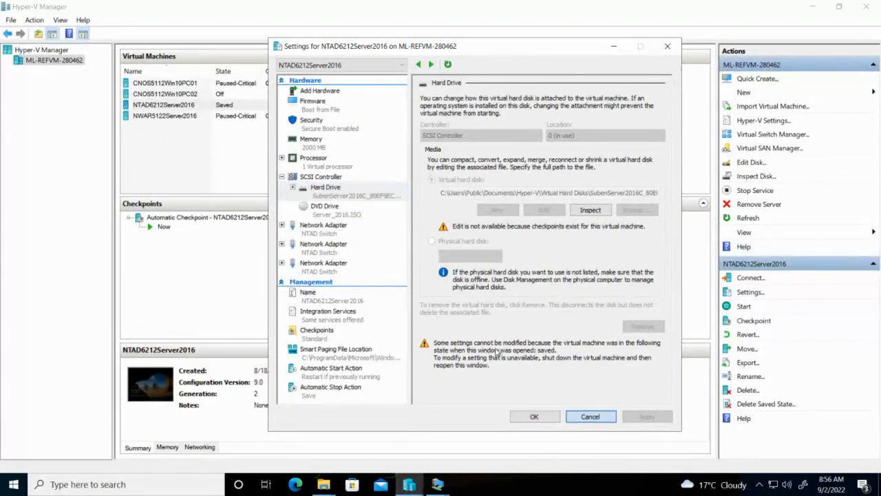
click(196, 116)
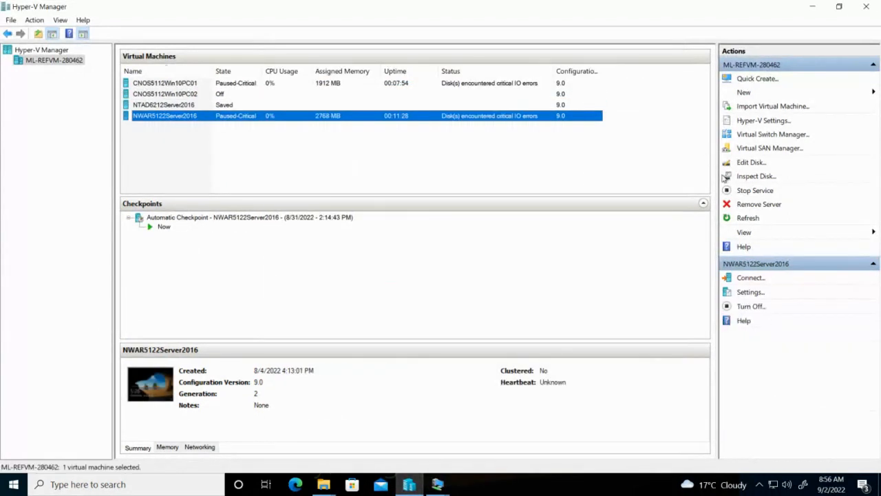
click(760, 293)
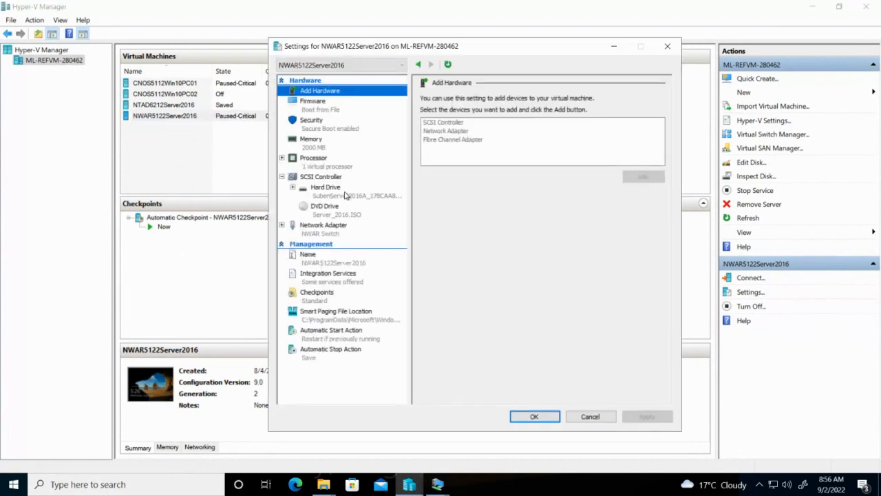
click(345, 195)
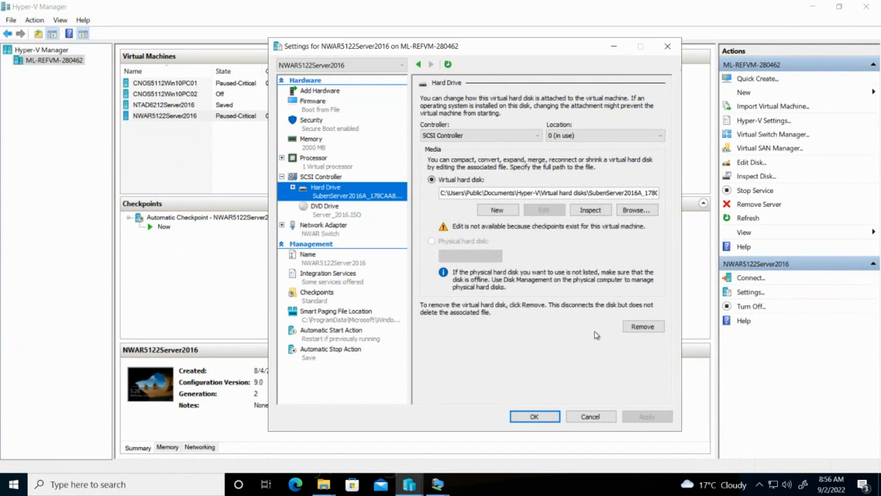
click(587, 416)
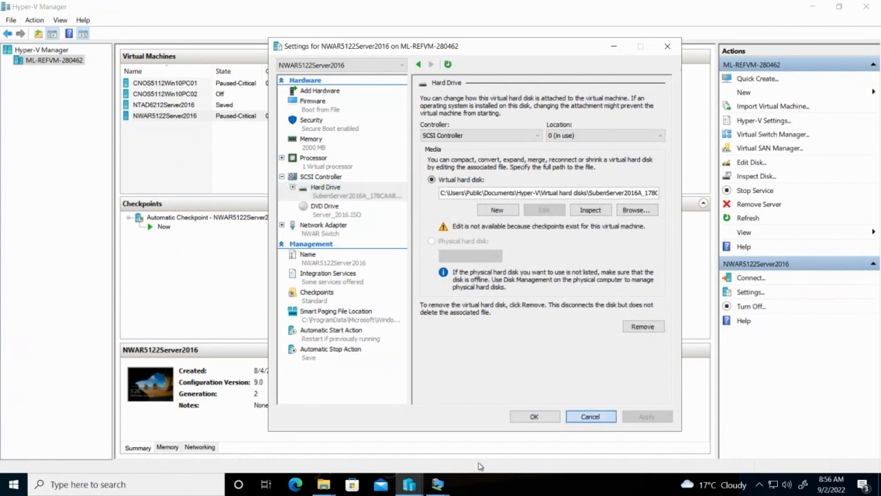
click(323, 483)
Permanently delete SubenServer2016B and SubenWin10B, skipping SubenWin10B because it is in use
click(376, 428)
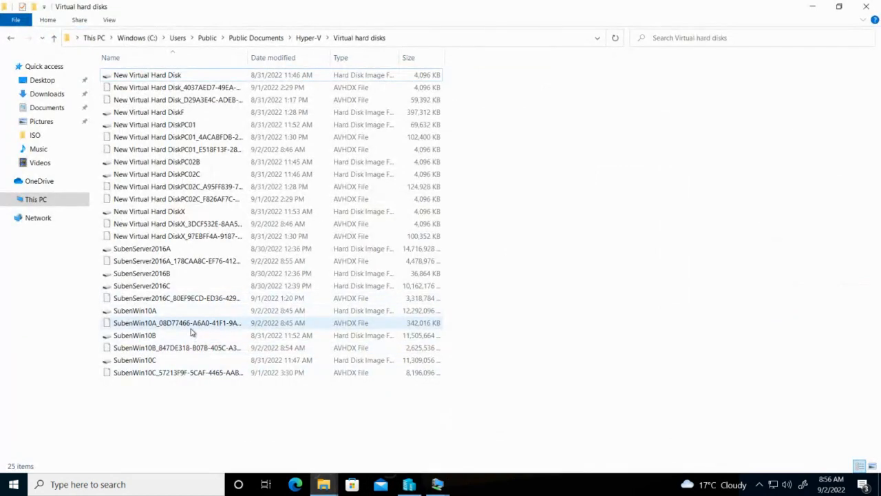
click(190, 274)
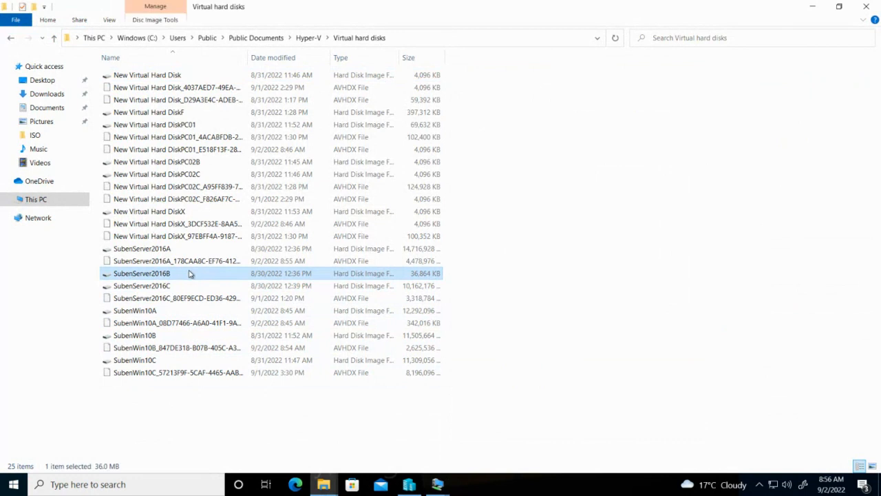
ctrl+click(190, 338)
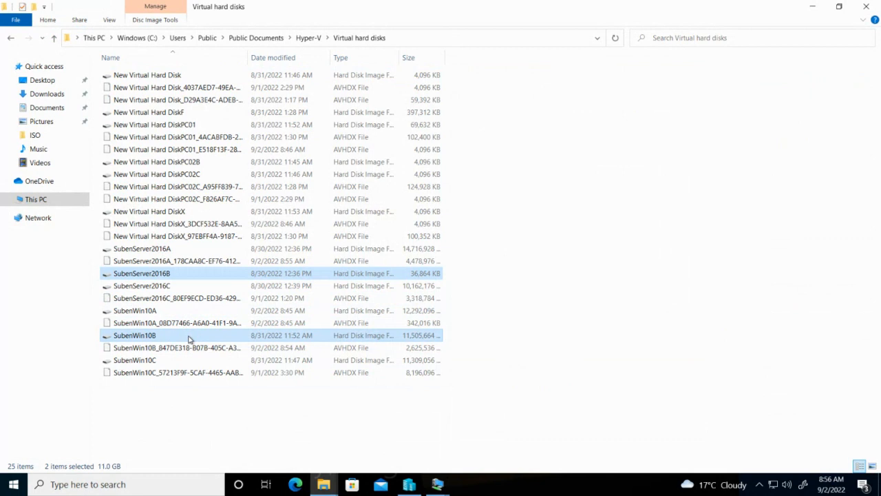
key(shift+Delete)
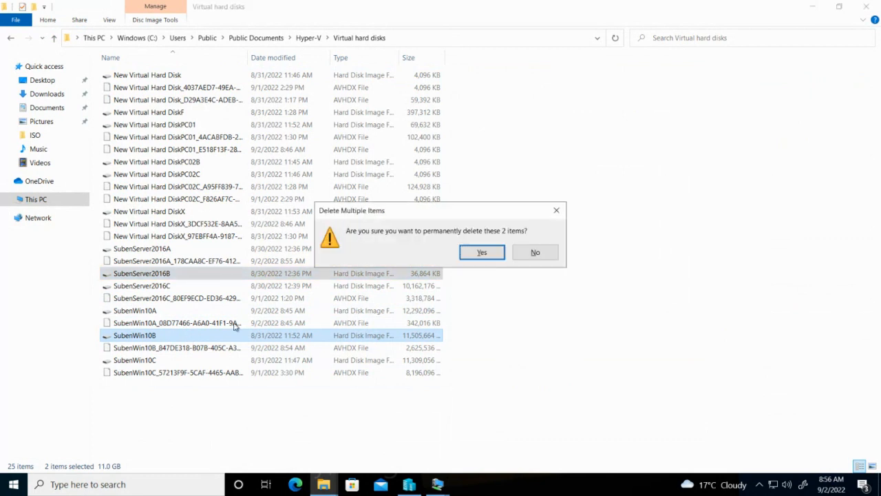
click(482, 253)
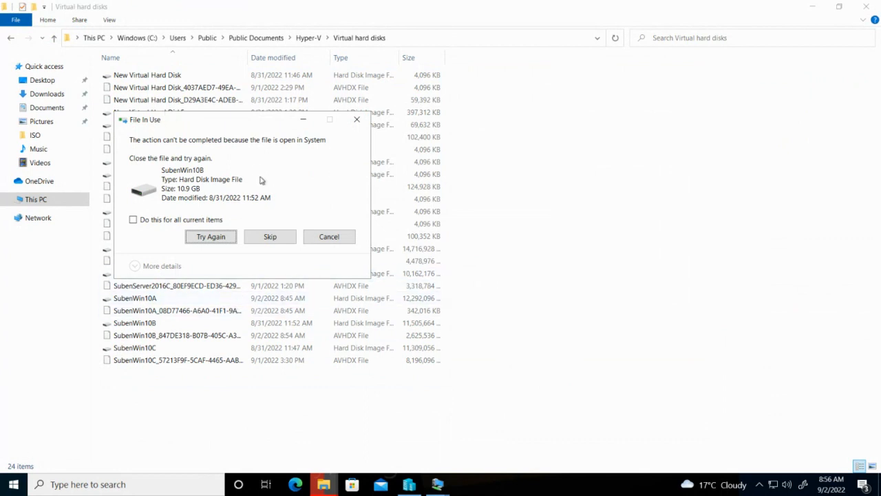
click(269, 237)
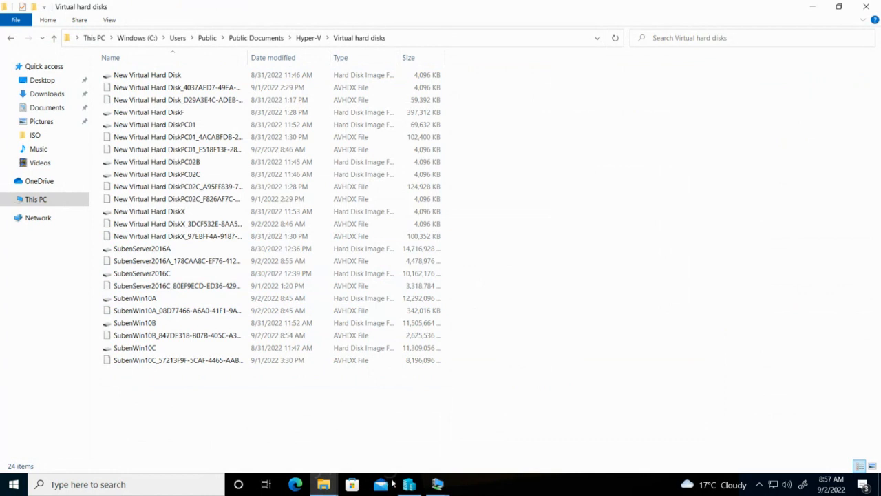
mouse_move(408, 487)
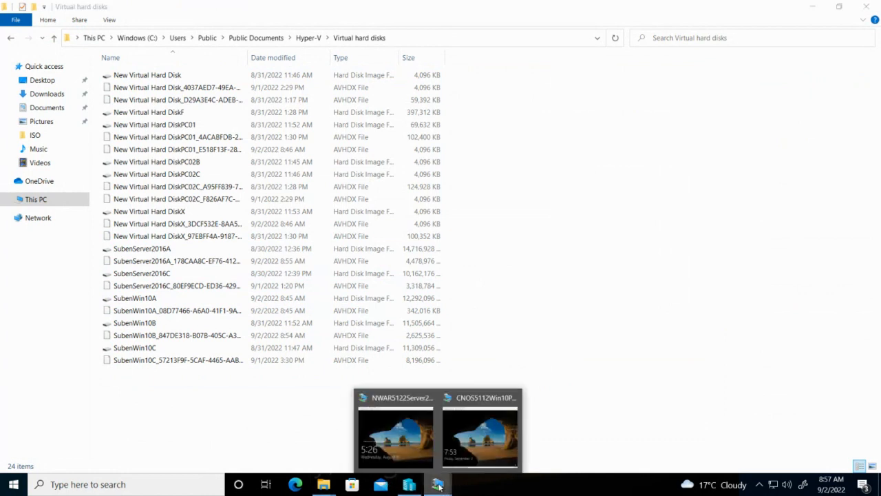
click(482, 441)
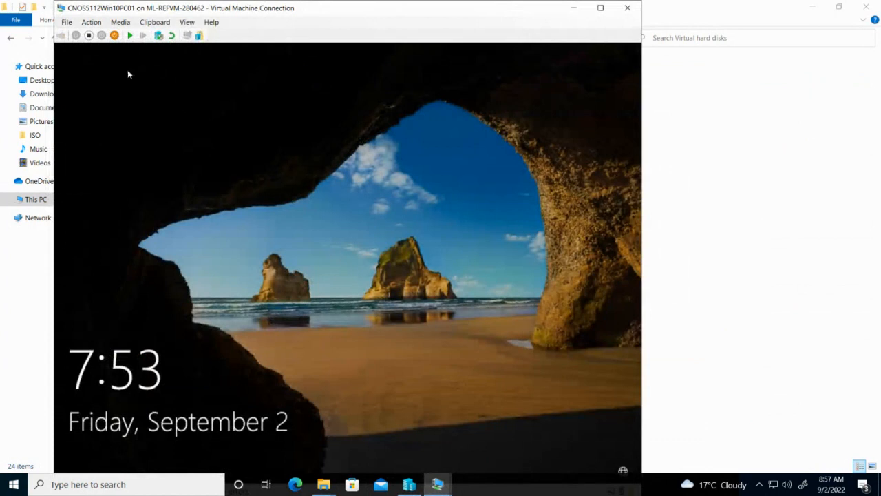
click(129, 35)
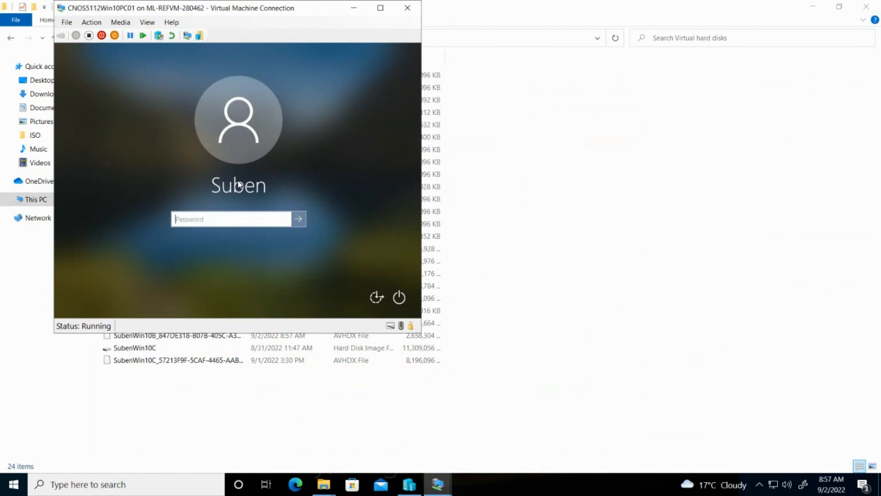
text(••)
key(Return)
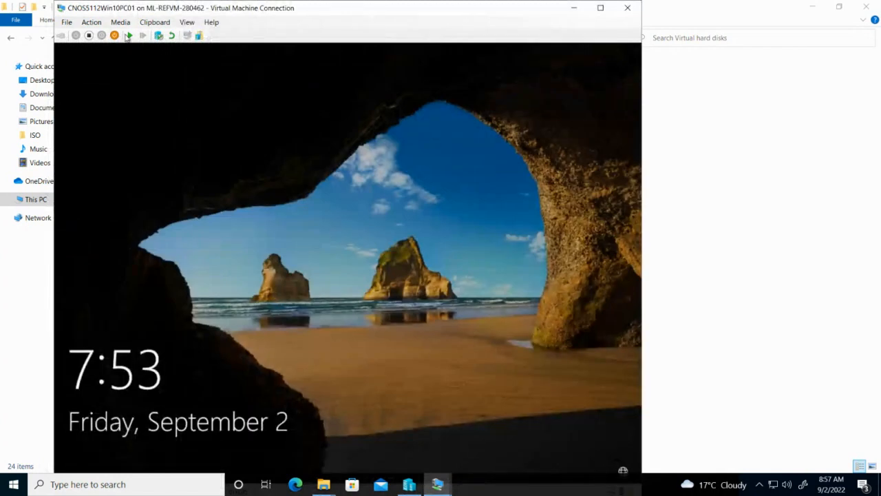
click(128, 35)
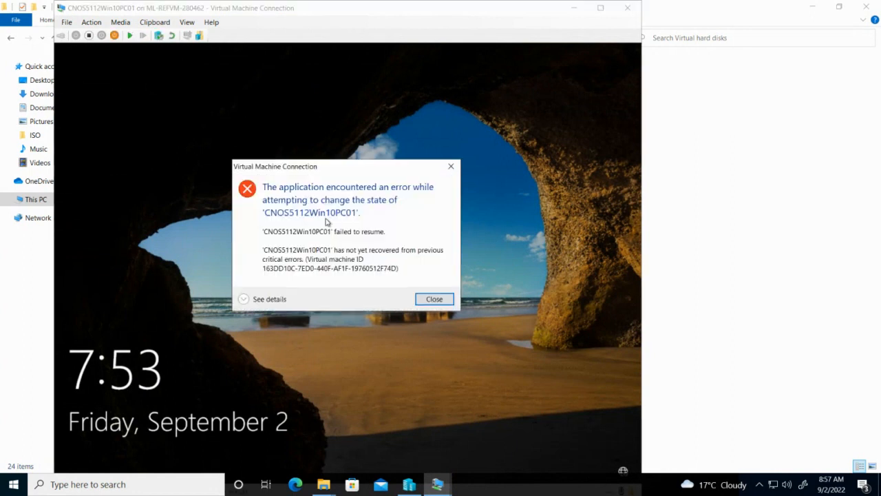
click(440, 302)
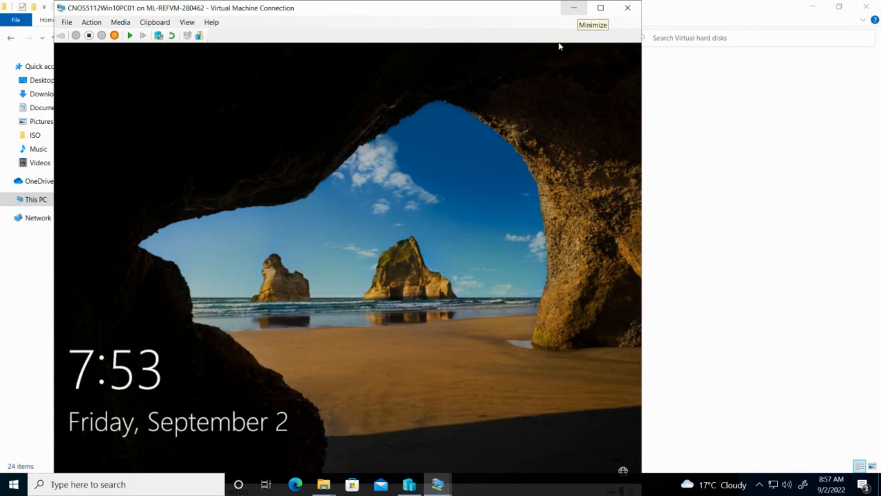
click(574, 9)
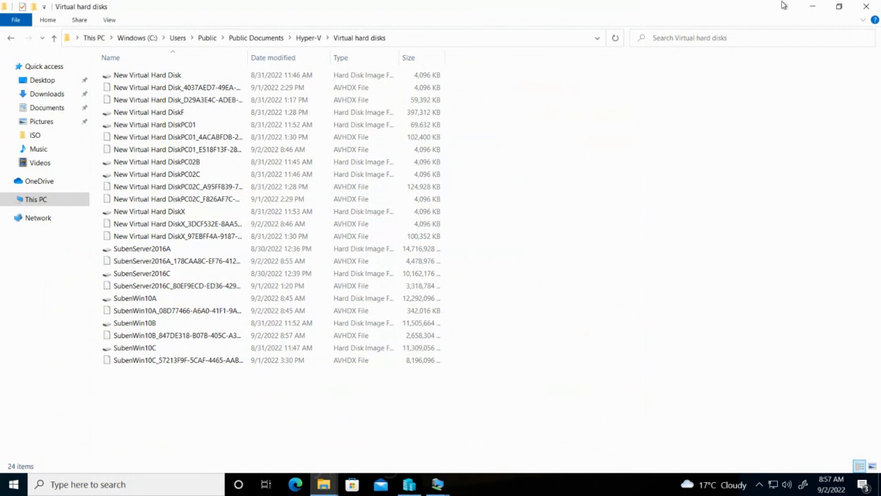
Launch the local Hyper-V Manager by searching 'hyper' and select SubenServer2016NWAR5122
click(818, 6)
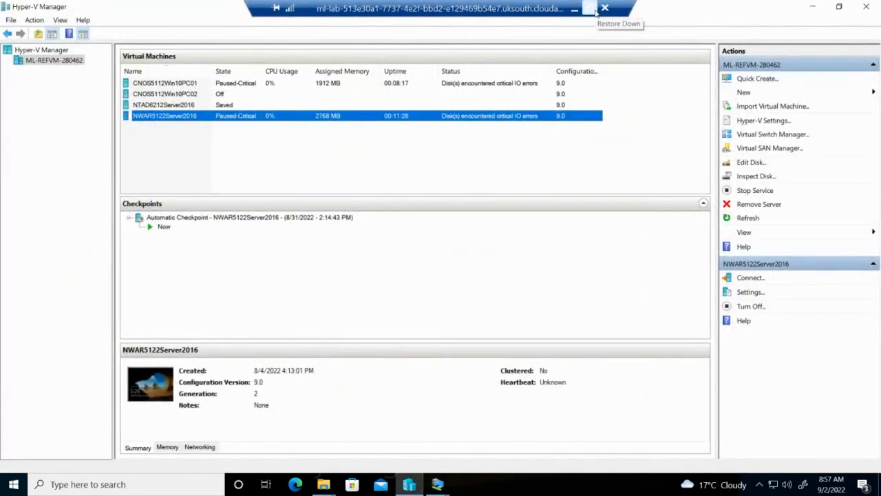
click(591, 9)
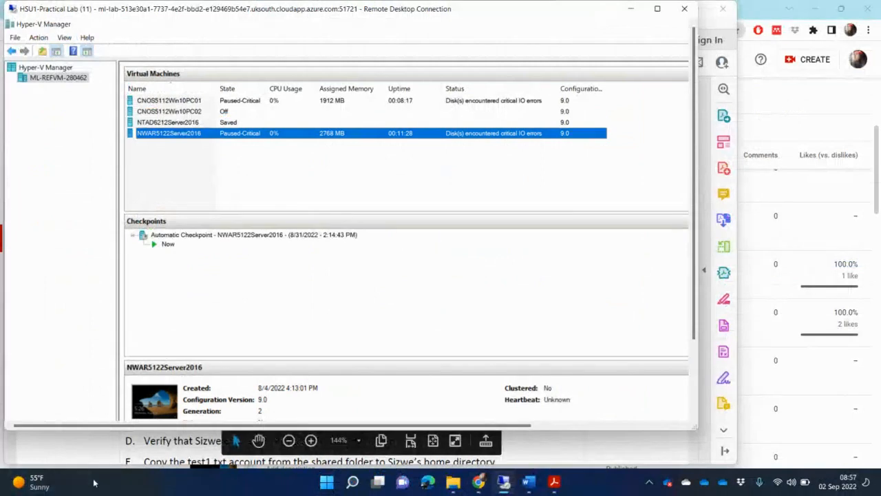
key(super)
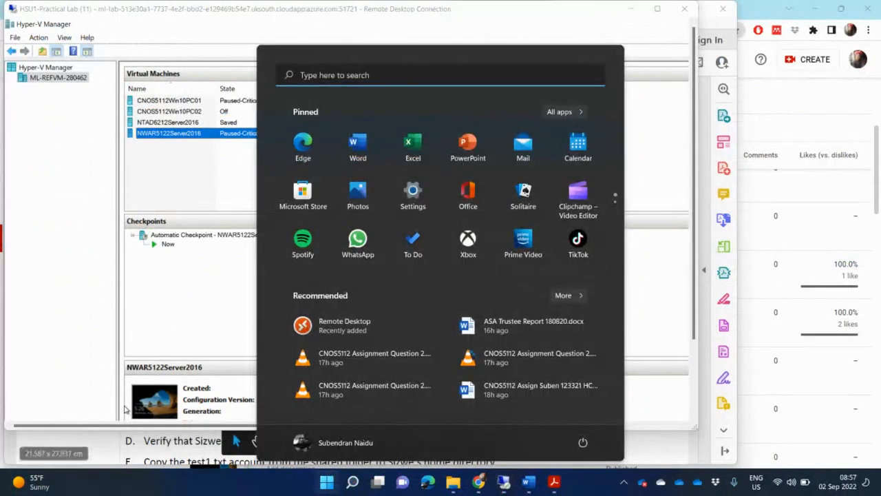
text(hyper)
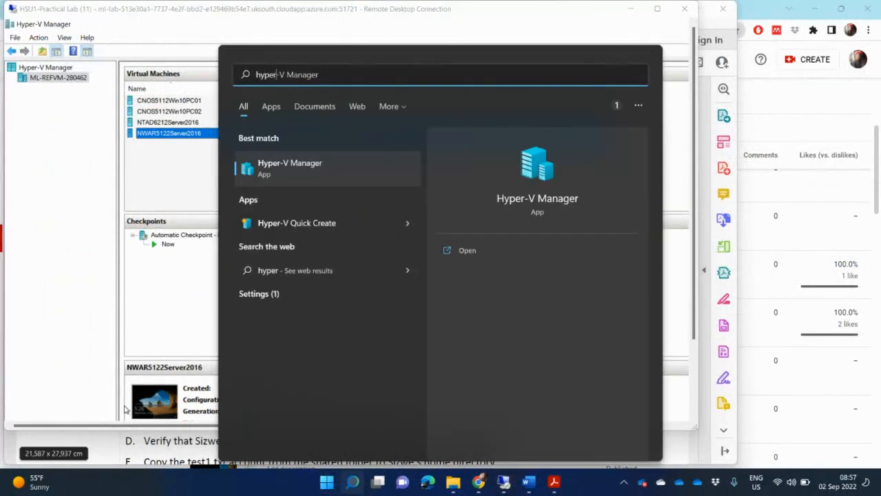
key(Return)
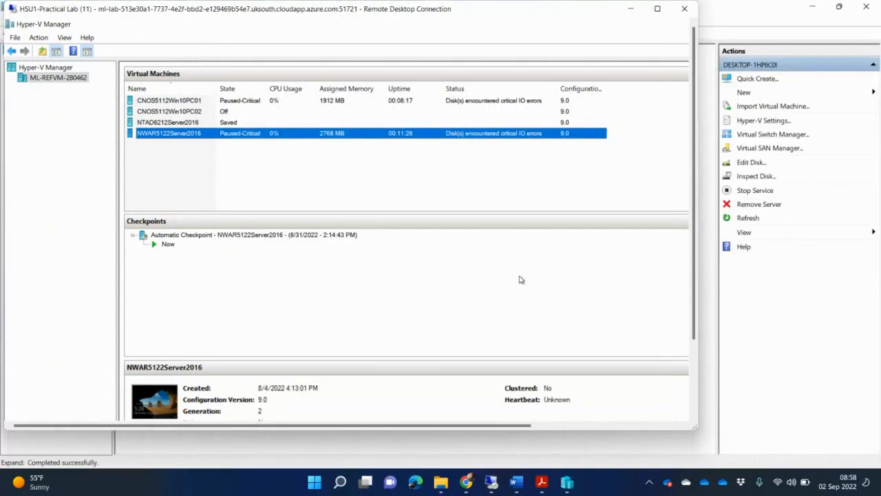
click(631, 9)
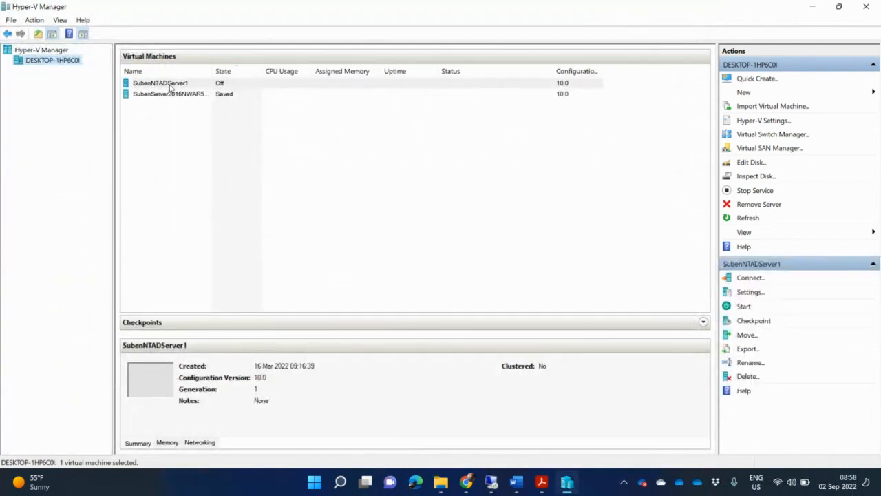
click(209, 94)
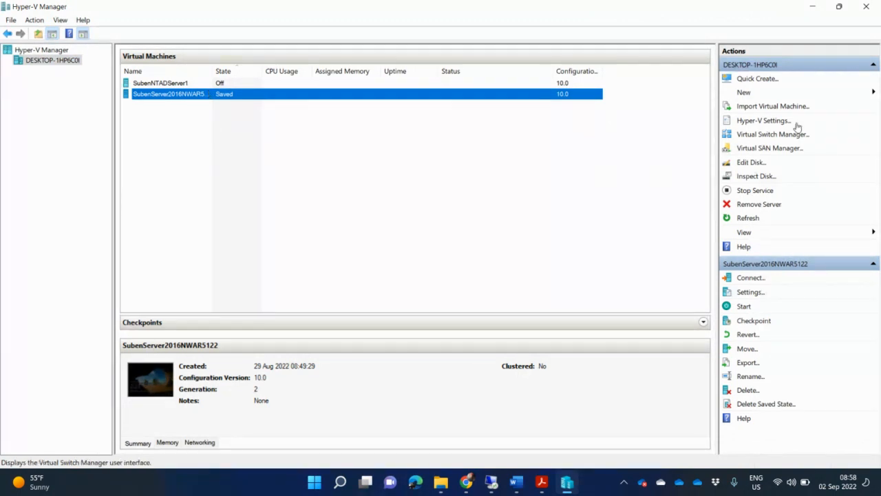
Start a new virtual machine named NWAR5122Win10 and choose Generation 2
click(757, 92)
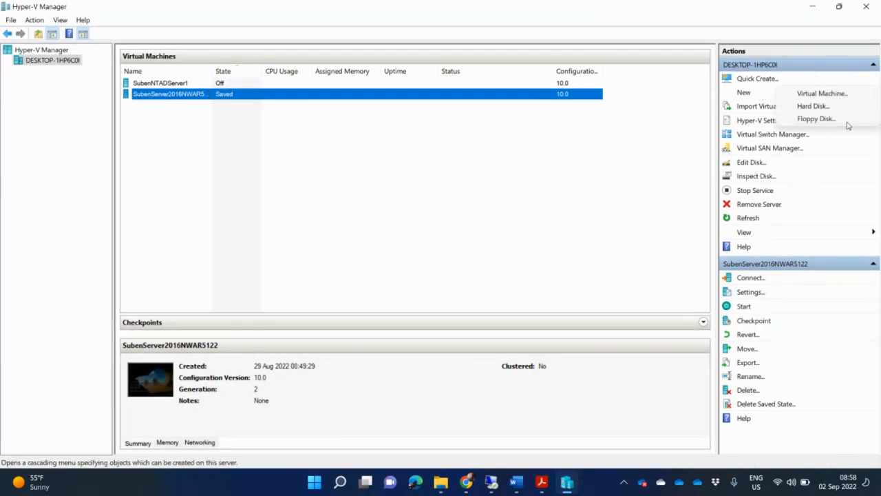
click(858, 93)
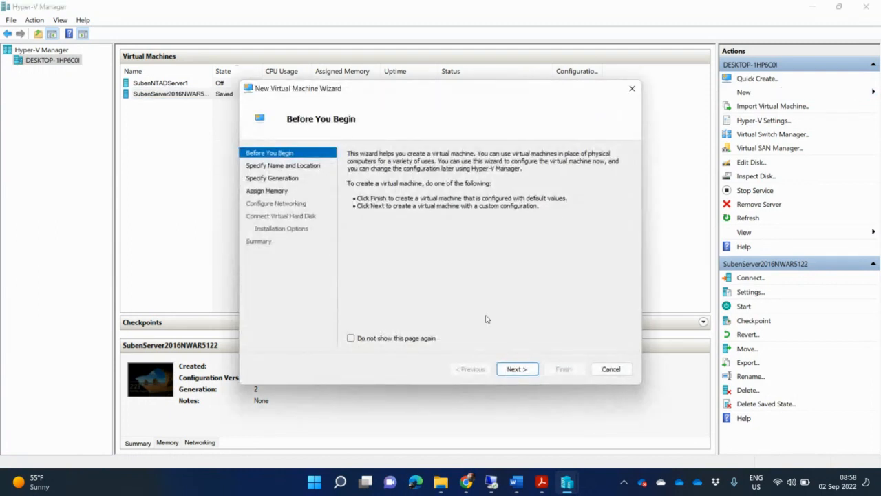
click(515, 372)
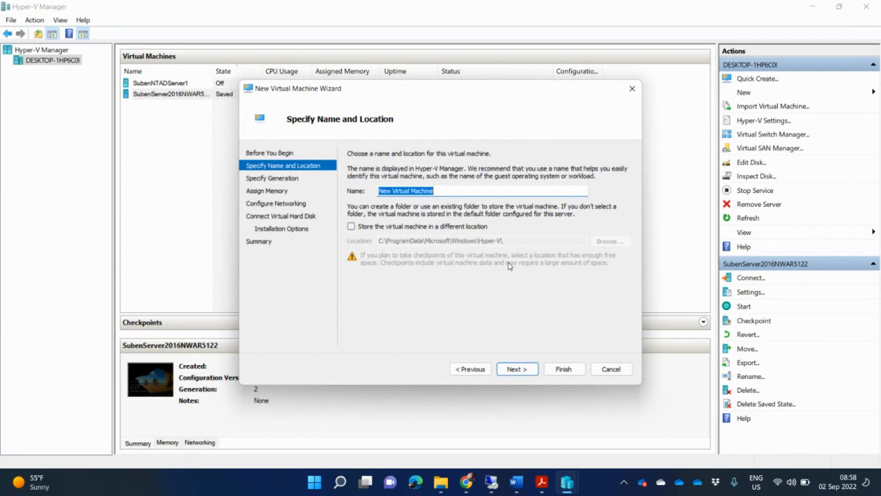
text(NWAR)
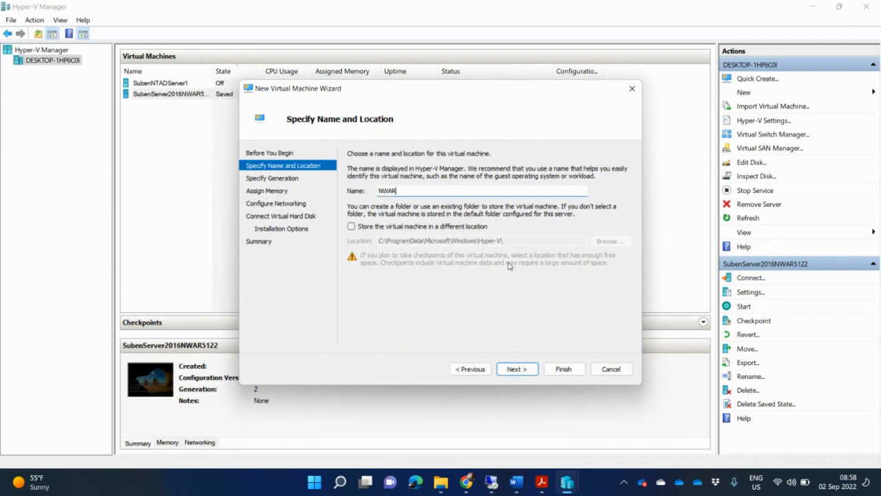
text(51)
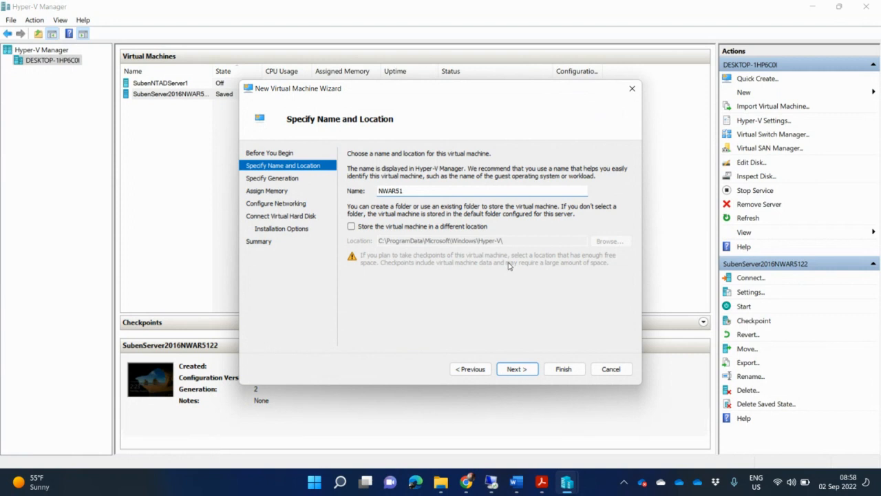
text(22Win10)
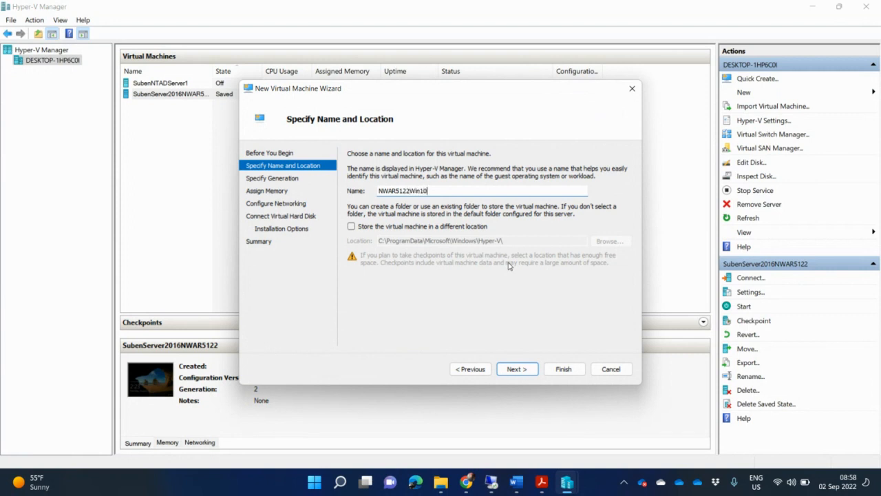
click(528, 372)
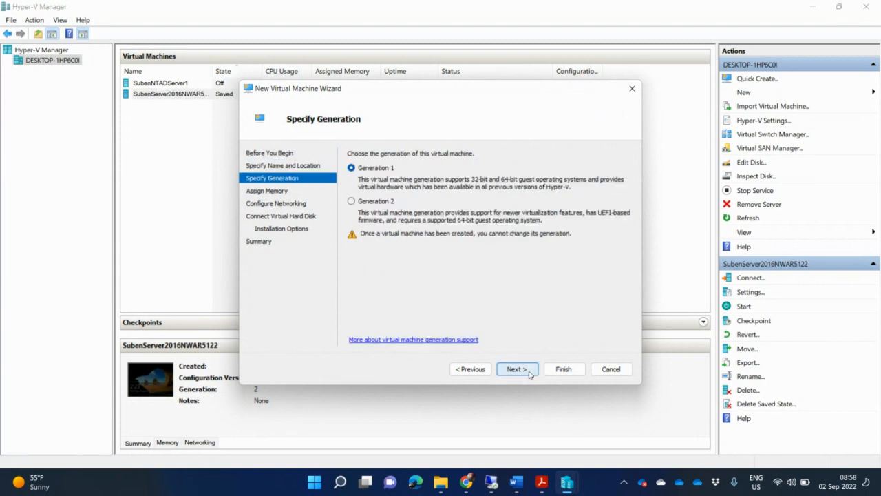
click(380, 200)
click(516, 368)
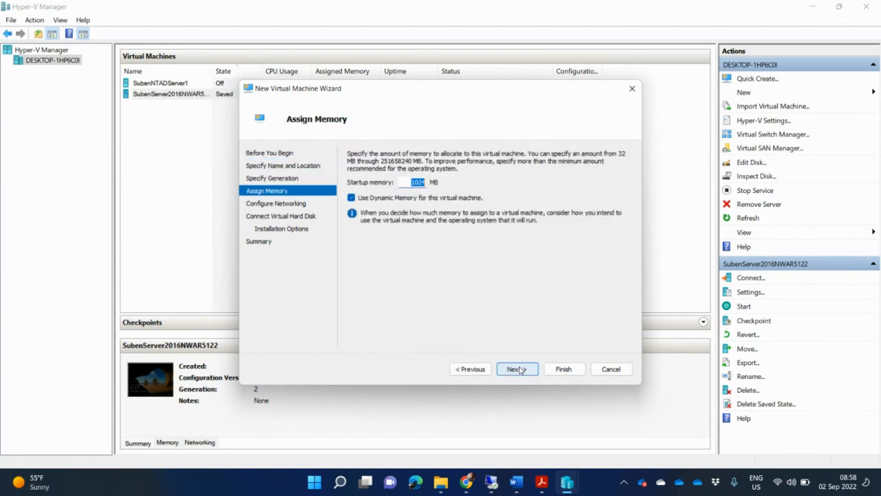
Give it 2000 MB startup memory, connect it to the Default Switch, and return to the disk page
text(200)
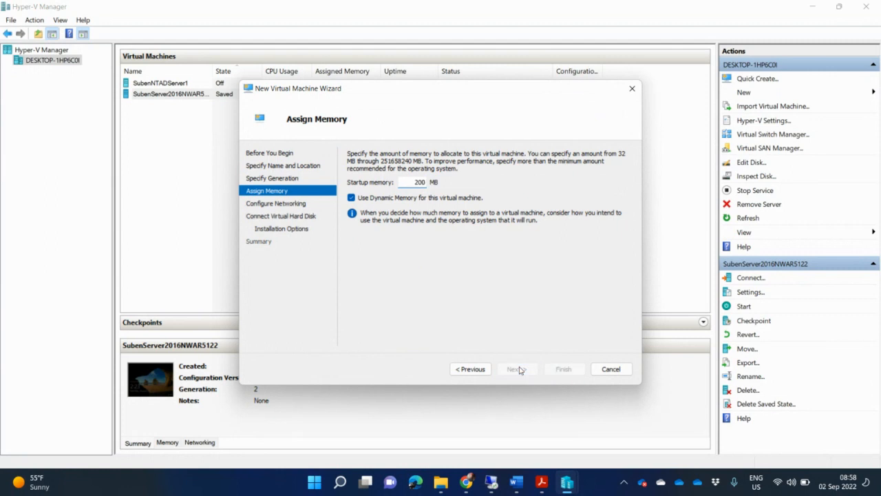
text(0)
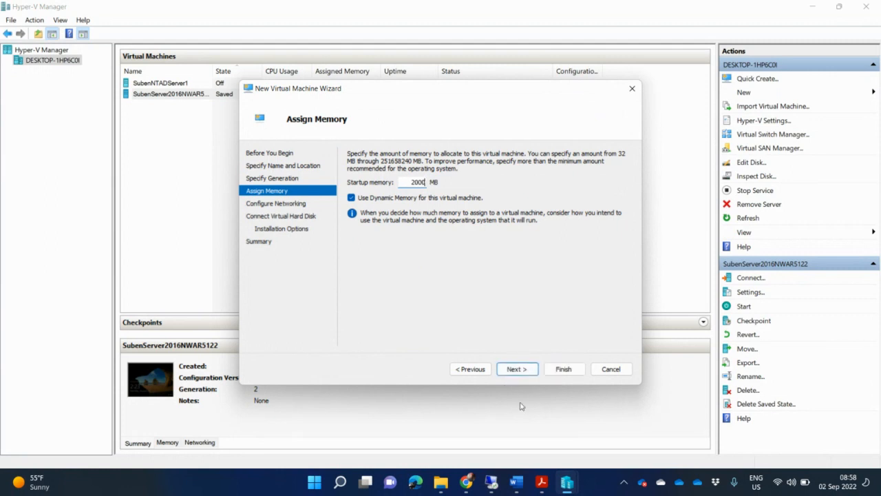
click(516, 369)
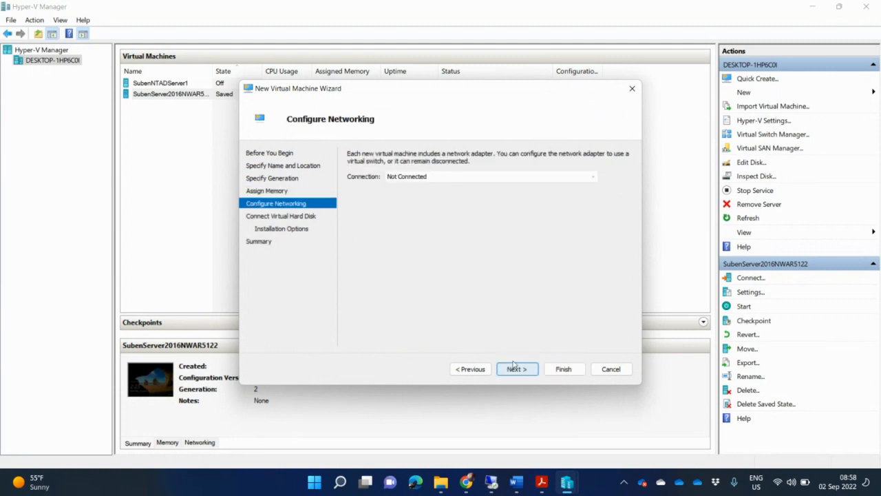
click(523, 177)
click(516, 195)
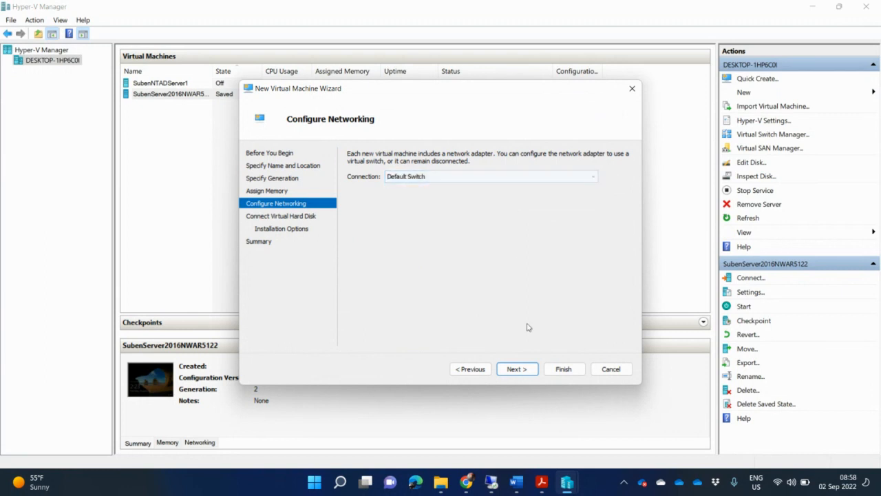
click(519, 370)
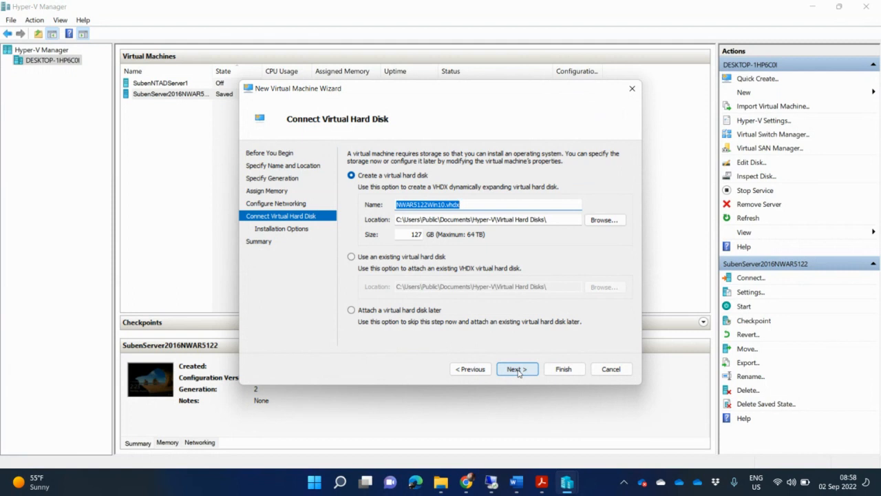
click(517, 369)
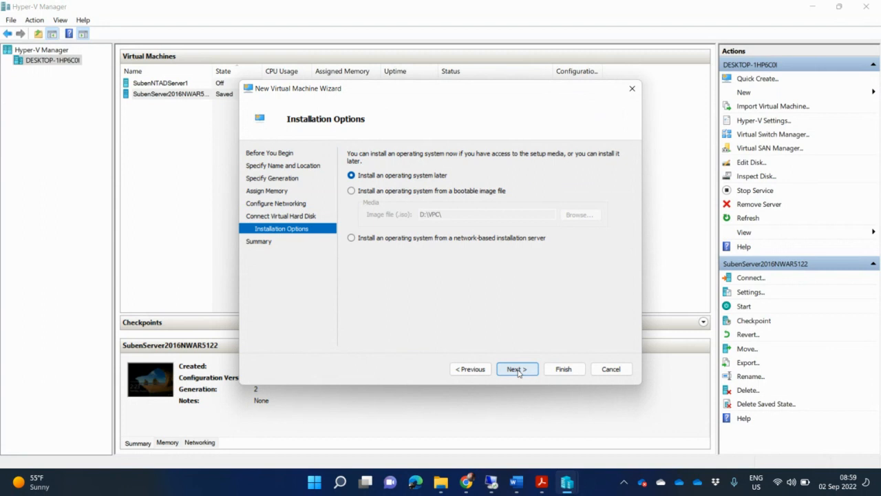
click(471, 369)
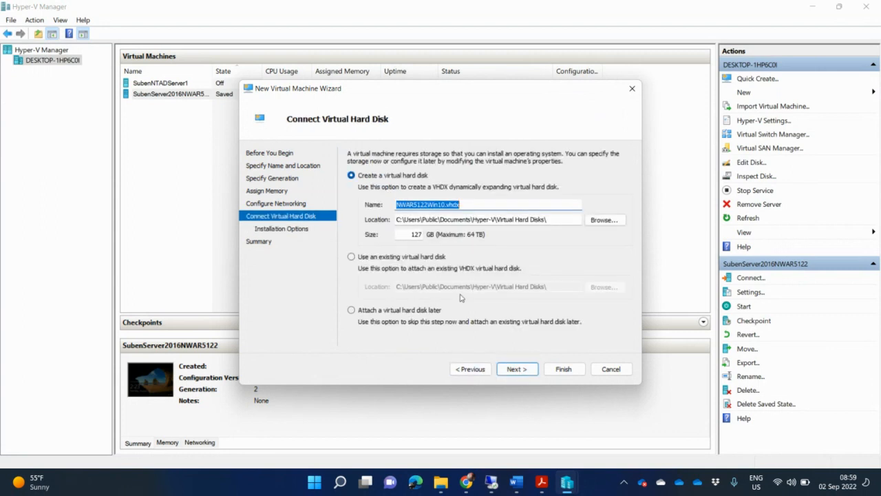
Set the virtual hard disk location to the VPC folder on Data (D:)
click(607, 221)
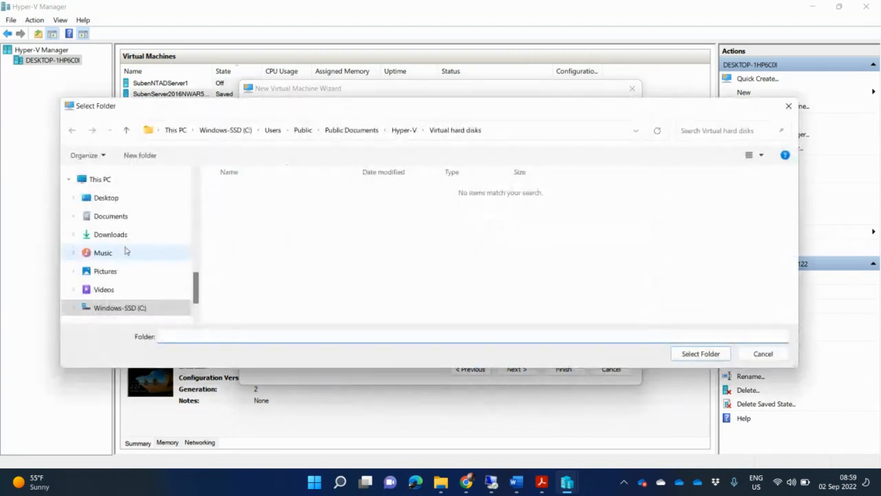
scroll(197, 303, down, 1)
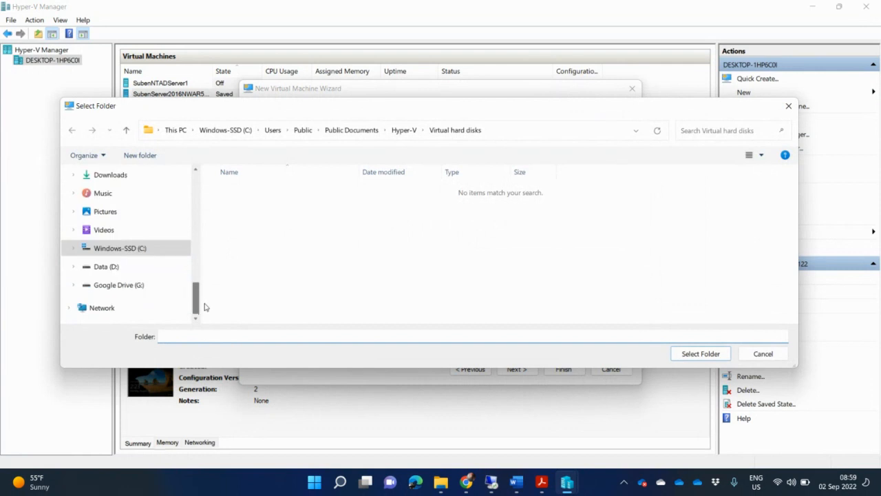
click(169, 266)
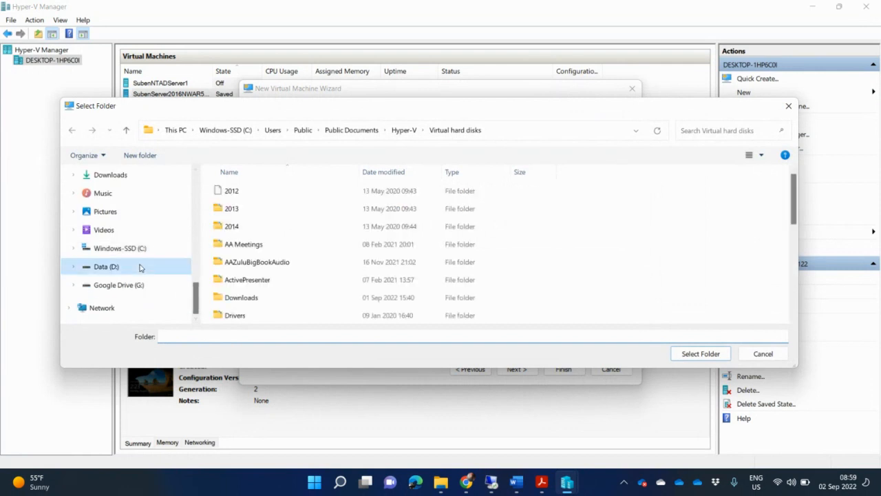
click(252, 263)
scroll(254, 264, down, 10)
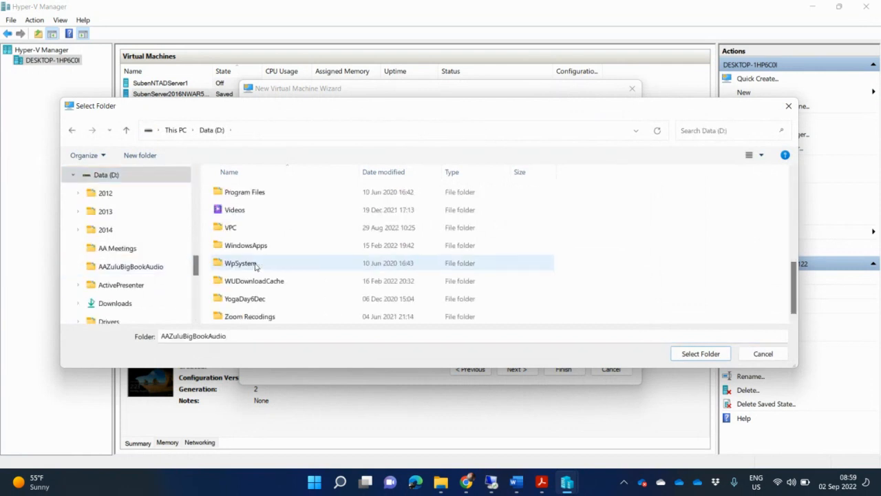
click(249, 230)
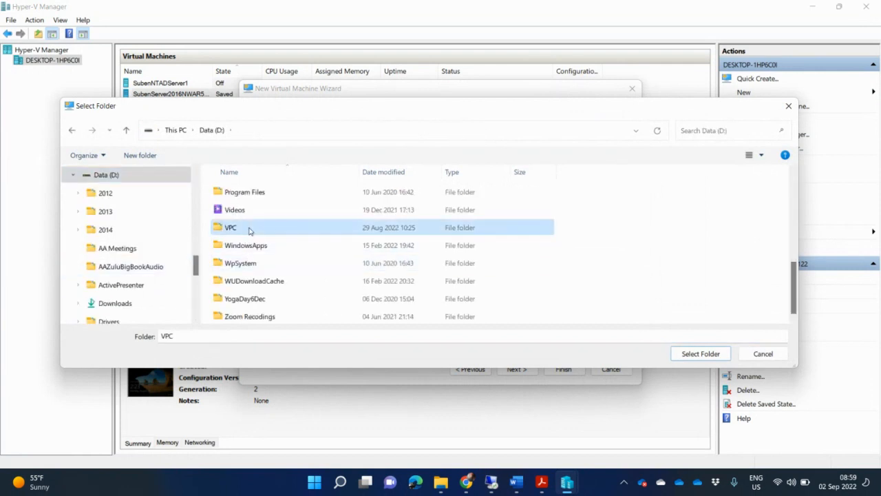
click(702, 354)
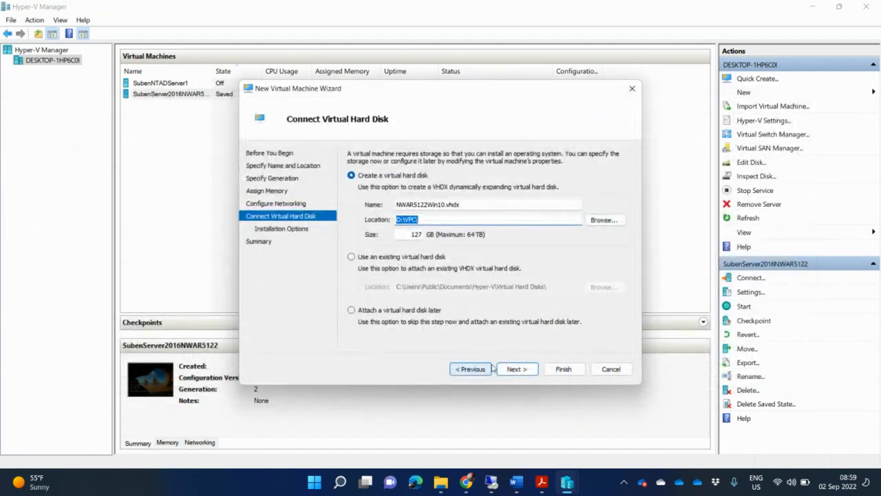
Finish the wizard to create the NWAR5122Win10 virtual machine
click(517, 368)
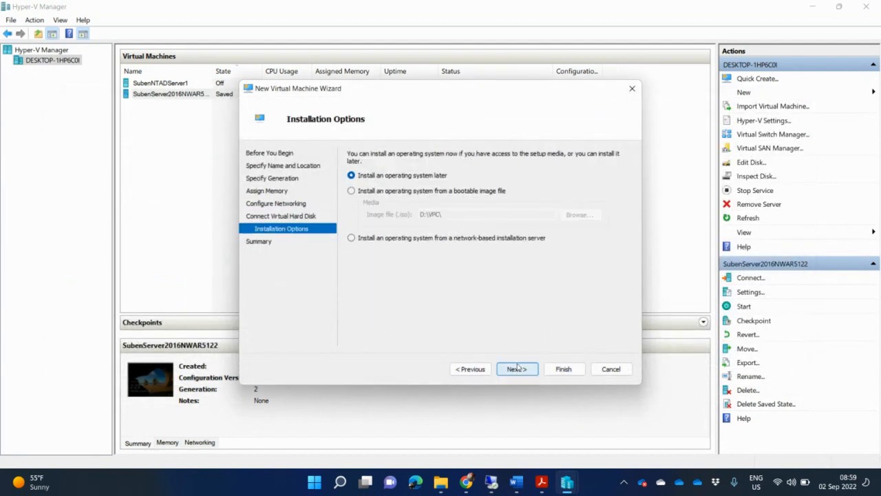
click(516, 369)
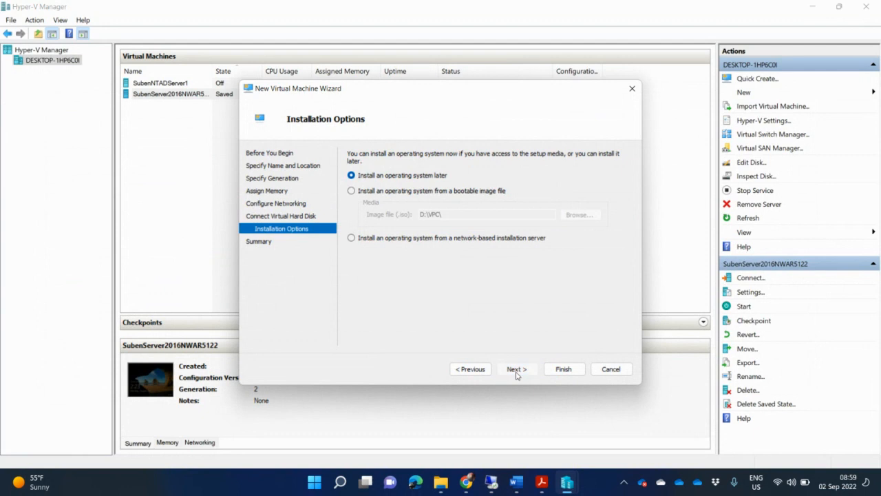
click(566, 368)
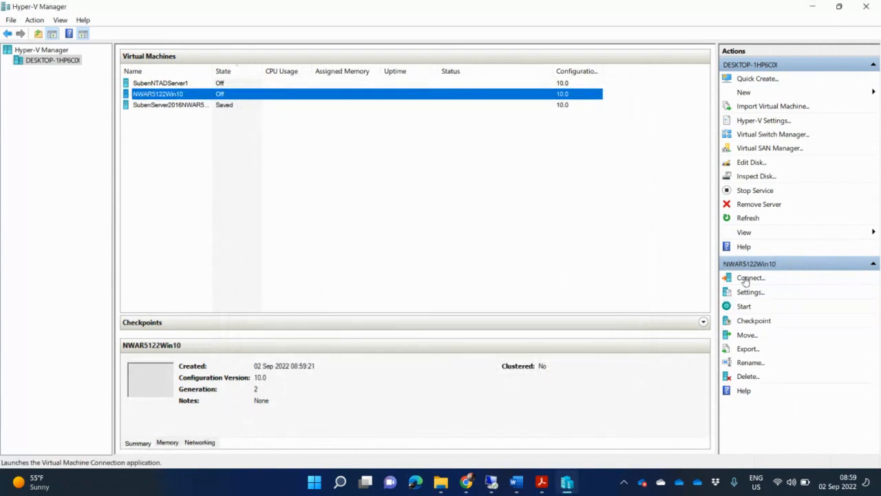
Review NWAR5122Win10's settings without changes, then open a connection window to it
click(749, 291)
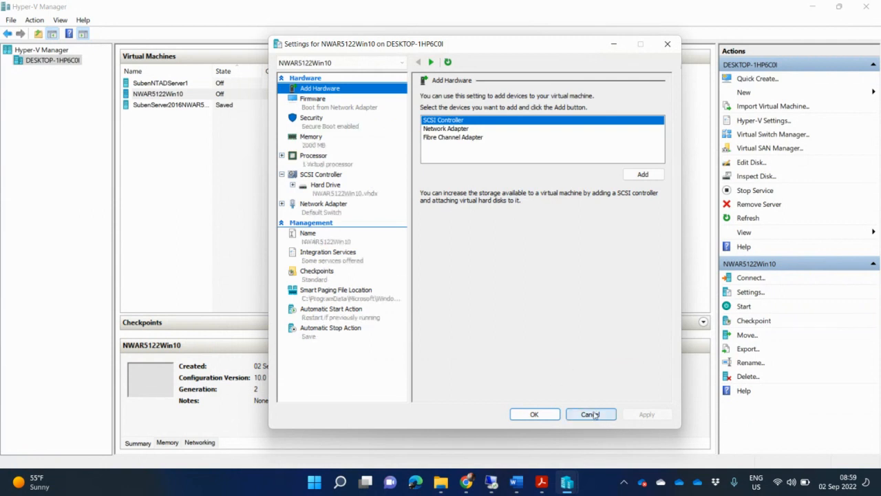
click(590, 413)
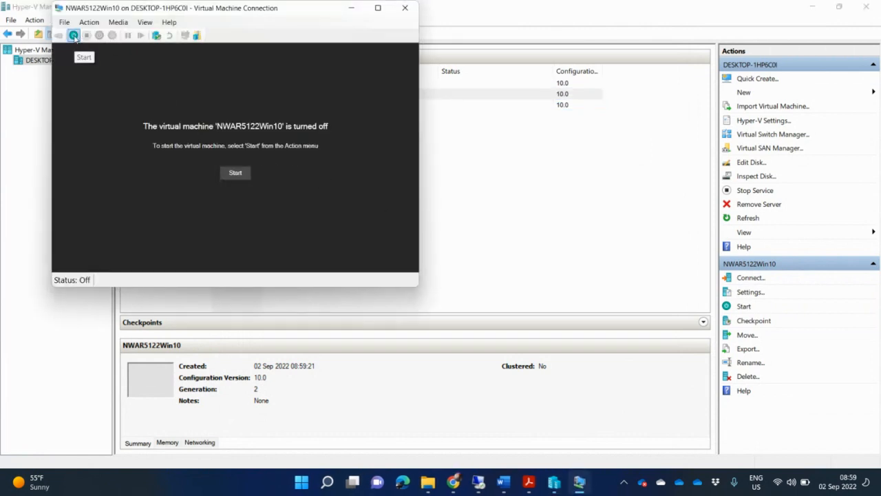
click(119, 23)
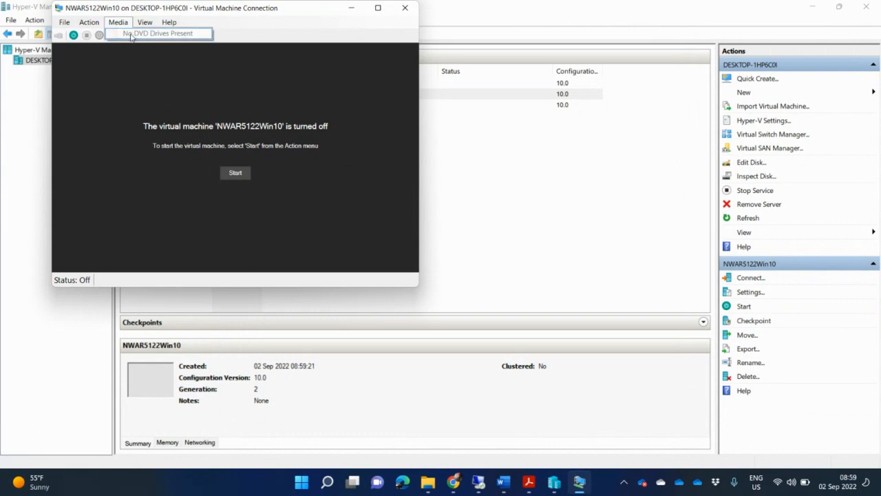
click(405, 7)
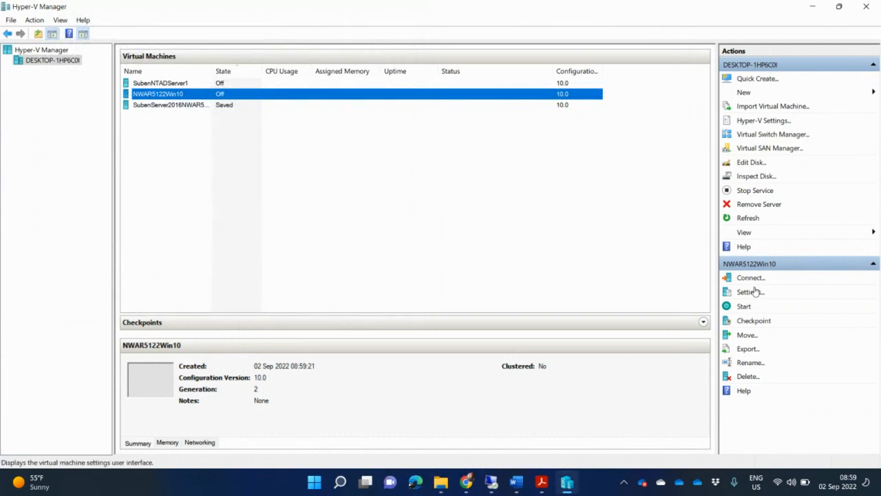
click(750, 292)
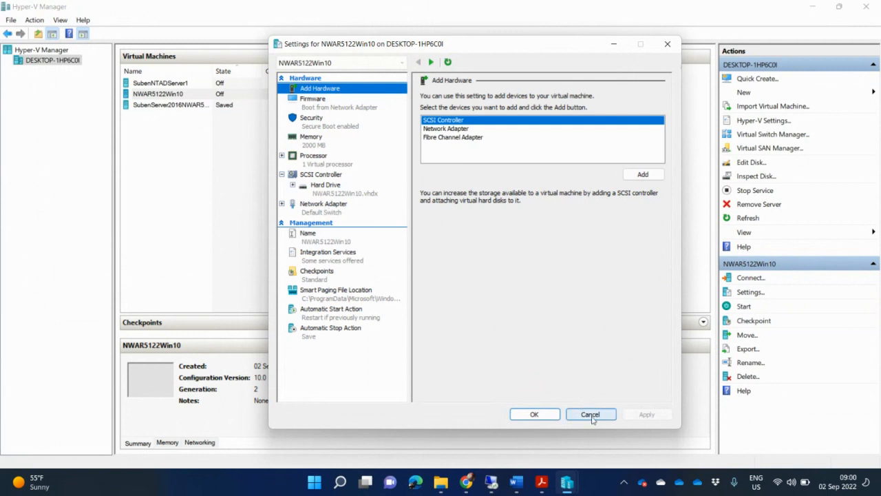
click(590, 415)
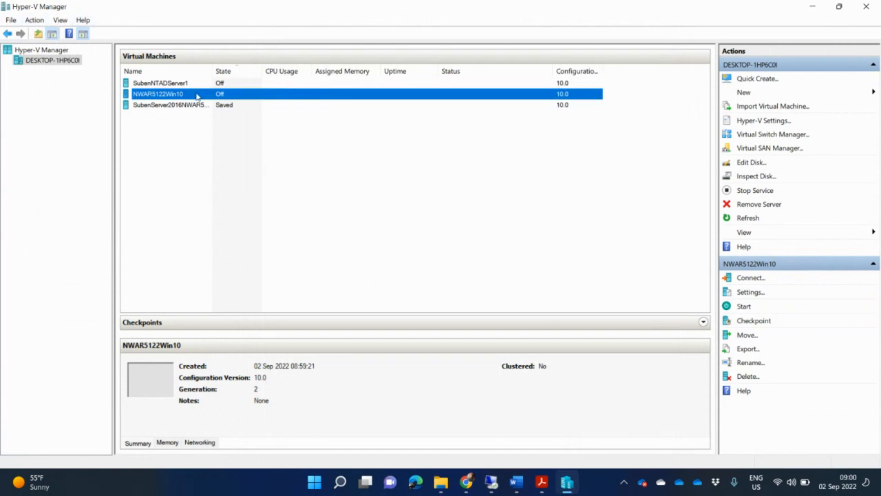
double_click(197, 97)
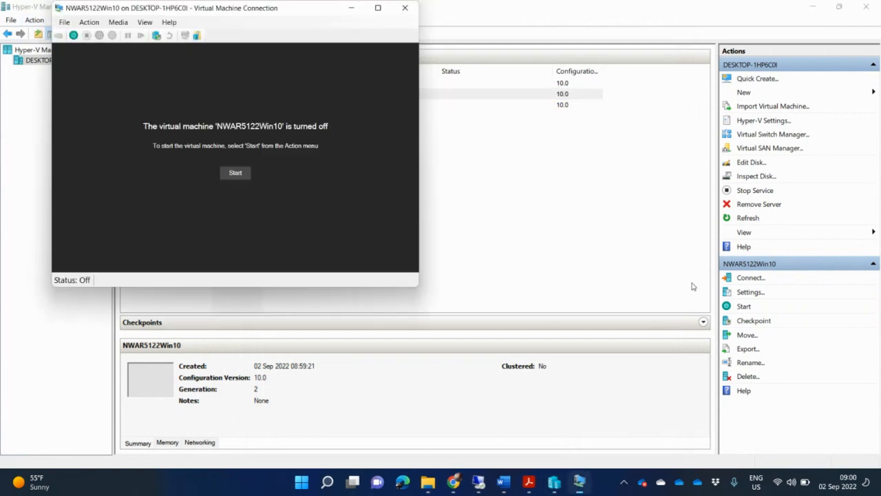
Power on NWAR5122Win10 to the PXE boot screen and open its Settings from the File menu
click(237, 174)
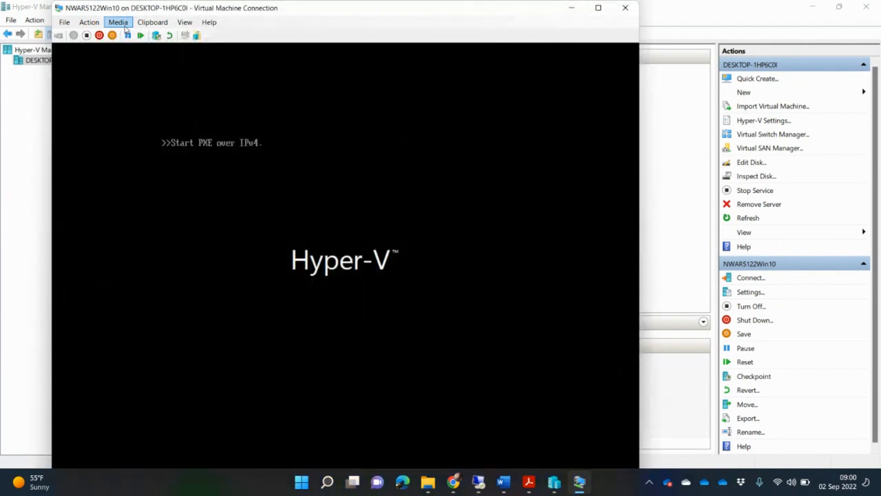
click(125, 27)
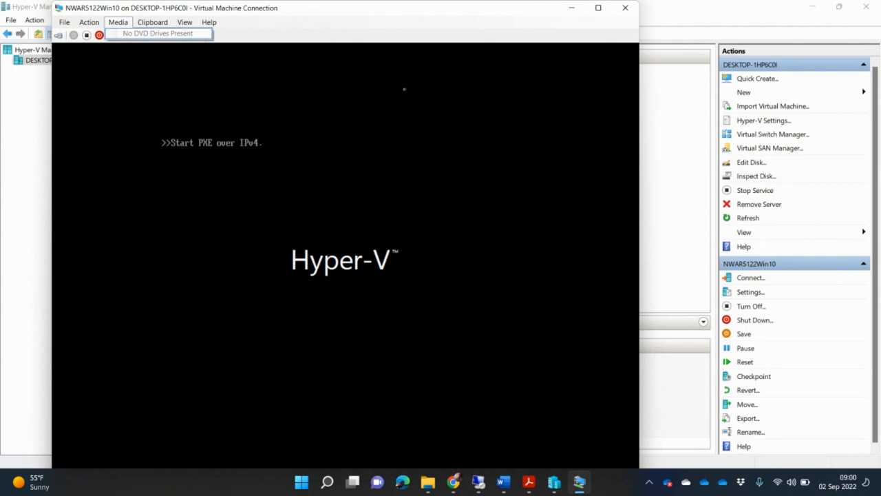
click(90, 24)
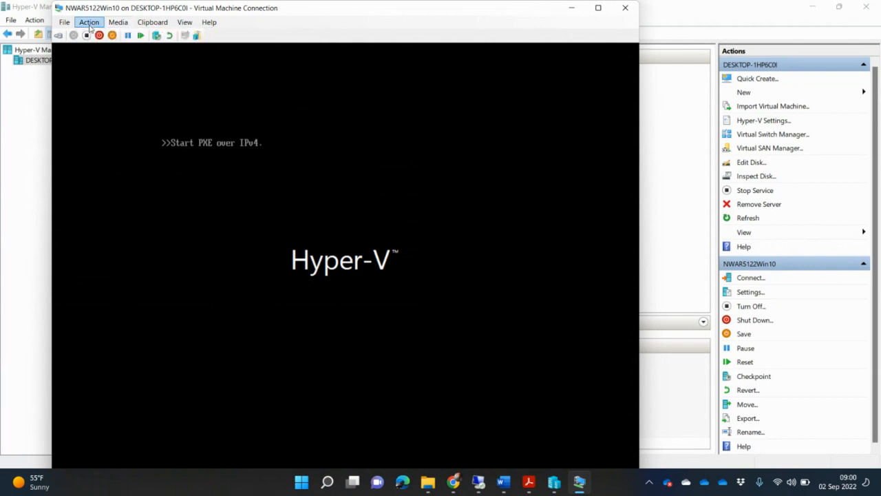
click(89, 25)
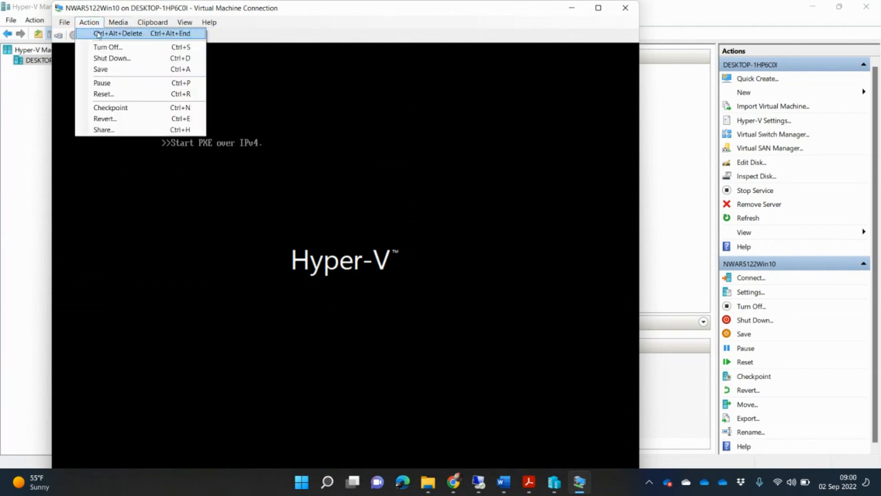
click(63, 22)
click(62, 22)
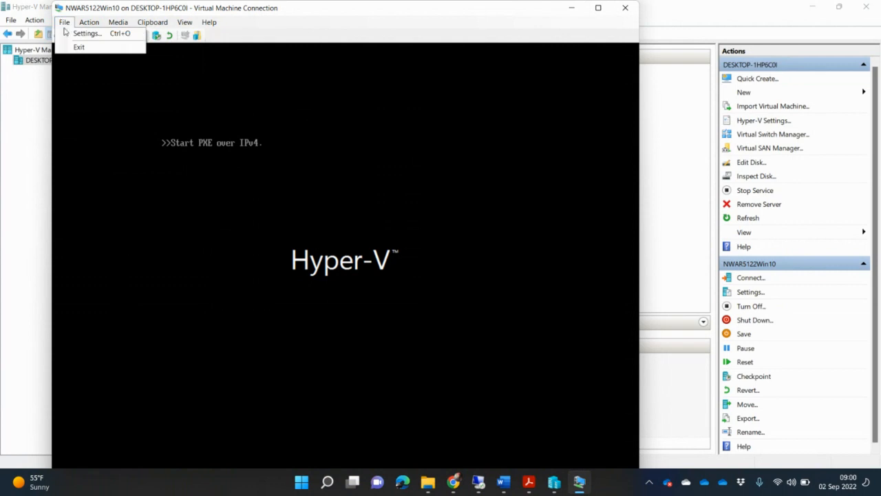
click(79, 33)
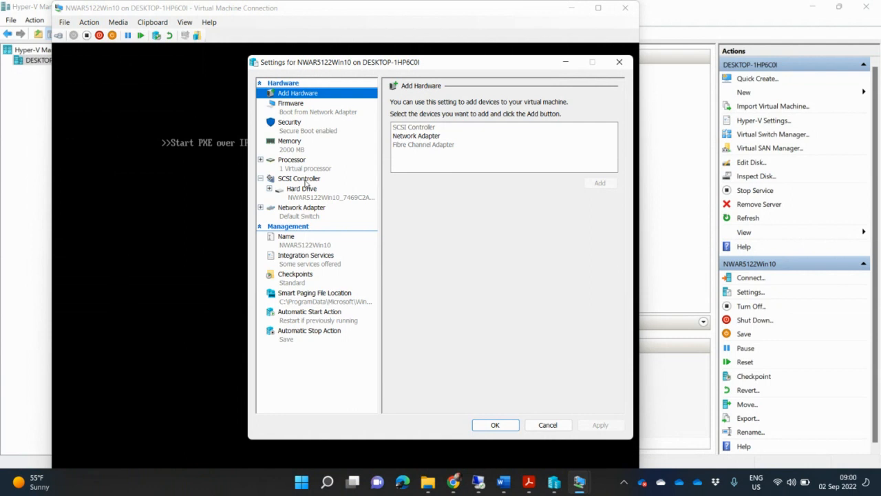
Add a DVD drive to the SCSI controller and apply the settings
click(304, 181)
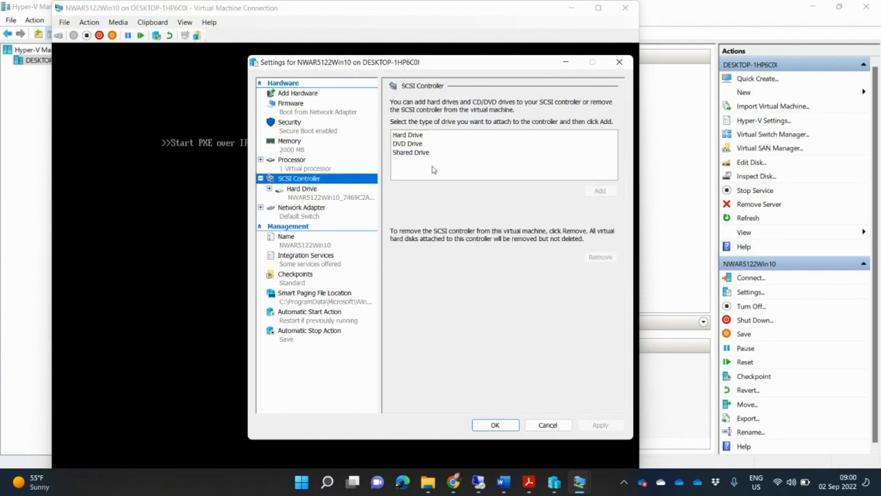
click(417, 143)
click(596, 191)
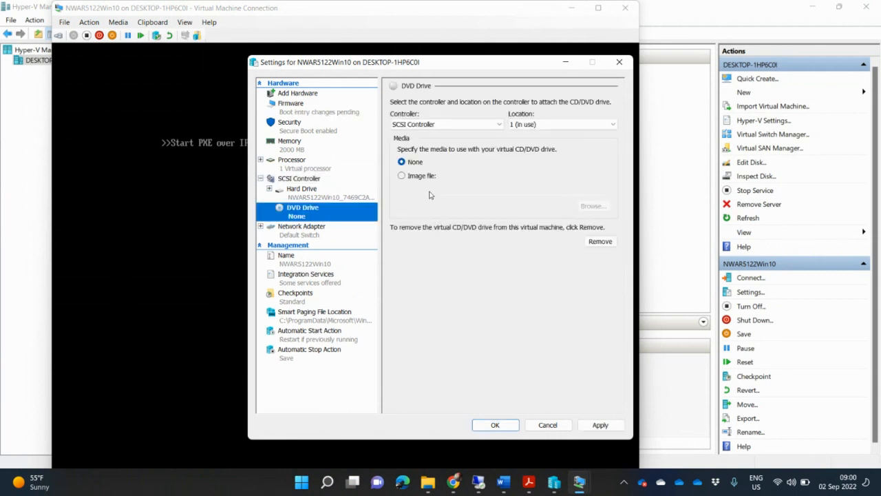
click(600, 425)
click(495, 425)
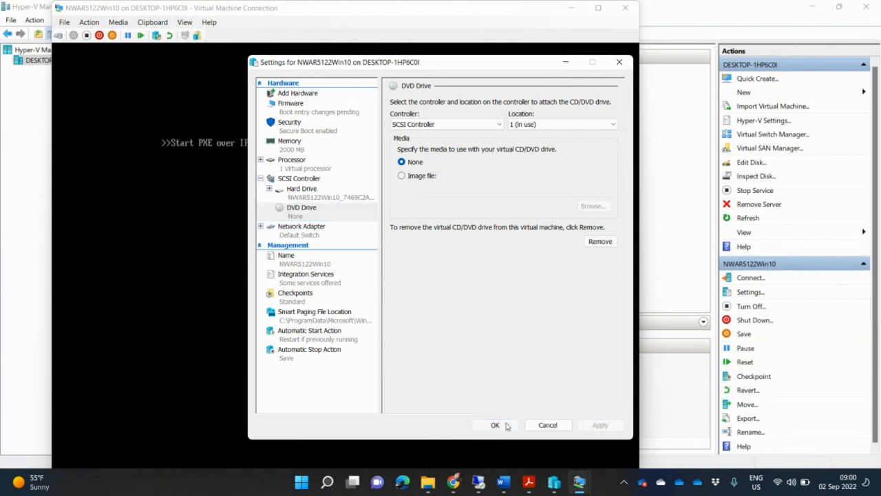
Choose Insert Disk for the DVD drive from the Media menu
click(117, 22)
mouse_move(143, 36)
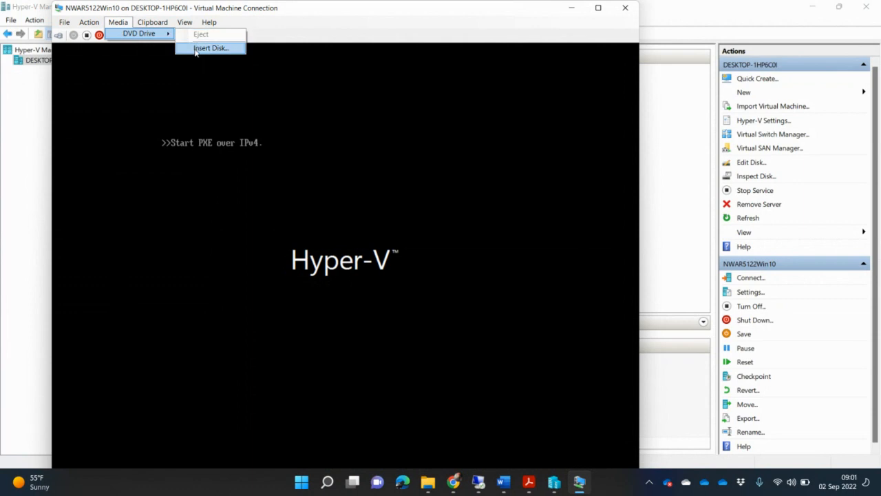
click(207, 48)
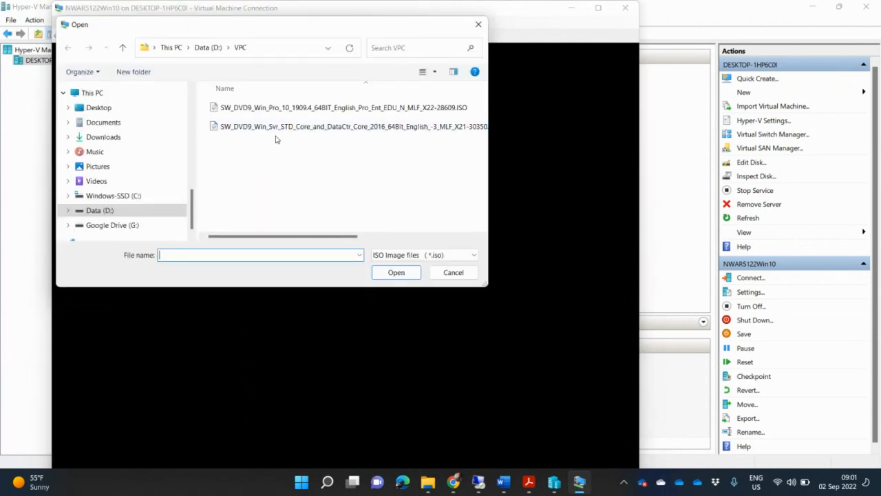
Load the SW_DVD9_Win_Pro_10_1909 ISO into the DVD drive and reset the machine
click(307, 108)
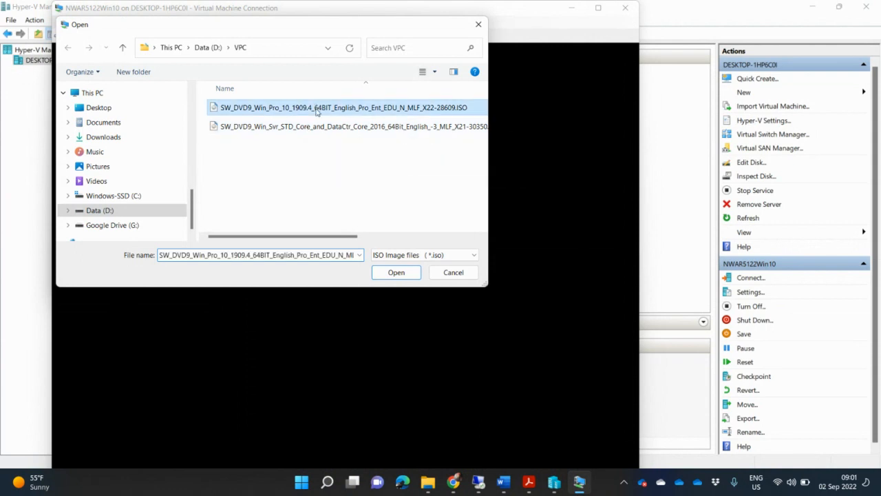
click(398, 273)
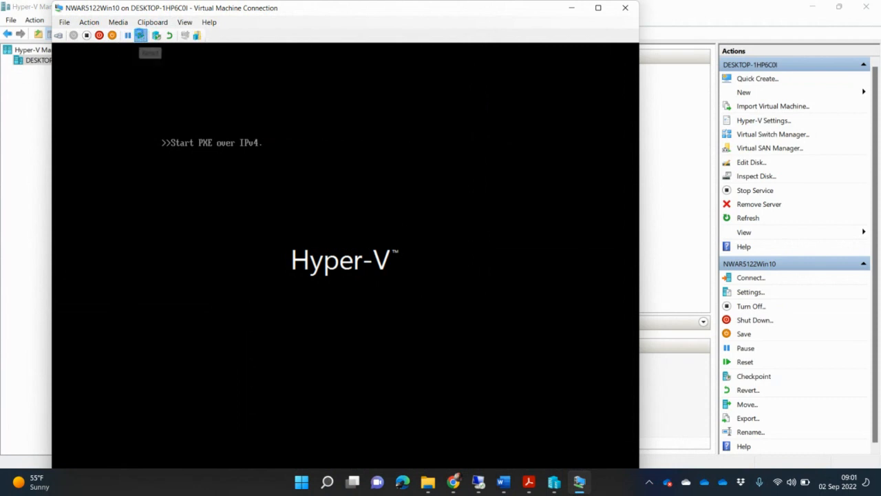
click(141, 35)
click(364, 269)
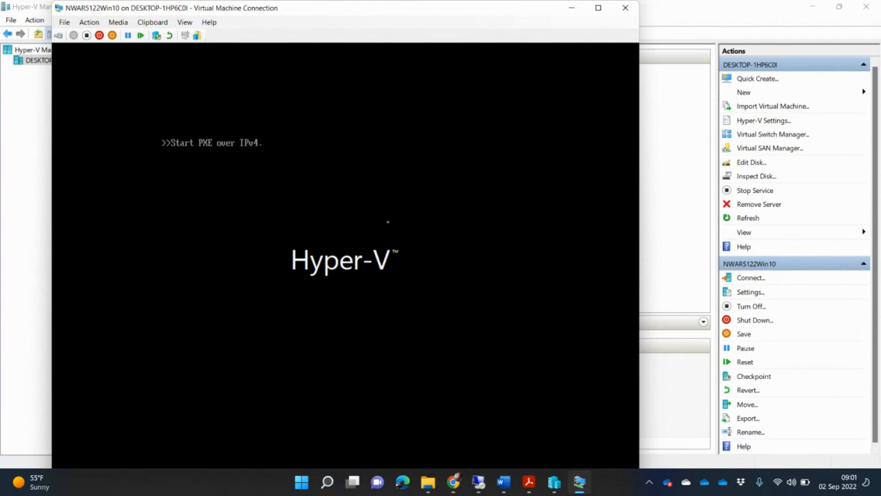
Reset NWAR5122Win10 again, confirm the ISO is in the DVD drive, and minimise its console
click(142, 36)
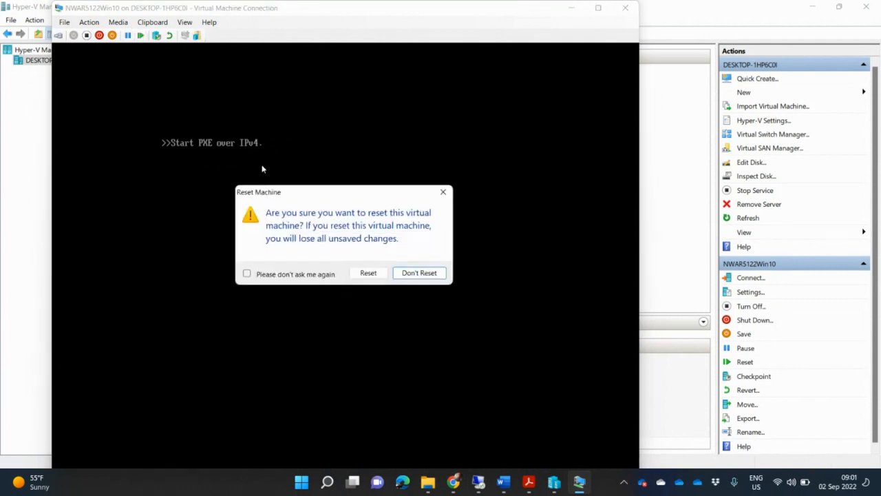
click(368, 273)
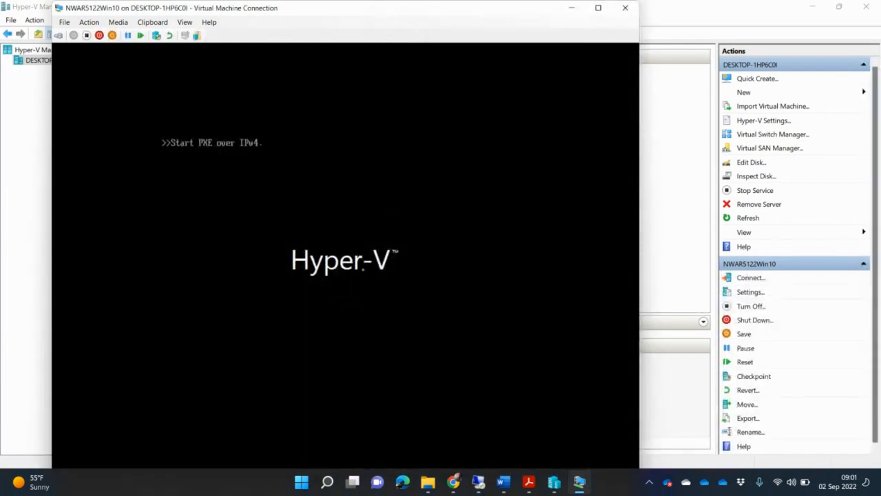
click(118, 23)
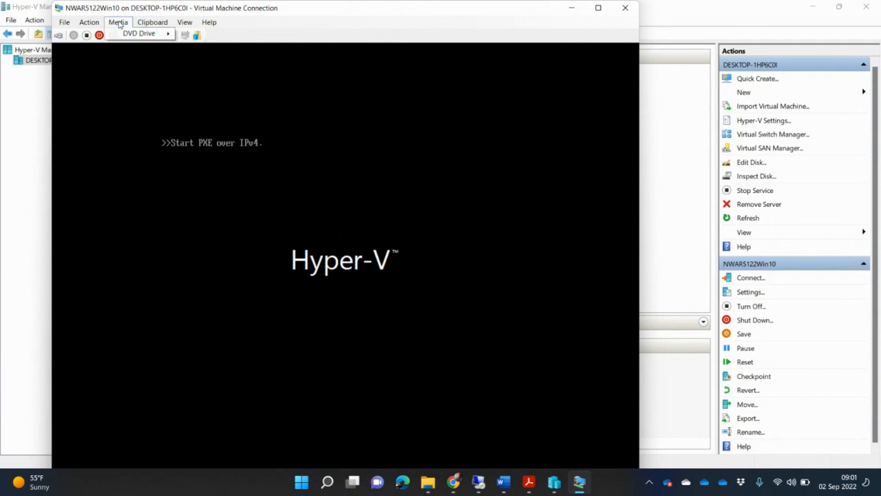
mouse_move(148, 34)
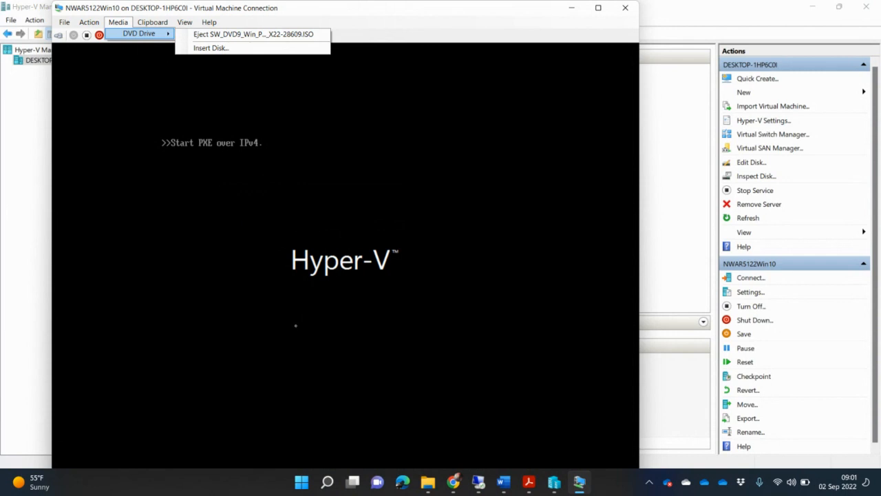
mouse_move(88, 21)
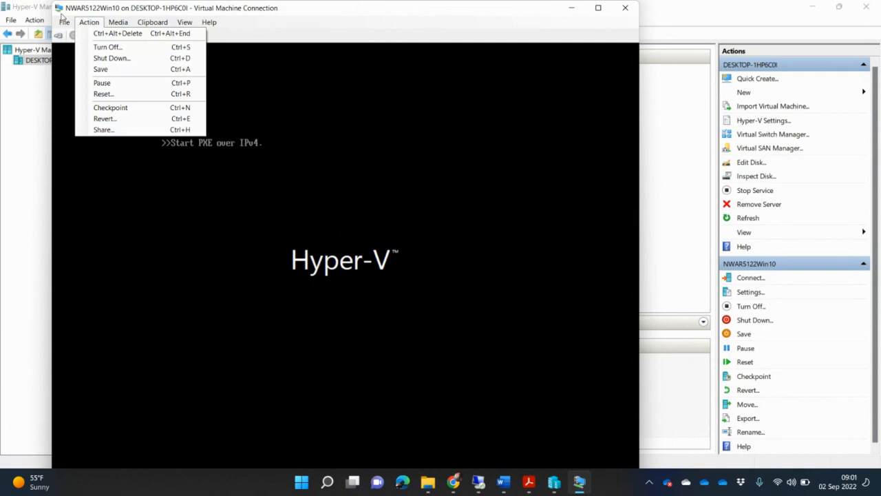
click(61, 14)
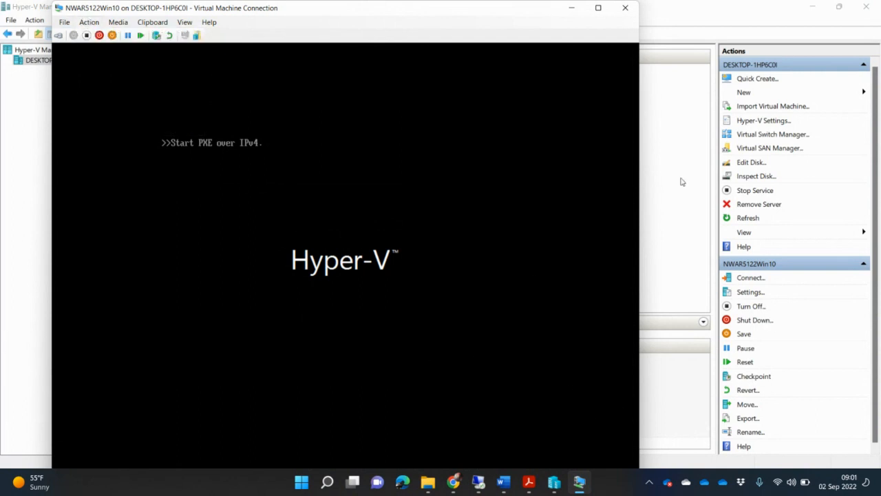
click(573, 8)
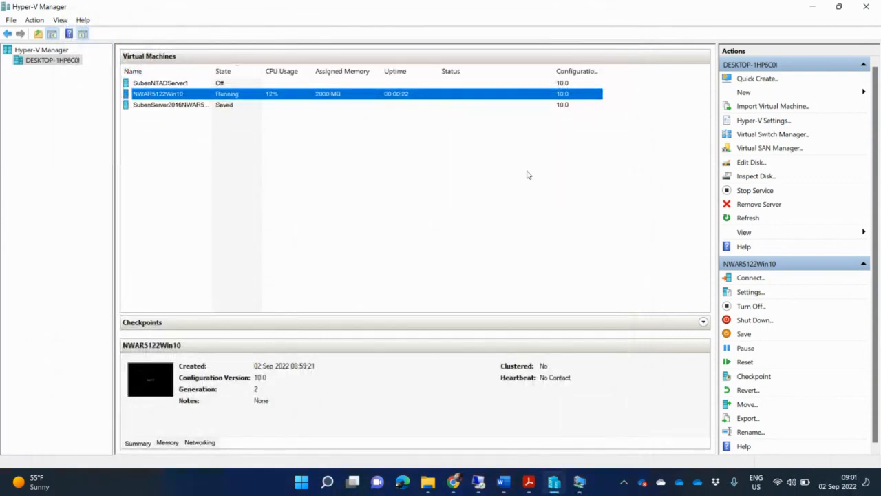
Maximise the remote lab session with CNOS5112Win10PC02 selected, and bring up File Explorer
click(479, 486)
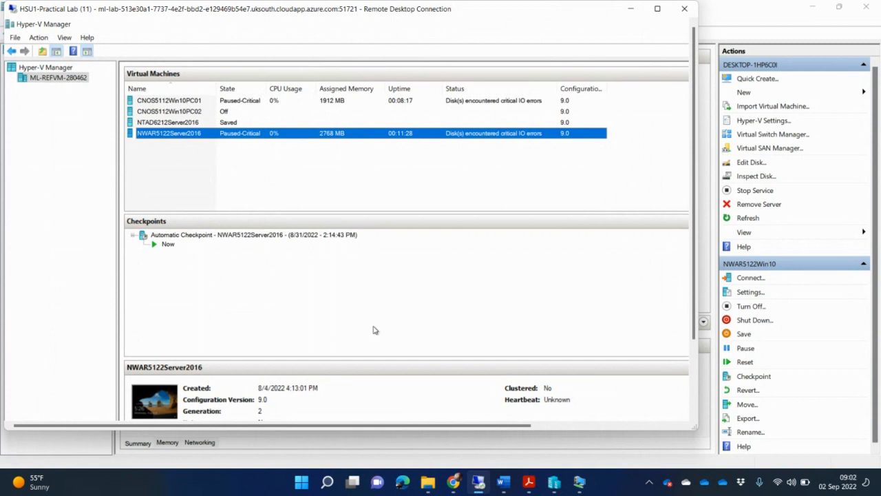
click(189, 111)
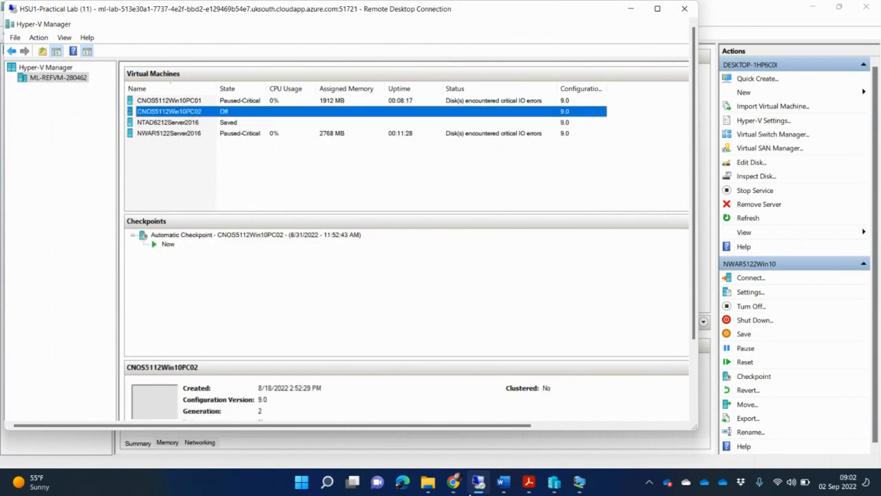
click(657, 8)
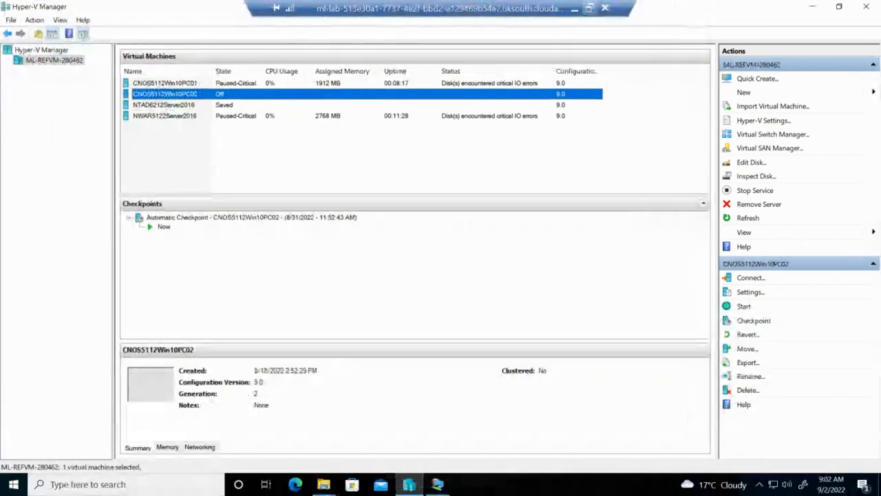
click(324, 486)
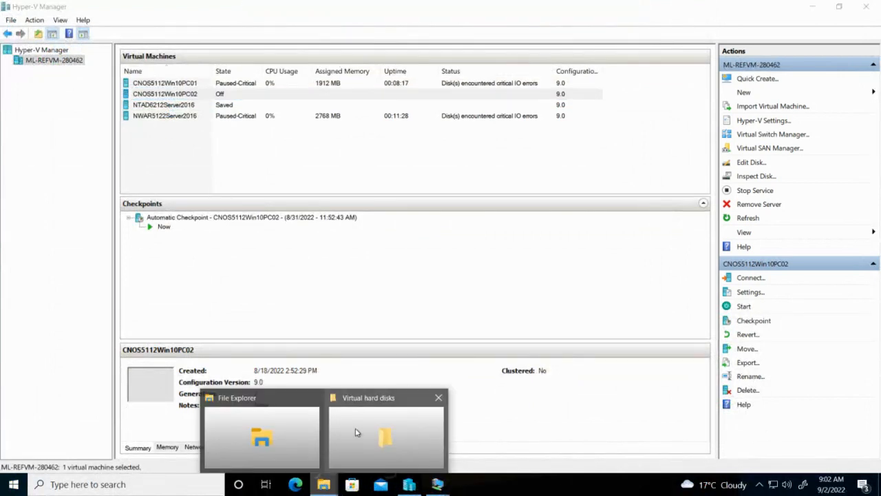
Permanently delete the PC02B and PC02C virtual disk files from Virtual hard disks
click(356, 431)
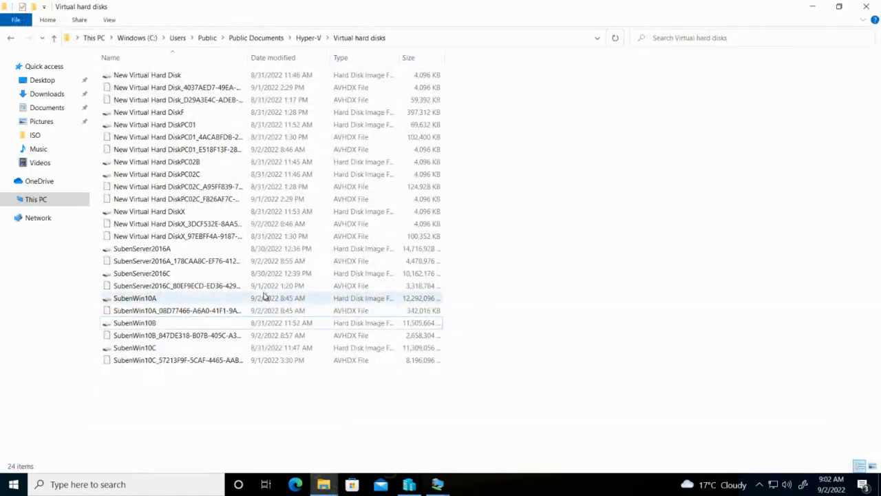
click(209, 161)
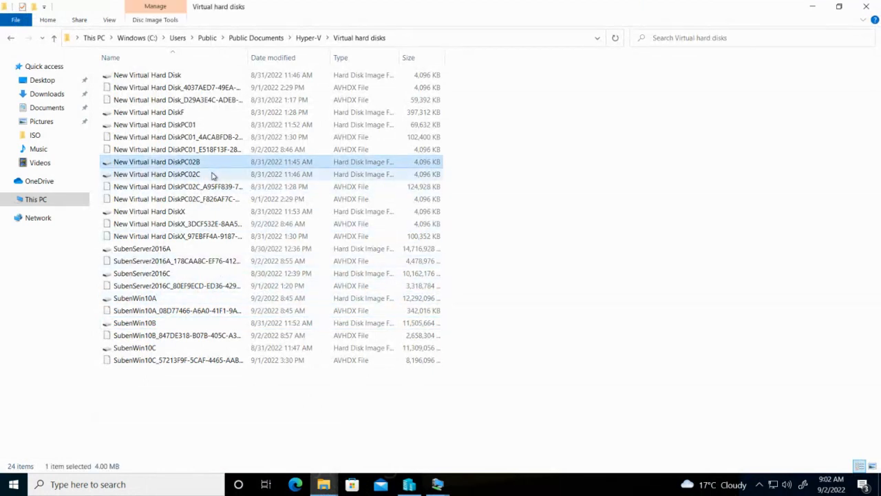
ctrl+click(212, 175)
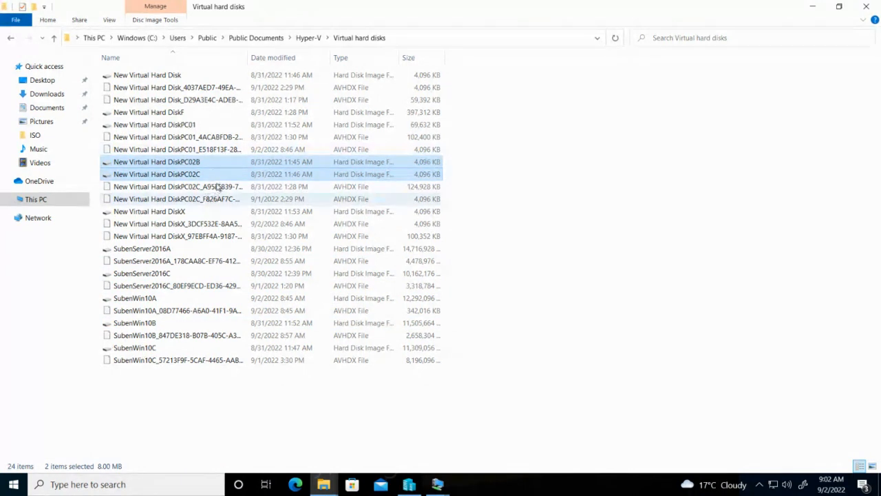
ctrl+click(213, 189)
ctrl+click(215, 199)
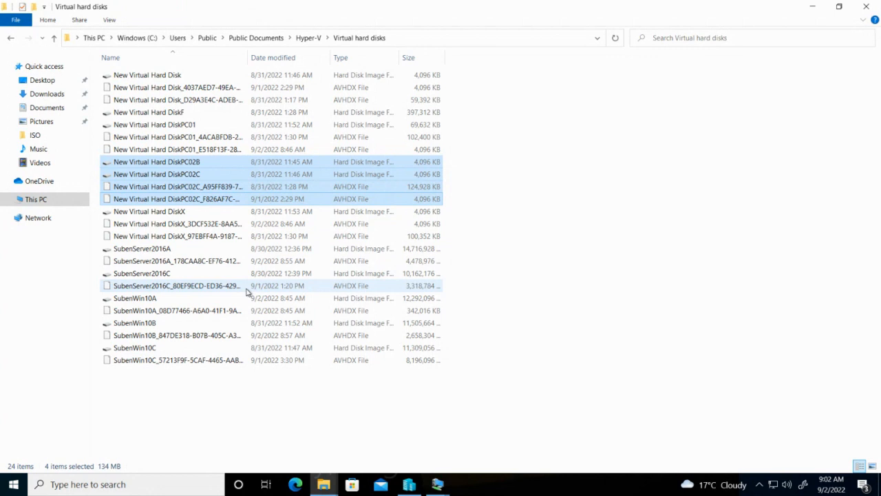
key(shift+Delete)
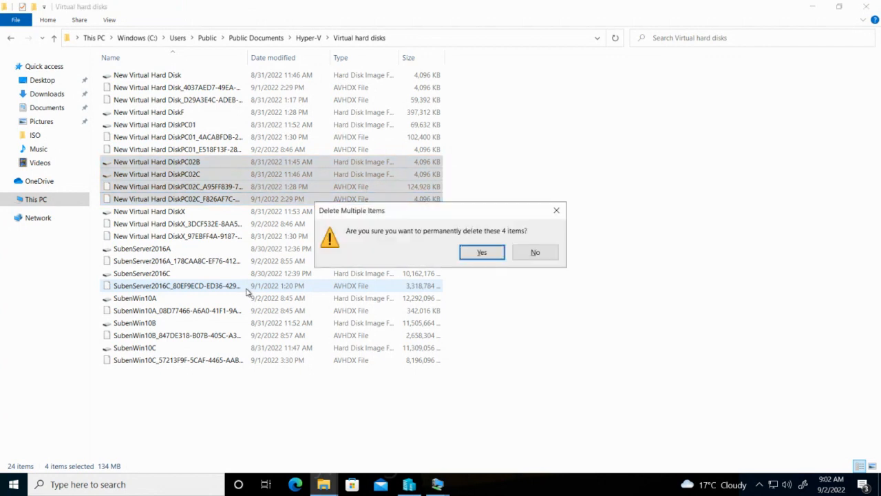
click(482, 253)
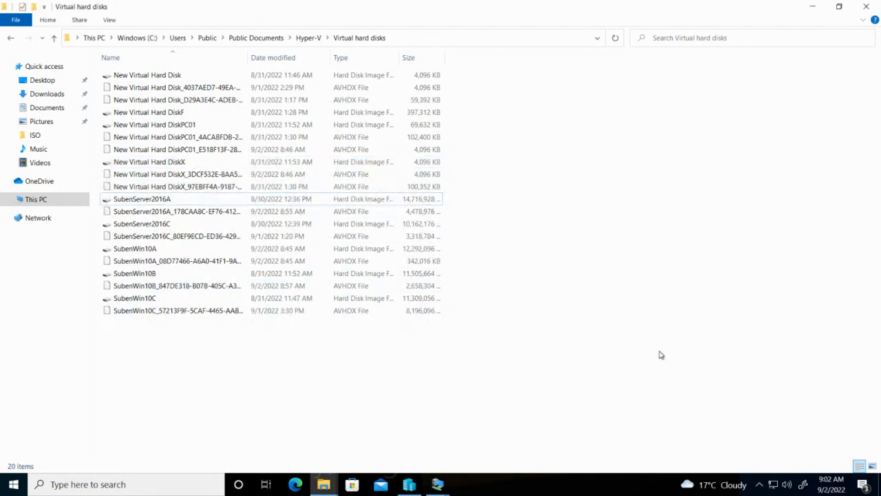
click(812, 6)
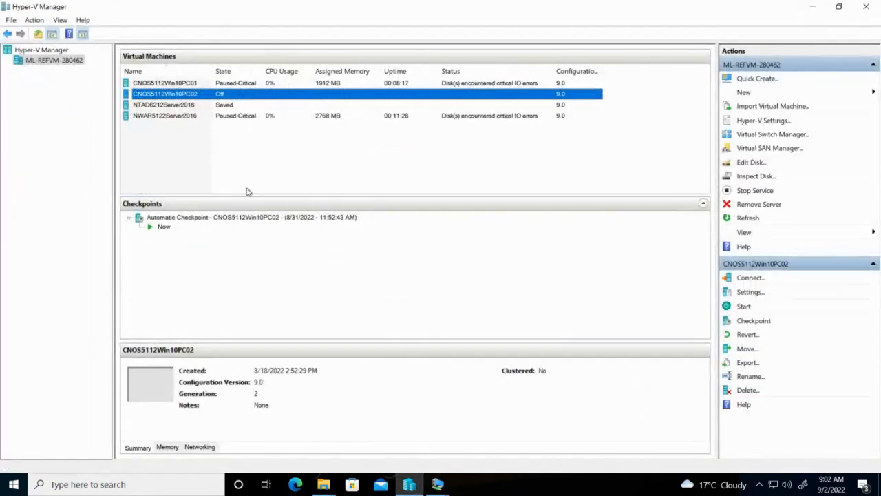
Delete the CNOS5112Win10PC02 virtual machine via its right-click menu and confirm
right_click(190, 95)
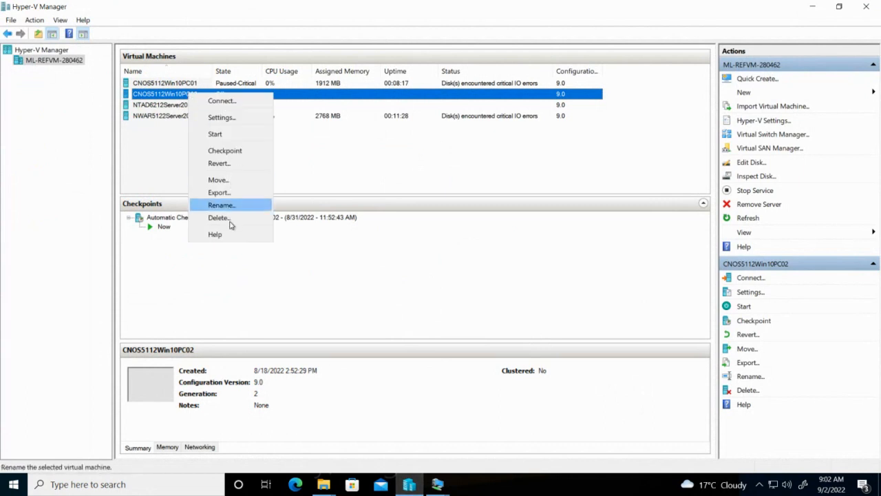
click(231, 225)
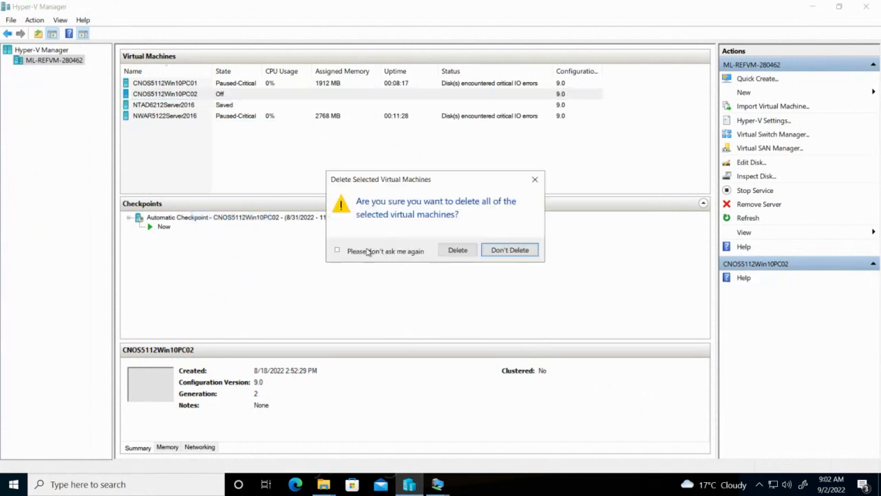
click(456, 250)
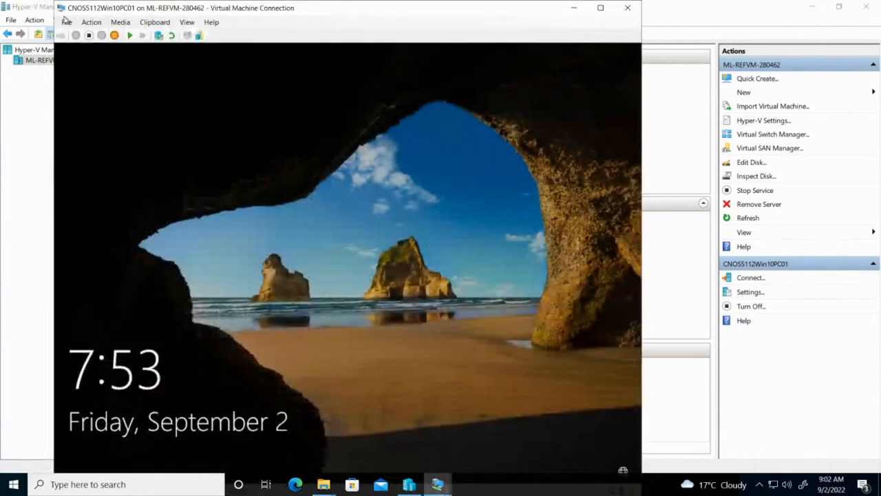
Start the CNOS5112Win10PC01 VM, sign in, and enlarge its console window
click(129, 35)
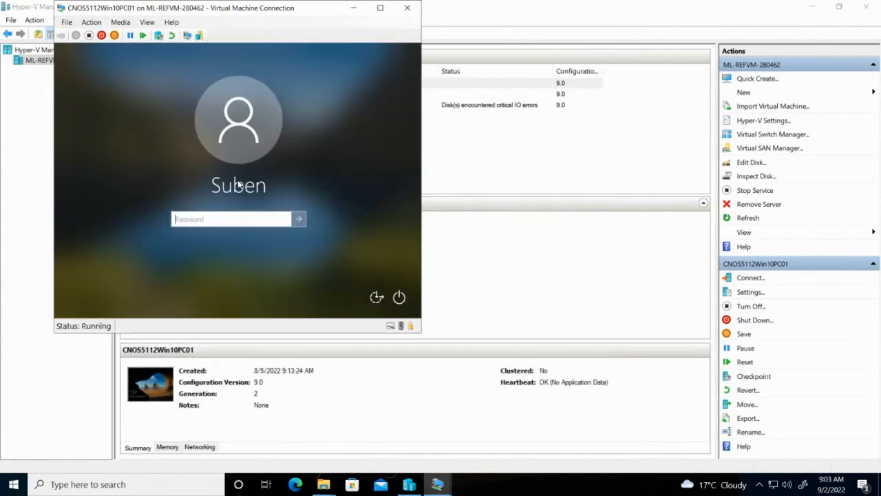
text(•)
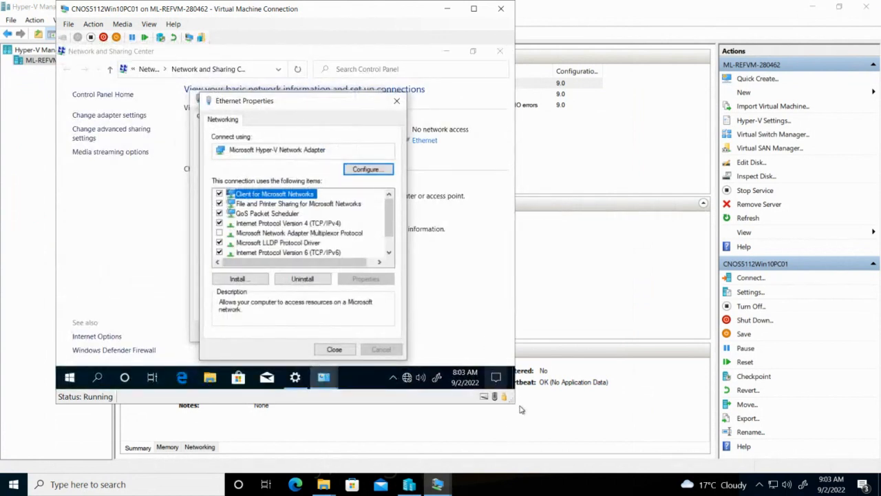
drag(509, 398, 576, 437)
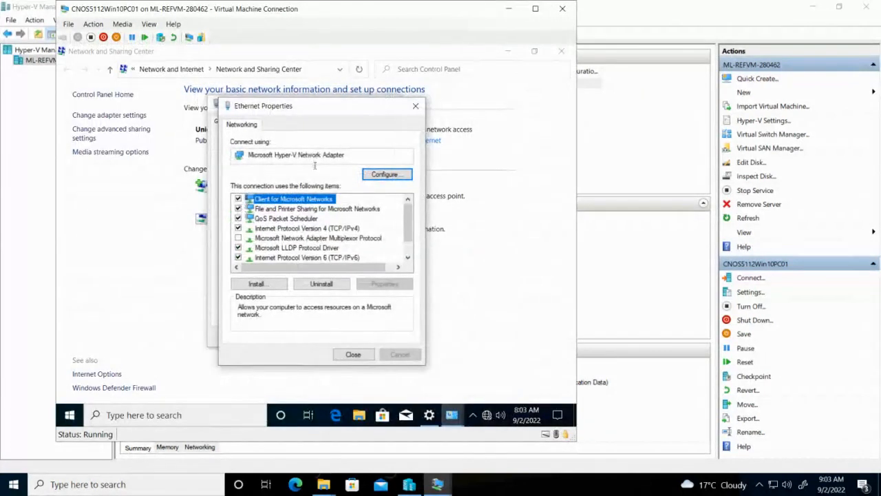
In TCP/IPv4 properties, correct the preferred DNS server to 192.168.24.1 and save
click(323, 229)
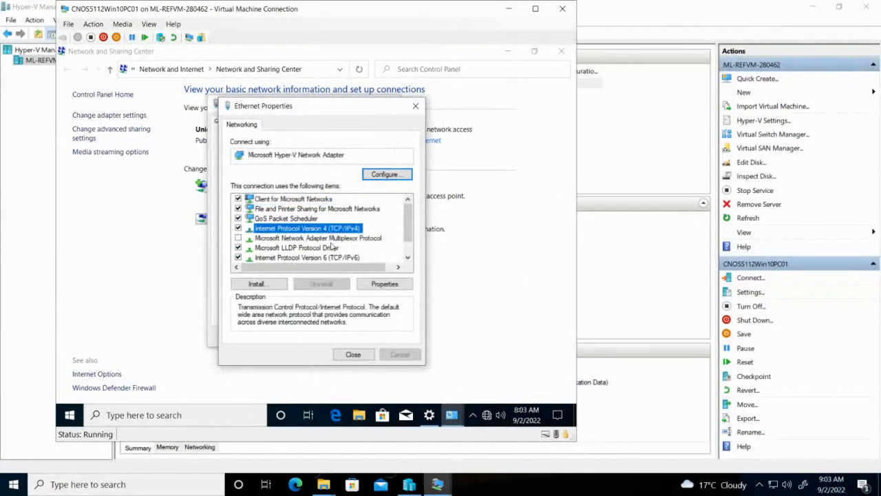
click(380, 285)
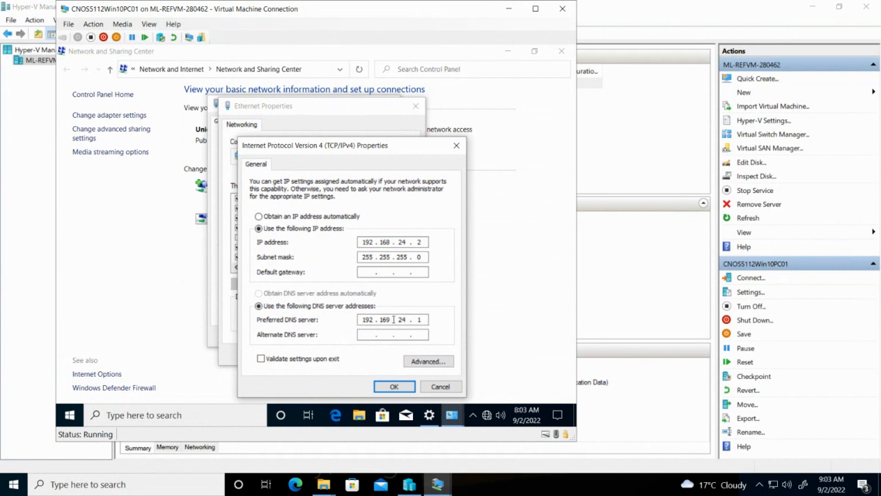
click(394, 319)
click(393, 320)
key(BackSpace)
text(8)
click(394, 387)
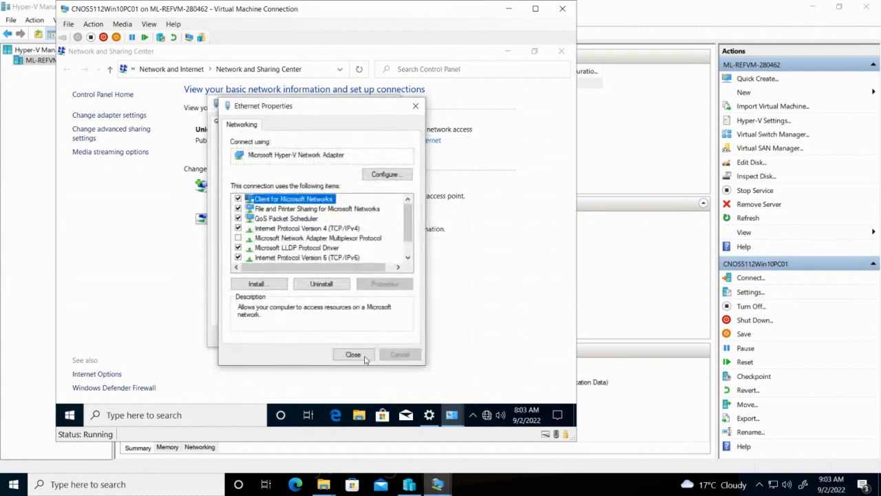
Close the Ethernet properties and status windows, then bring the NWAR5122Server2016 console forward
click(360, 352)
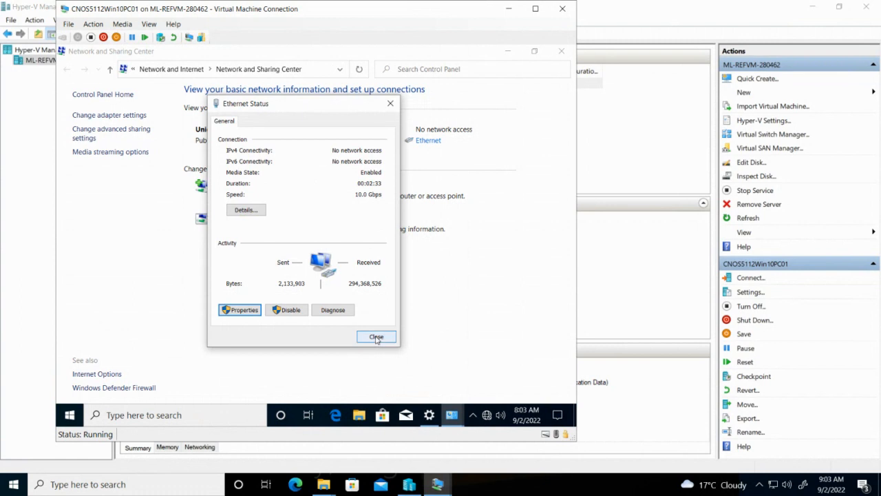
click(376, 337)
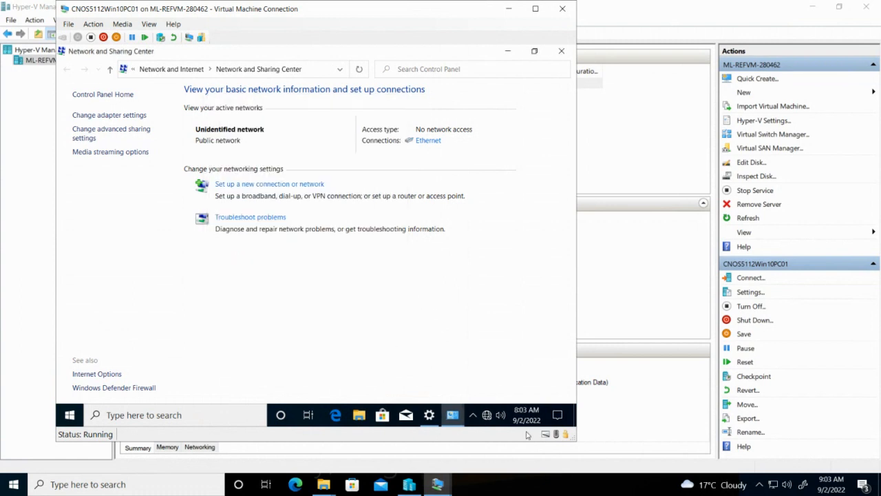
click(443, 486)
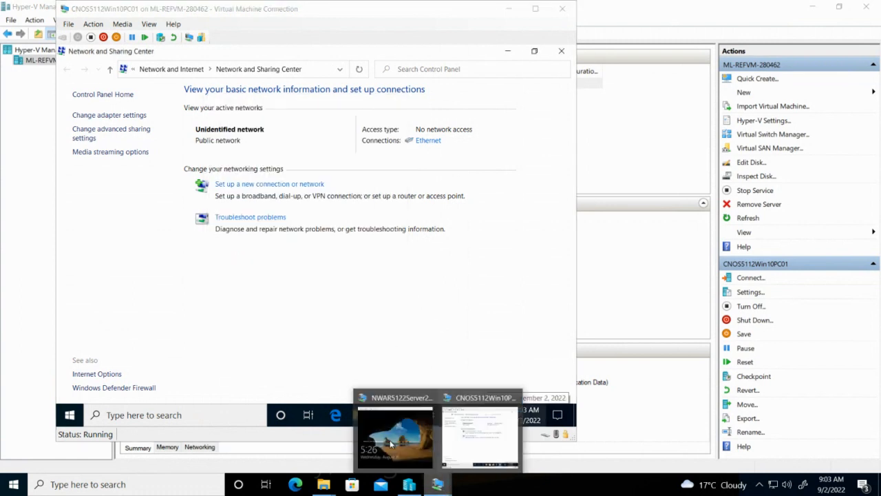
click(392, 440)
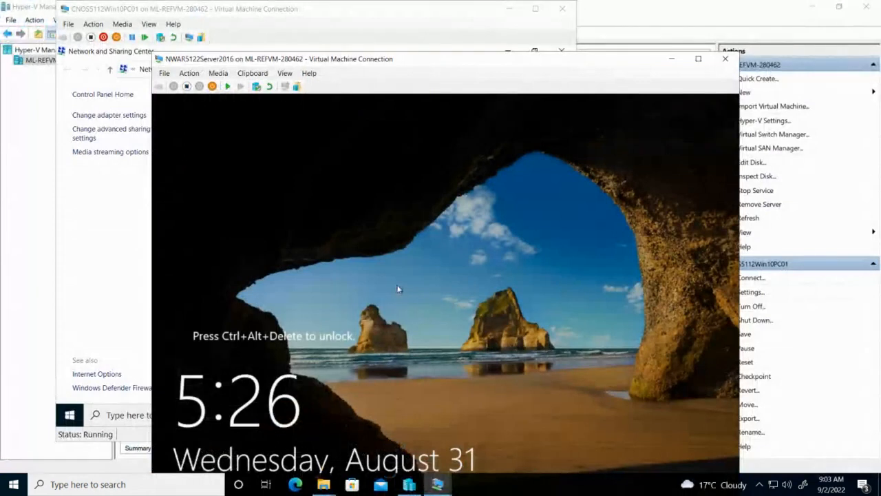
Resume NWAR5122Server2016, sign in as Administrator, and open Network and Sharing Center from the tray
click(228, 87)
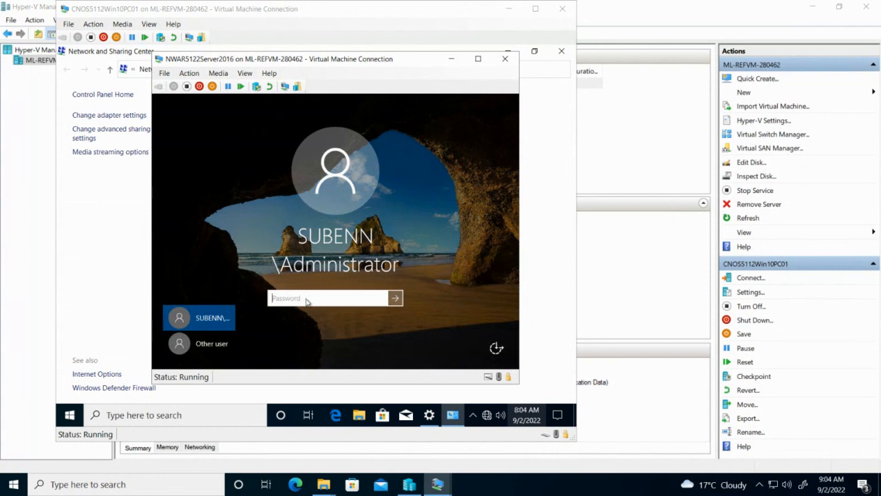
text(********)
key(Return)
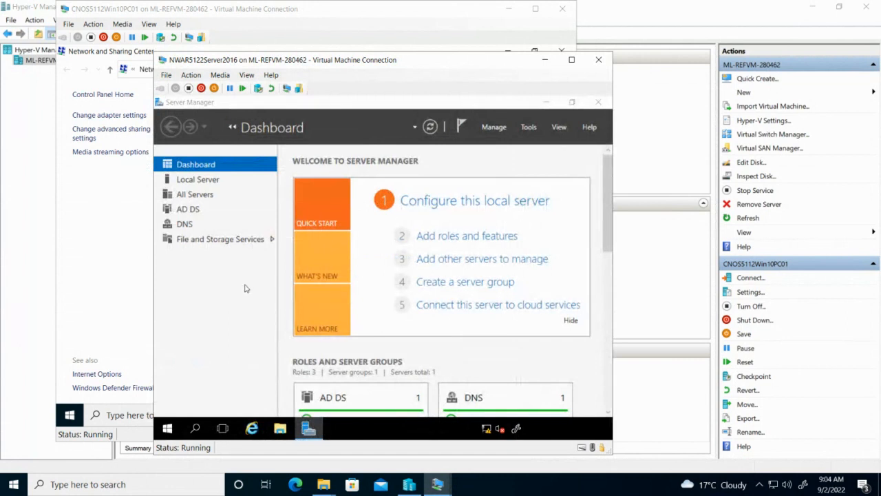
right_click(486, 428)
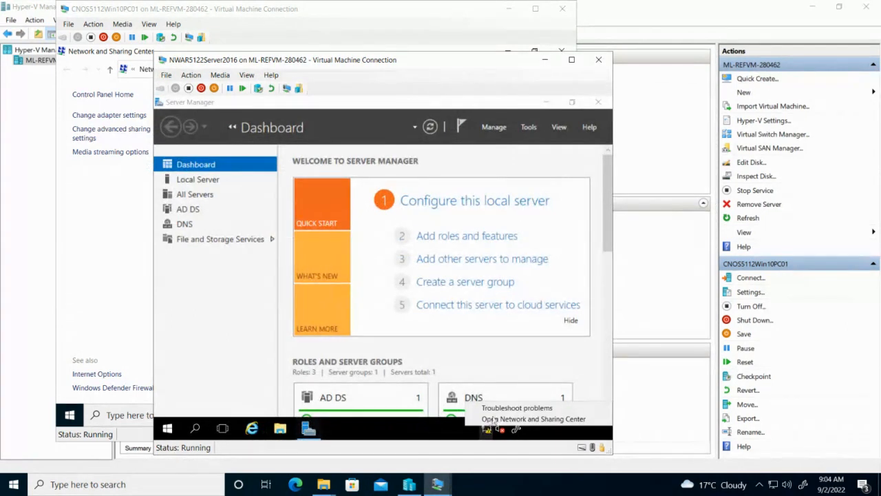
click(494, 419)
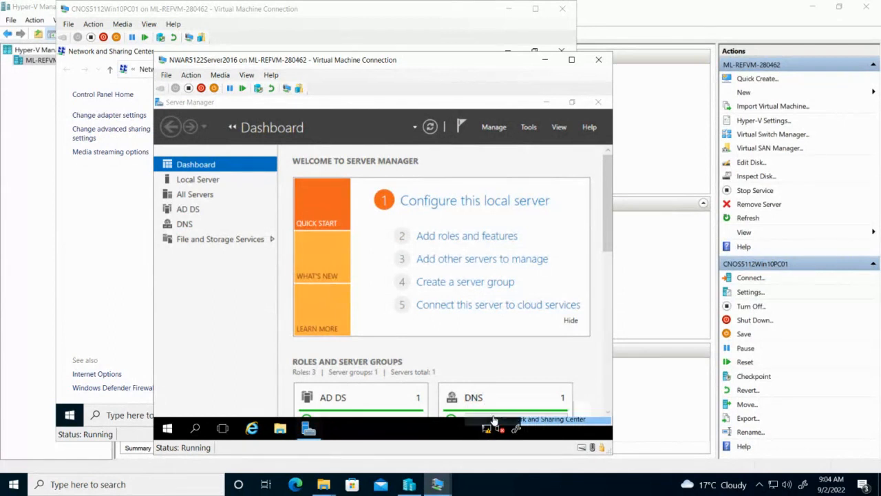
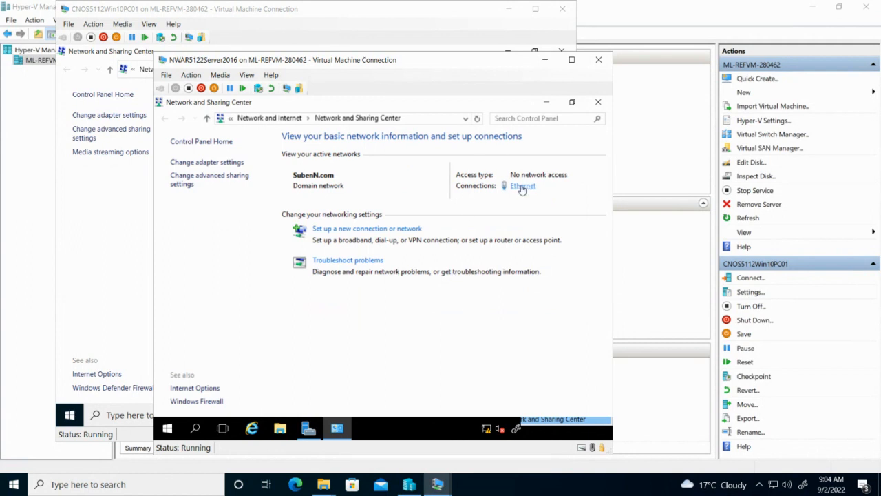
Change the server's Ethernet static IPv4 address to 192.168.24.1 and apply it
click(521, 188)
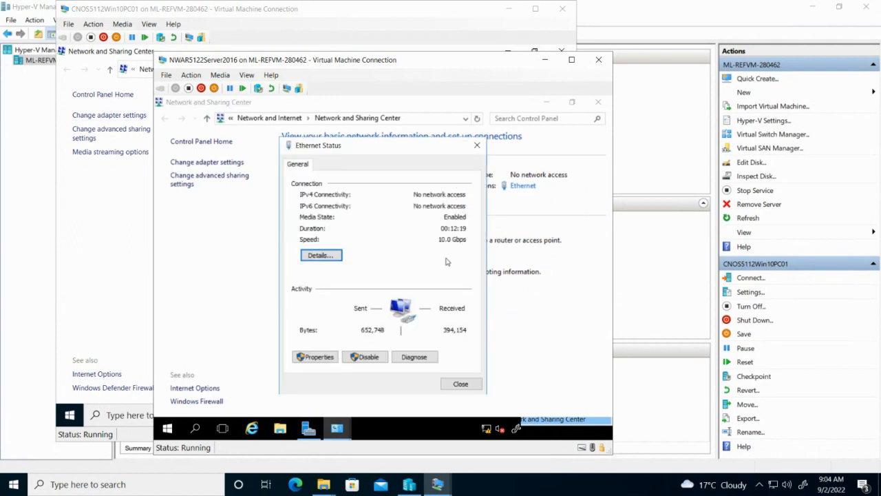
click(333, 361)
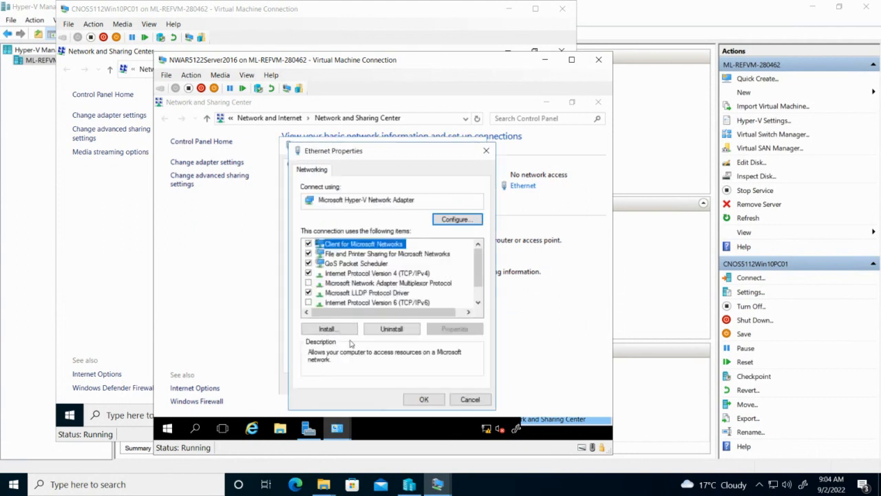
click(423, 275)
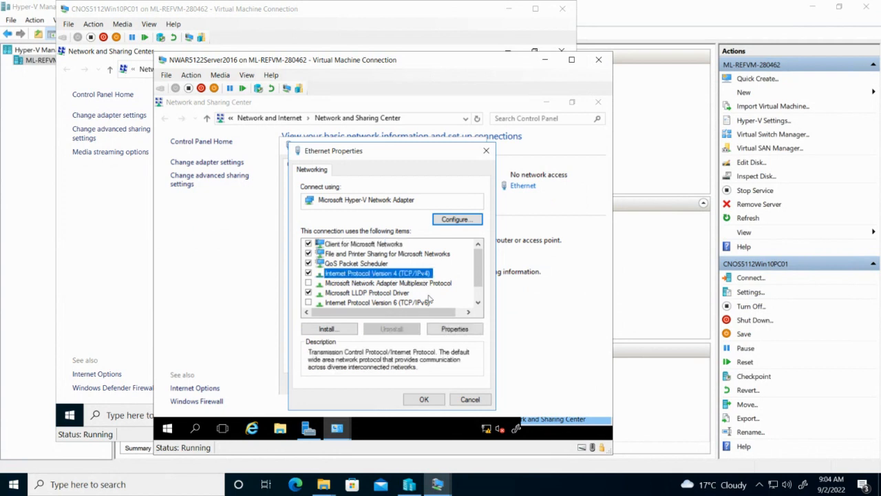
click(446, 330)
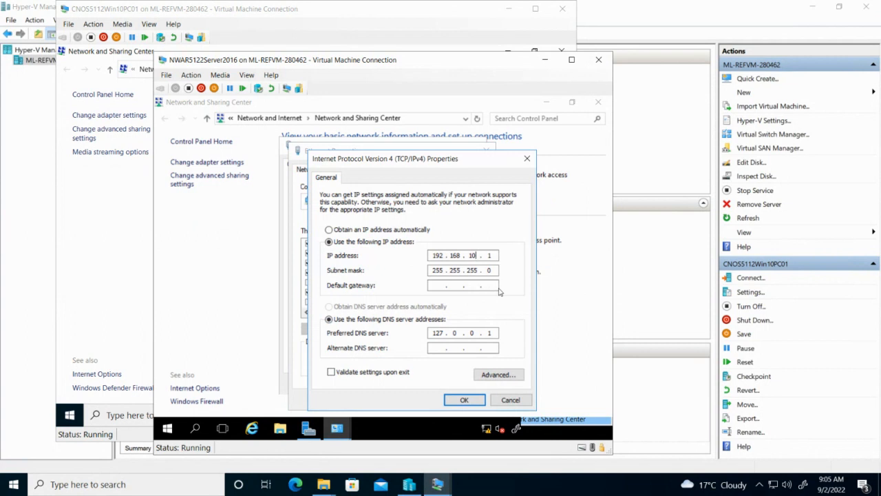
key(BackSpace)
text(24)
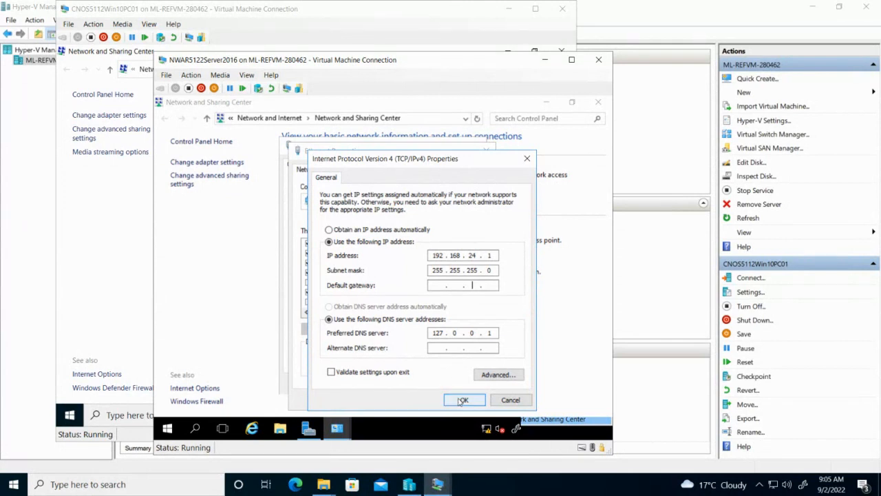
click(460, 402)
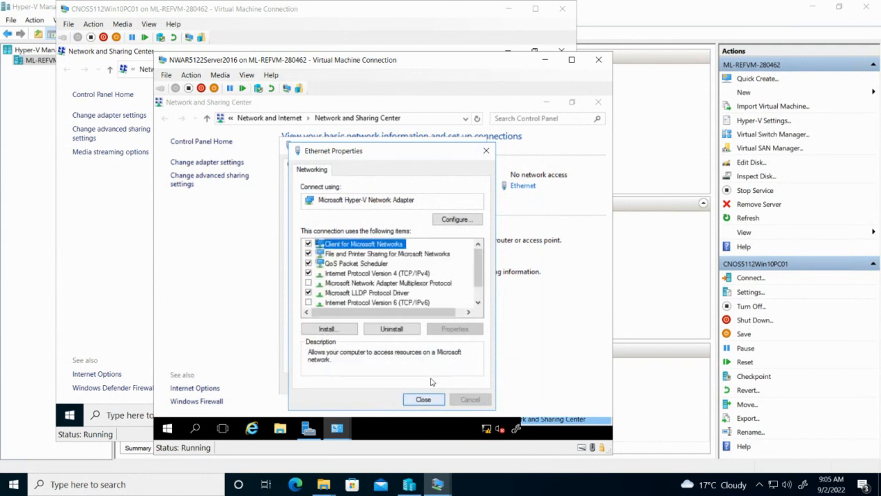
click(425, 400)
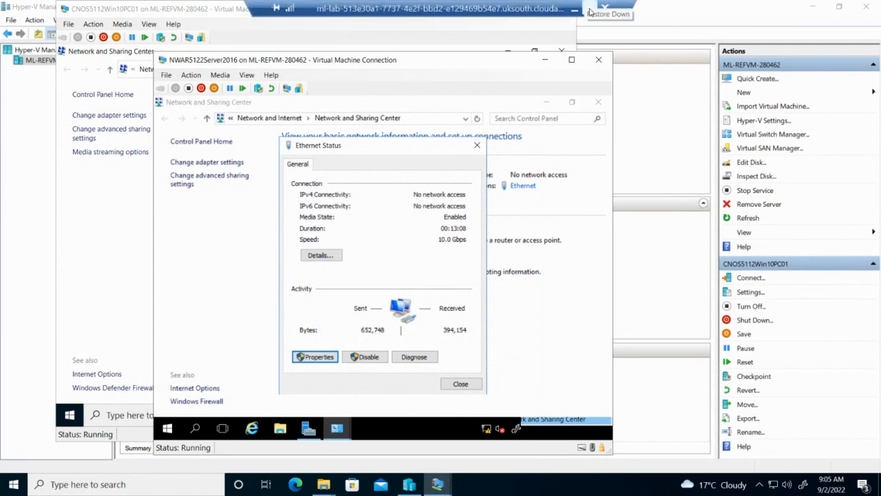
click(590, 7)
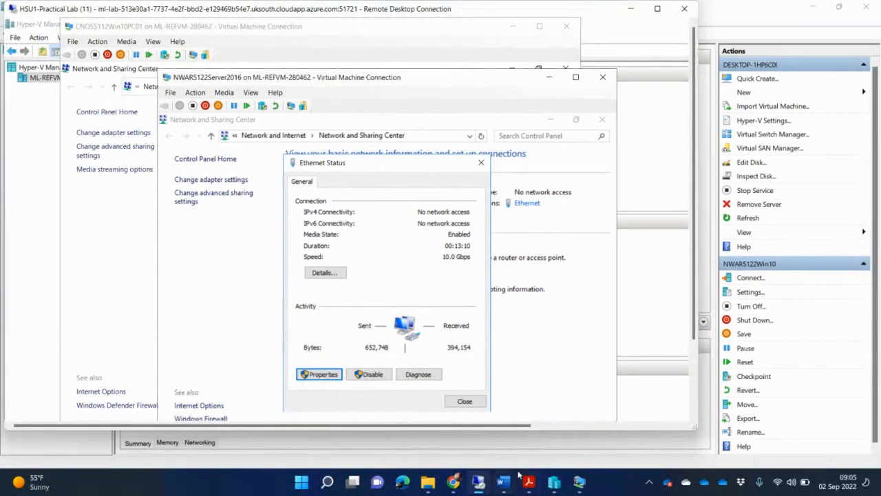
Scroll NWAR5122_PoE.pdf to page 15, showing Activity 5 Task 1 items A–E
click(528, 482)
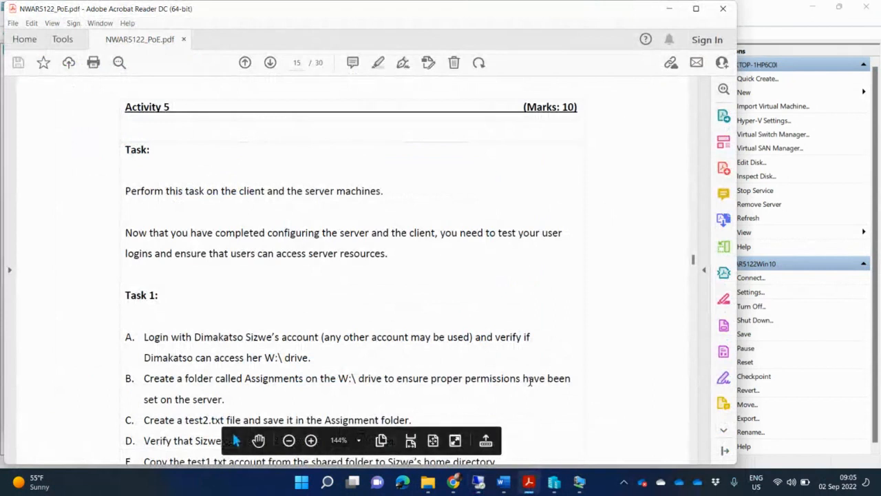
scroll(531, 383, down, 2)
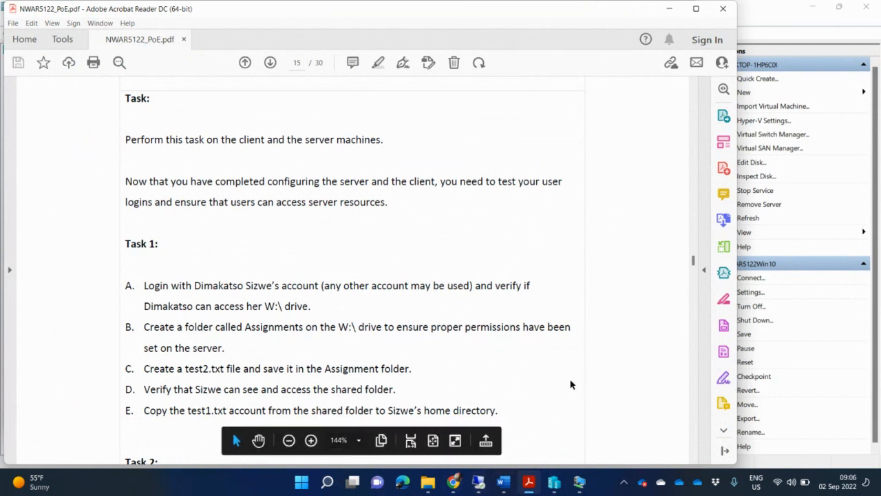
mouse_move(559, 483)
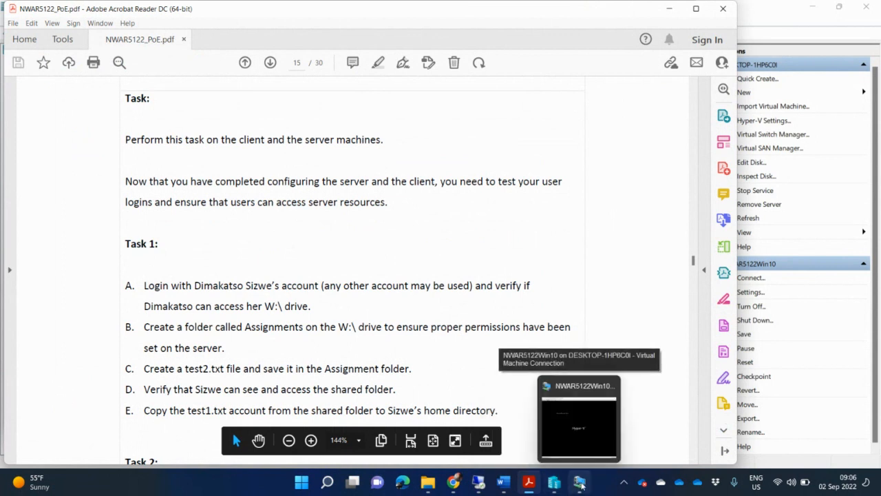
Reset the local VM stuck at its boot screen and close its connection window
click(580, 483)
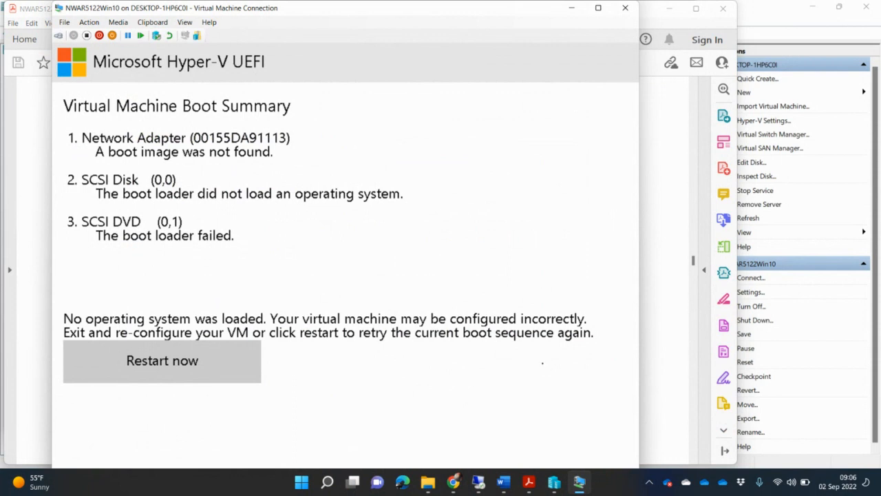
click(141, 35)
click(368, 273)
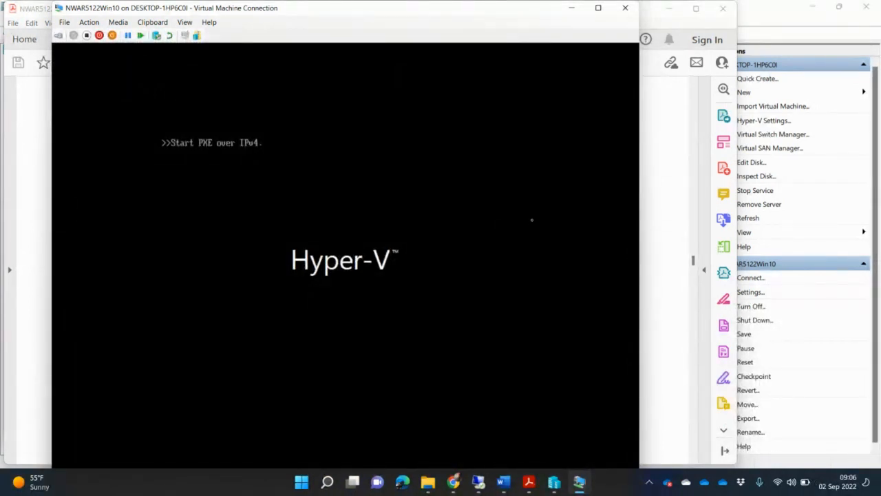
click(625, 7)
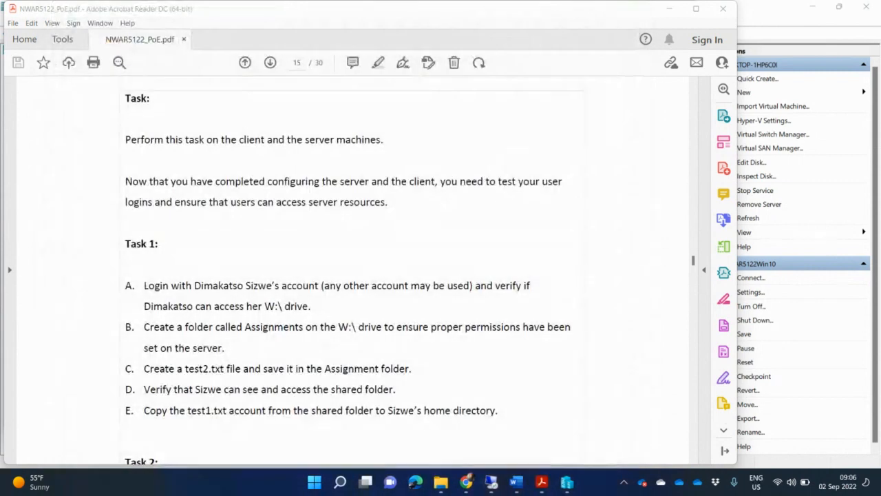
Turn off NWAR5122Win10 in the local Hyper-V Manager, close it, and return to the remote lab
click(566, 481)
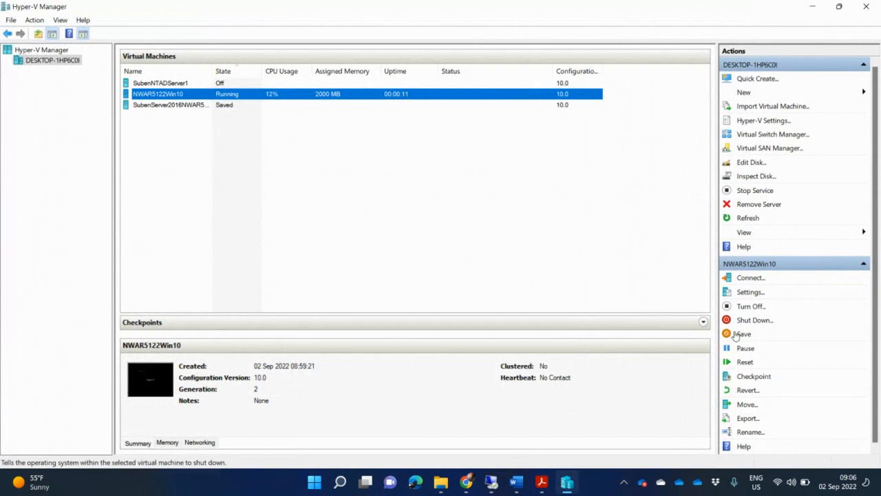
click(749, 305)
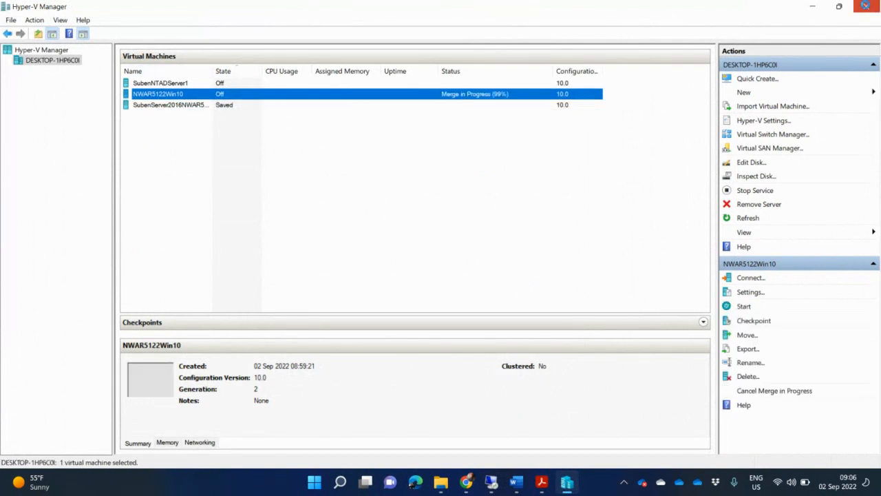
click(866, 7)
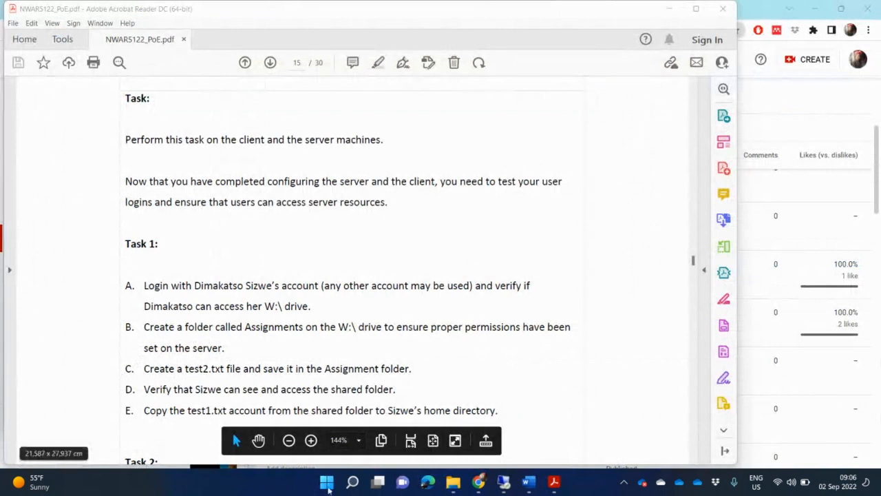
click(506, 429)
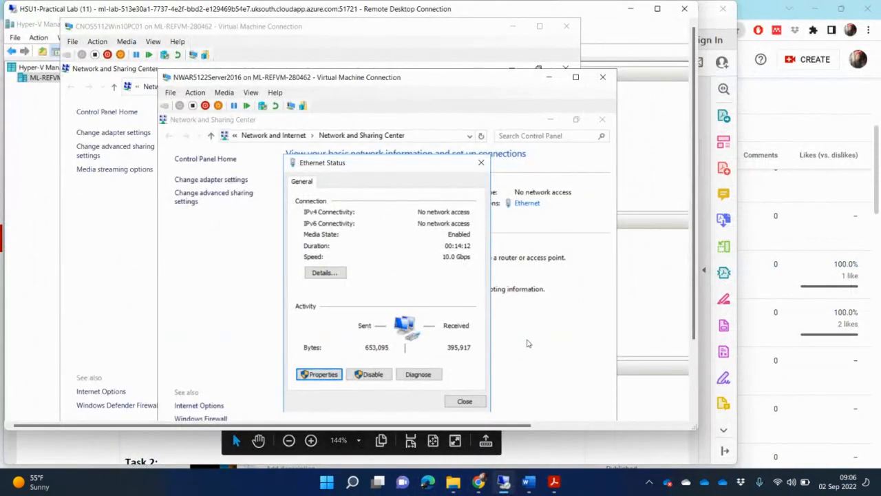
Close the Ethernet status and both VM connection windows, then make the remote session full screen
click(481, 163)
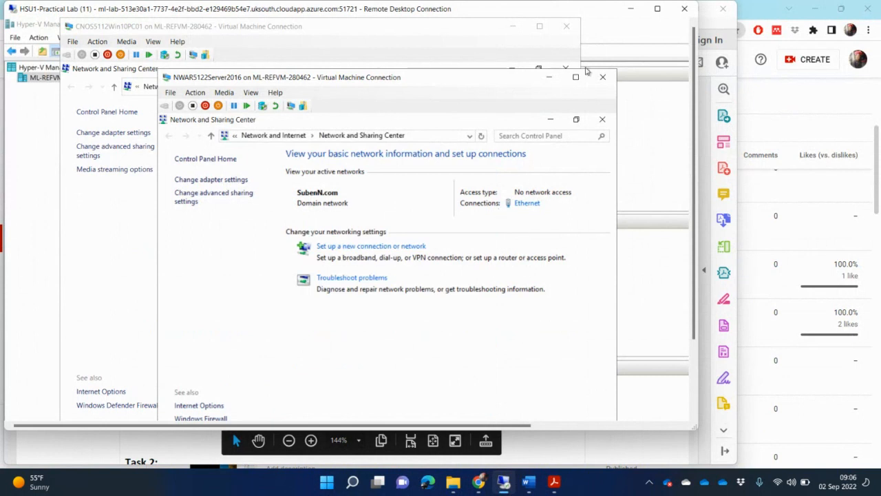
click(603, 77)
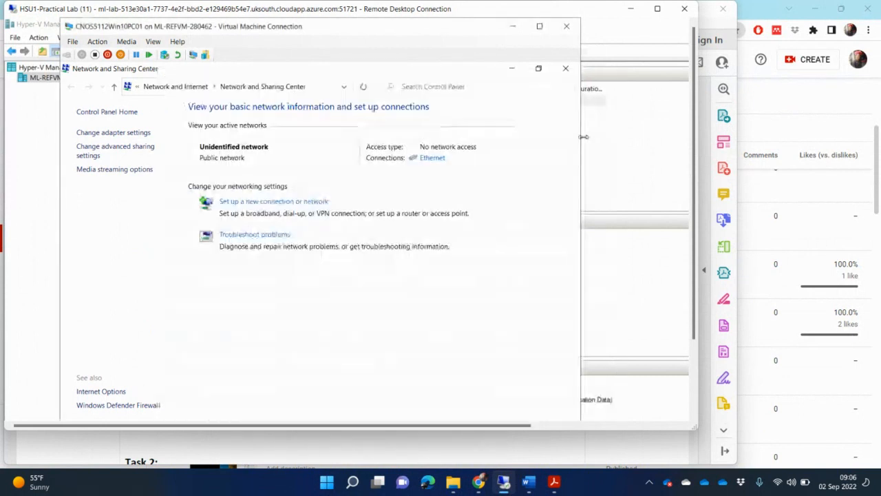
click(567, 27)
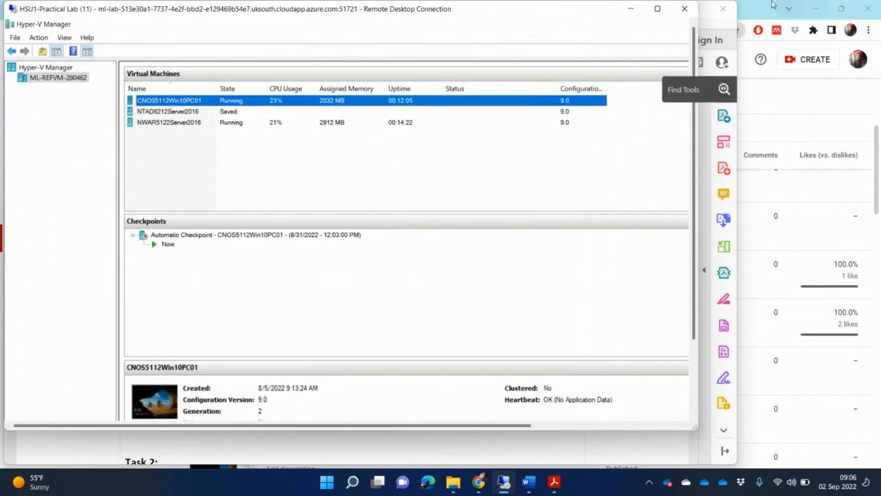
click(659, 9)
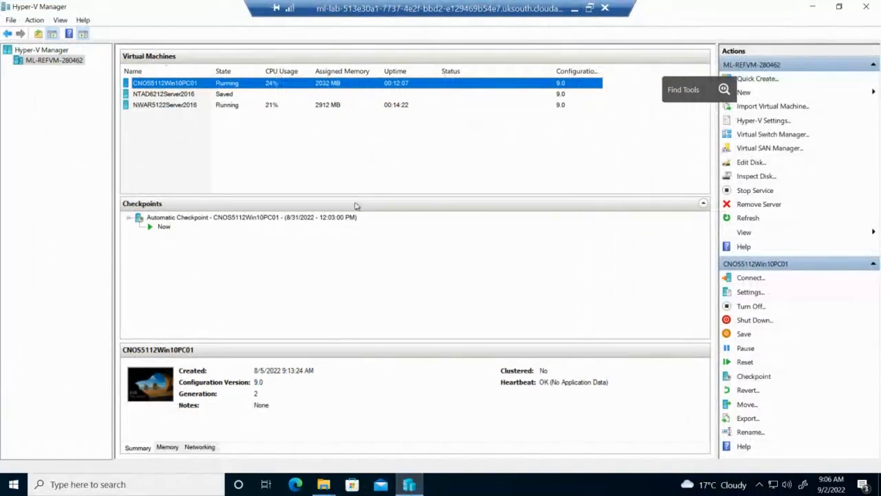
Reconnect to NWAR5122Server2016 at 800 by 600 and sign in with the administrator password
click(251, 106)
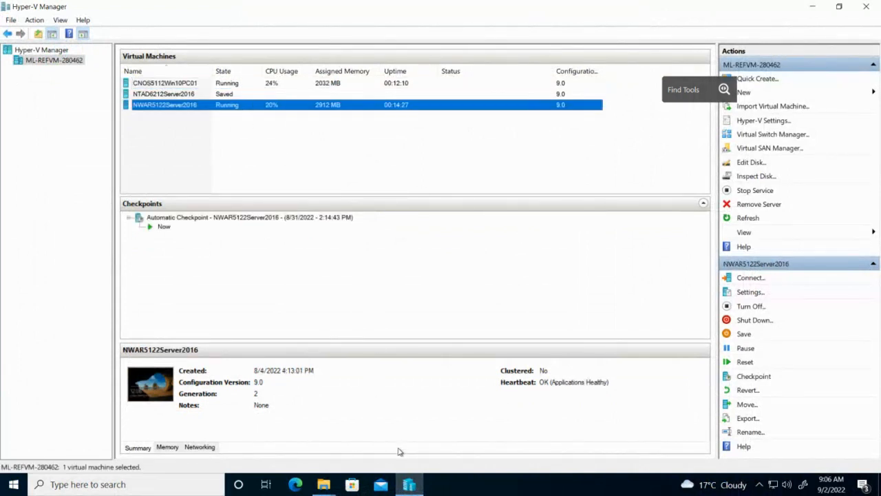
click(752, 278)
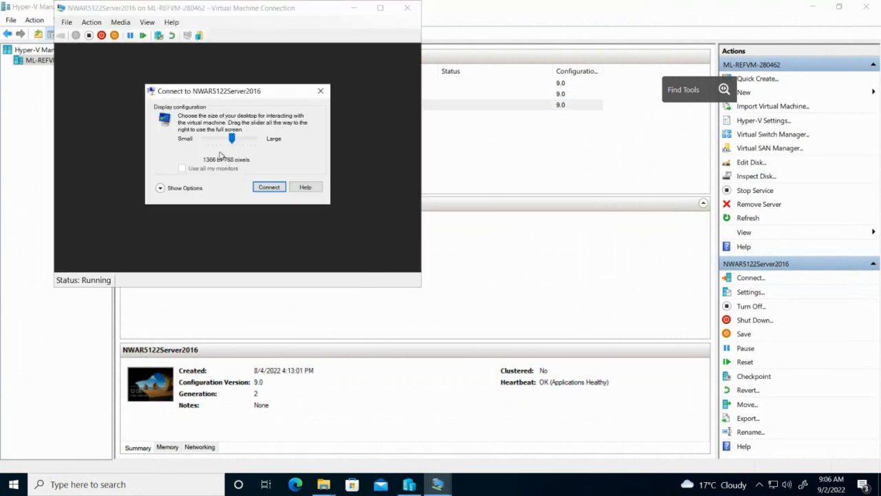
click(216, 137)
click(216, 137)
drag(214, 140, 208, 140)
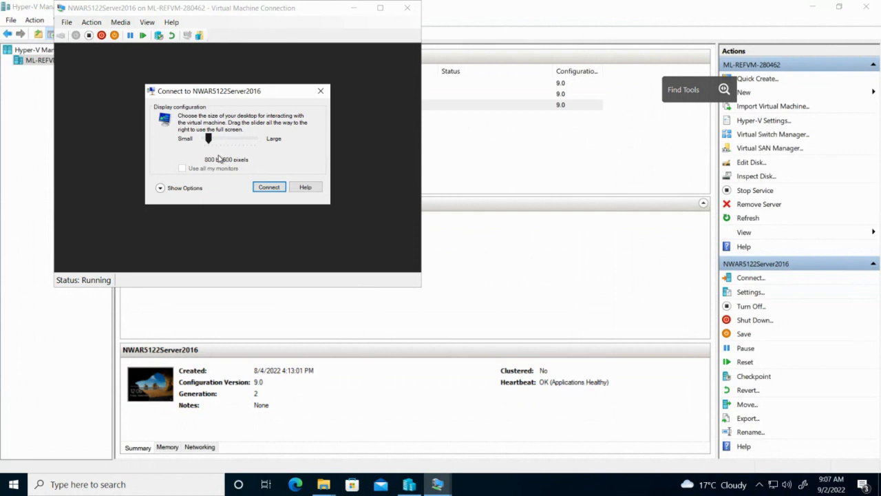
click(268, 187)
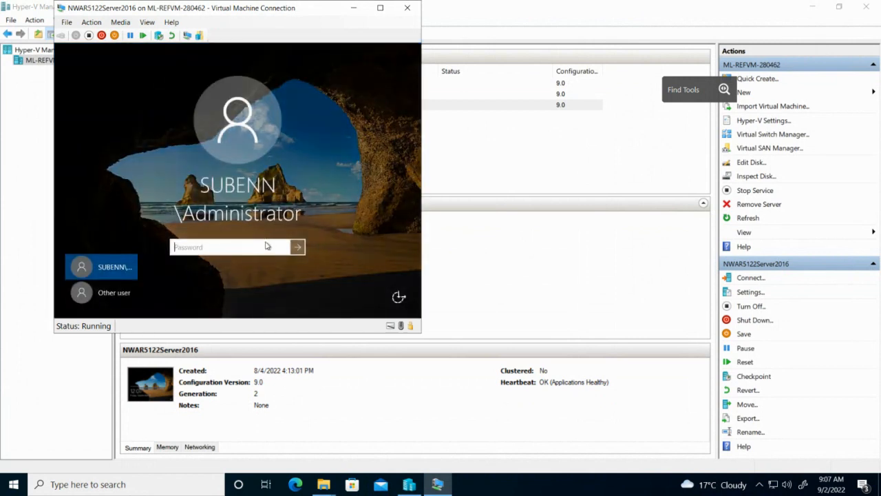
text(••••••••)
key(Return)
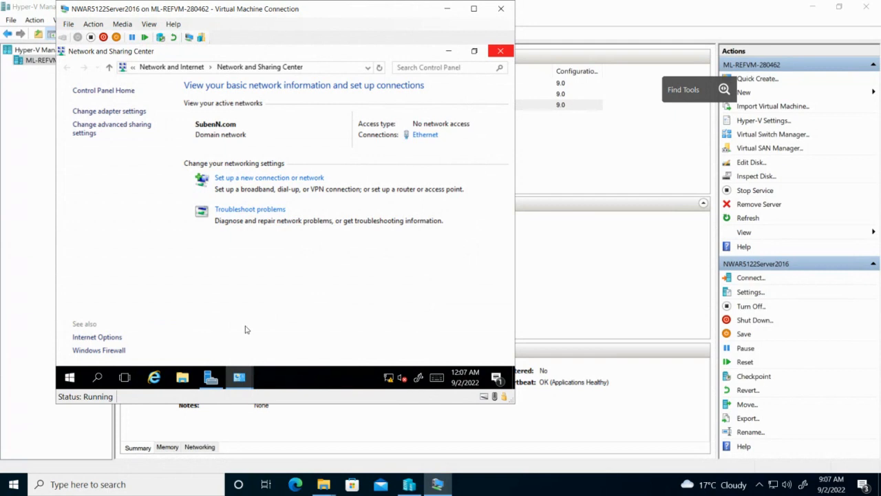
click(239, 377)
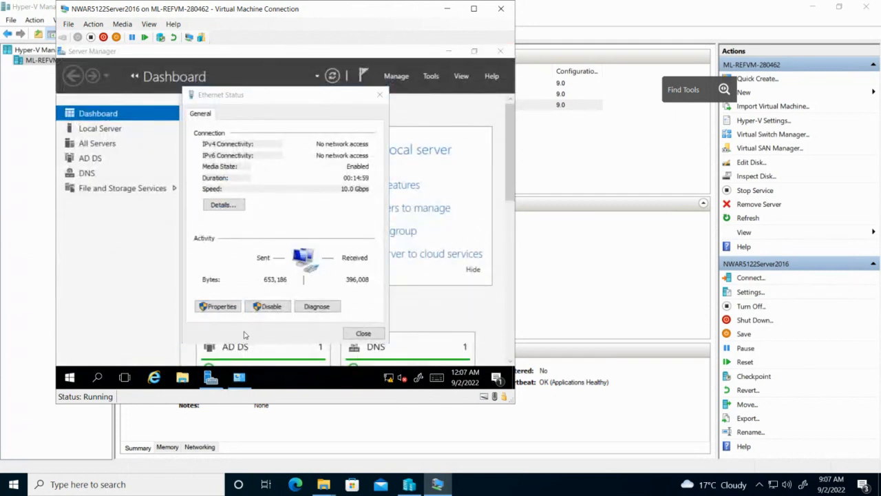
click(380, 96)
click(380, 95)
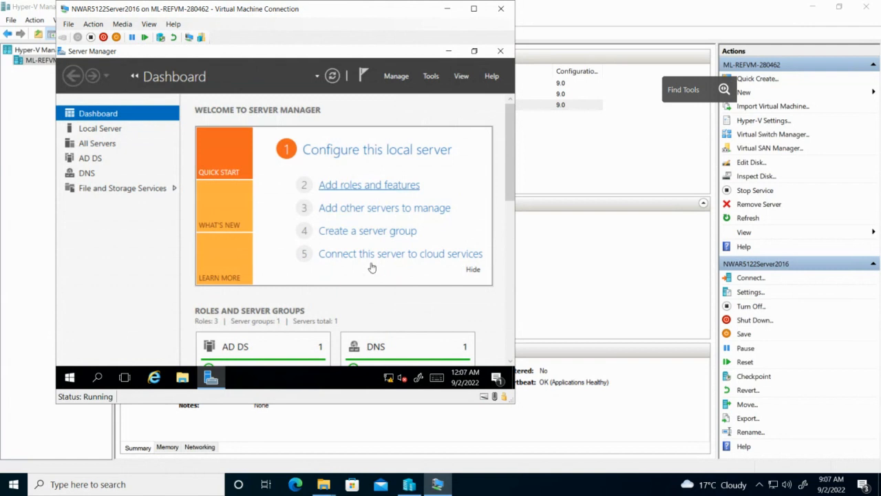
click(182, 378)
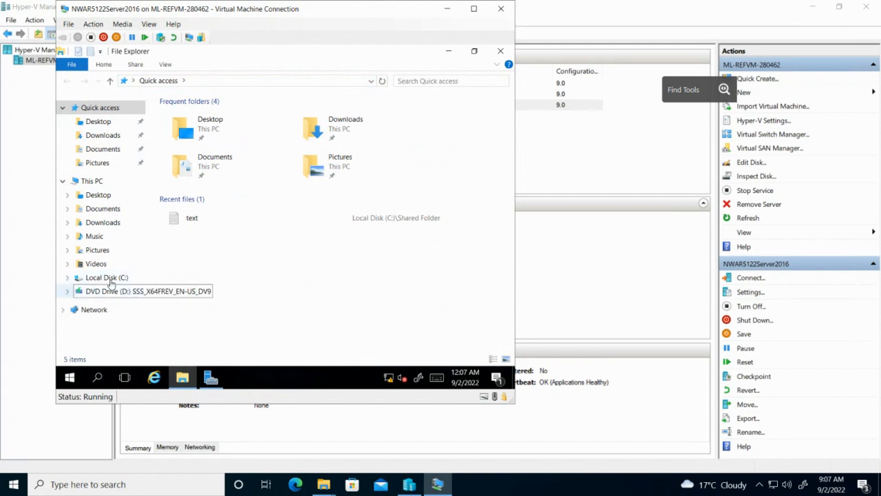
click(108, 277)
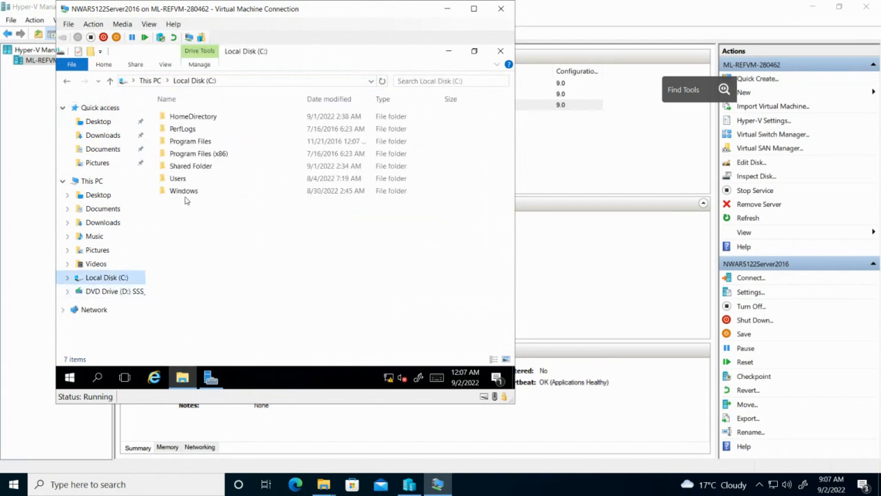
double_click(213, 118)
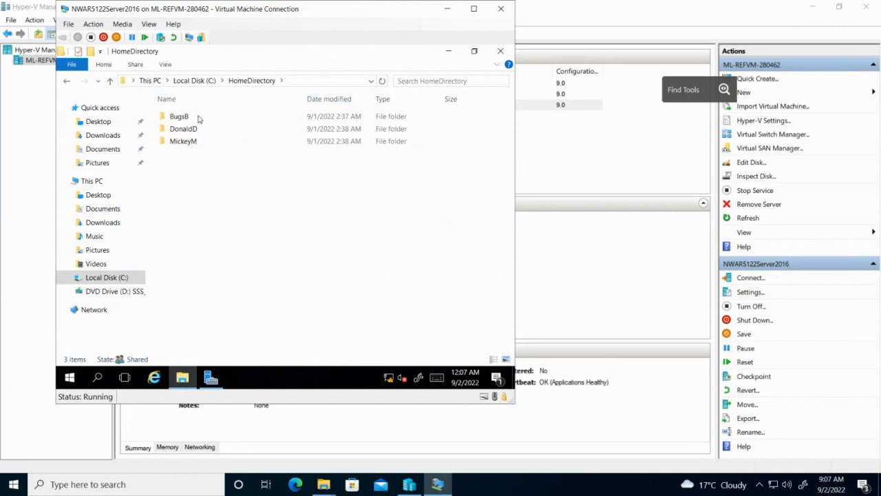
double_click(198, 119)
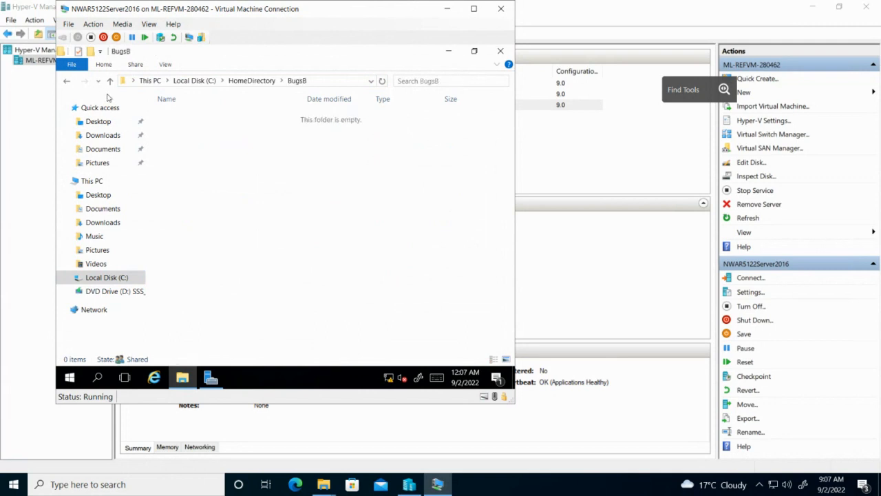
click(67, 83)
click(66, 83)
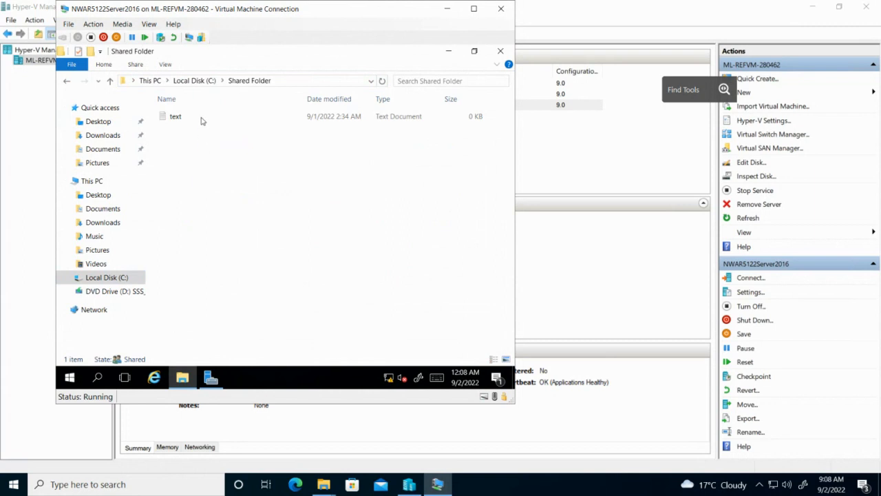
click(201, 121)
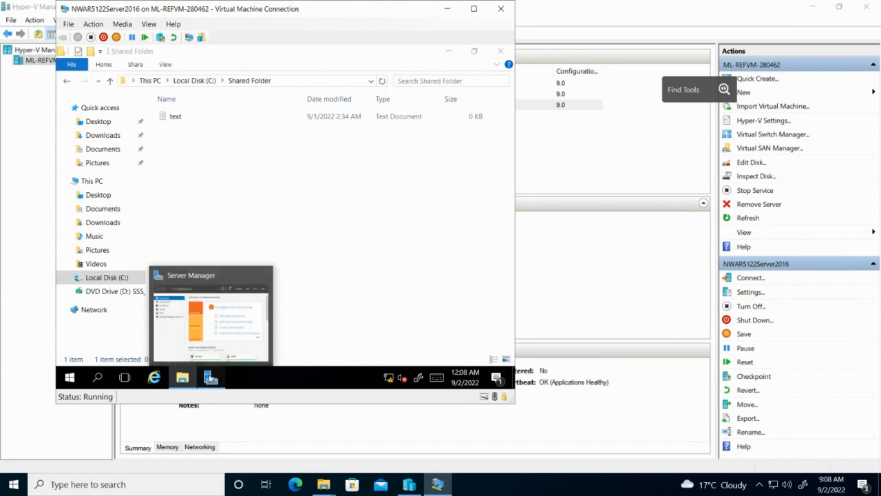
click(210, 377)
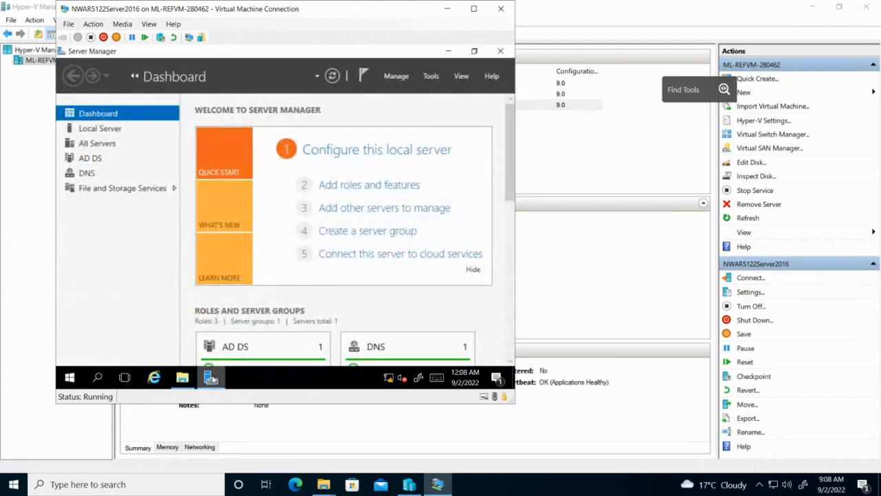
click(210, 377)
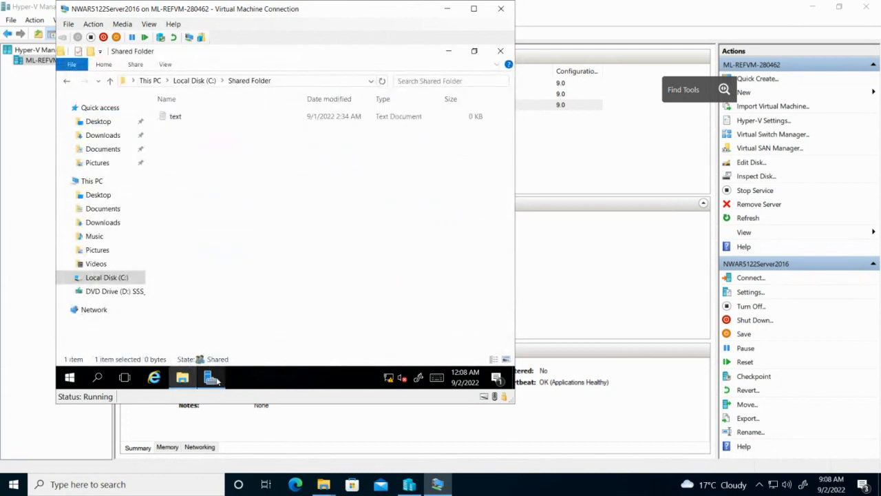
click(213, 379)
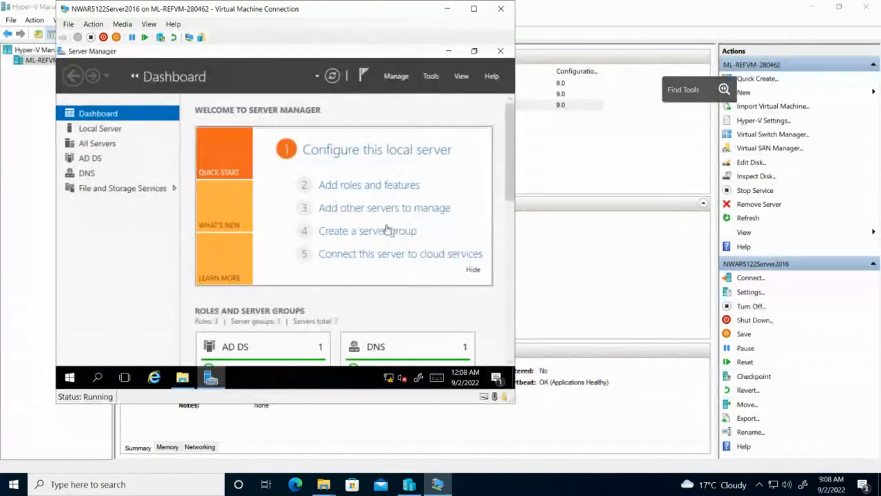
Verify an ou_Design user's home folder maps to W: in Active Directory, then select CNOS5112Win10PC01
click(430, 76)
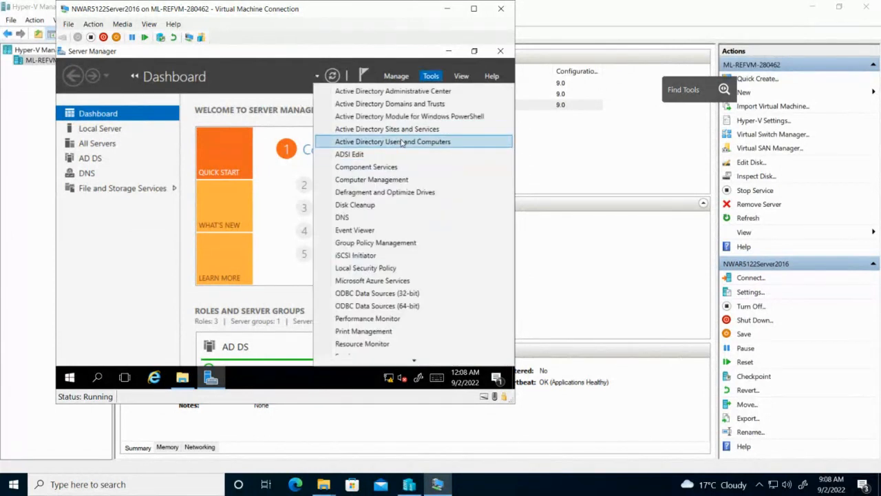
click(402, 142)
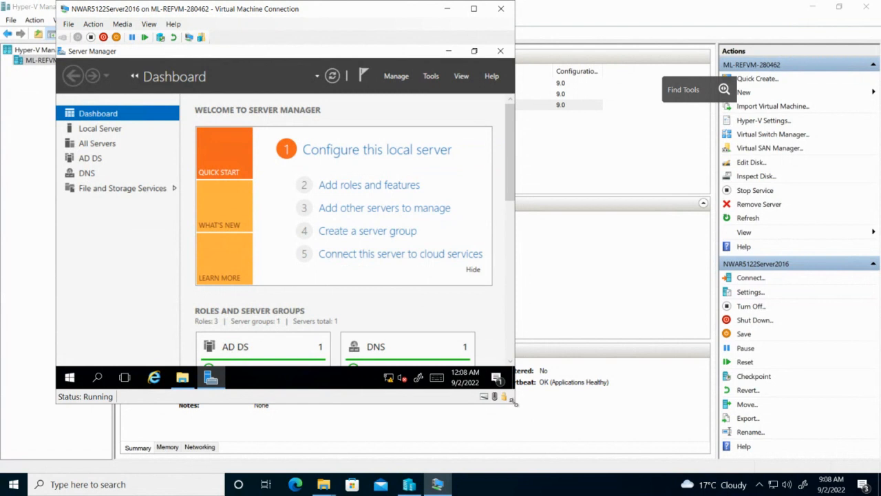
drag(514, 403, 647, 451)
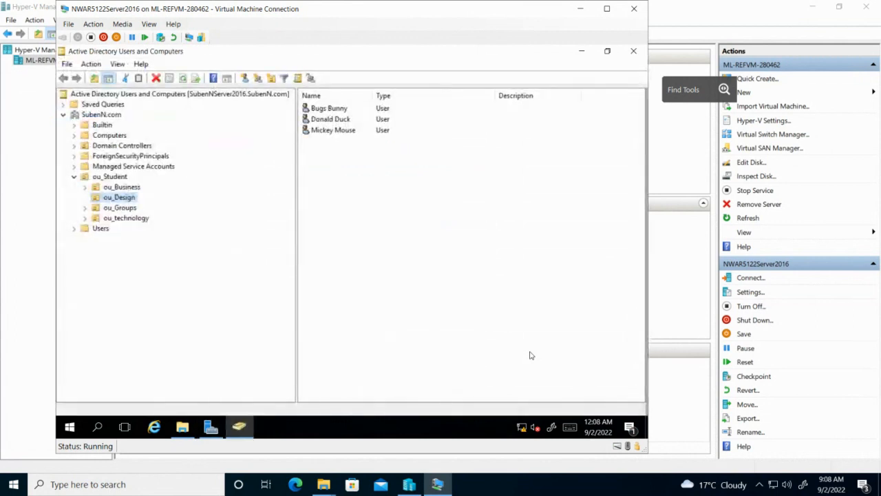
click(345, 112)
double_click(345, 111)
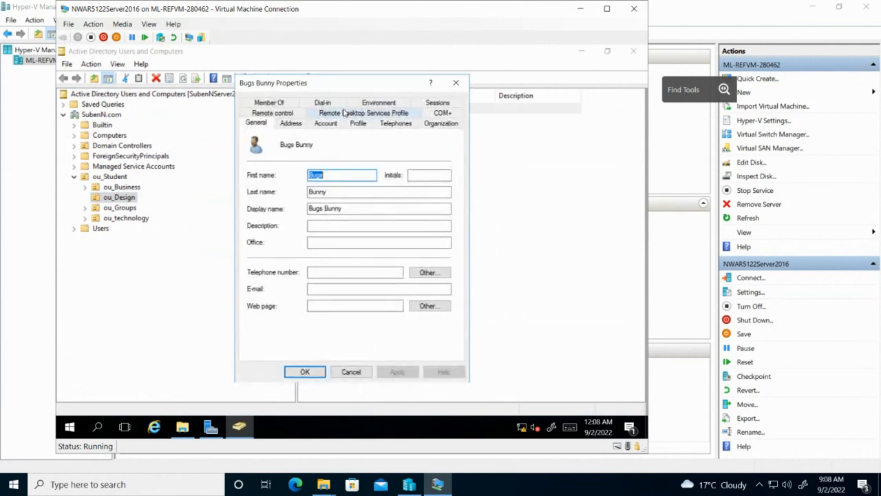
click(359, 124)
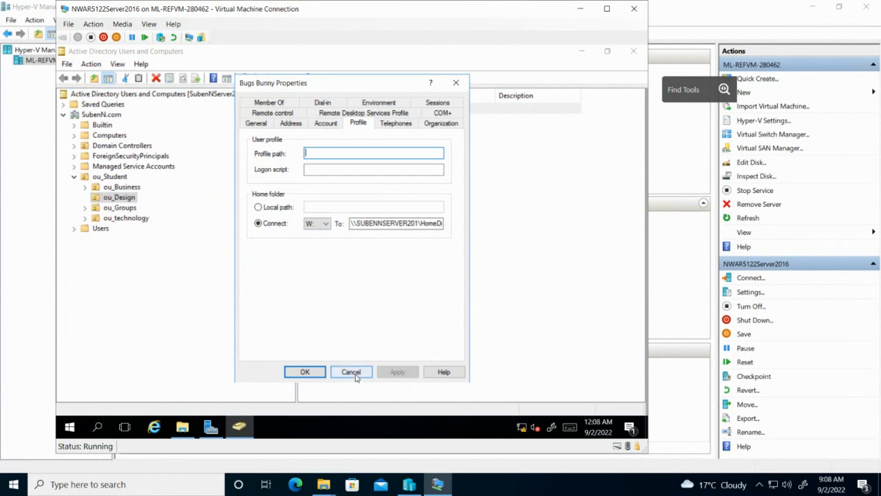
click(306, 371)
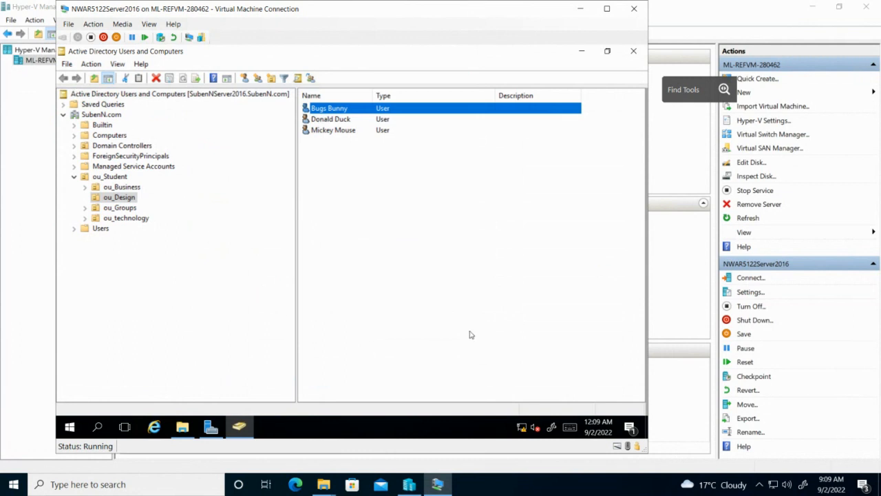
click(438, 483)
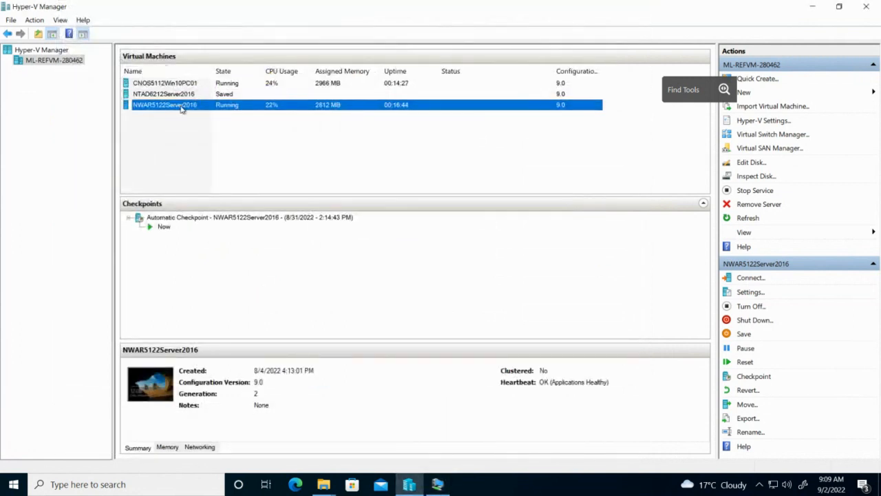
click(185, 83)
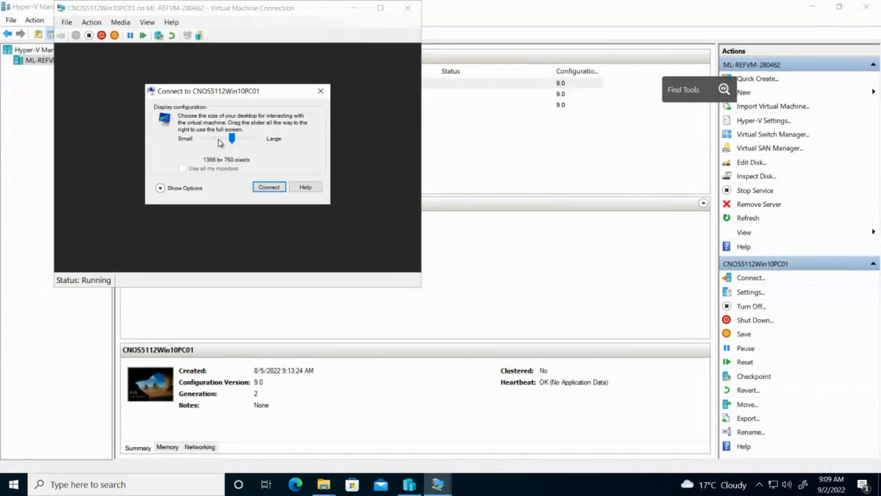
Connect to CNOS5112Win10PC01 at 1280 by 720 and enter its sign-in password
drag(220, 141, 211, 143)
click(268, 187)
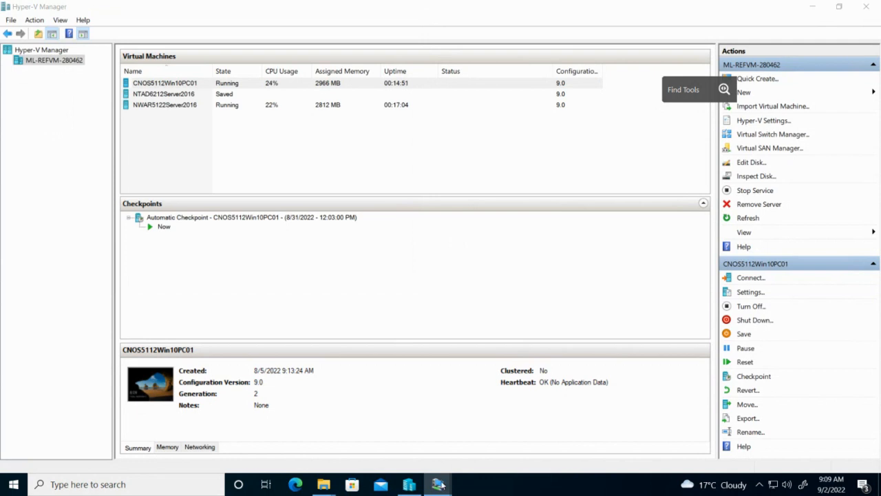
mouse_move(437, 484)
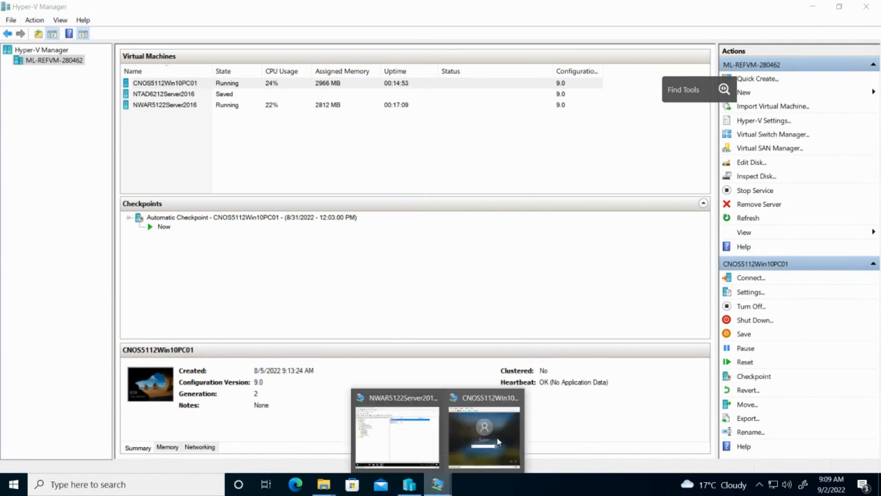
click(476, 415)
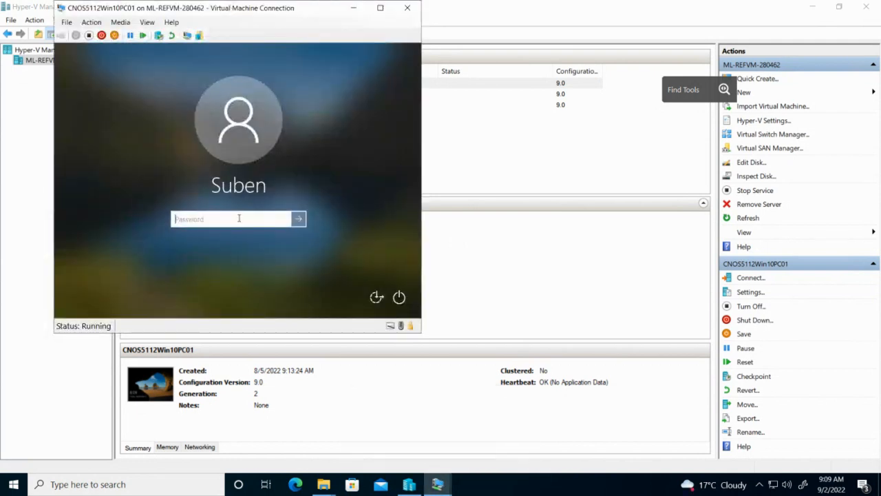
text(P)
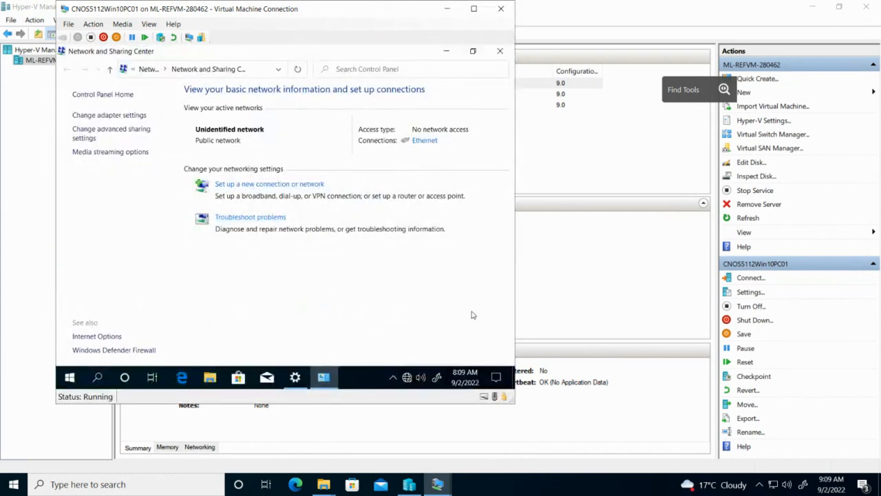
Close the network windows and open the client's System About page in Settings
click(502, 54)
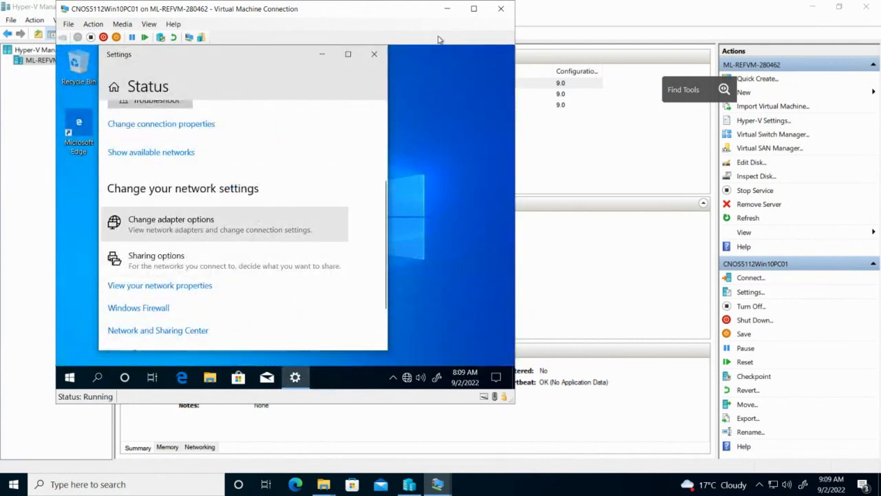
click(376, 56)
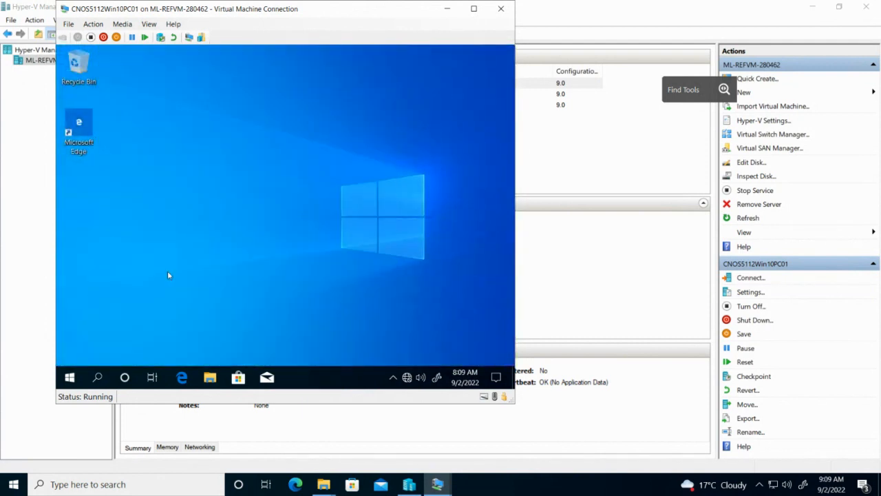
click(73, 377)
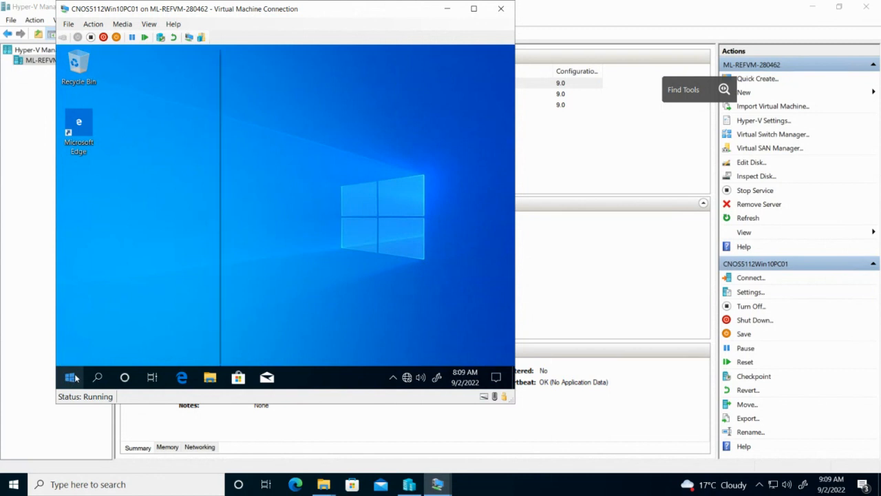
right_click(73, 377)
mouse_move(162, 348)
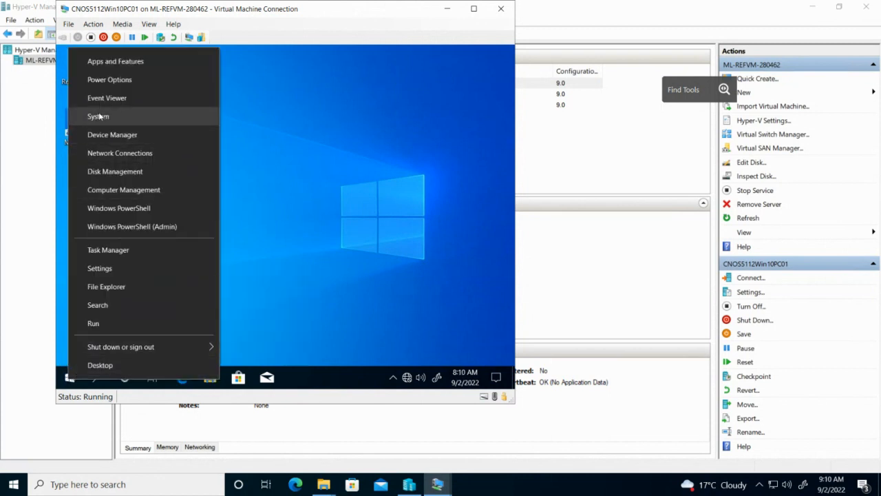
key(Return)
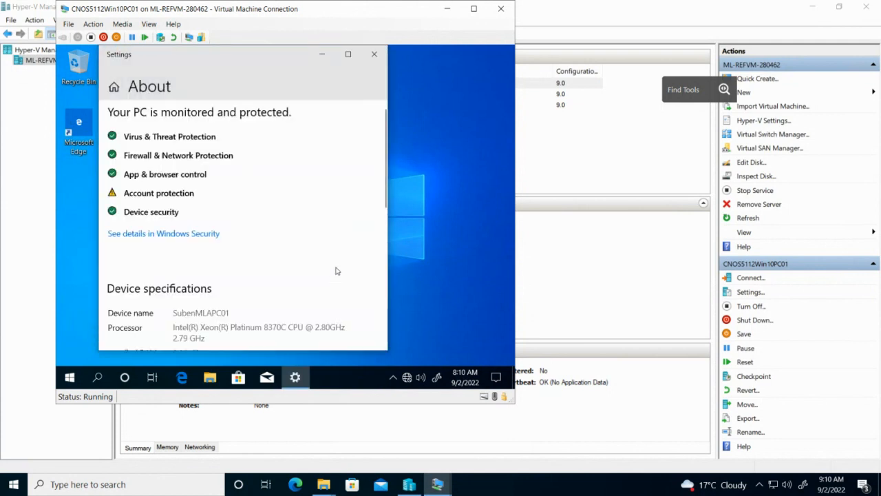
click(348, 54)
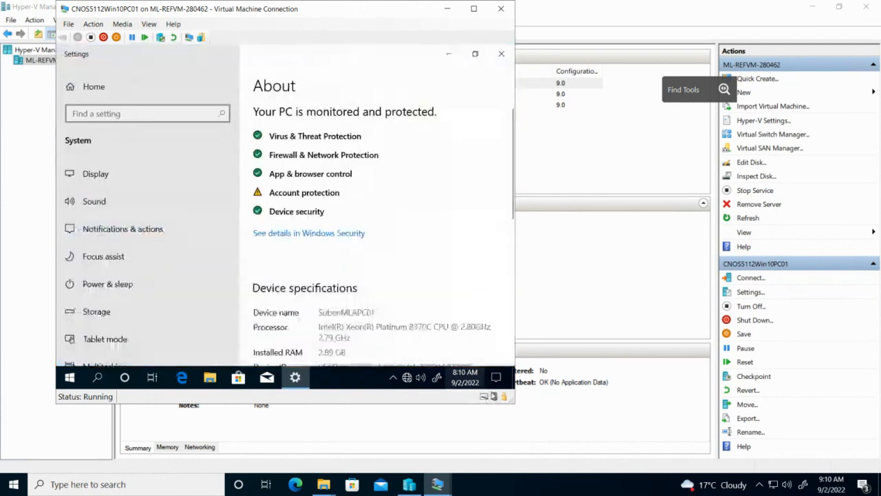
drag(512, 401, 645, 463)
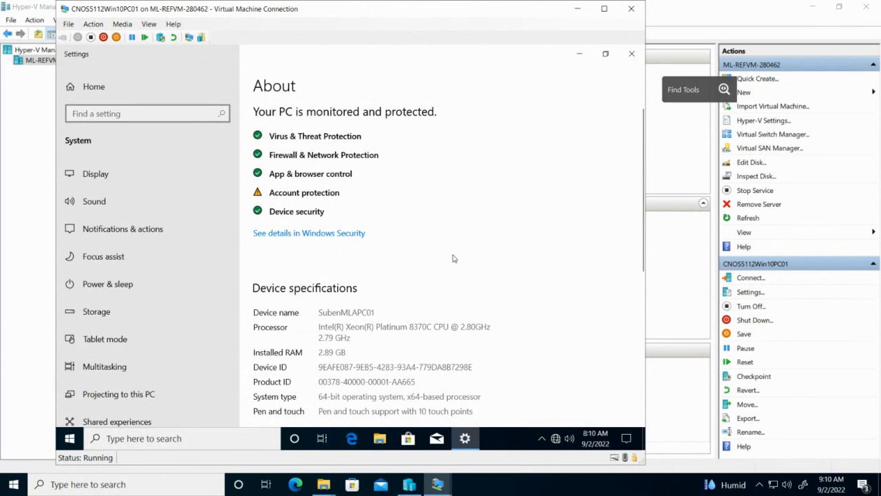
scroll(455, 261, down, 8)
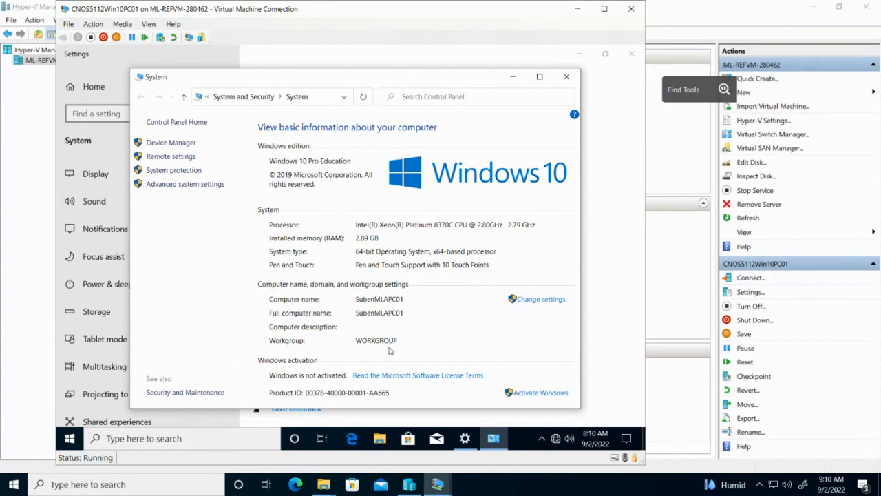
Change the client PC's membership from workgroup to the subenn.com domain
click(555, 301)
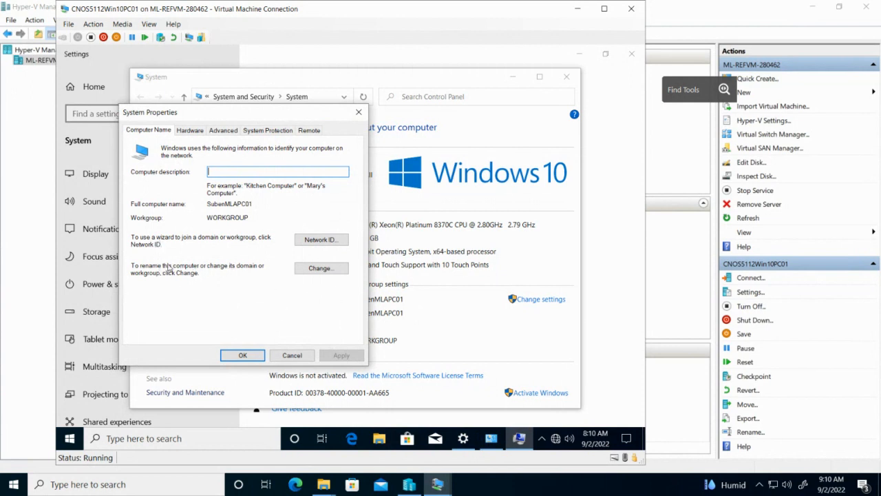
click(332, 269)
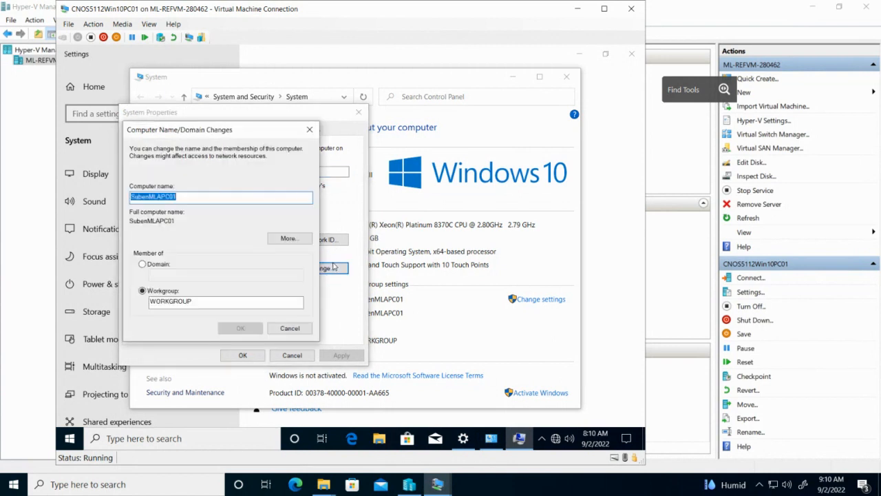
click(156, 264)
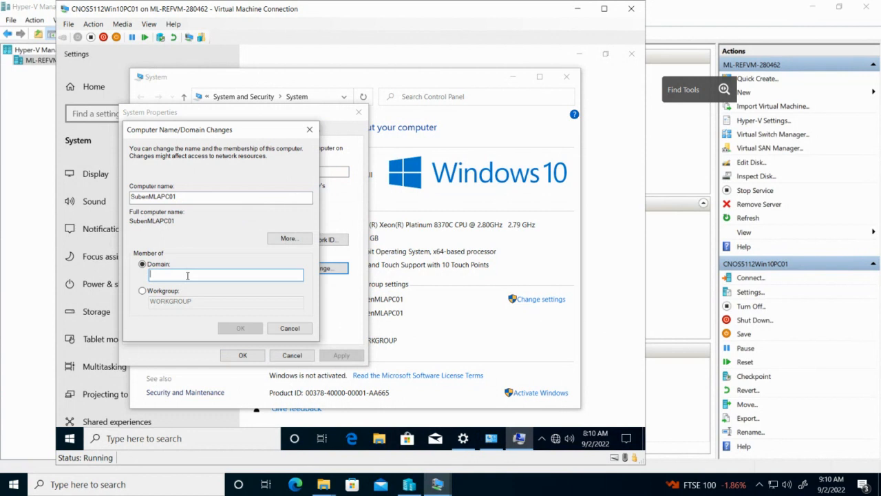
text(suben)
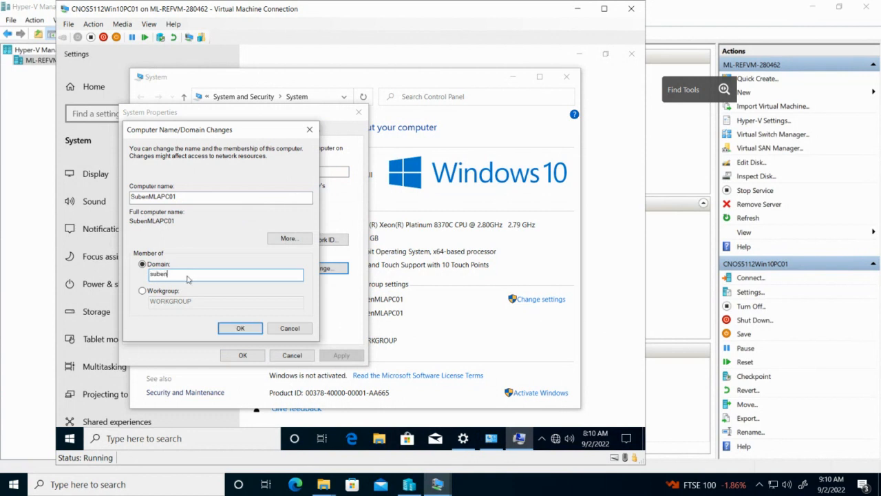
text(n)
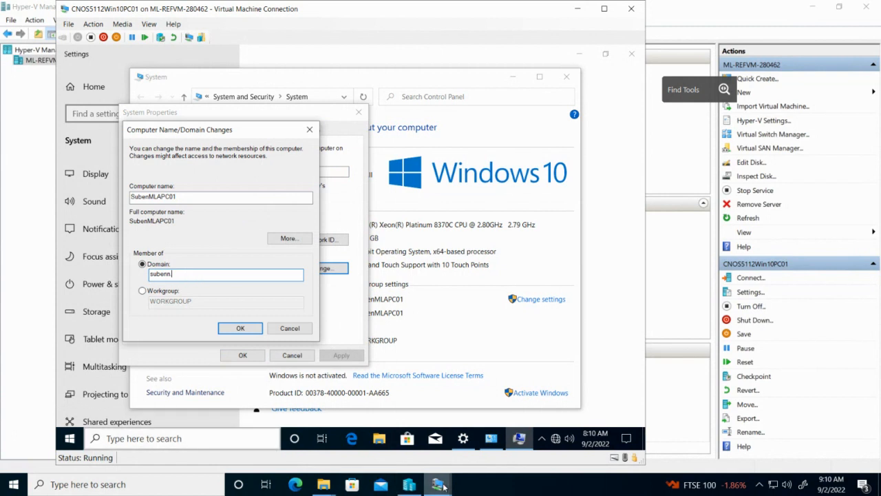
mouse_move(444, 486)
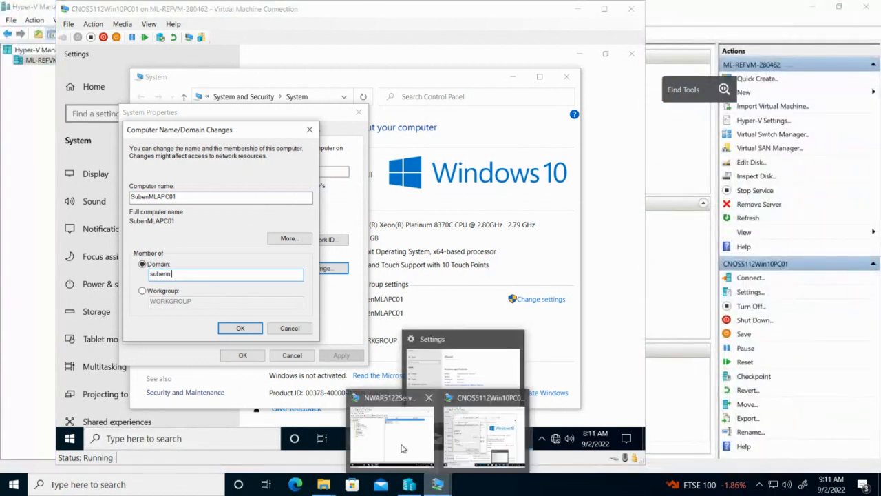
click(403, 448)
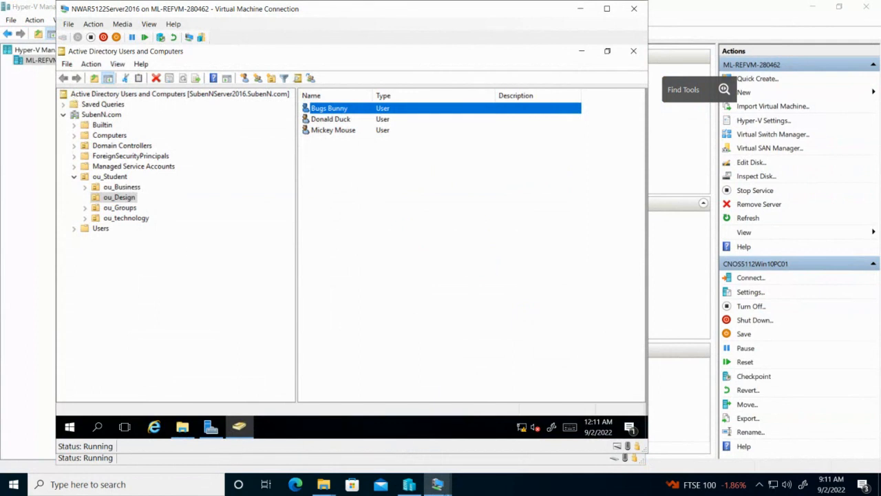
mouse_move(435, 483)
click(468, 444)
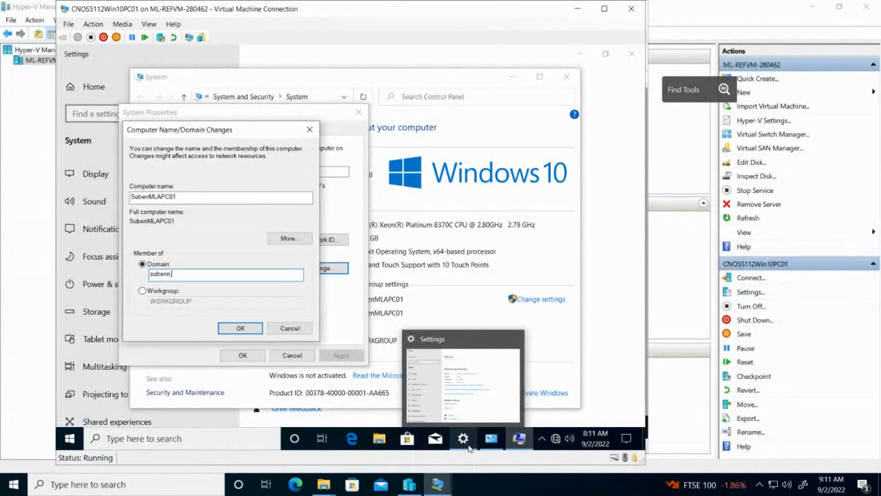
text(.com)
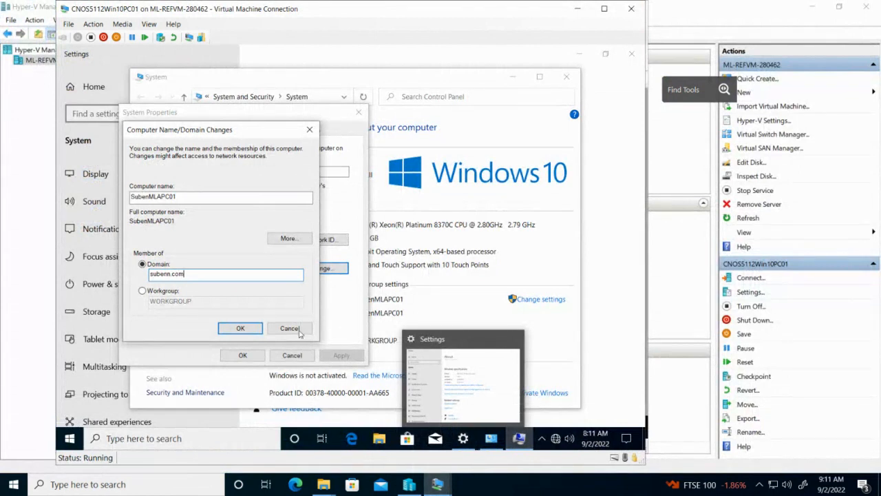
key(Return)
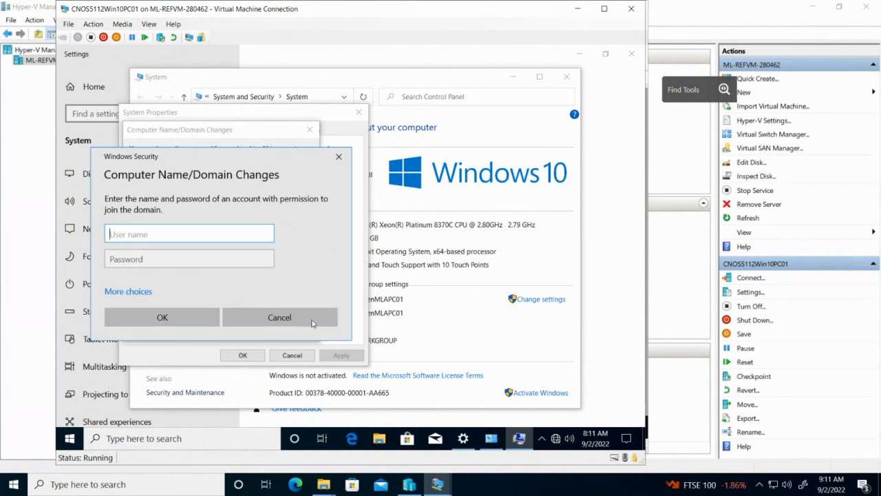
Enter the domain administrator user name and password to authorize the join
text(administrator)
key(Tab)
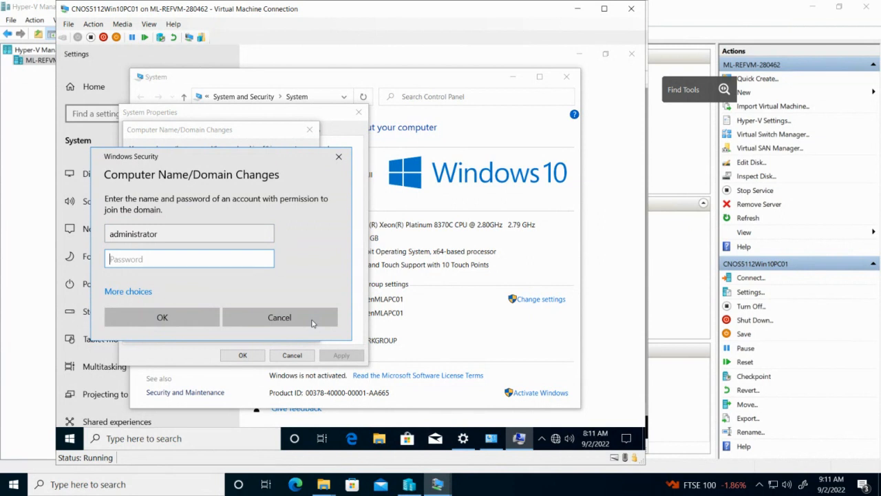
text(******)
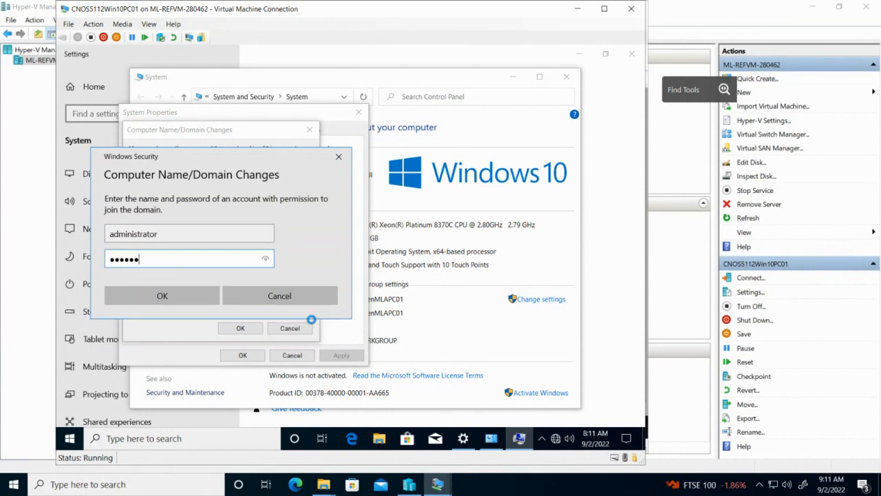
text(***)
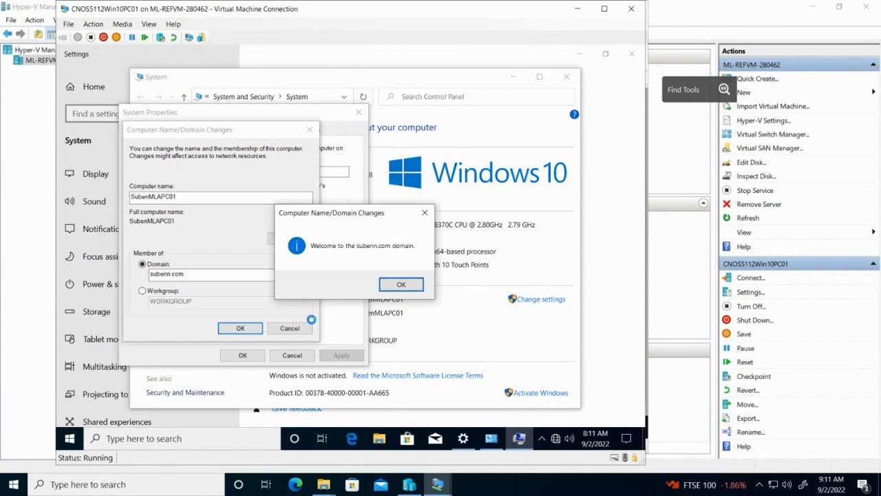
Acknowledge the subenn.com welcome and restart notices, close System Properties, and restart now
click(385, 285)
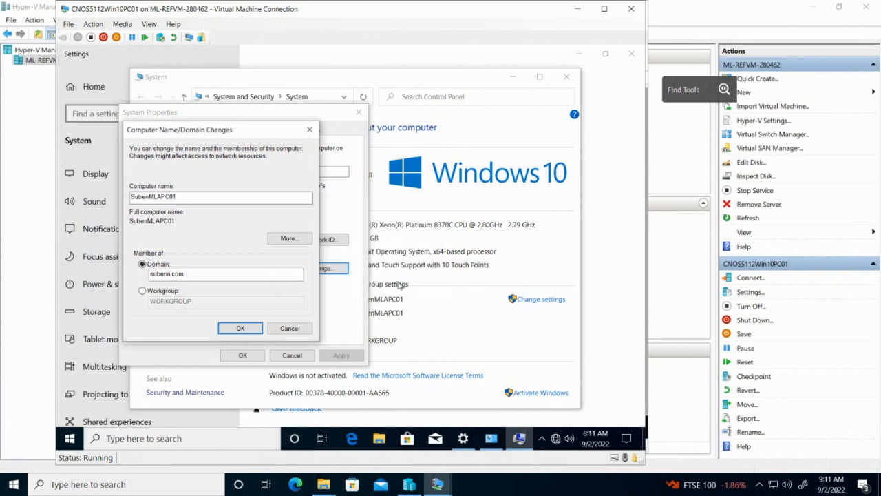
click(421, 258)
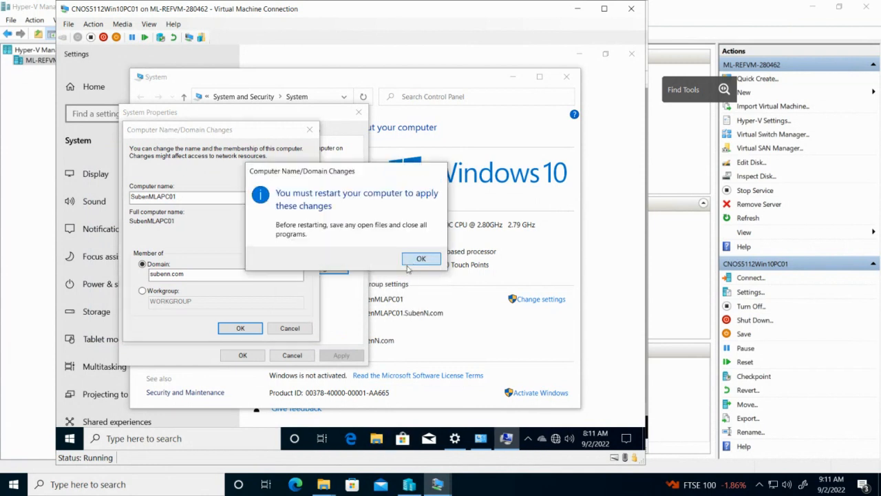
click(246, 357)
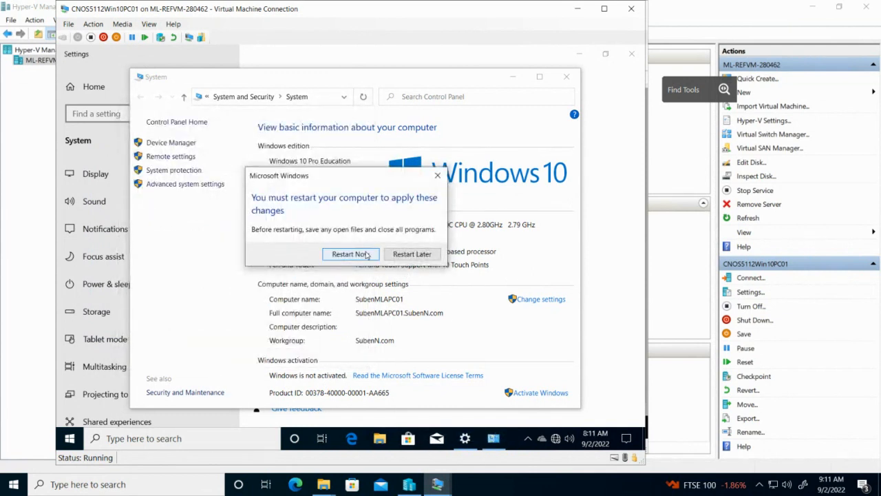
click(357, 255)
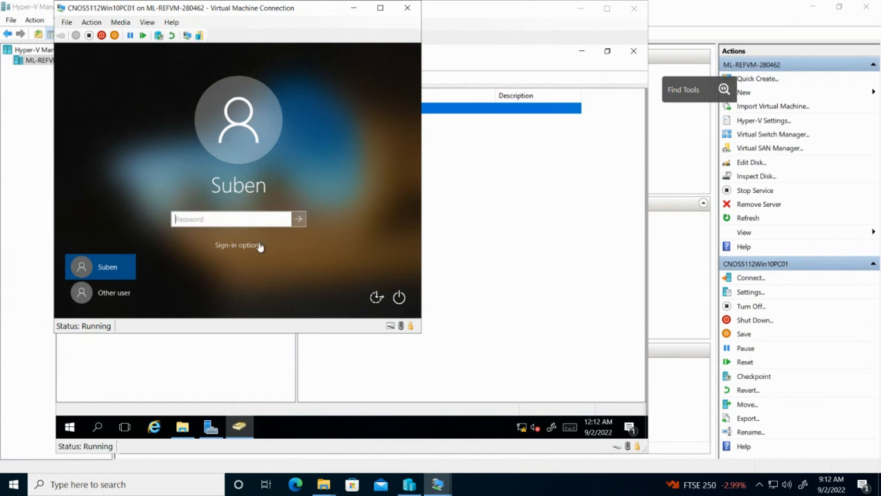
Try signing in to the client as another domain user and dismiss the incorrect-password error
click(249, 246)
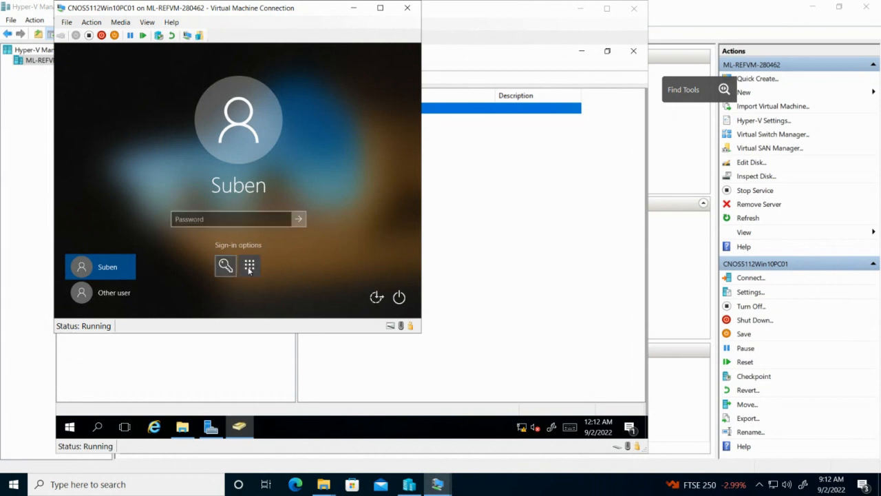
click(289, 220)
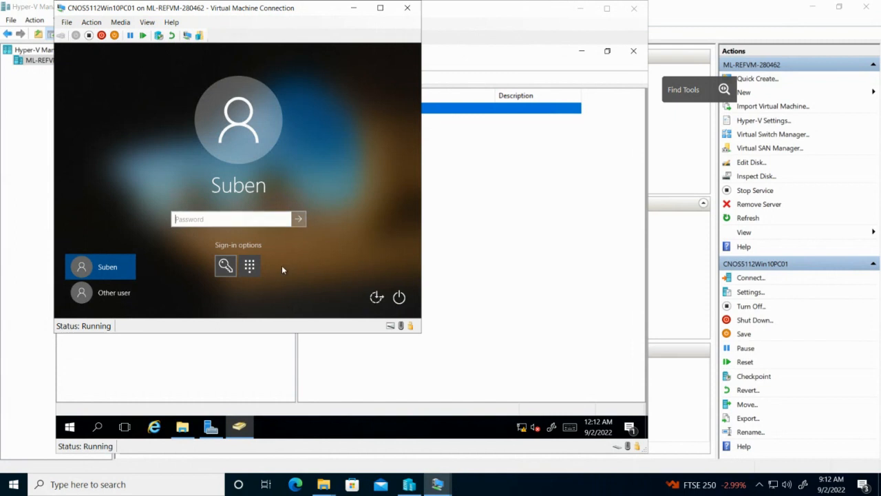
click(119, 292)
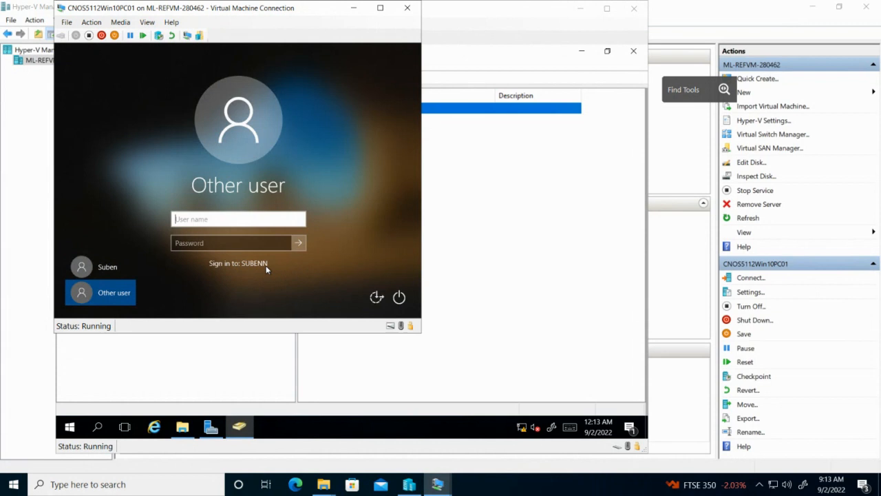
text(bugb)
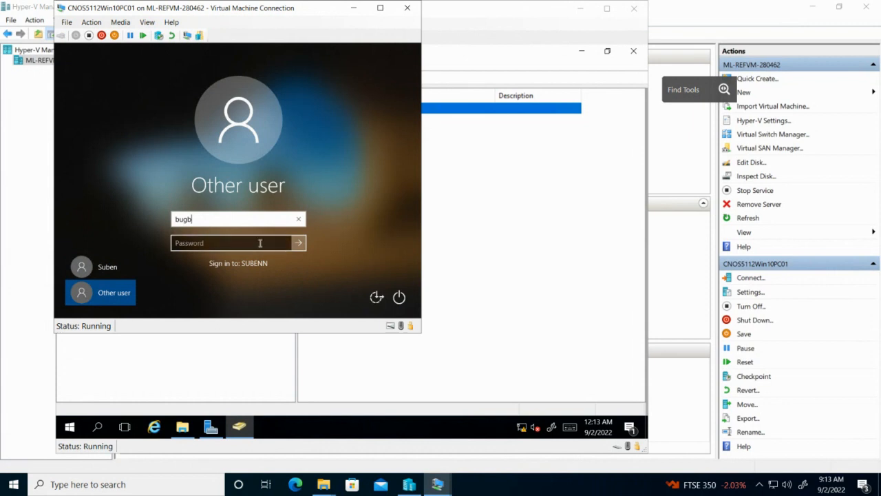
click(260, 243)
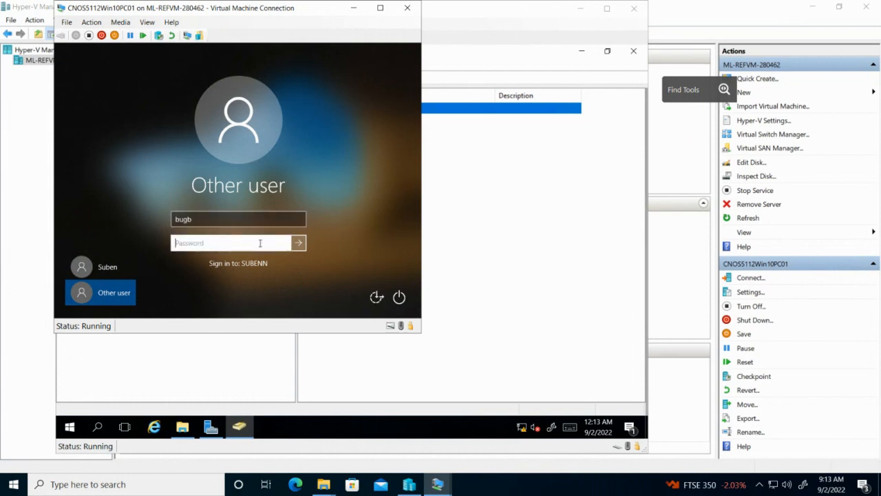
text(•••••••••)
key(Return)
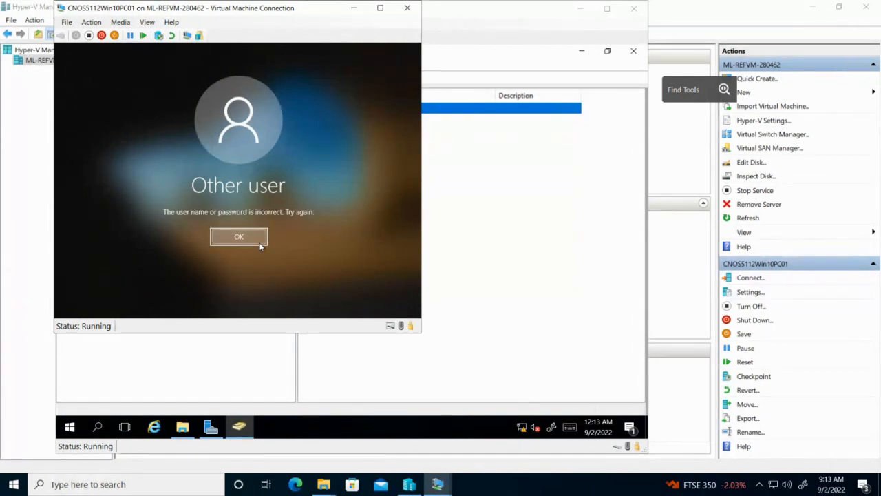
click(250, 236)
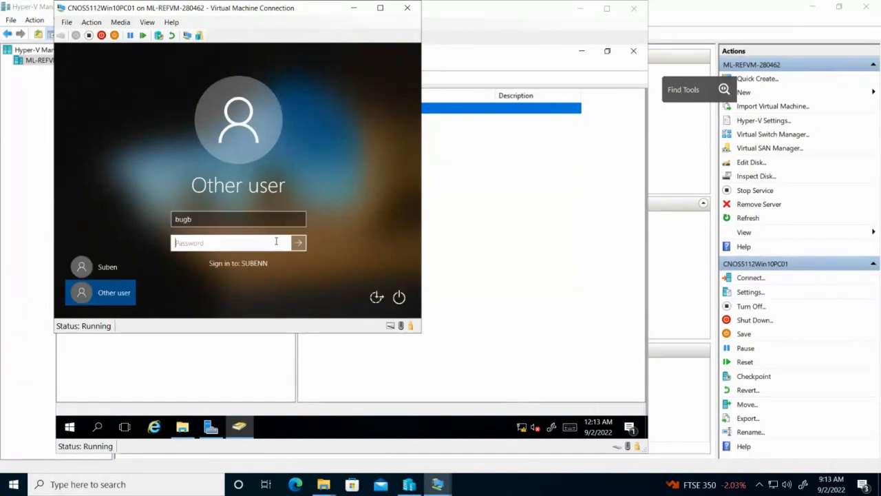
Open the first ou_Design user's properties to check its logon name, then close them unchanged
click(476, 221)
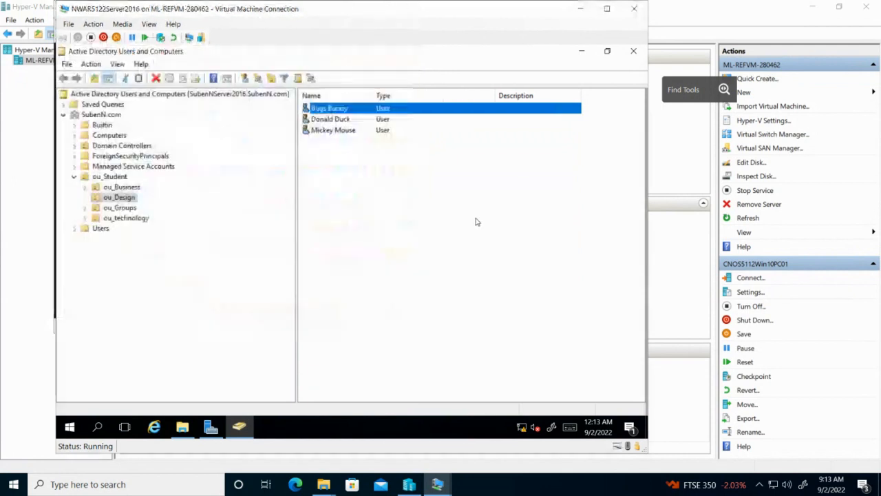
click(331, 110)
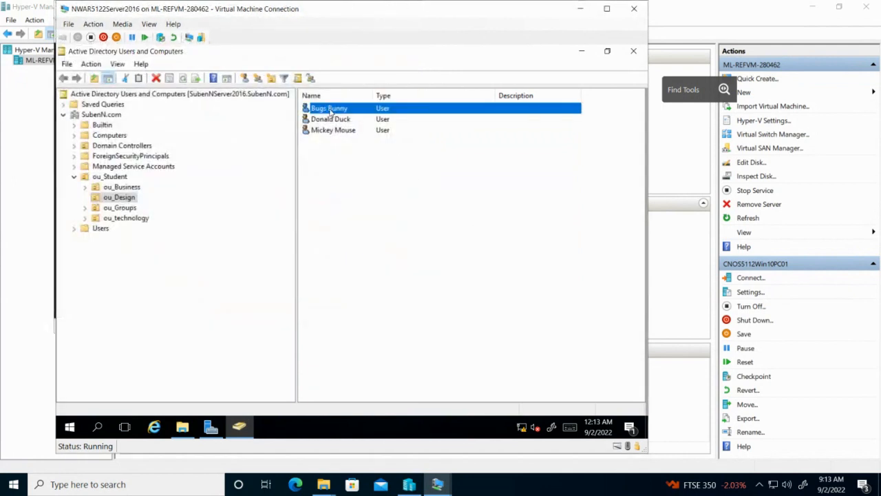
double_click(331, 110)
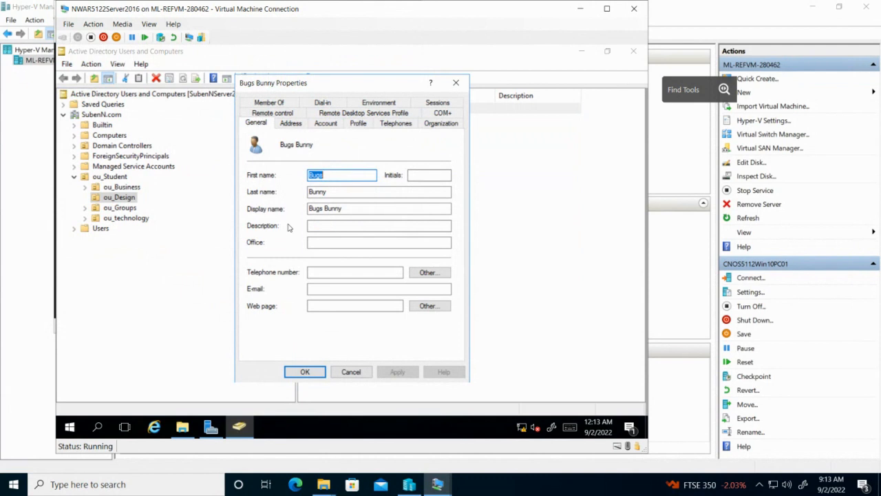
click(331, 125)
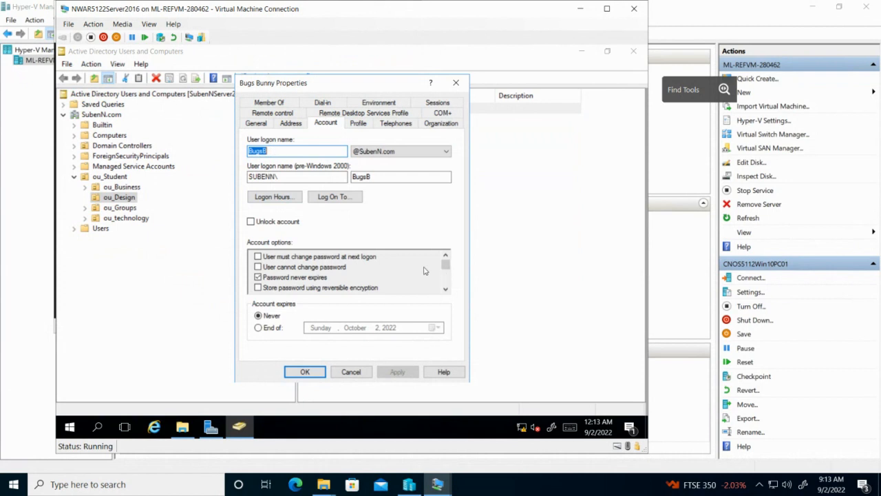
click(352, 372)
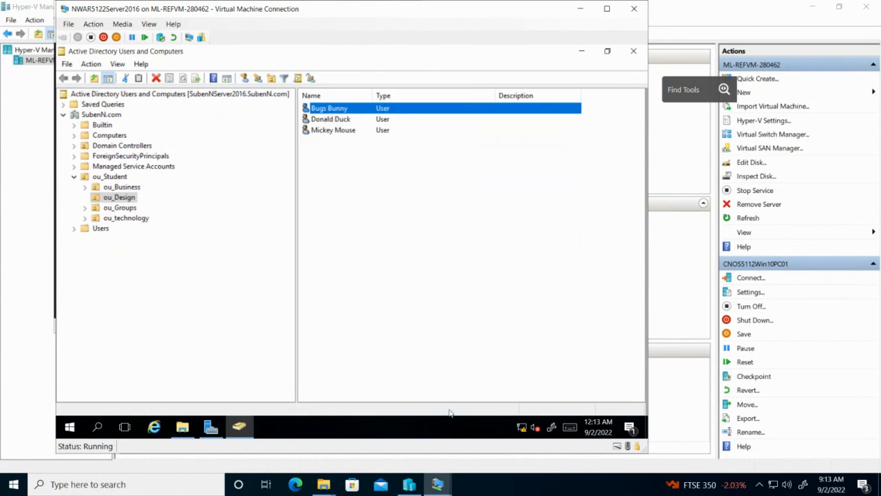
click(437, 484)
Attempt the client VM sign-in as the domain user, correcting the user name ending to 'sb' and entering the password
click(509, 429)
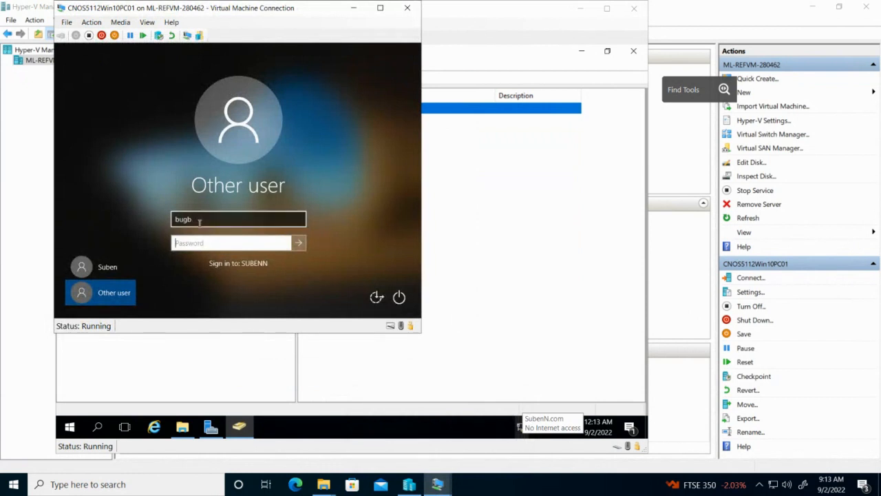
click(200, 221)
key(BackSpace)
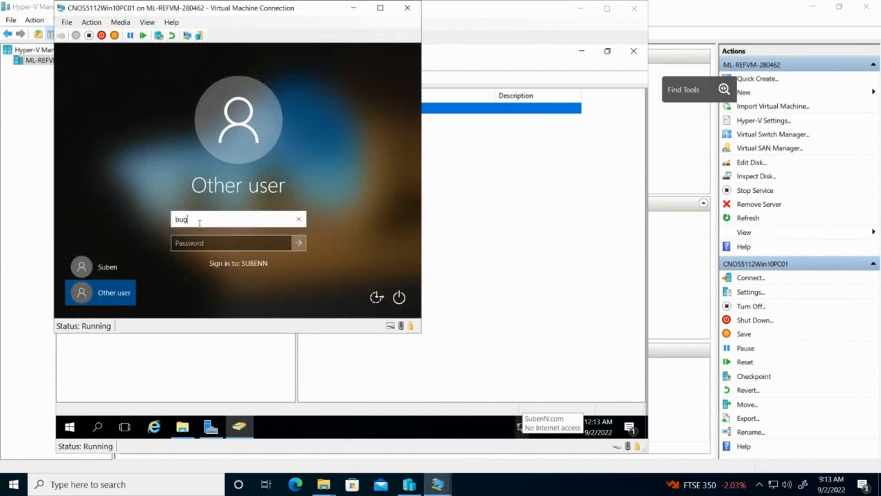
text(sb)
click(208, 243)
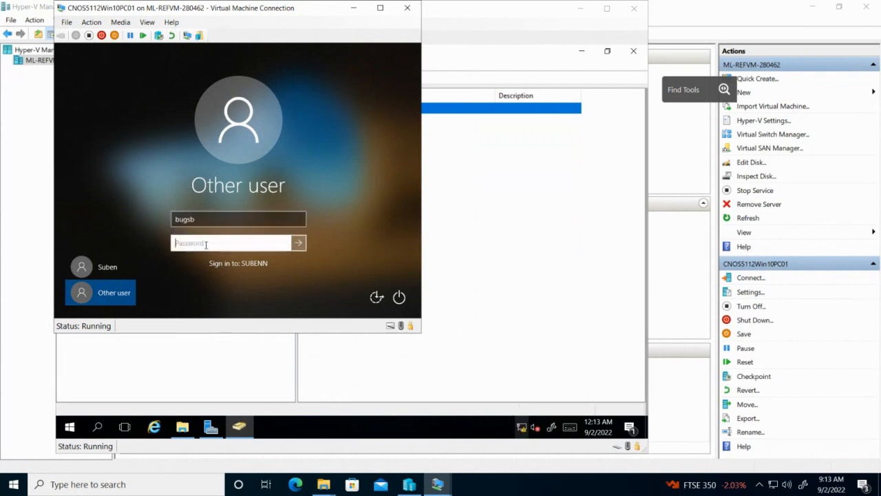
text(******)
key(Return)
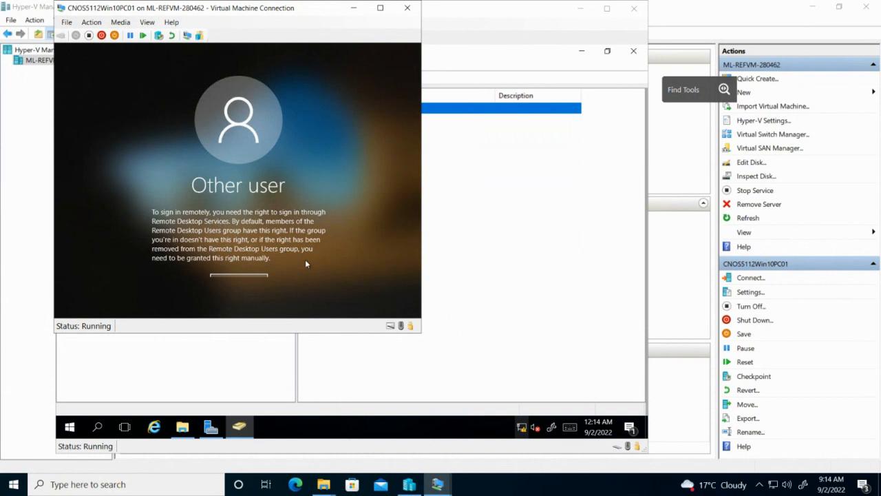
Add the first ou_Design user to Domain Admins via Add to a group, searching 'doma', and dismiss the confirmation
click(460, 188)
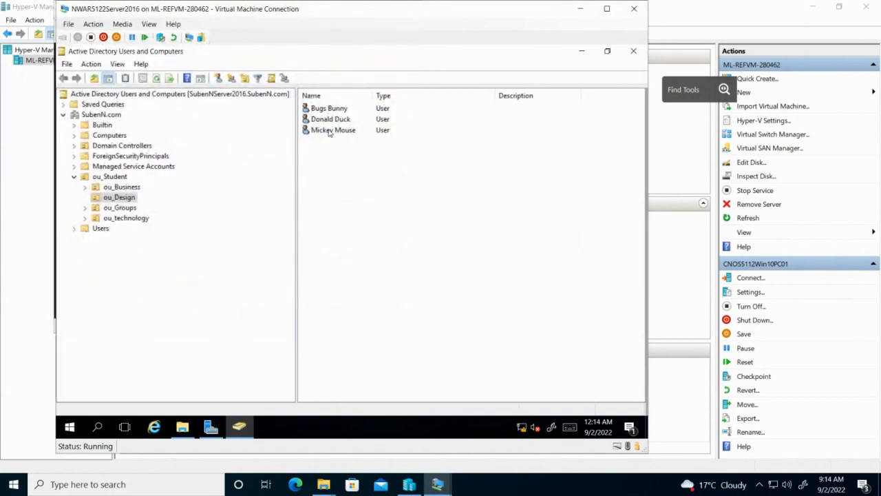
click(340, 110)
right_click(341, 110)
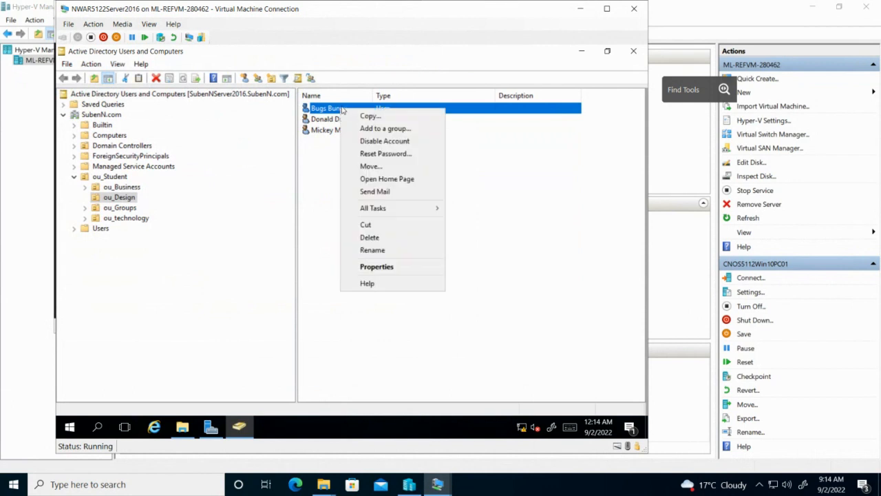
click(378, 129)
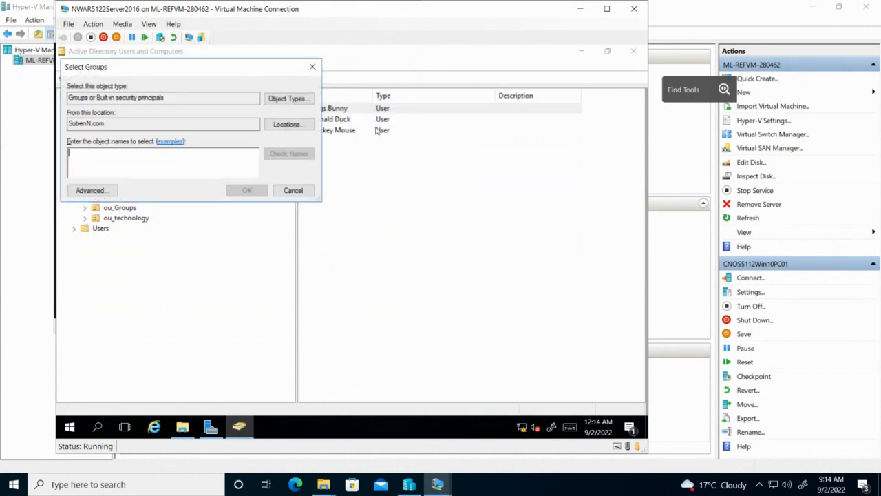
text(domain)
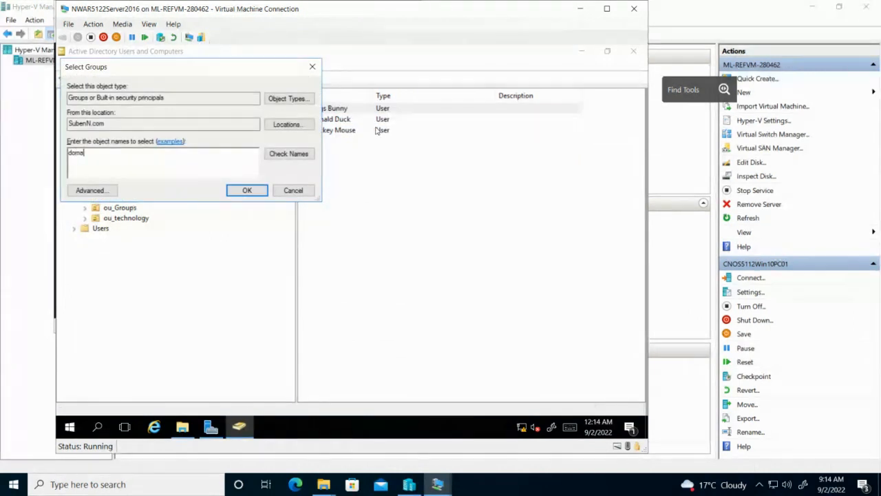
click(276, 156)
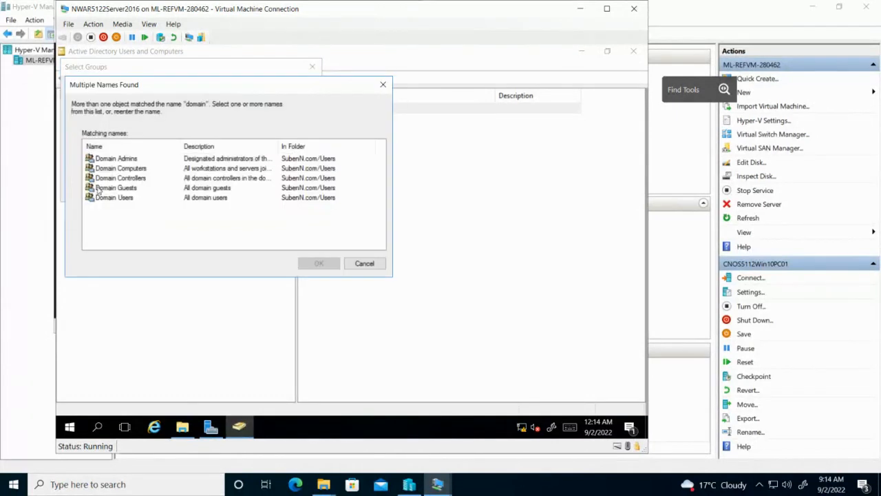
click(116, 158)
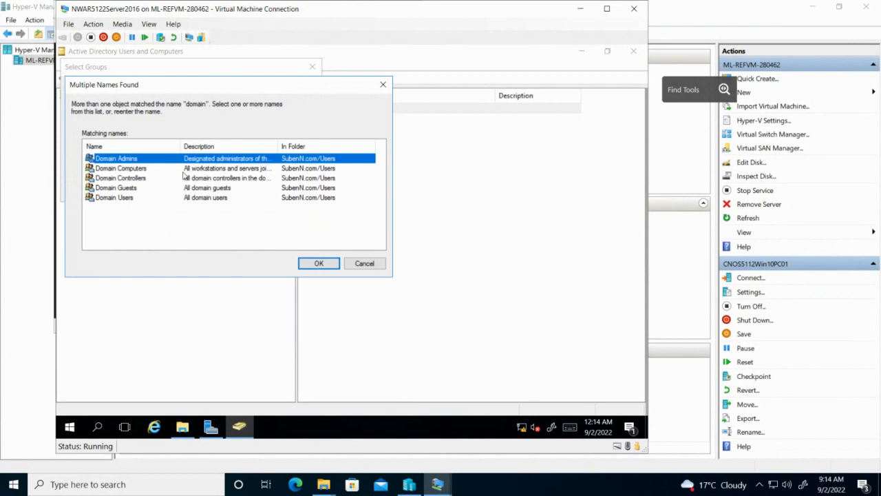
click(315, 263)
click(256, 192)
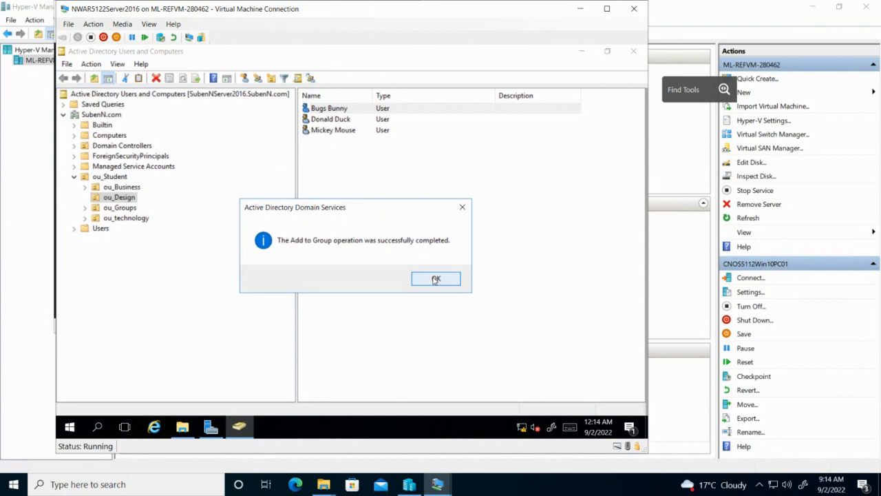
click(436, 279)
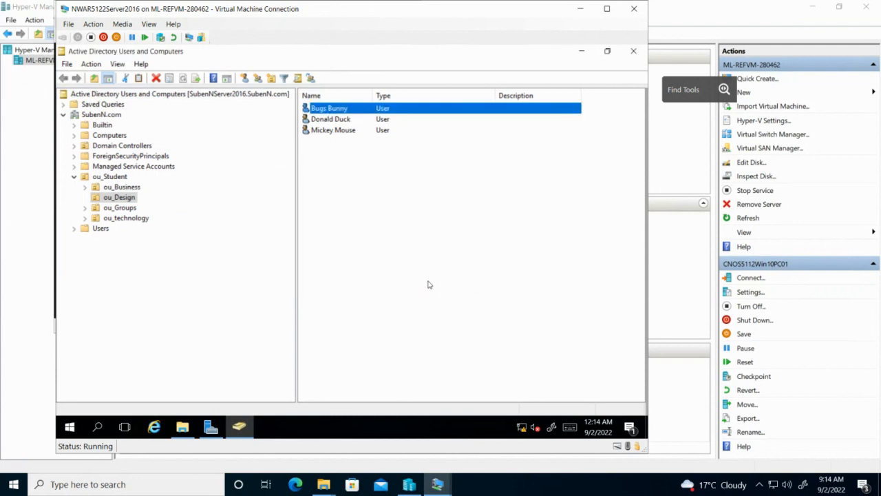
click(438, 484)
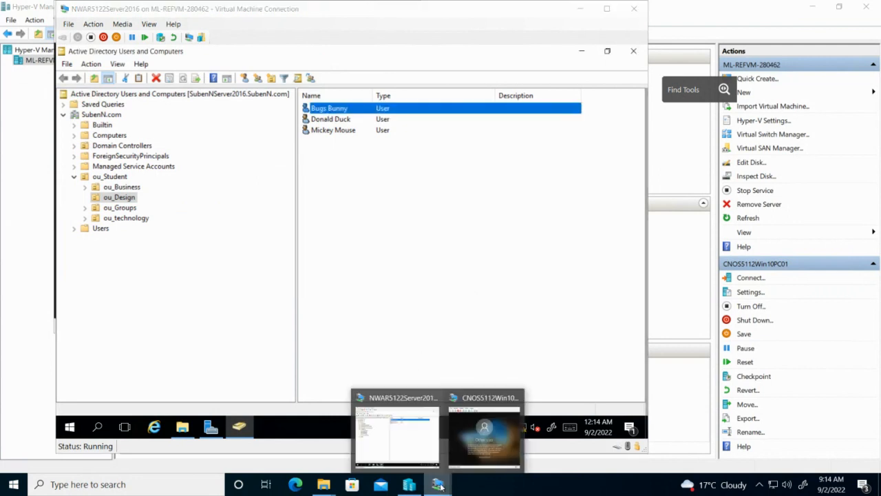
Maximize the client VM window and submit the domain user's password to sign in
click(481, 459)
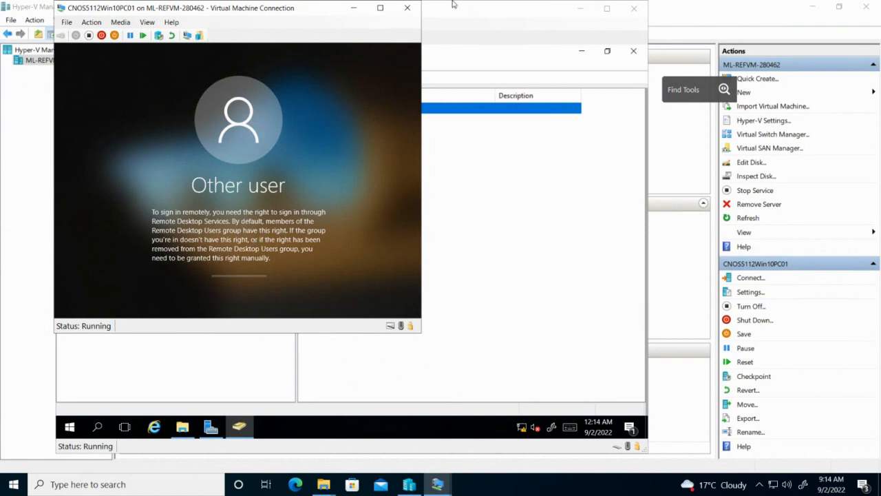
click(380, 8)
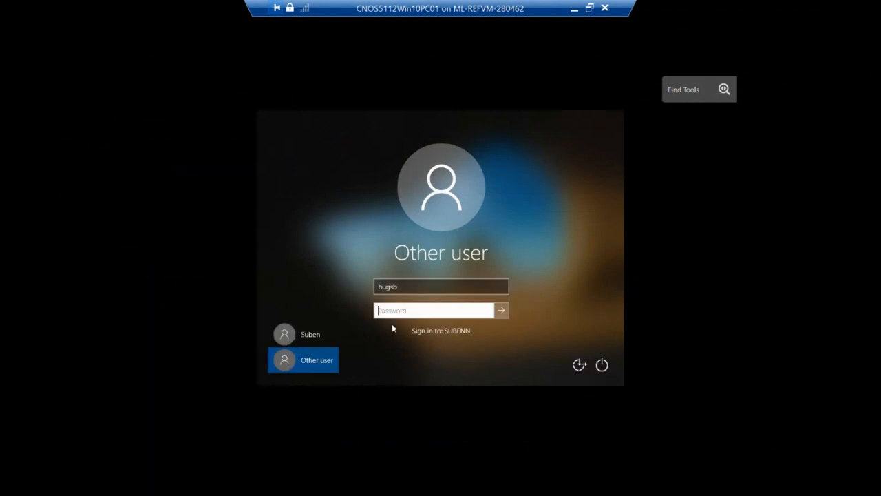
text(P)
key(Return)
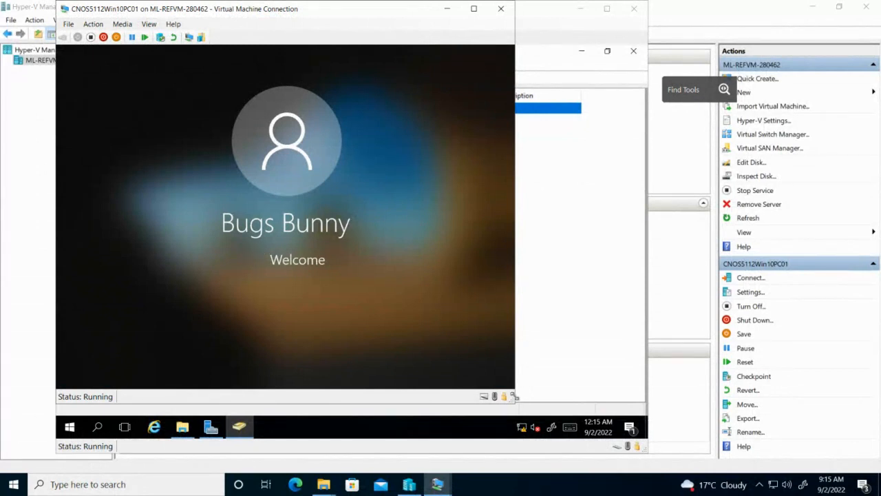
Restore the remote session from full screen and launch File Explorer inside the client VM
mouse_move(564, 4)
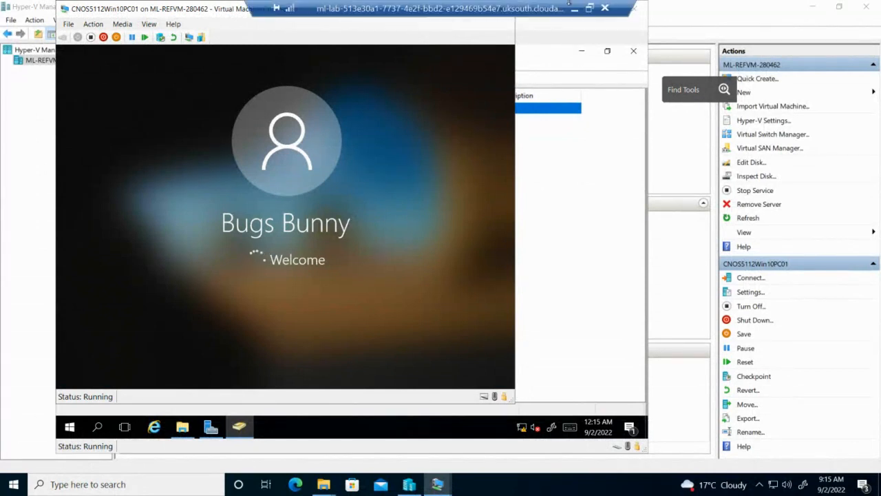
click(590, 9)
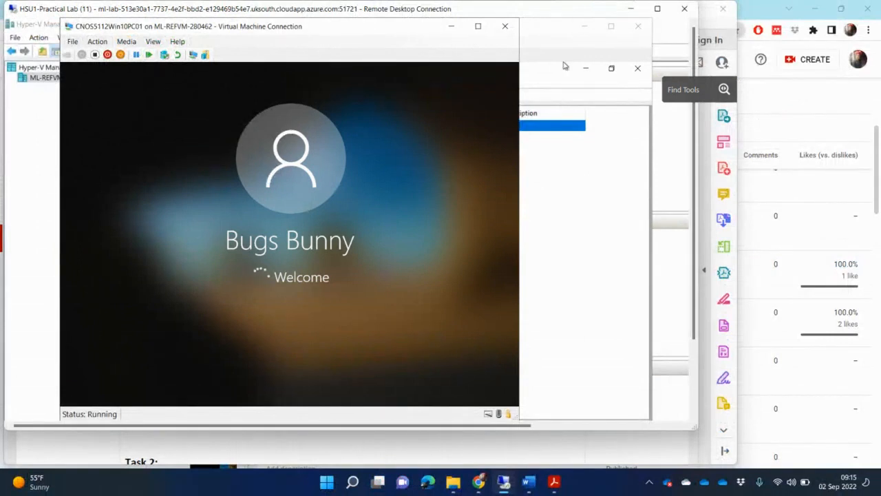
mouse_move(477, 485)
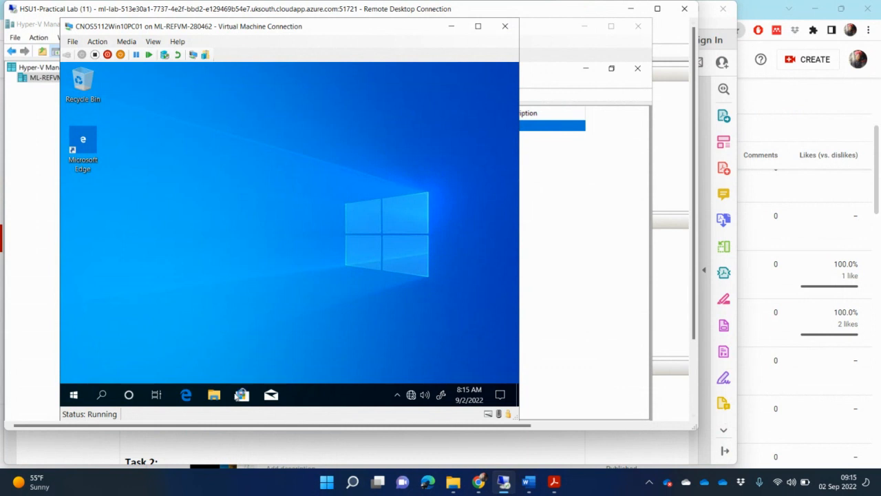
click(215, 397)
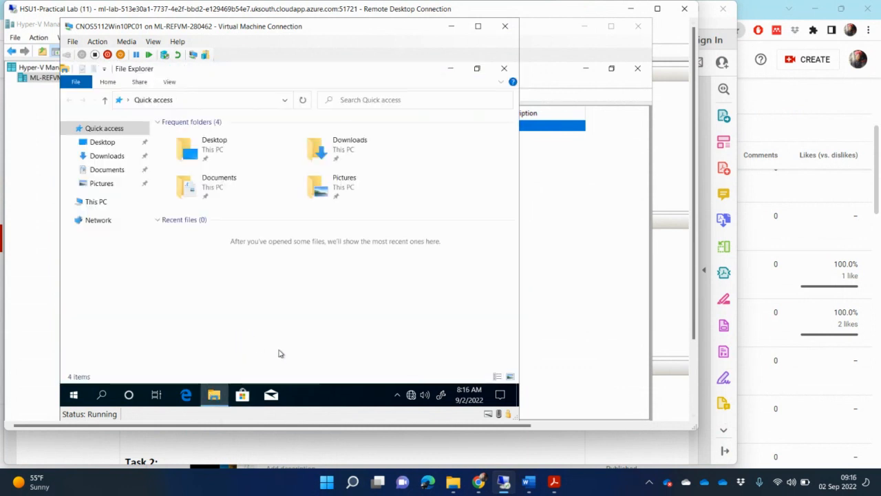
Show This PC full screen with the W: home drive selected, checking it against the PDF task list
click(81, 202)
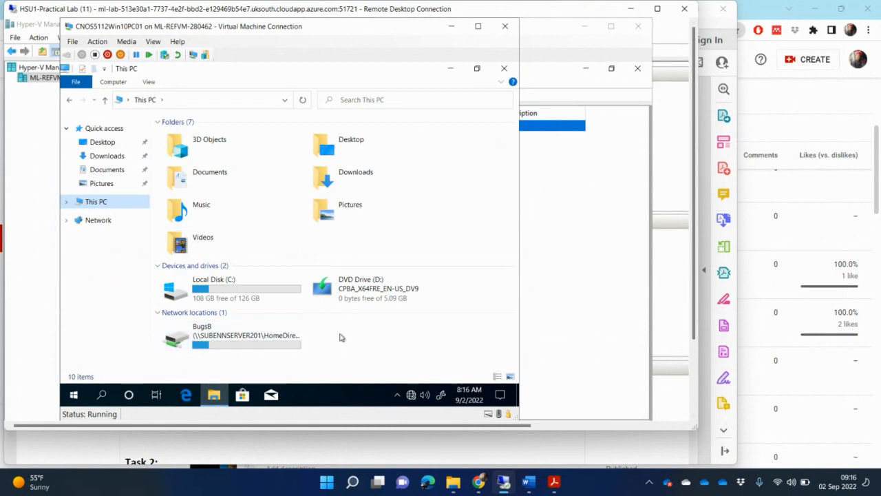
click(478, 28)
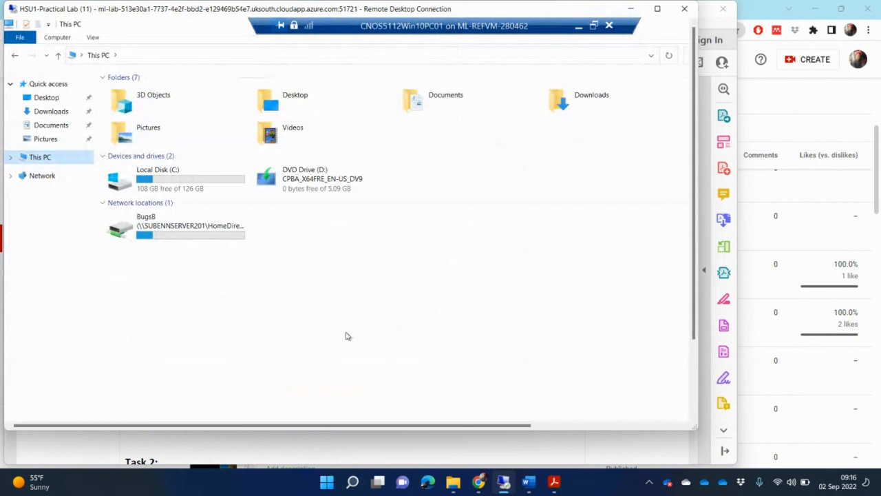
click(212, 227)
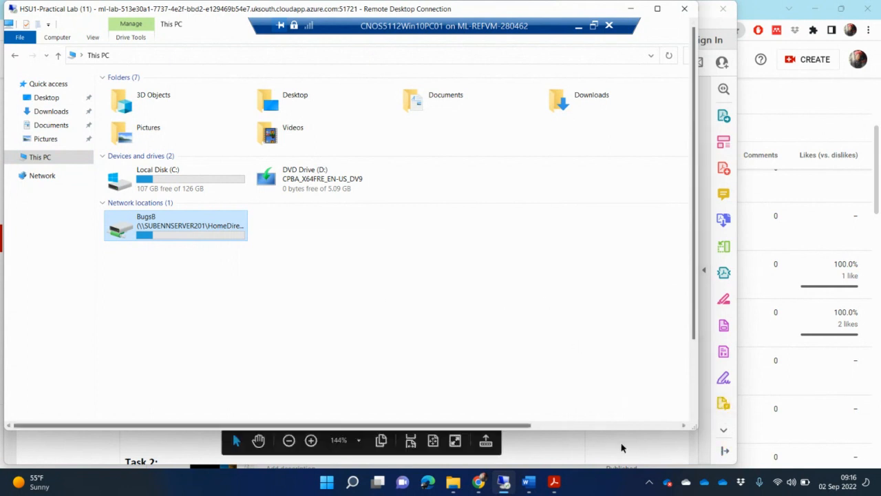
click(663, 444)
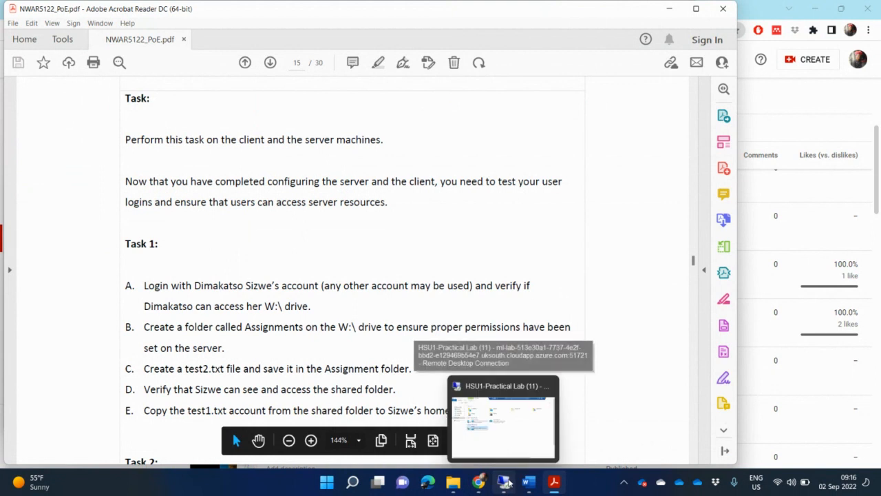
click(506, 482)
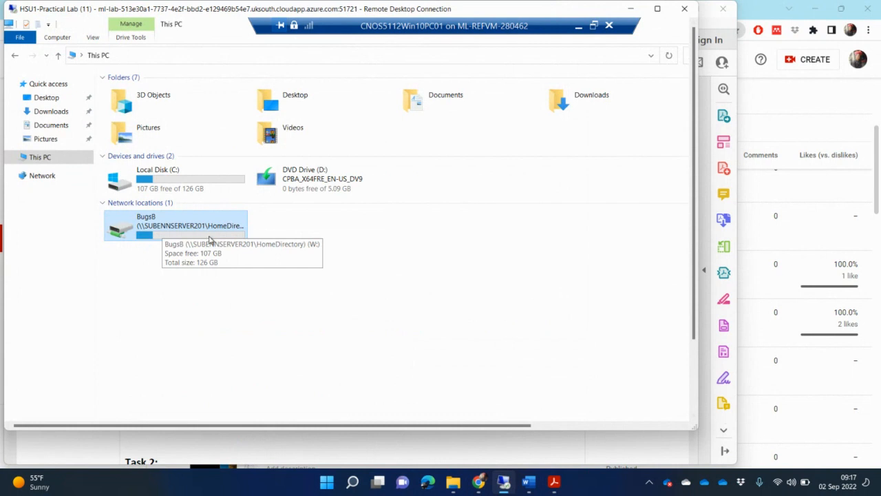
click(644, 451)
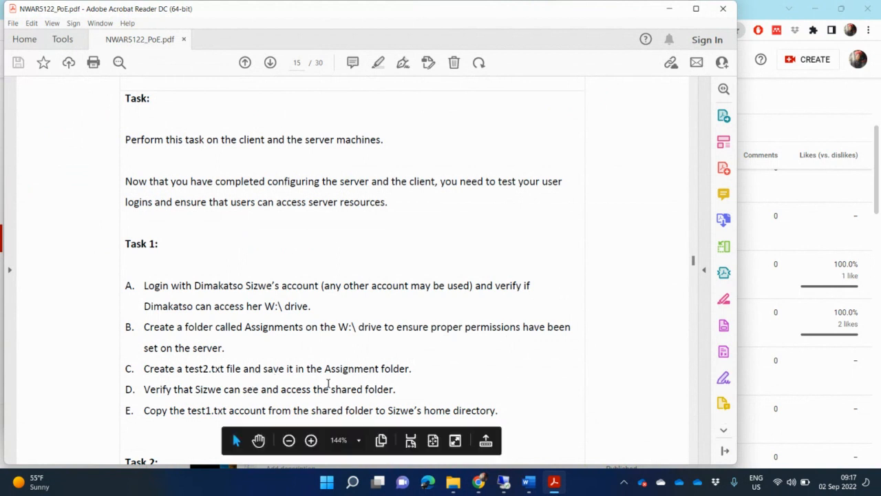
click(506, 483)
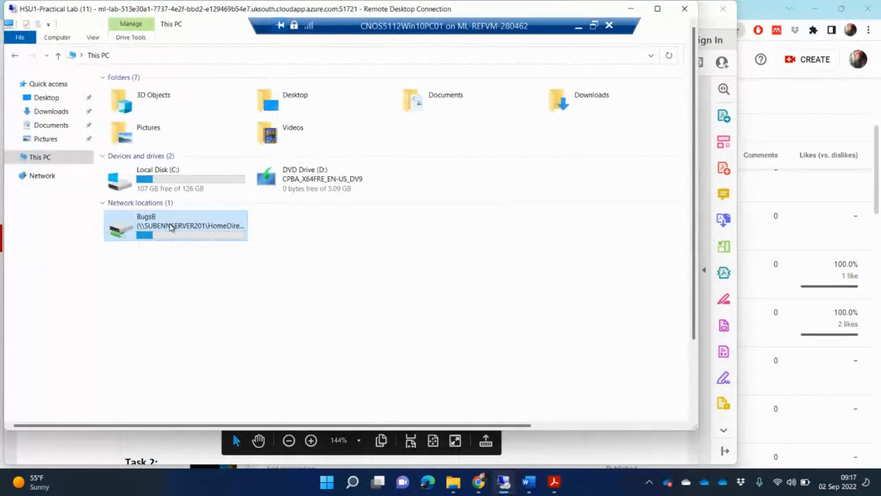
Create a new folder named 'Assignments' on the W: home directory drive
double_click(172, 225)
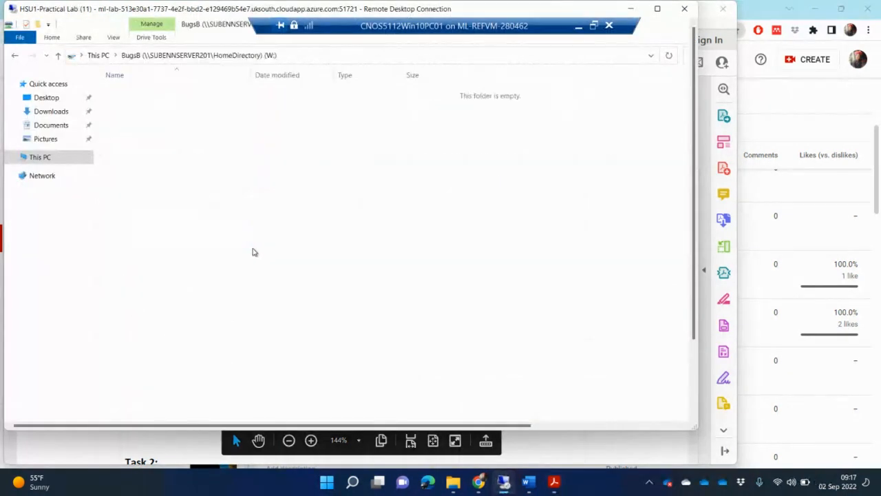
right_click(237, 174)
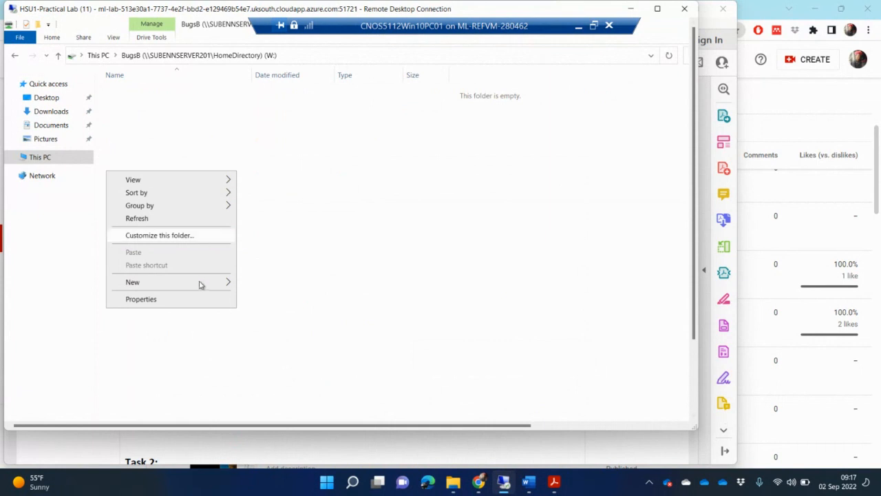
mouse_move(210, 284)
click(275, 284)
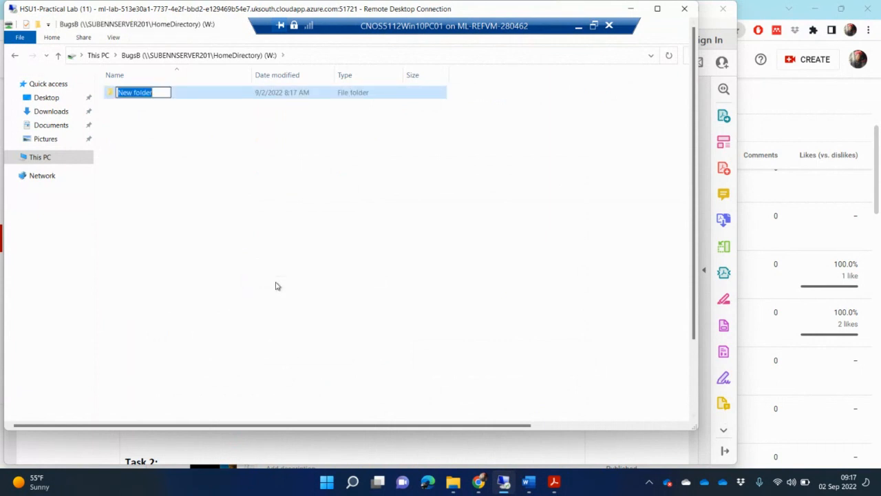
text(A)
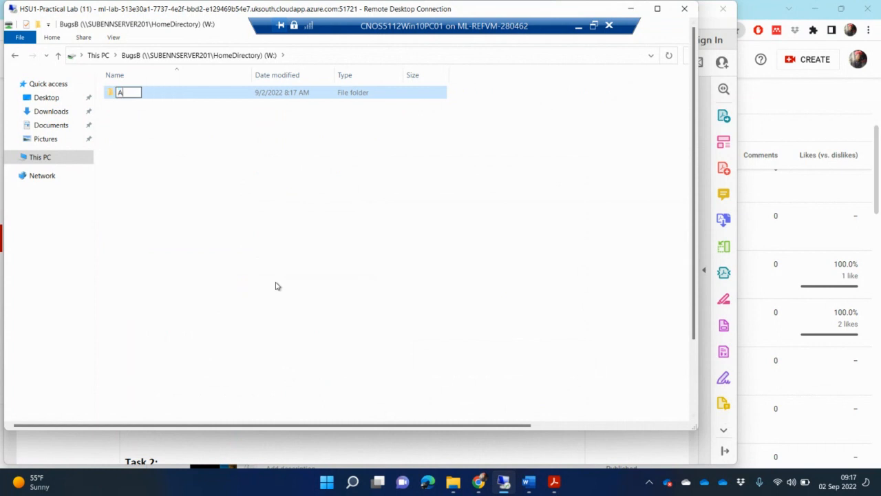
text(ssignments)
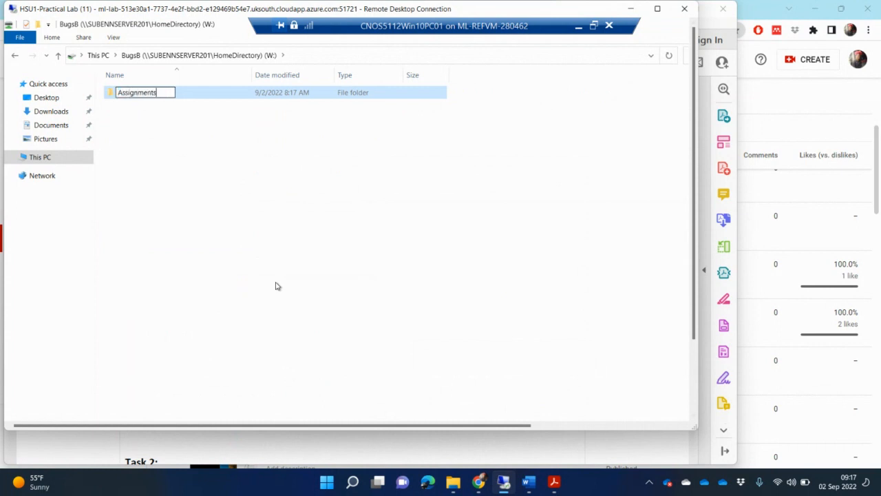
key(Return)
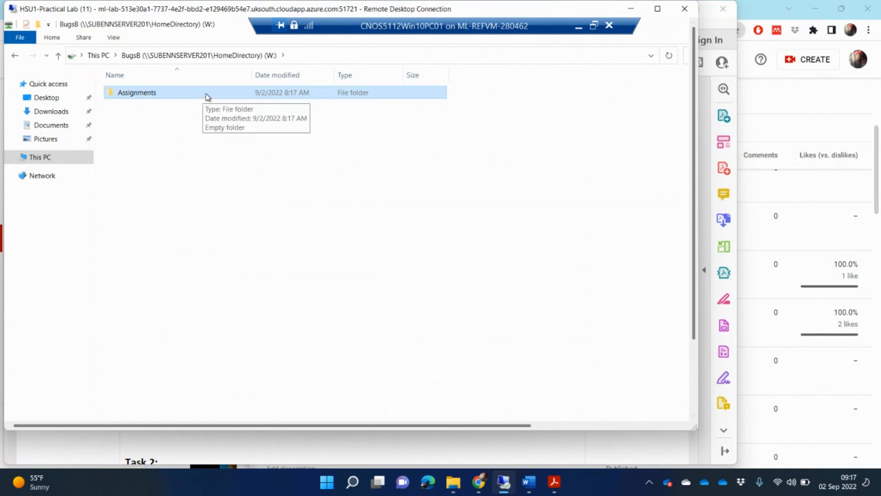
Inside Assignments, create a new text document named 'text2.txt'
double_click(207, 95)
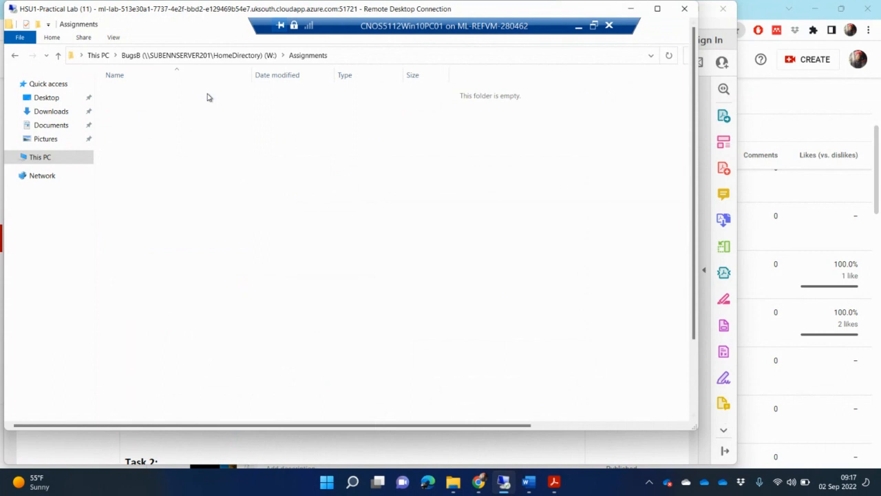
right_click(239, 148)
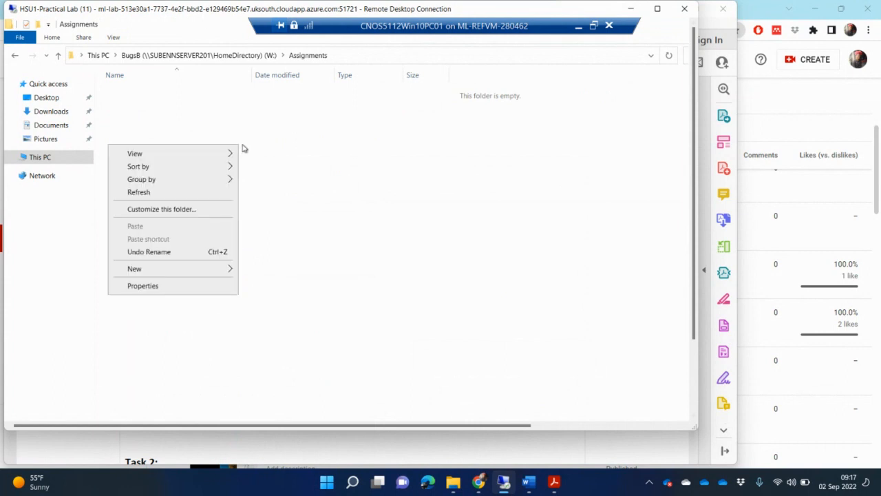
mouse_move(219, 276)
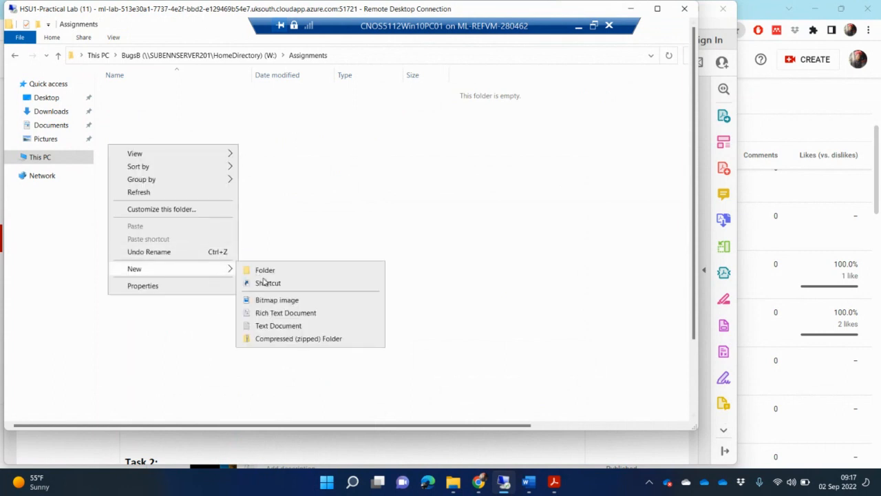
click(288, 327)
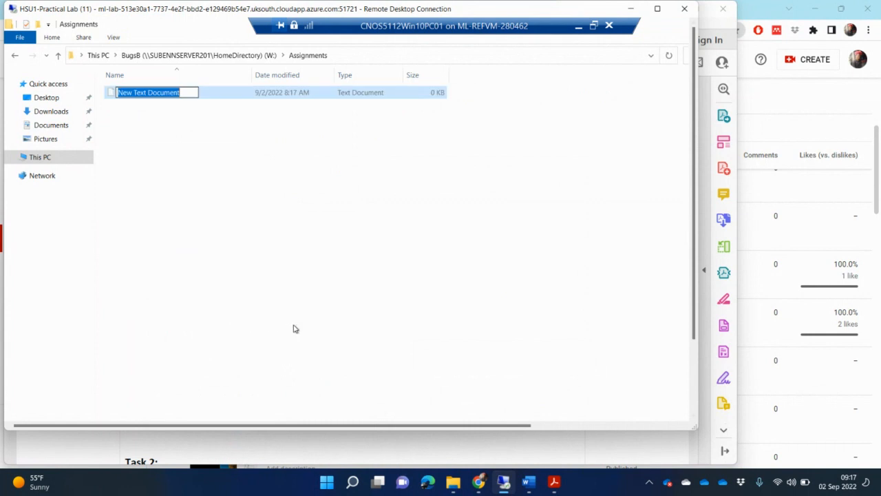
text(text2)
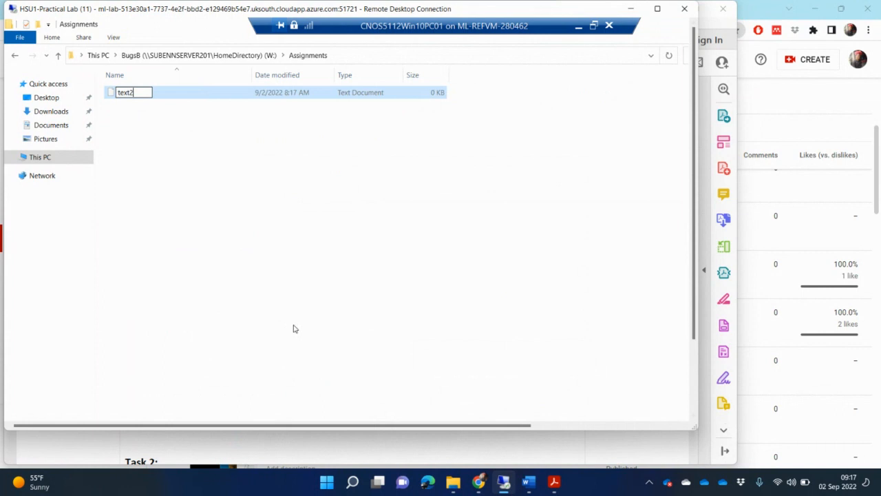
text(.txt)
key(Return)
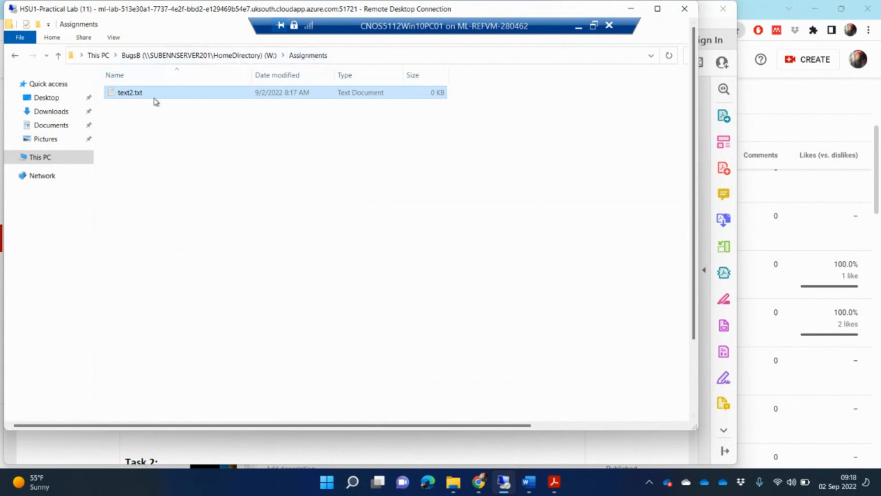
Review the PDF task instructions, then return to the remote lab session
click(554, 484)
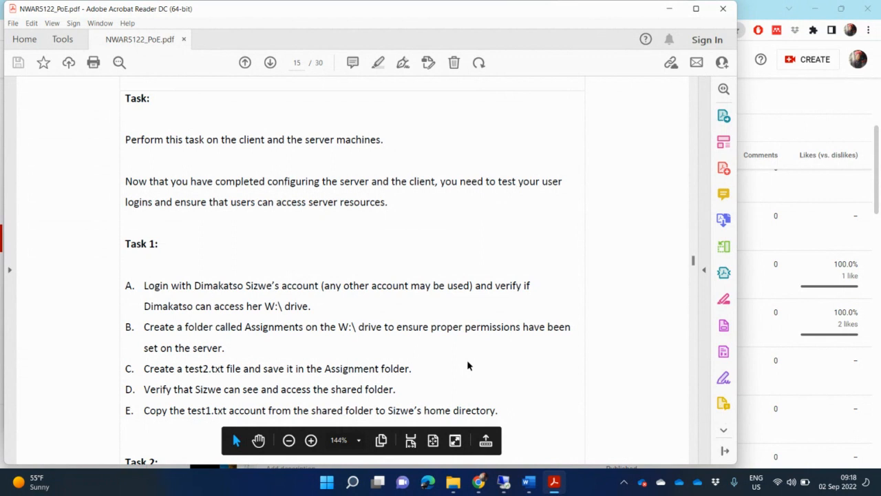
mouse_move(504, 482)
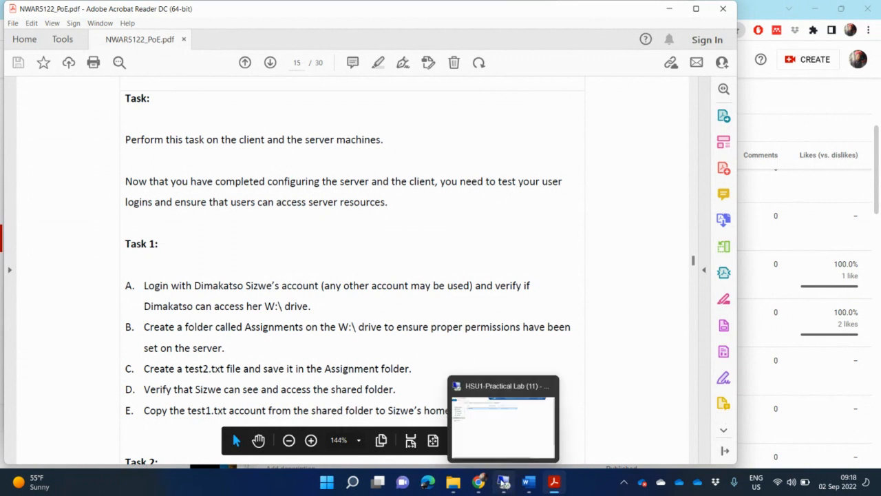
click(502, 420)
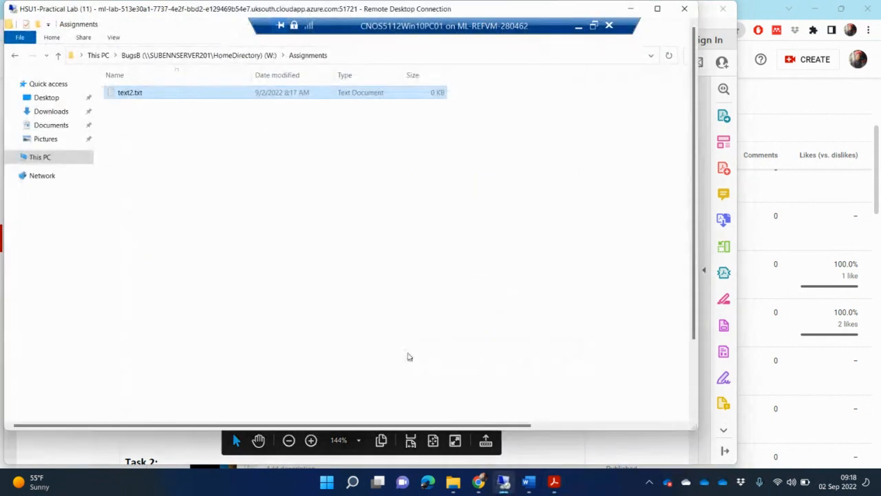
Turn on network discovery and file sharing from the Network location's info bar
click(36, 157)
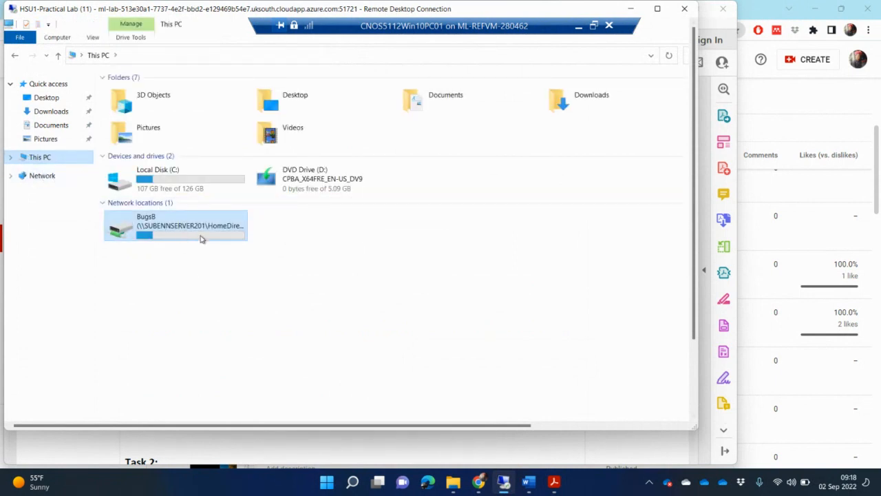
click(52, 177)
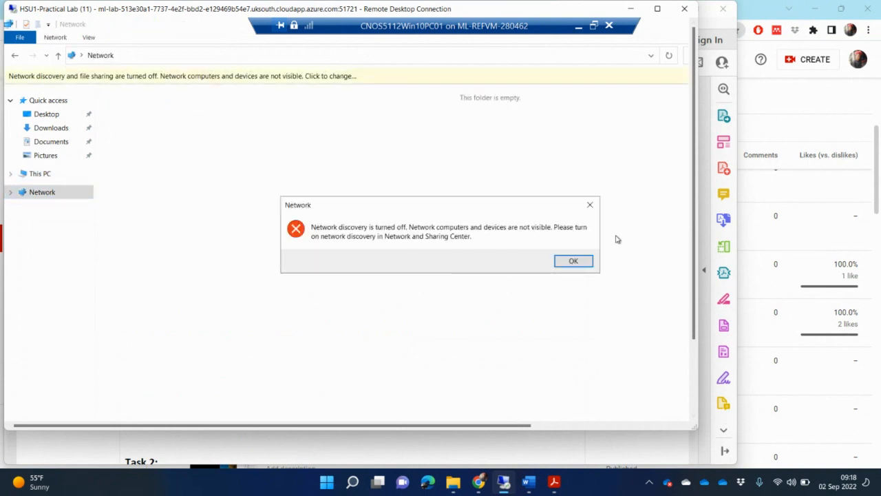
click(363, 77)
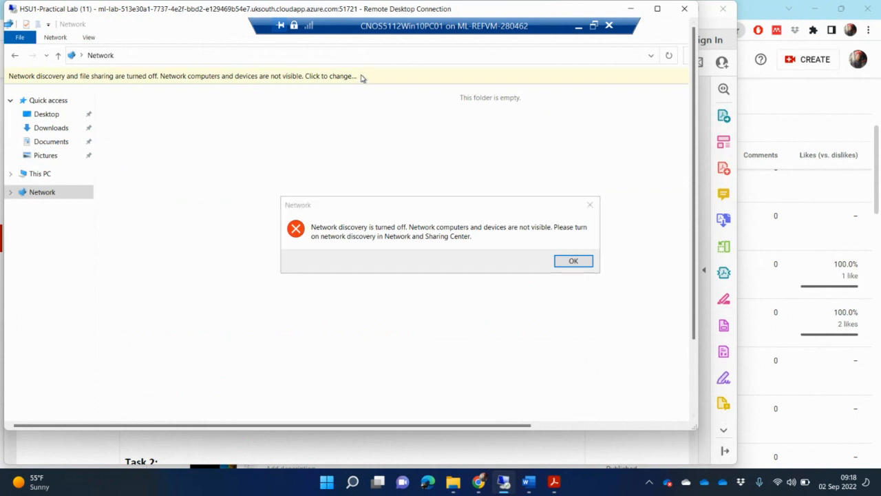
click(572, 262)
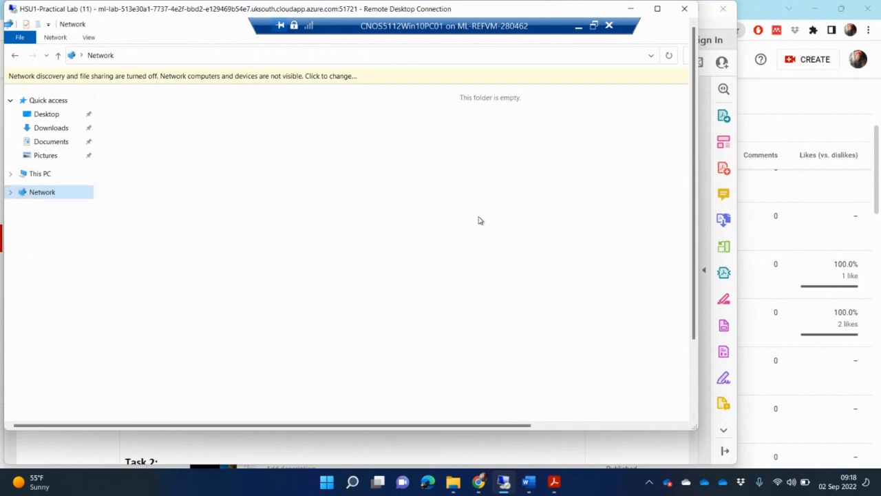
click(304, 76)
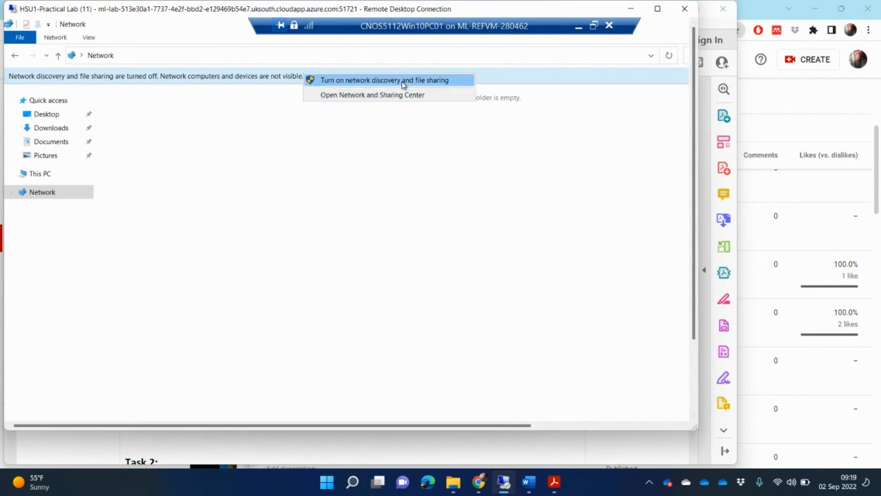
click(404, 81)
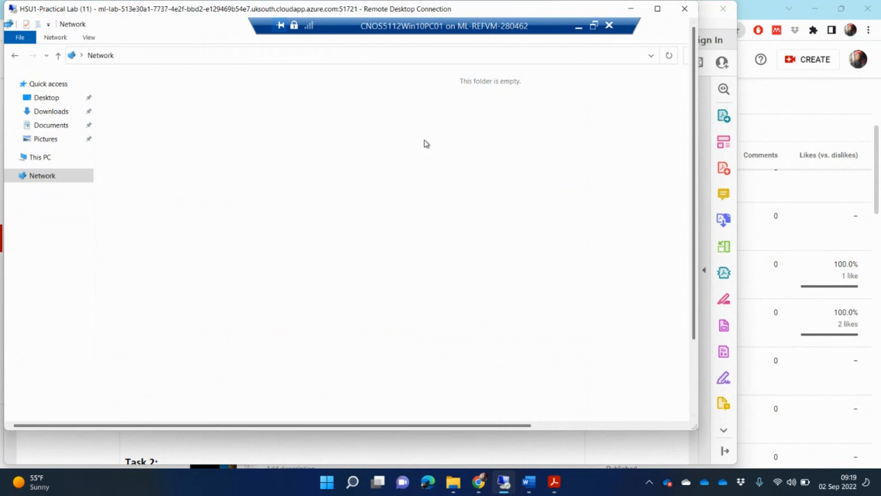
click(38, 179)
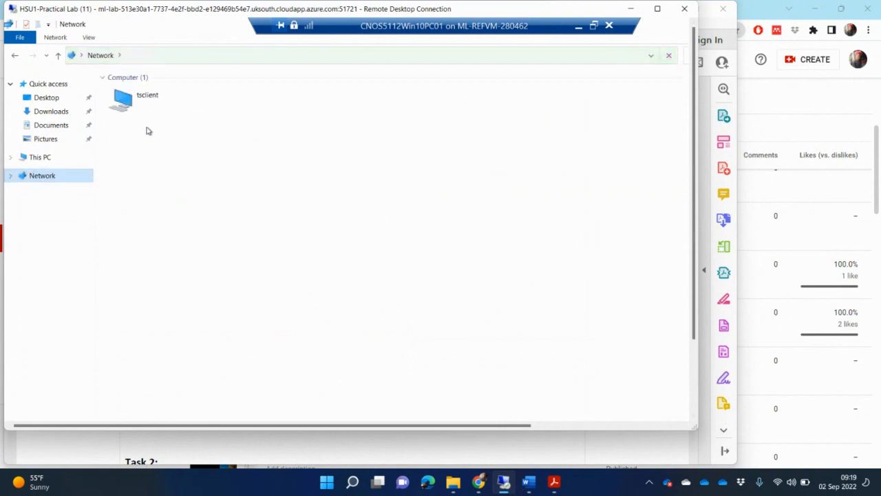
Open tsclient, return to the Network listing, glance at the PDF, and maximize the remote session
double_click(142, 103)
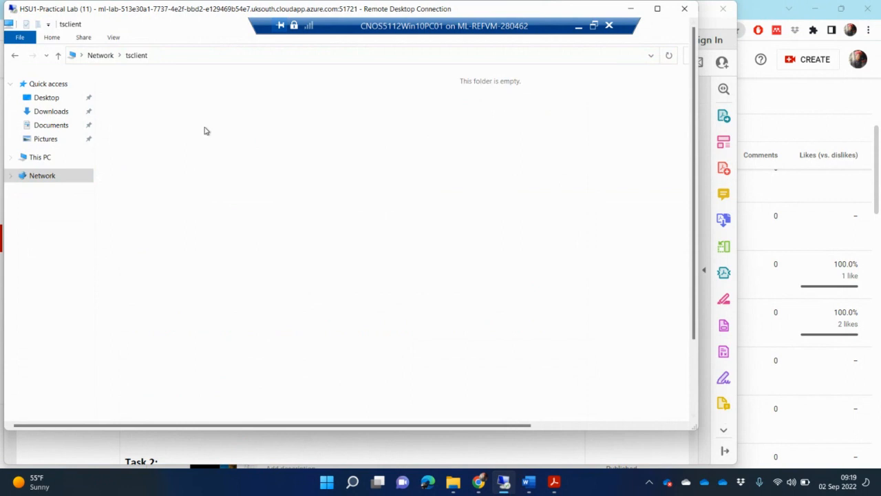
click(35, 158)
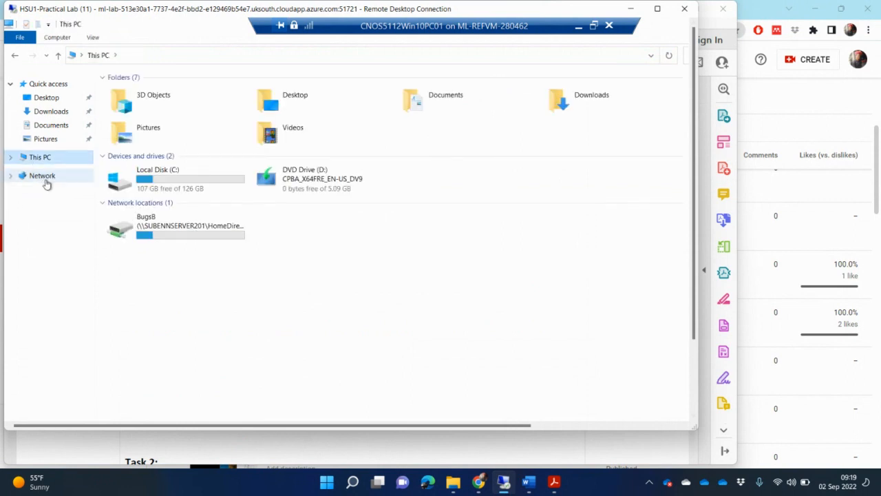
click(44, 180)
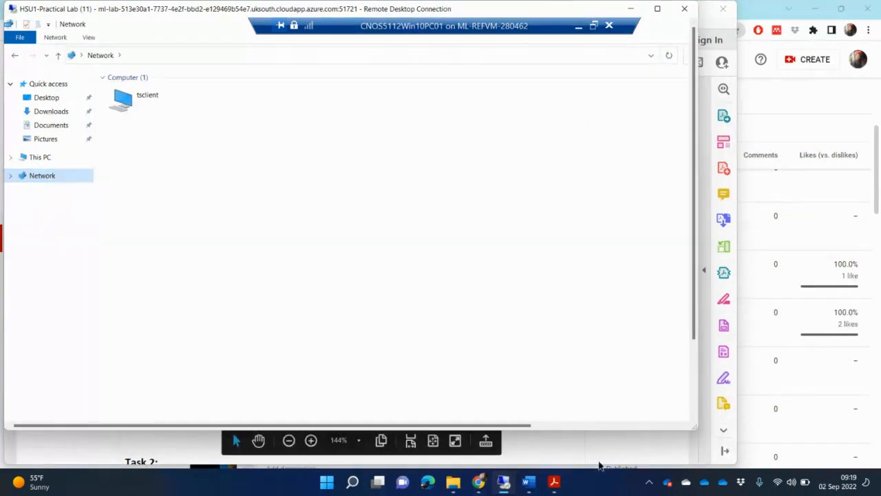
click(505, 484)
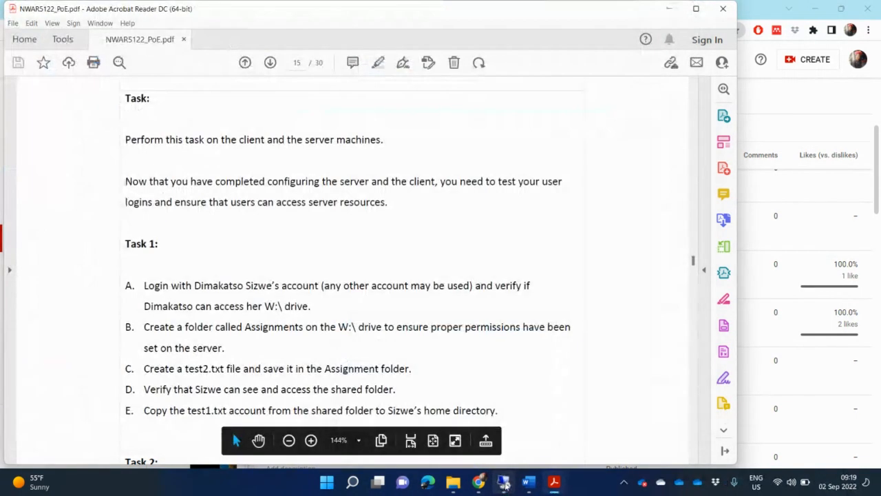
click(504, 484)
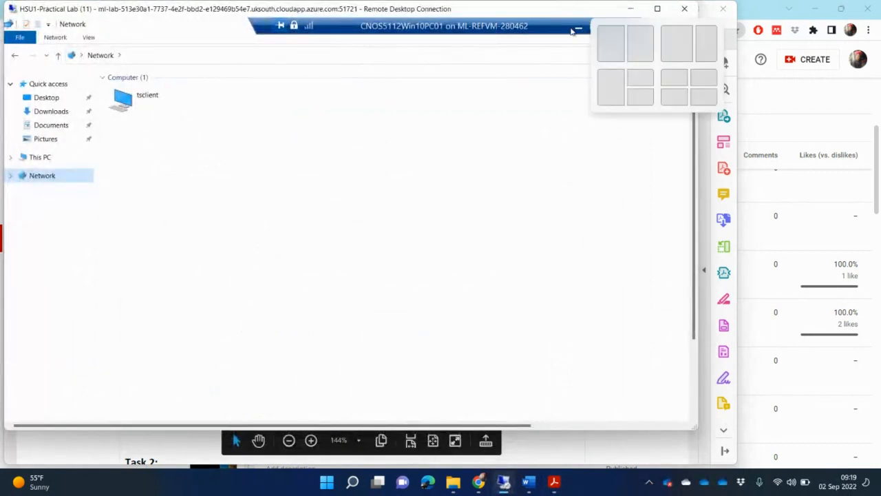
click(657, 9)
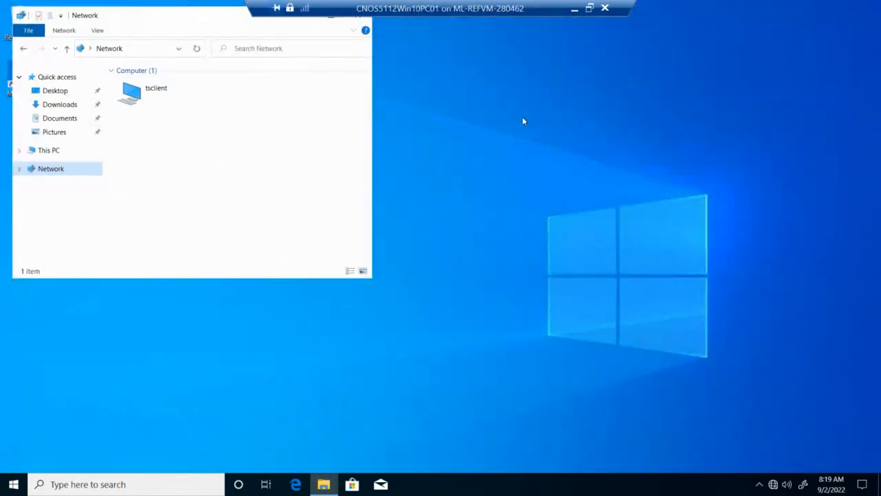
On the server VM, open File Explorer and browse Network to the tsclient computer
click(590, 9)
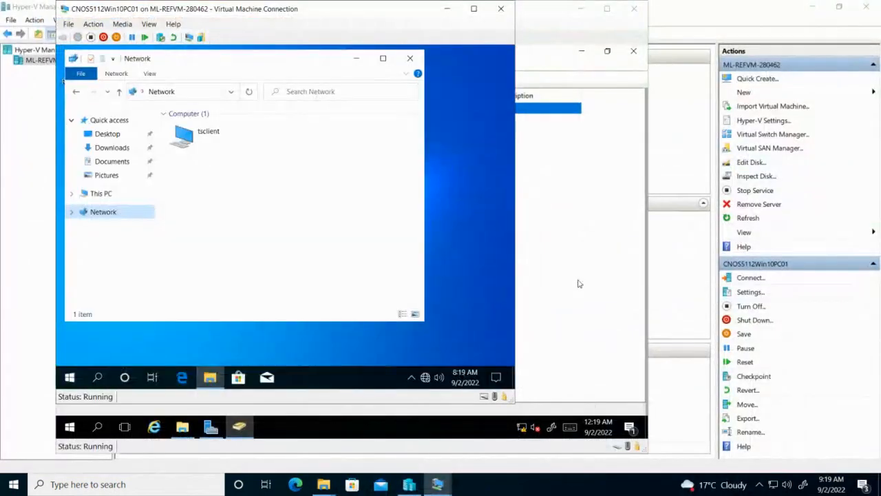
click(578, 283)
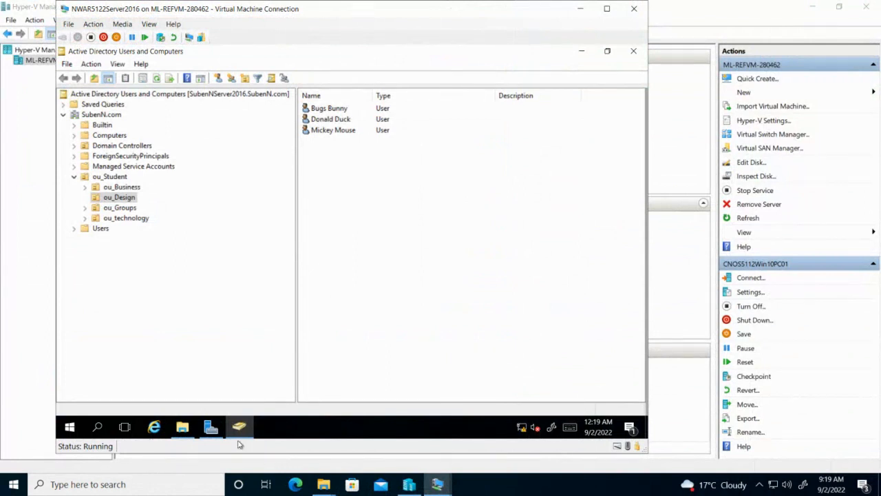
click(182, 428)
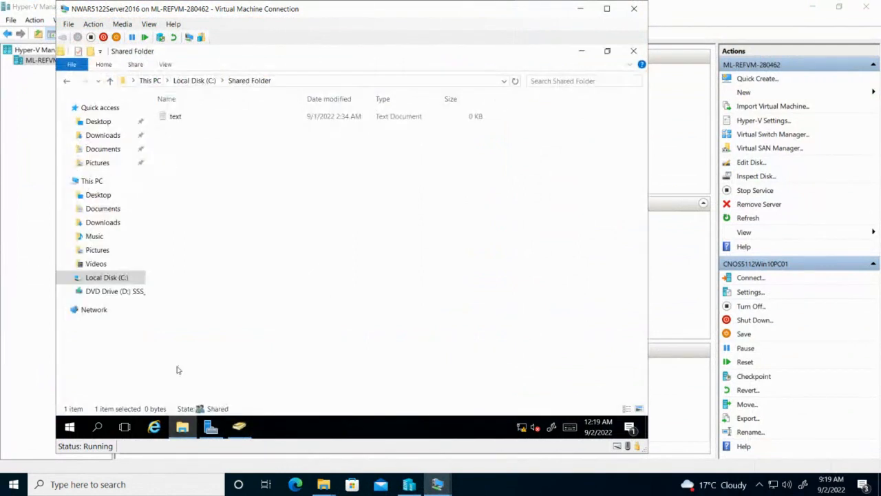
click(98, 312)
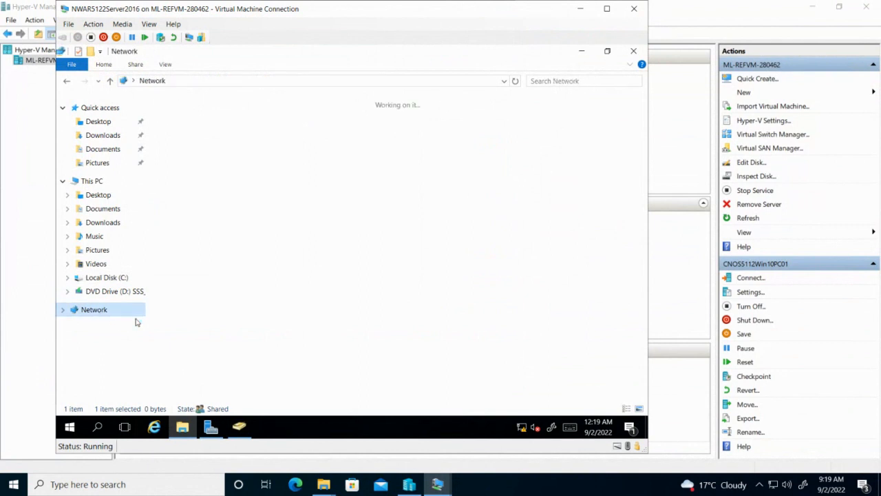
click(77, 312)
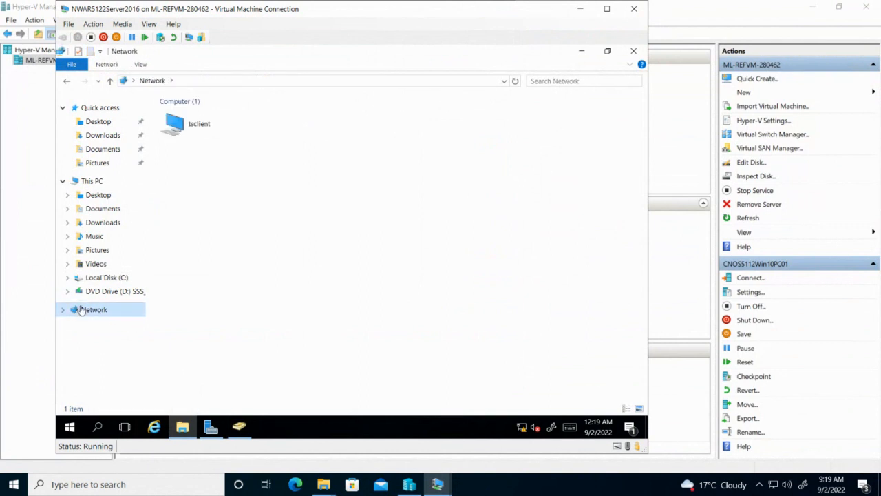
double_click(204, 128)
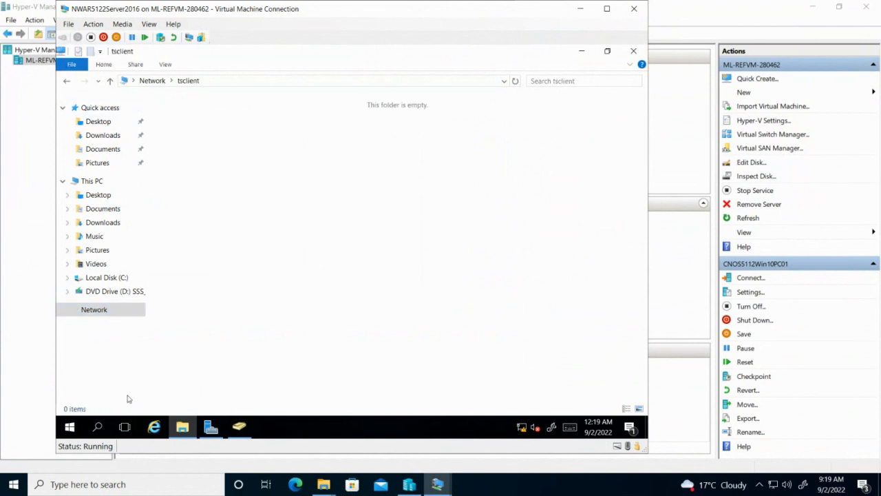
click(95, 310)
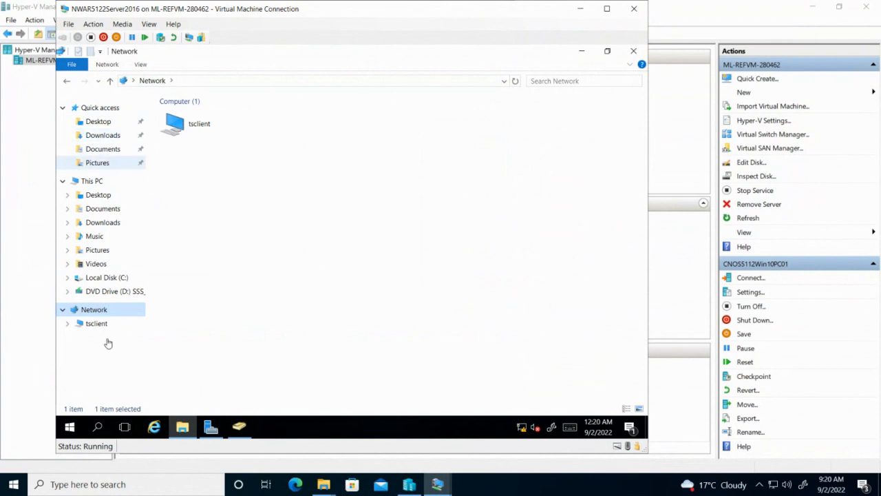
Open Shared Folder on Local Disk (C:), then go back to the C: drive listing
click(112, 278)
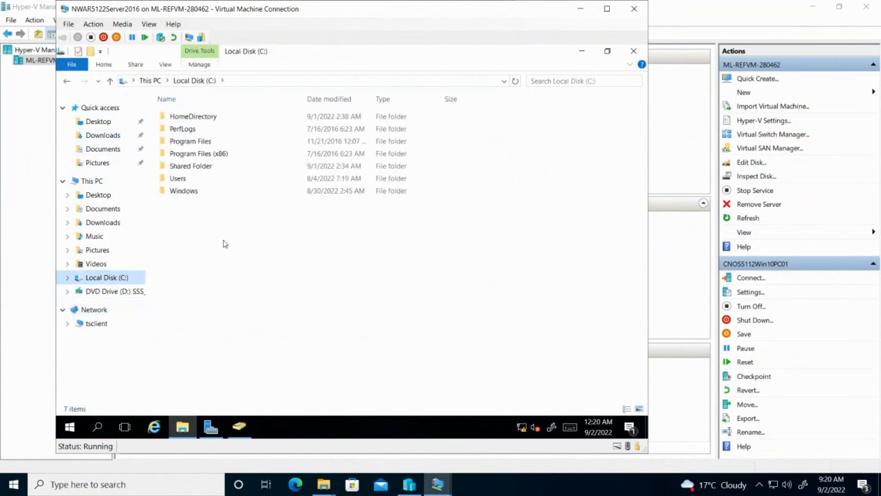
double_click(203, 168)
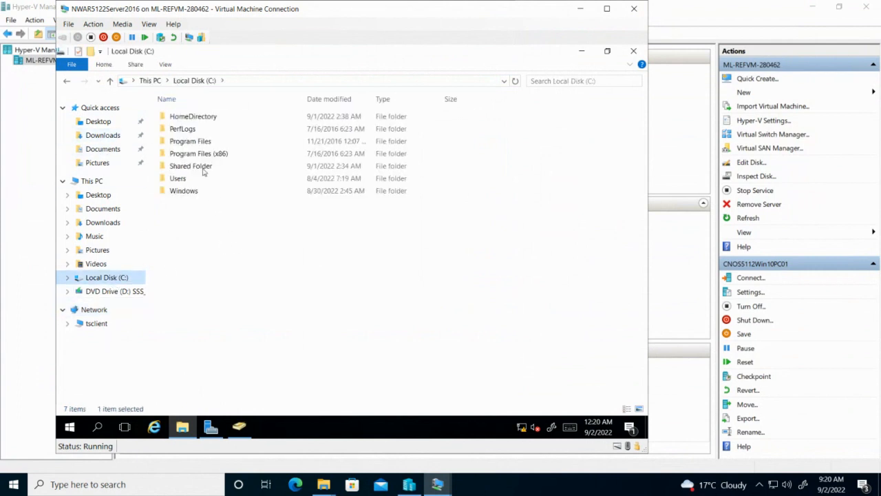
click(196, 84)
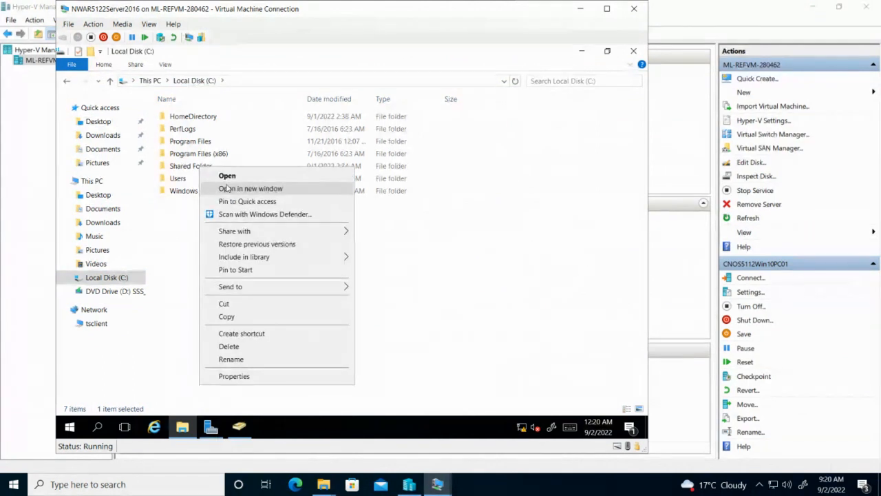
Open Shared Folder's Sharing properties on the server and select its network path \\SUBENNSERVER201\Shared Folder
click(265, 376)
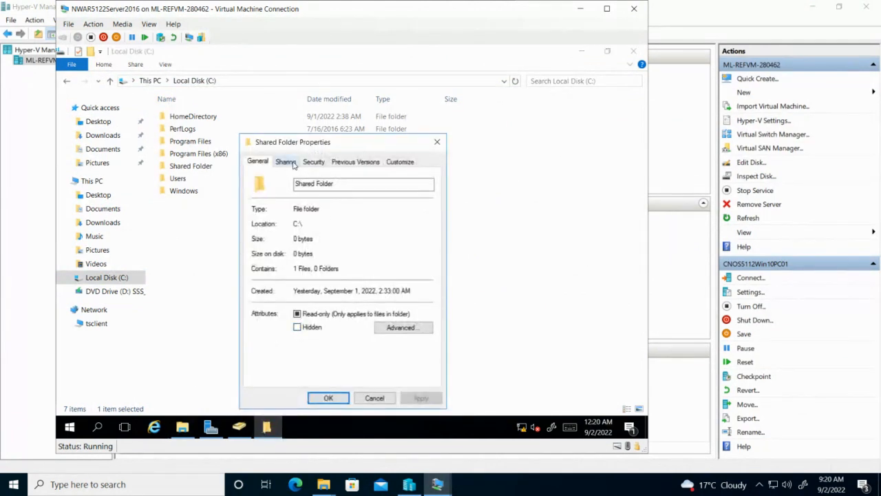
click(289, 163)
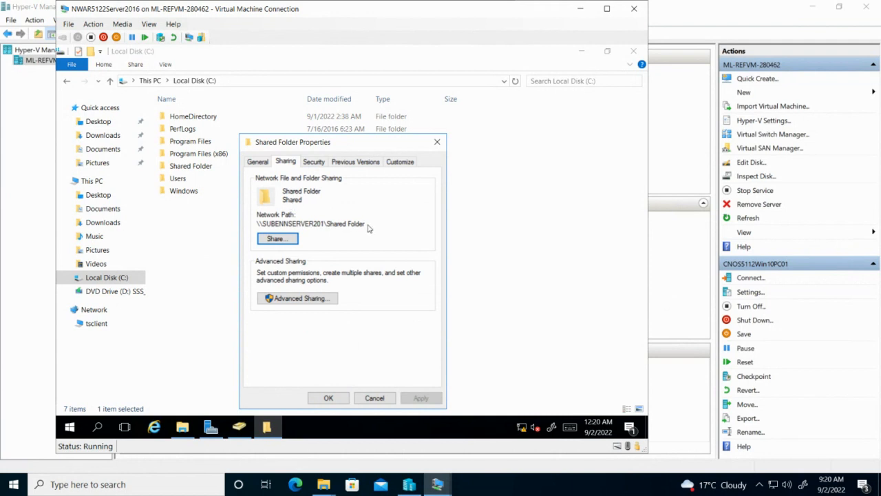
drag(367, 223, 254, 224)
key(ctrl+c)
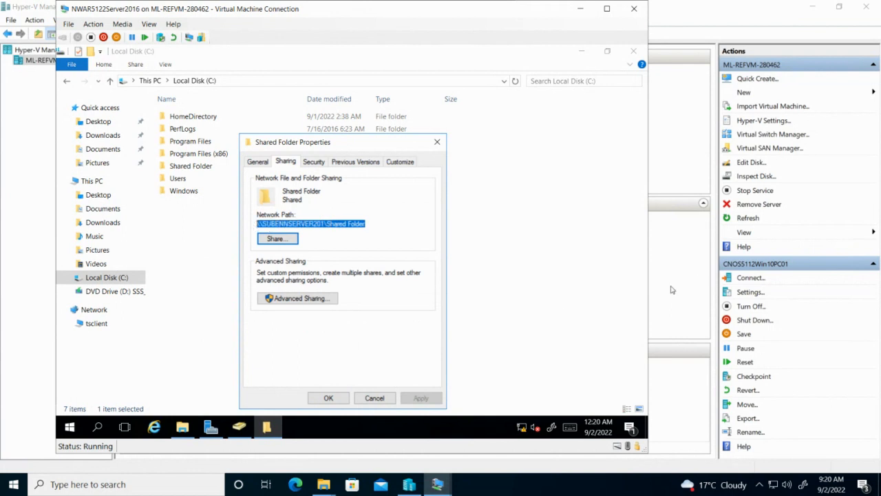
click(443, 487)
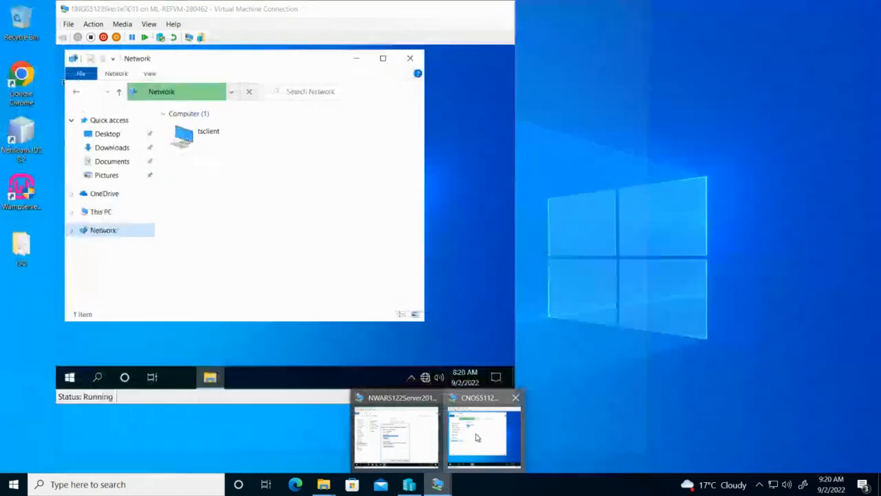
On the client VM, go to \\SUBENNSERVER201\Shared Folder by pasting the path into the address bar
click(476, 437)
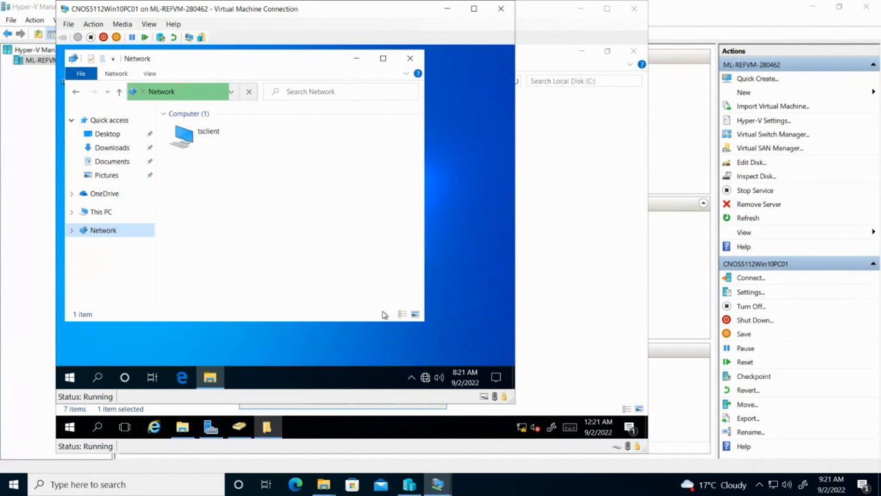
click(220, 82)
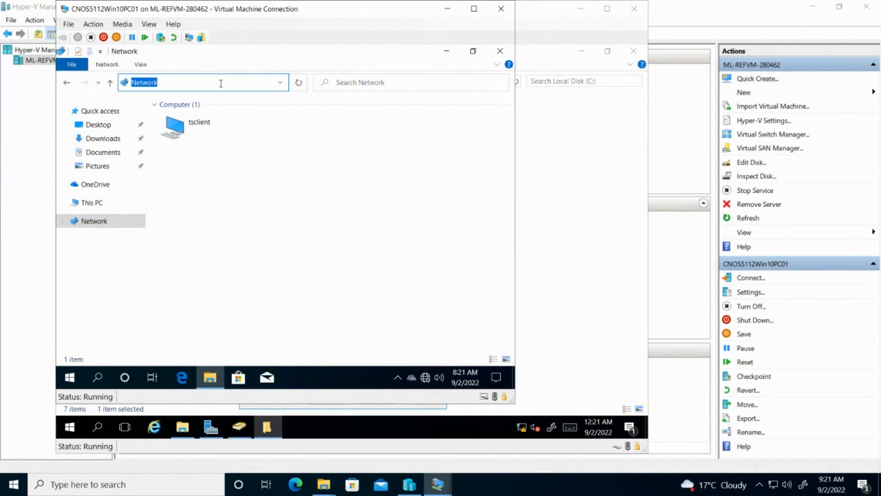
key(ctrl+v)
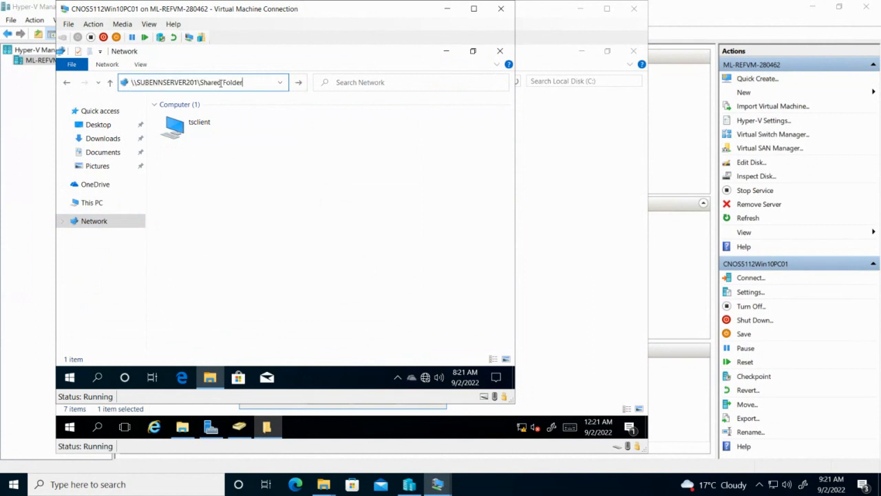
key(Return)
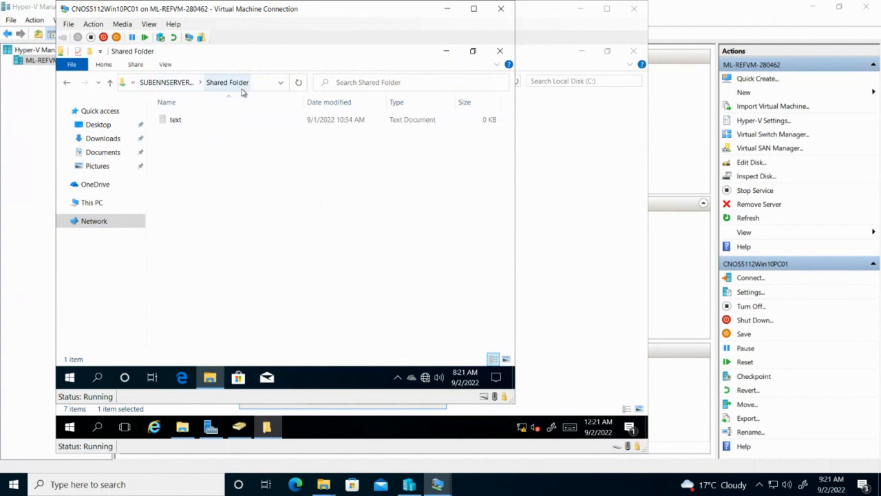
Copy the text file from the share and paste it into the user's W: network drive
right_click(174, 123)
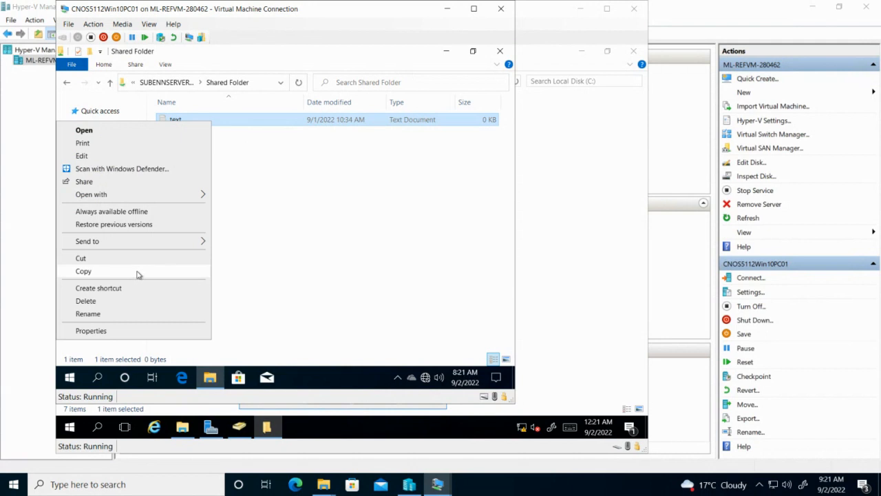
click(138, 272)
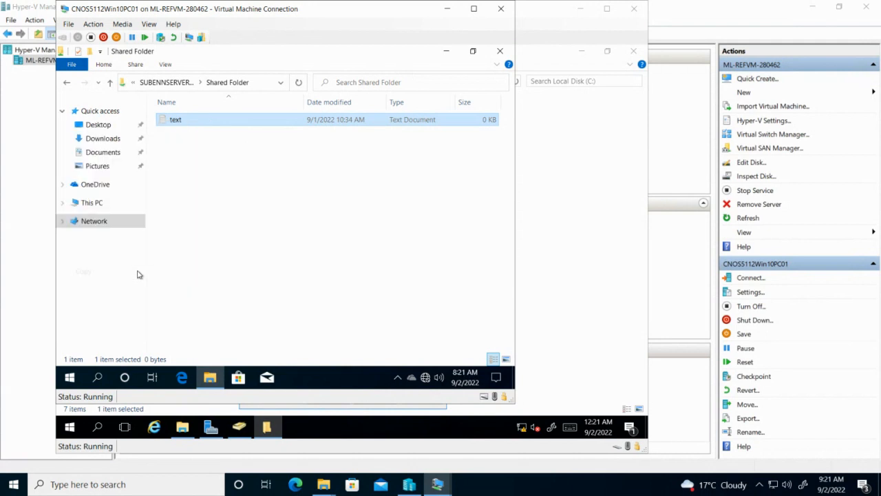
click(94, 207)
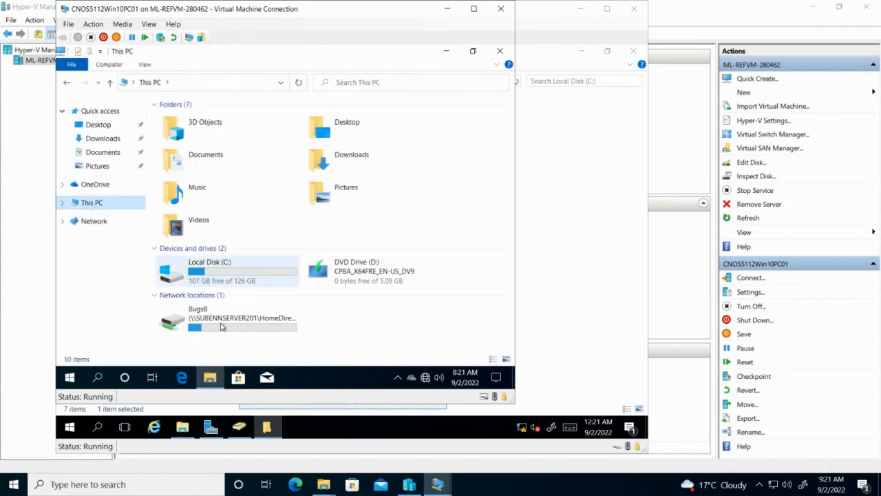
double_click(236, 322)
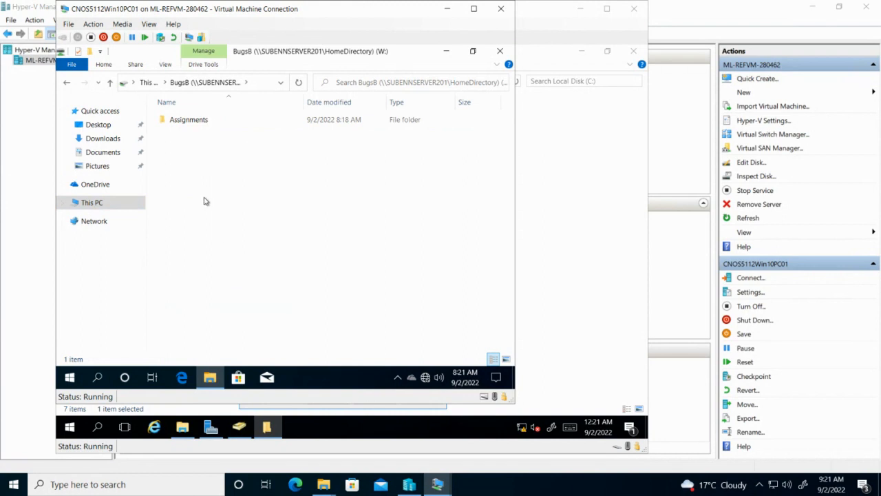
right_click(204, 201)
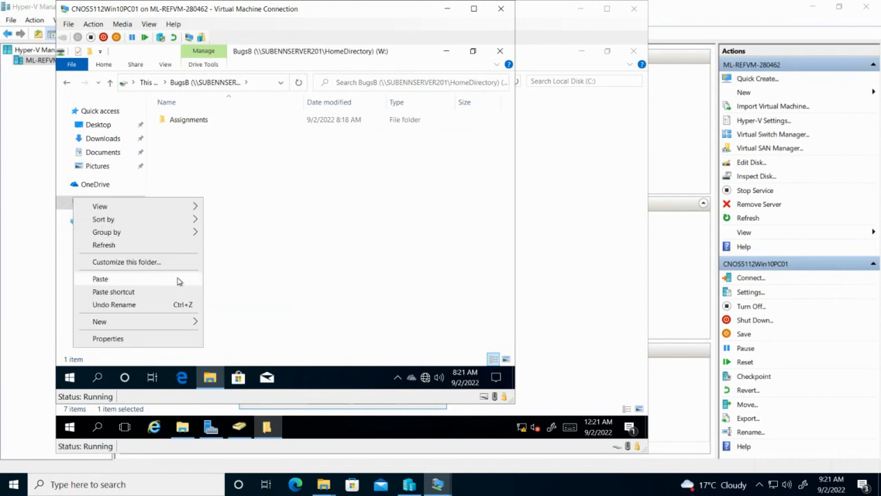
click(289, 283)
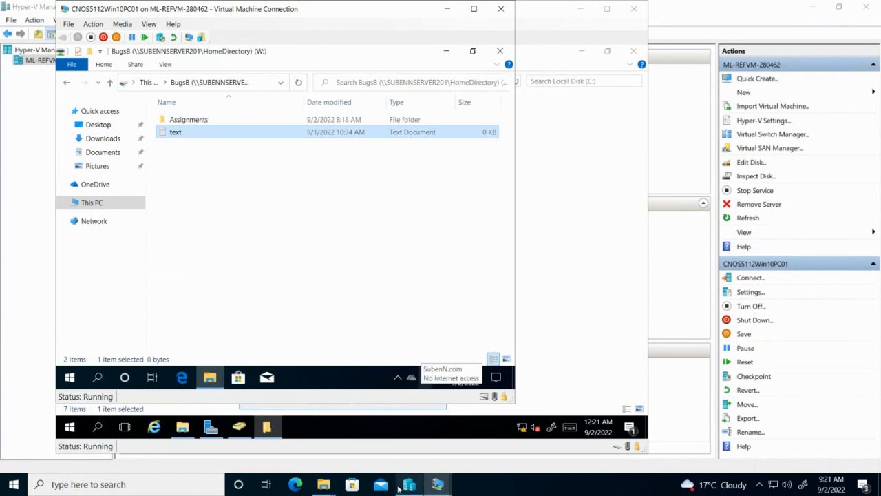
click(606, 7)
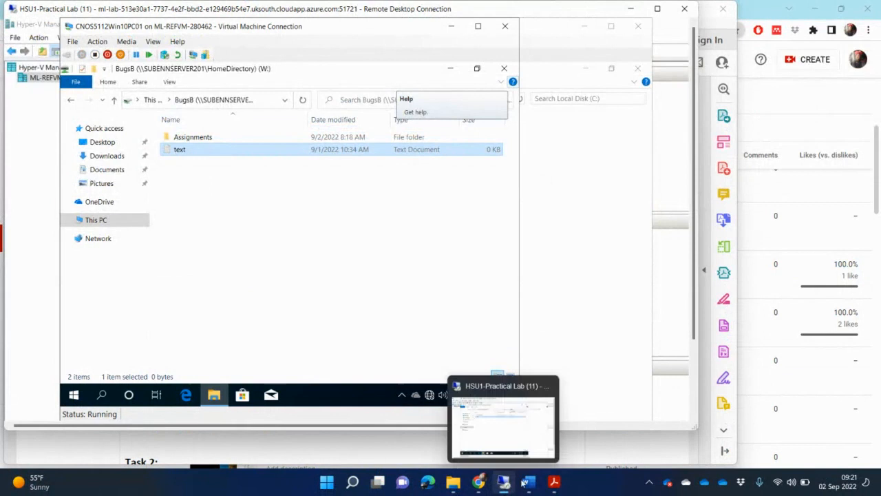
In the PDF's page 15, select the task list from task I up to task A, including the Task 2 heading
click(553, 481)
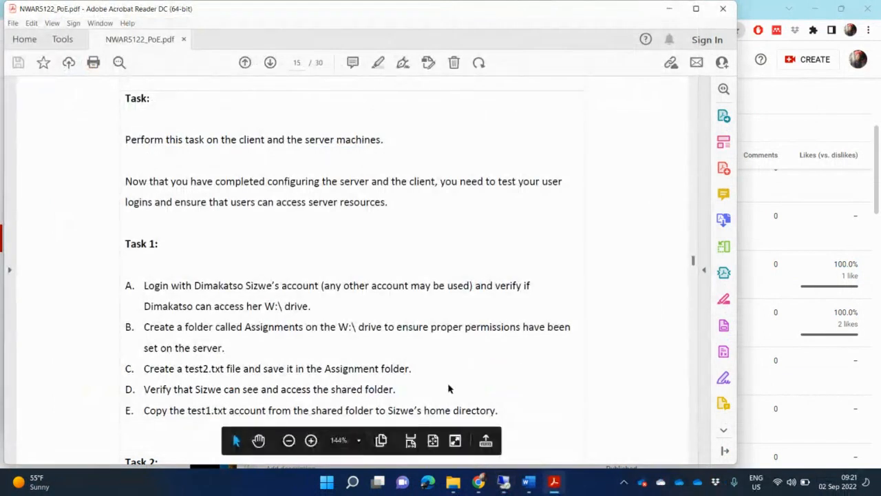
scroll(460, 353, down, 1)
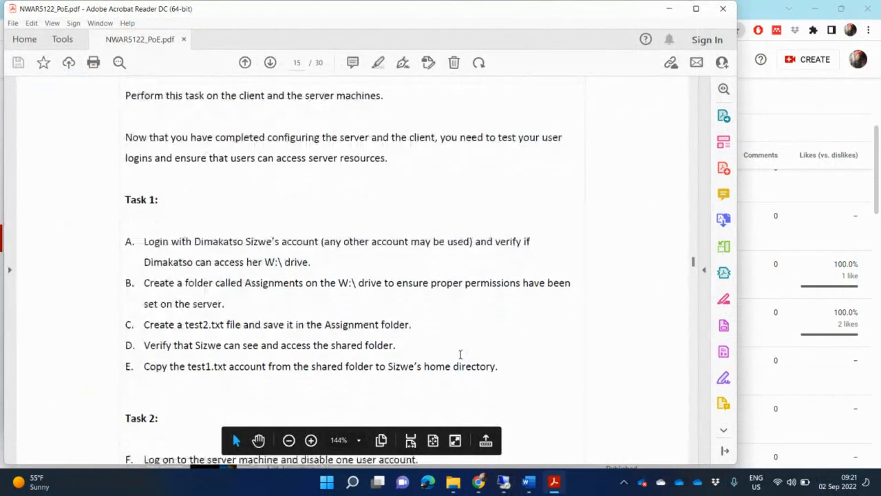
scroll(460, 353, down, 3)
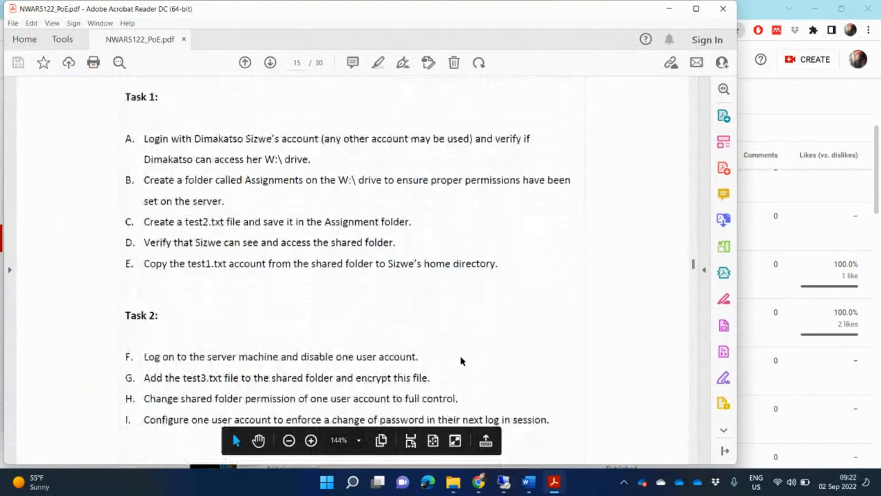
scroll(461, 359, down, 2)
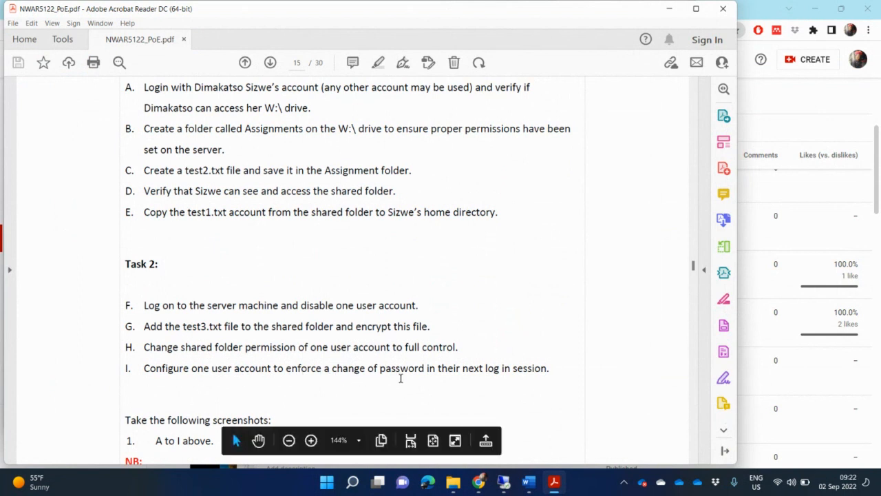
scroll(400, 377, down, 3)
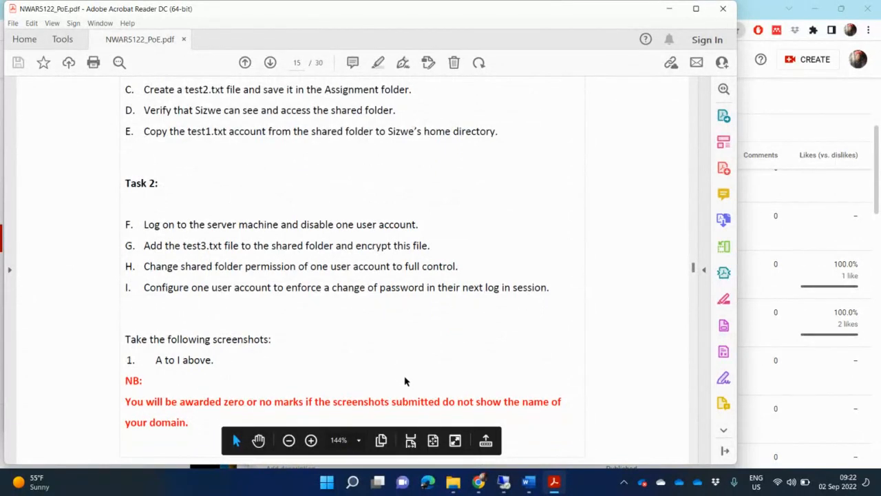
scroll(406, 383, up, 1)
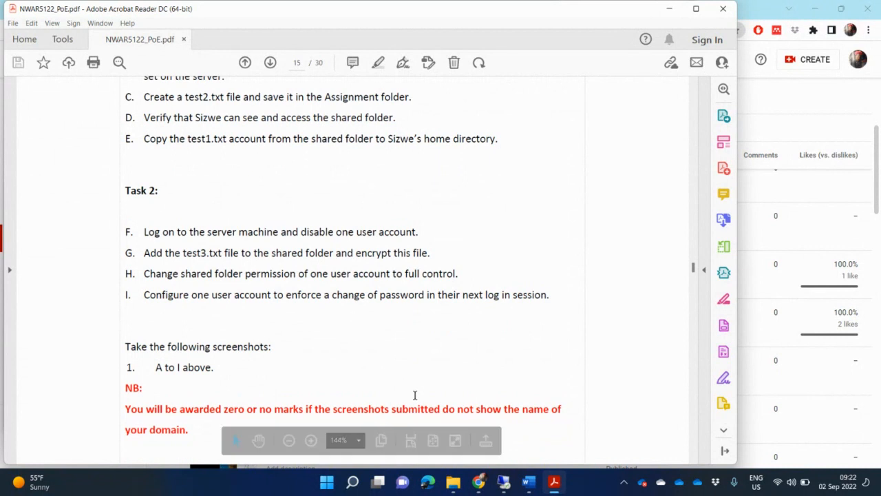
scroll(414, 394, up, 2)
scroll(415, 397, up, 1)
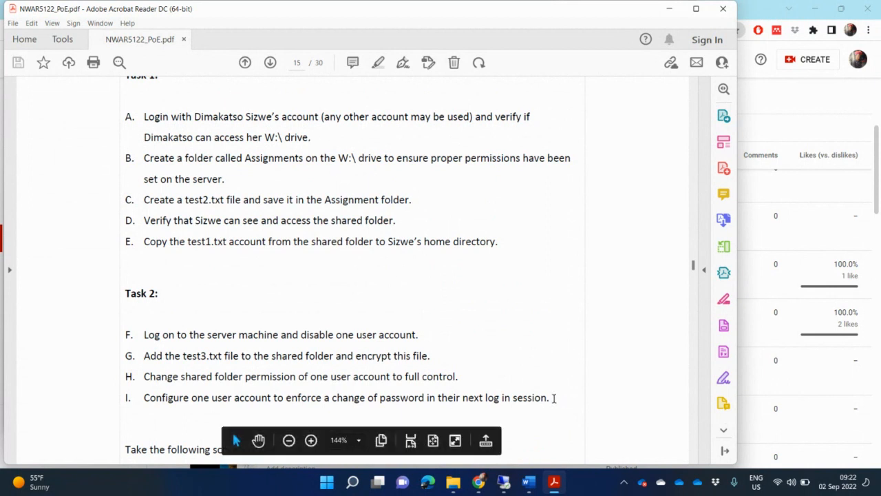
mouse_move(554, 397)
mouse_down()
mouse_move(511, 398)
mouse_move(127, 200)
mouse_move(143, 137)
mouse_move(127, 120)
mouse_up()
key(ctrl+c)
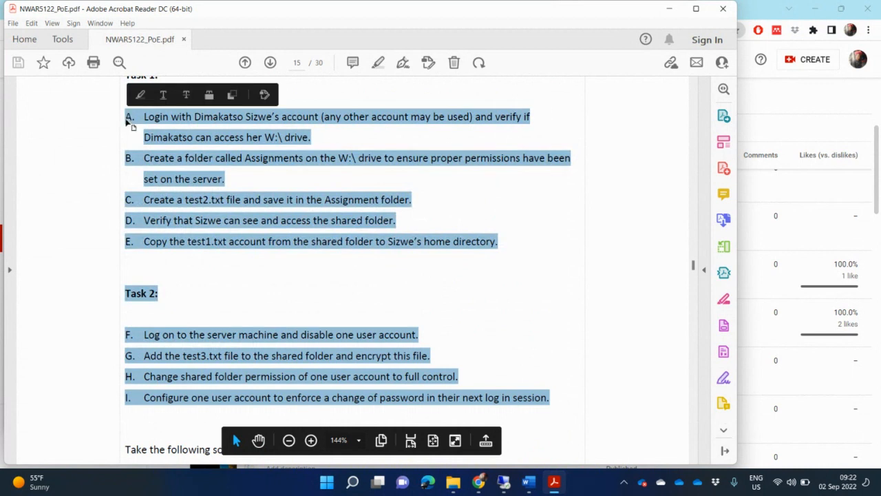
Replace the '1. Applied folder permissions:' line under Activity Five with the pasted tasks A–I
click(528, 480)
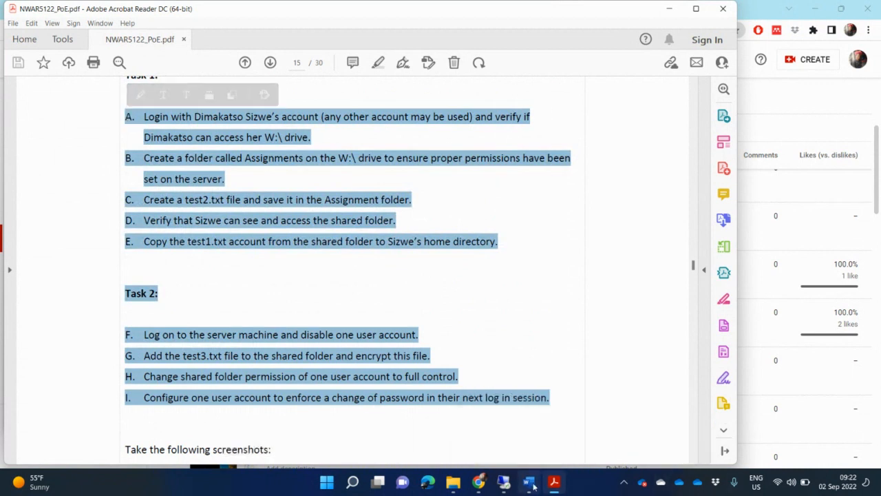
scroll(467, 354, down, 20)
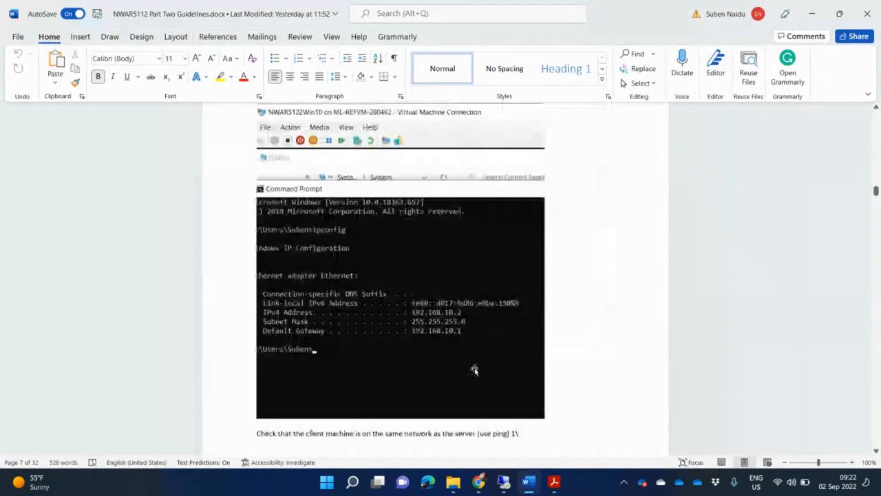
scroll(480, 376, down, 15)
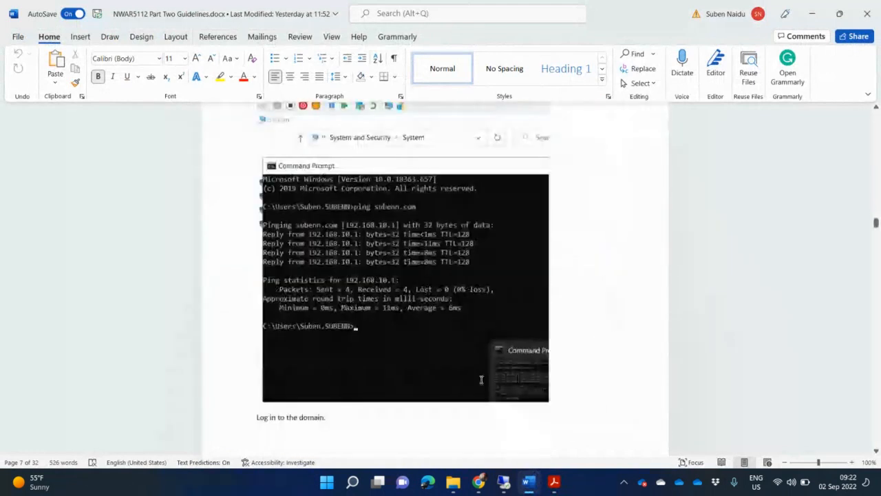
scroll(481, 383, down, 15)
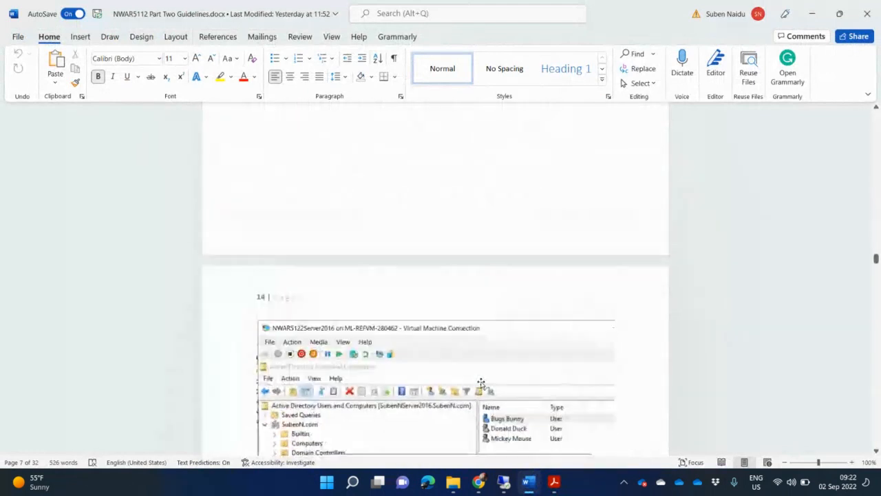
scroll(482, 382, down, 12)
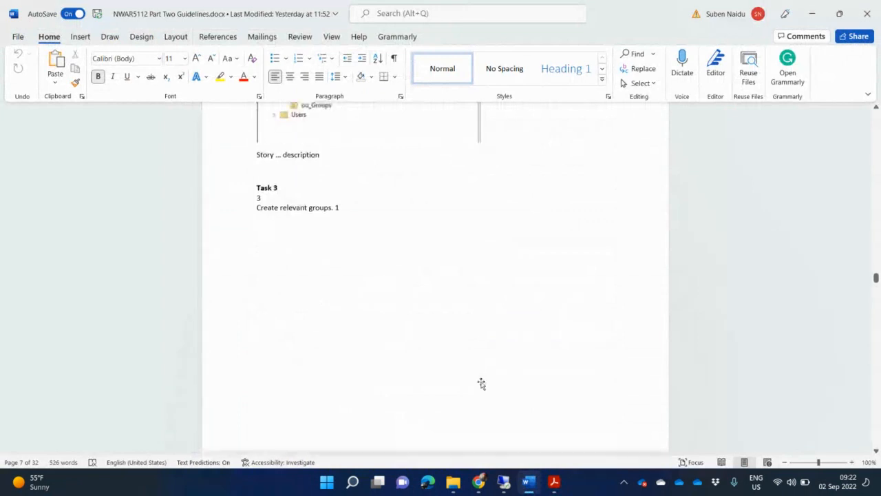
scroll(482, 381, down, 15)
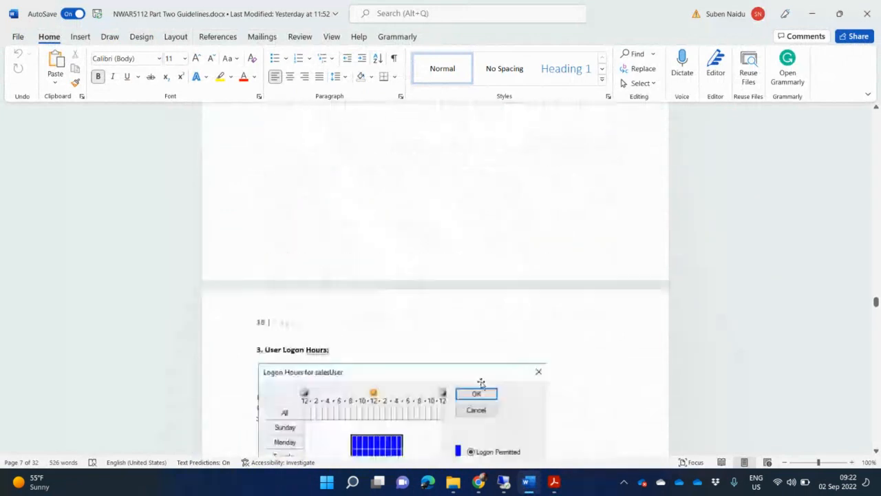
scroll(481, 382, down, 15)
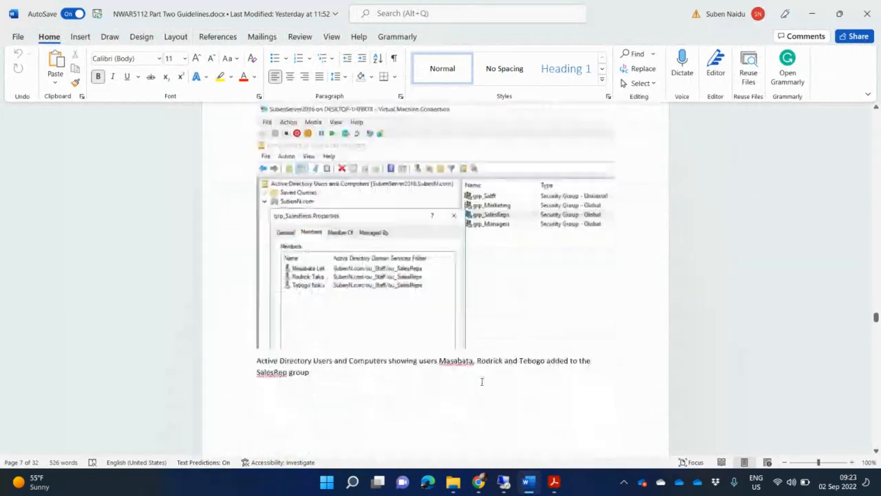
scroll(482, 382, down, 10)
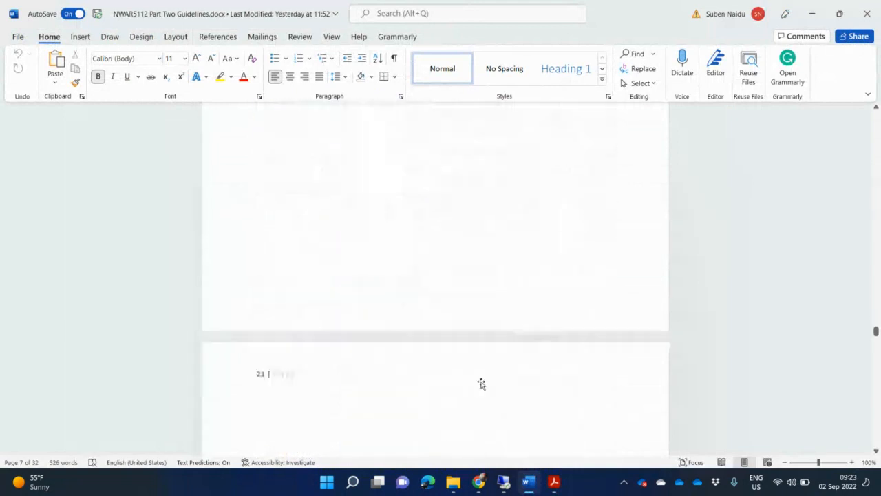
scroll(482, 382, down, 15)
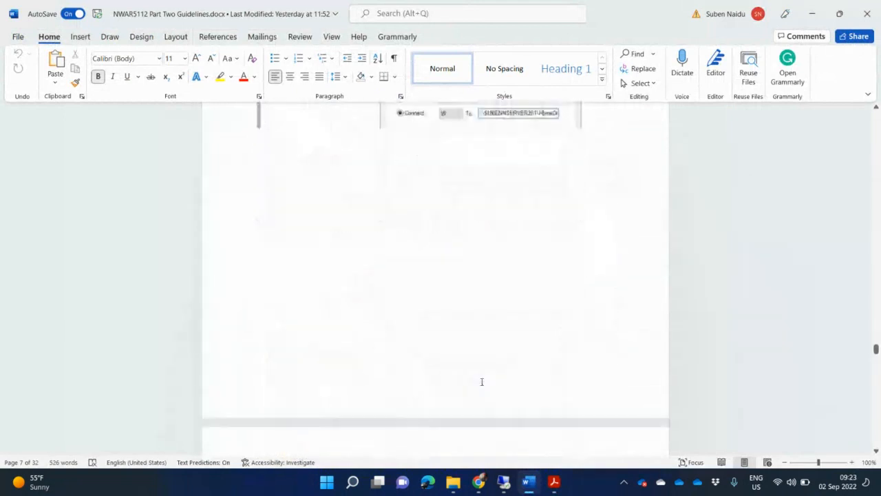
scroll(482, 383, down, 15)
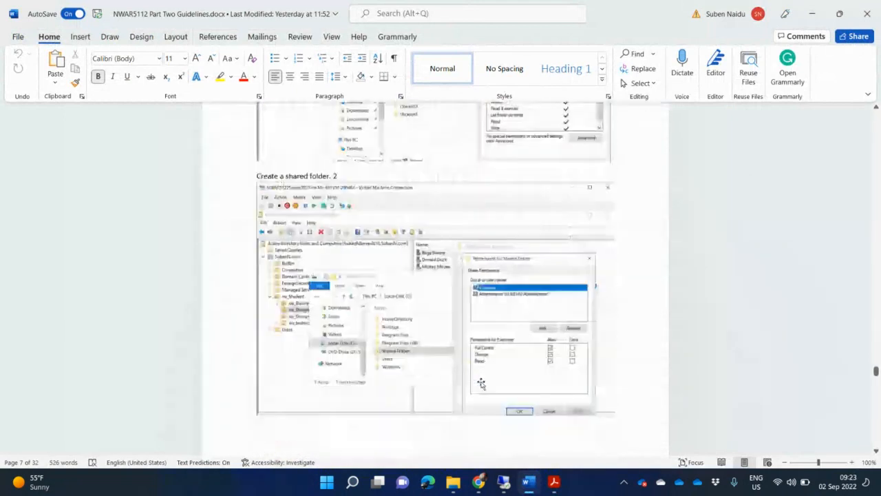
scroll(482, 381, down, 12)
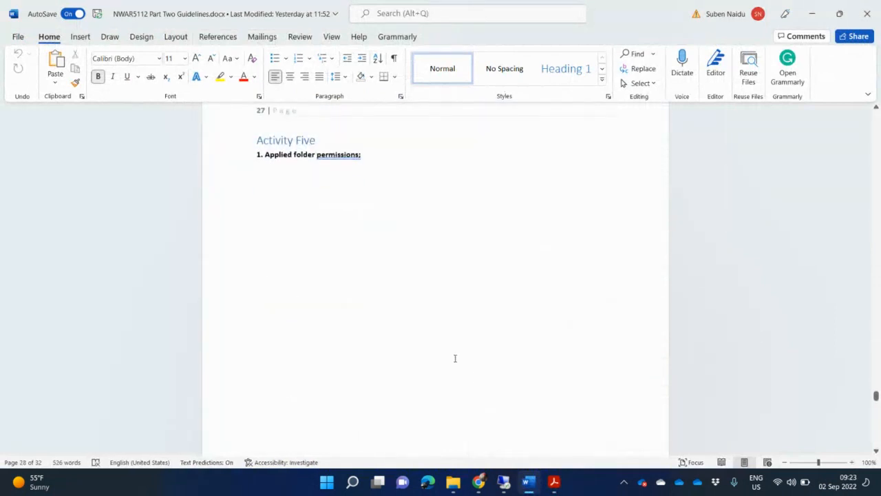
drag(366, 162, 240, 159)
key(Delete)
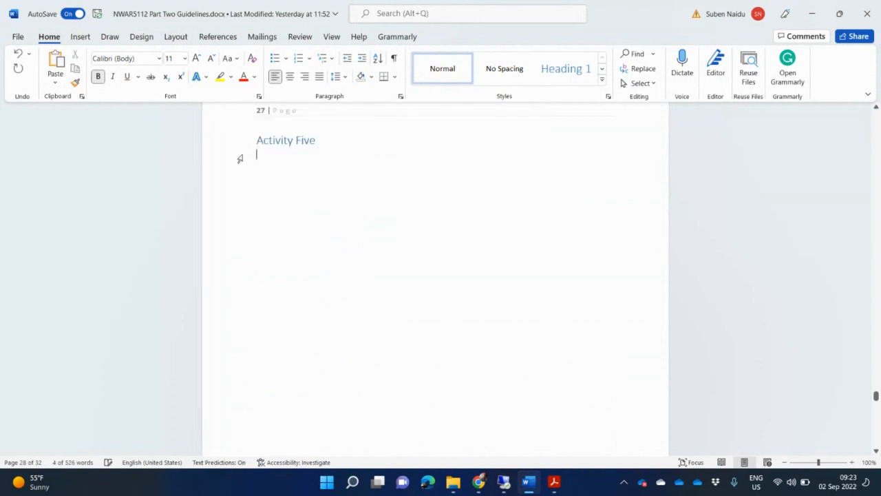
key(ctrl+v)
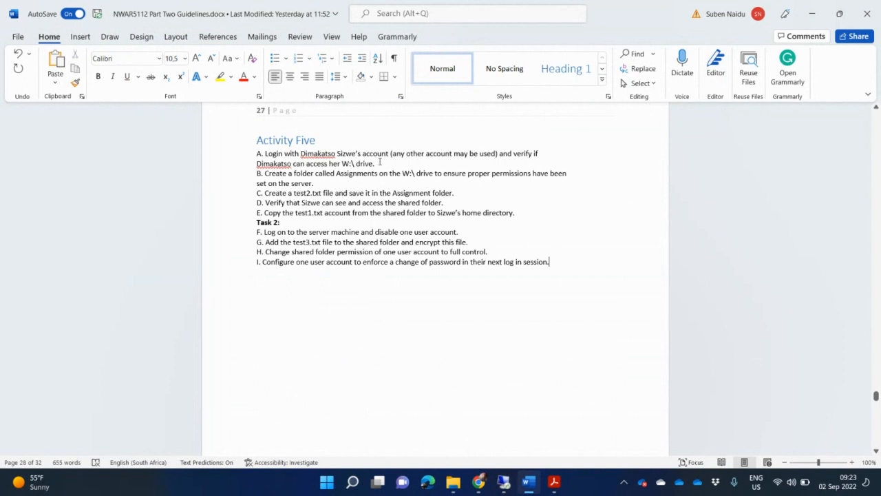
Add a blank line after each of tasks A through E
click(379, 163)
key(Return)
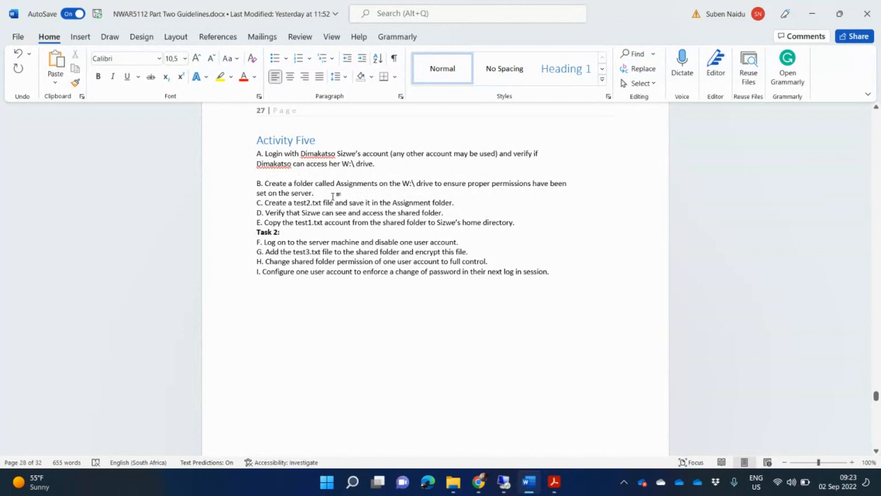
click(334, 195)
key(Return)
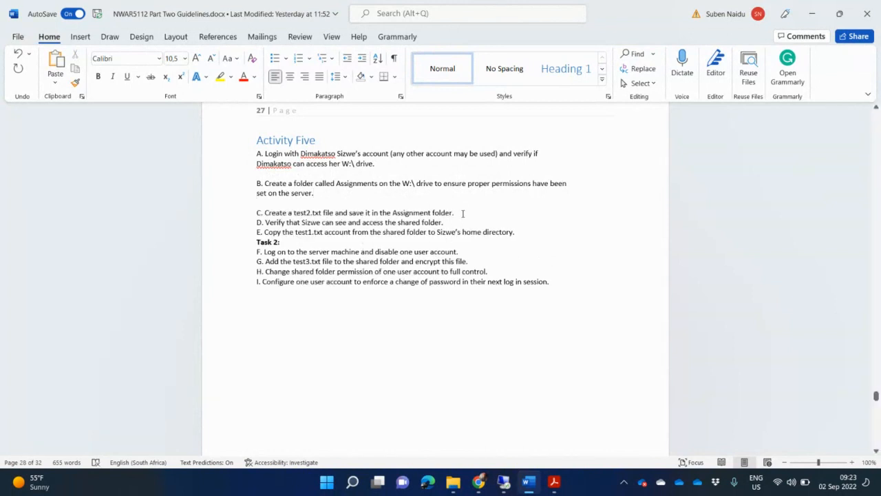
key(Return)
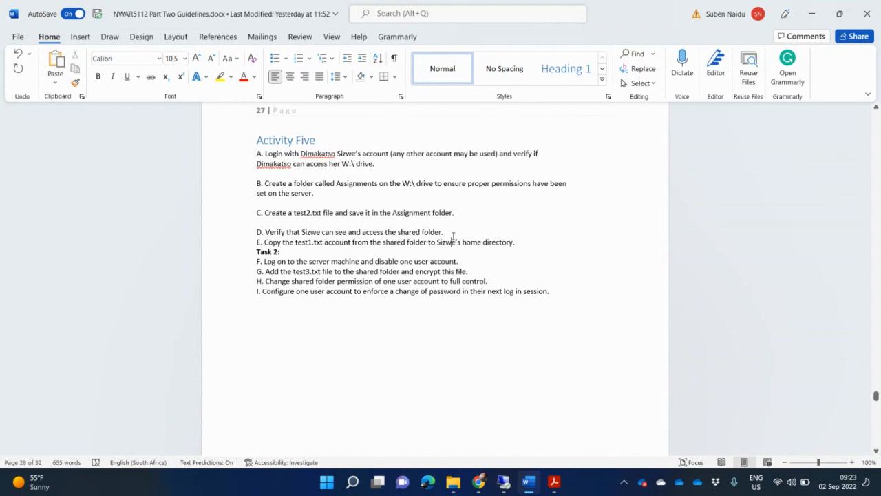
click(456, 232)
key(Return)
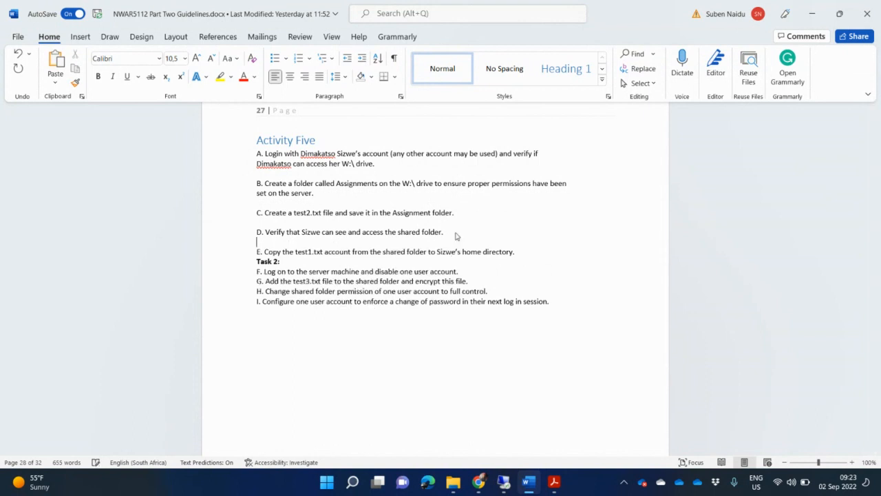
click(523, 256)
key(Return)
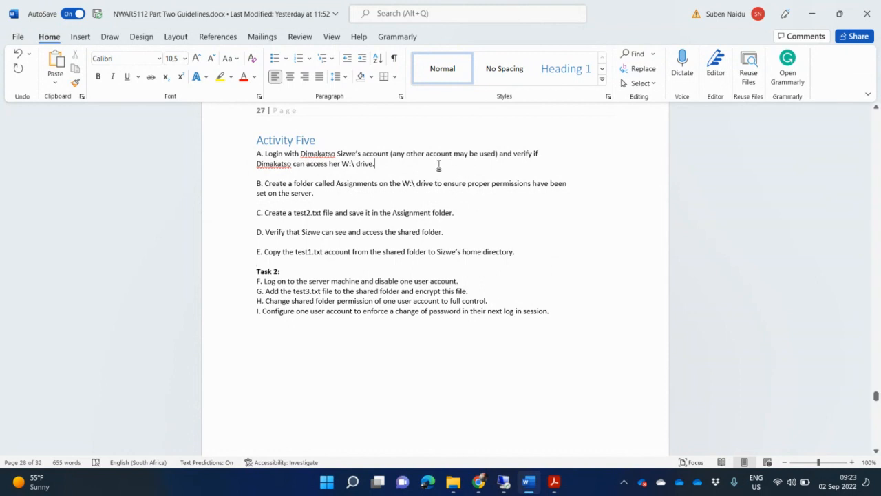
click(438, 166)
Enlarge the client VM and show This PC with Local Disk (C:), DVD Drive (D:) and HomeDirectory
click(505, 481)
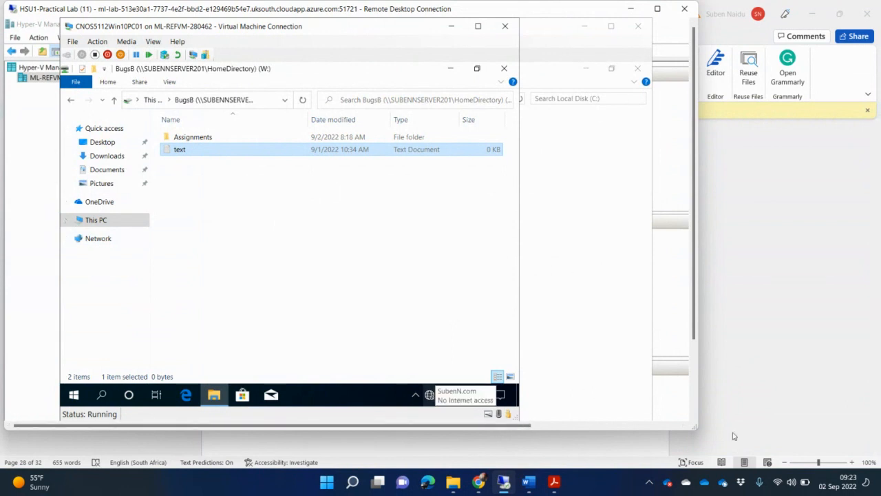
drag(697, 429, 746, 448)
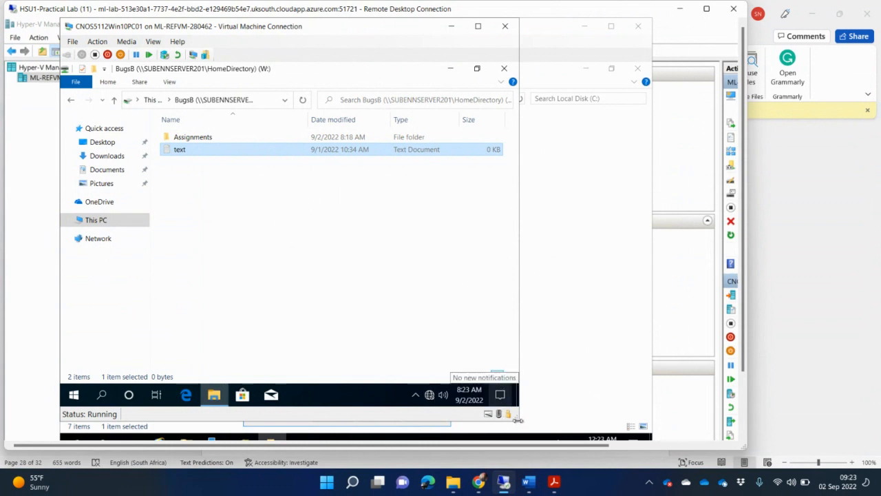
drag(520, 415, 625, 377)
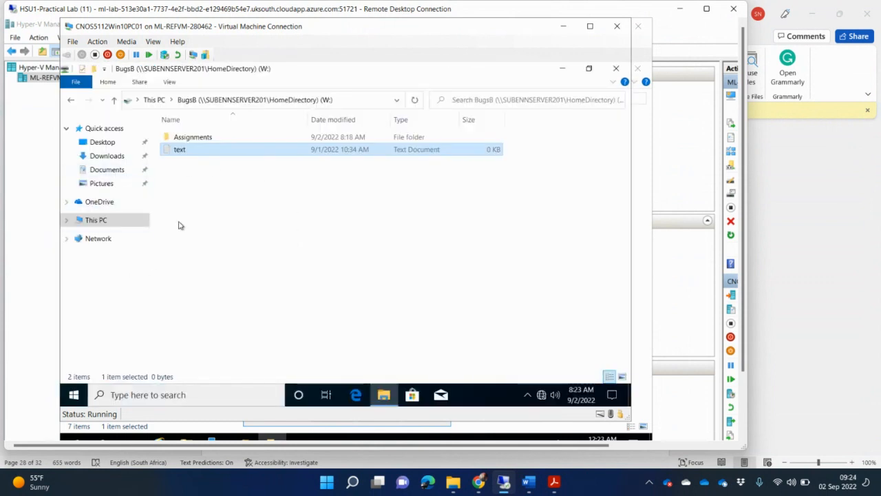
click(80, 221)
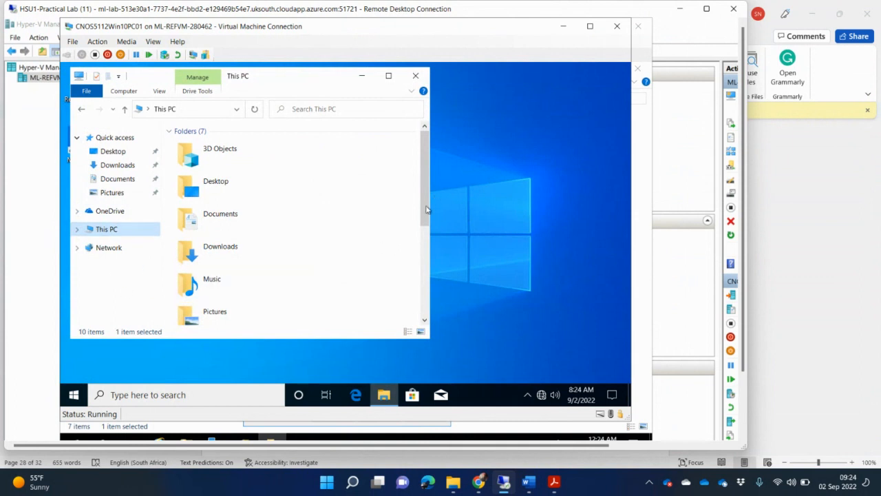
drag(426, 206, 427, 358)
click(425, 311)
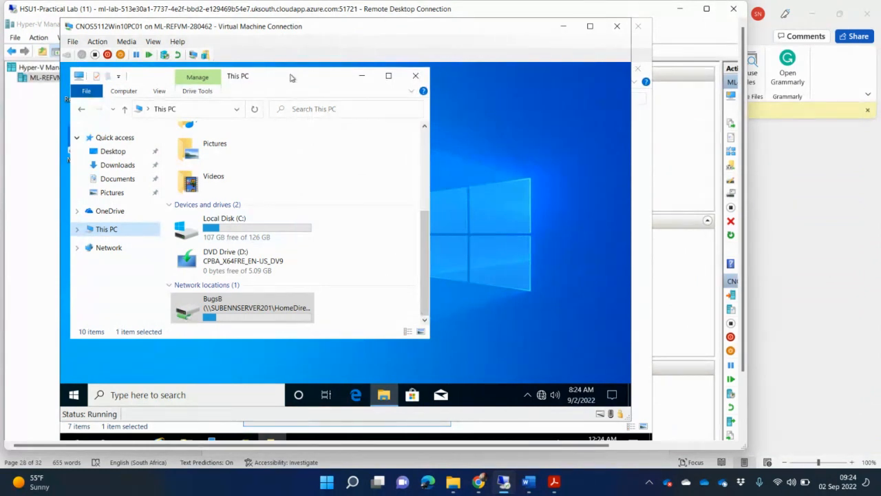
drag(290, 78, 482, 155)
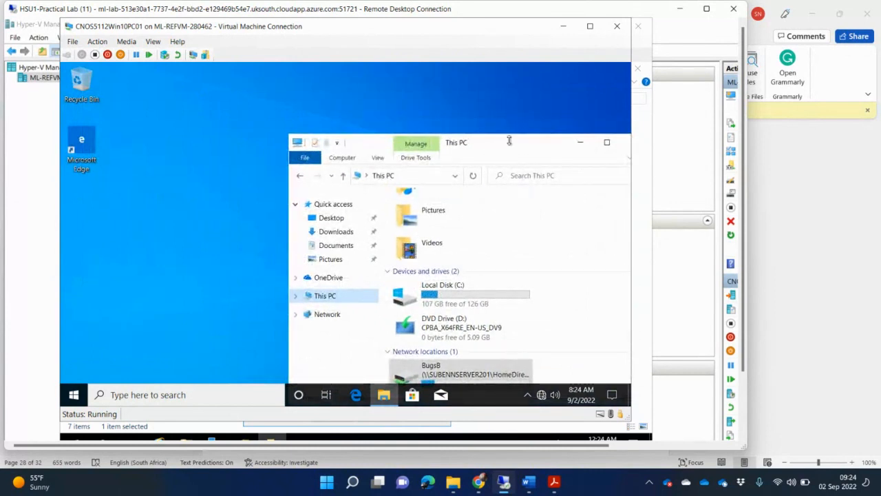
drag(506, 141, 485, 112)
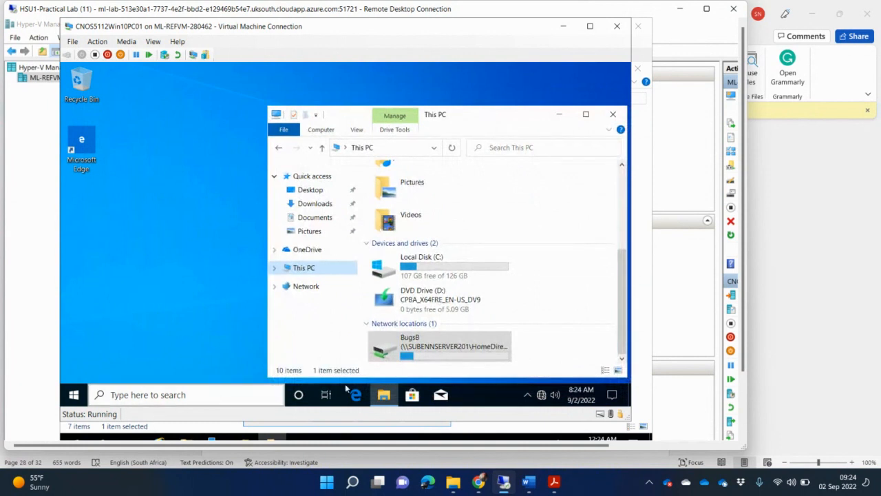
Open the client's About page showing Windows 10 Pro Education 1909 next to the This PC drive list
right_click(73, 394)
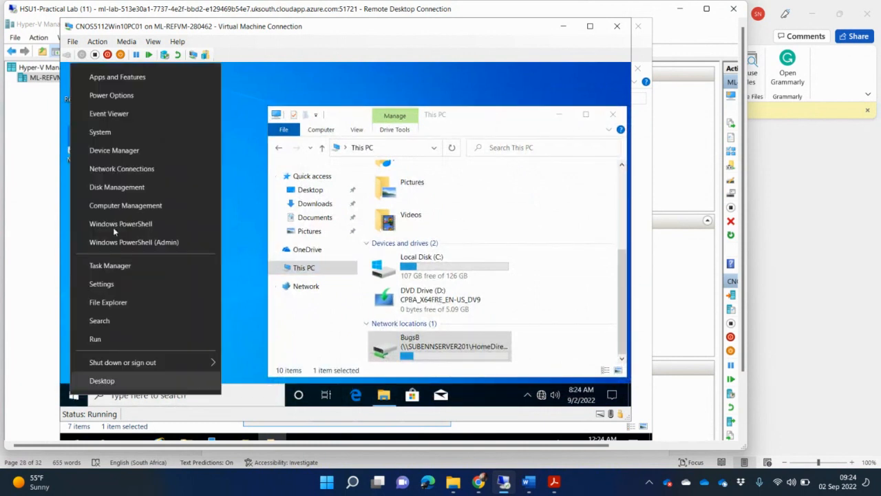
click(124, 132)
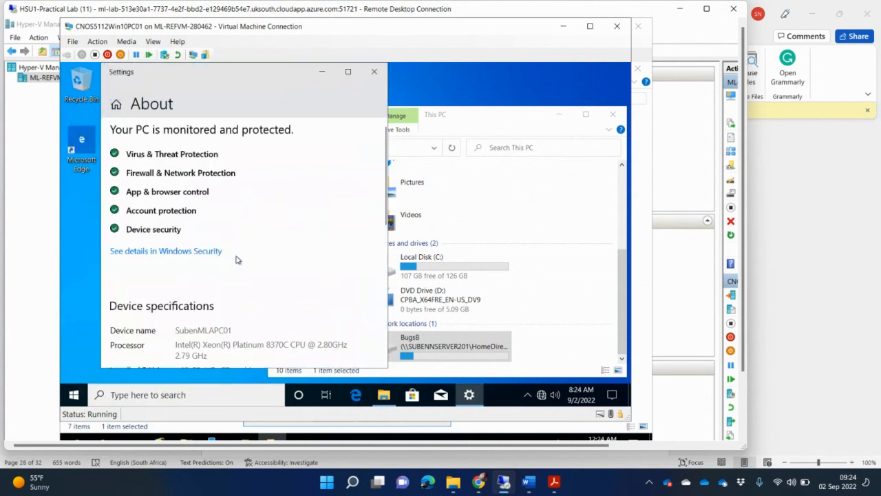
scroll(245, 292, down, 5)
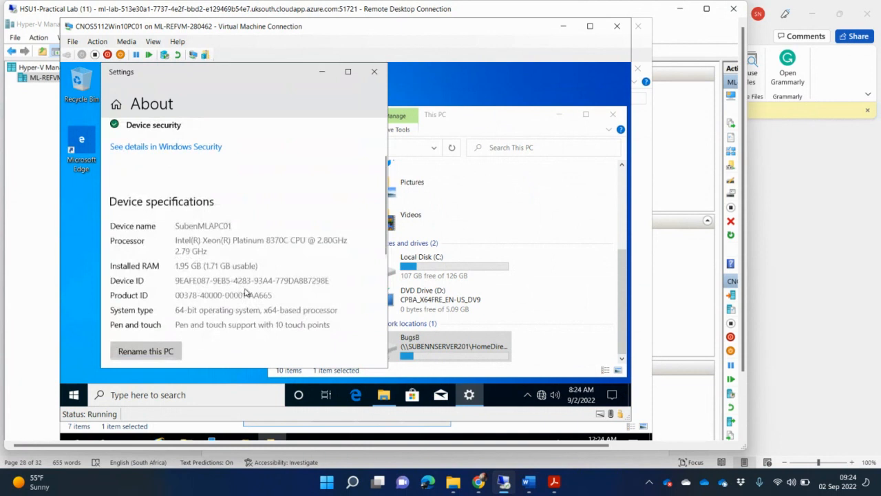
scroll(245, 292, down, 2)
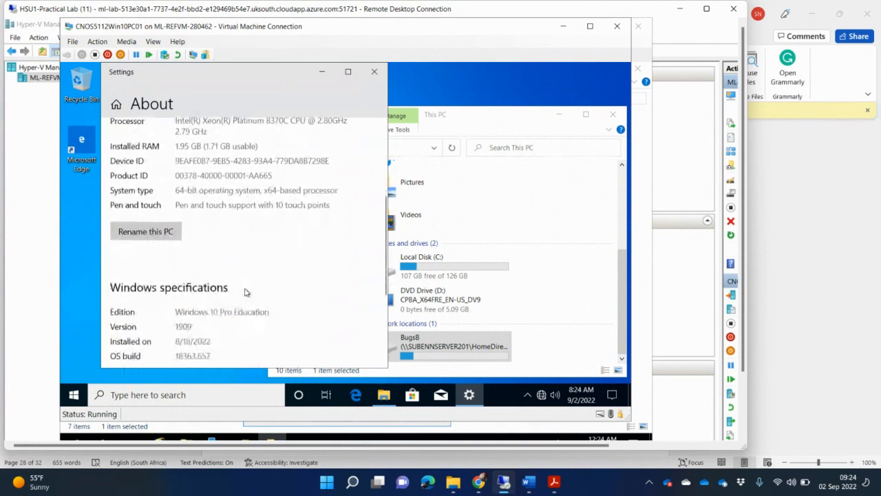
scroll(245, 293, up, 3)
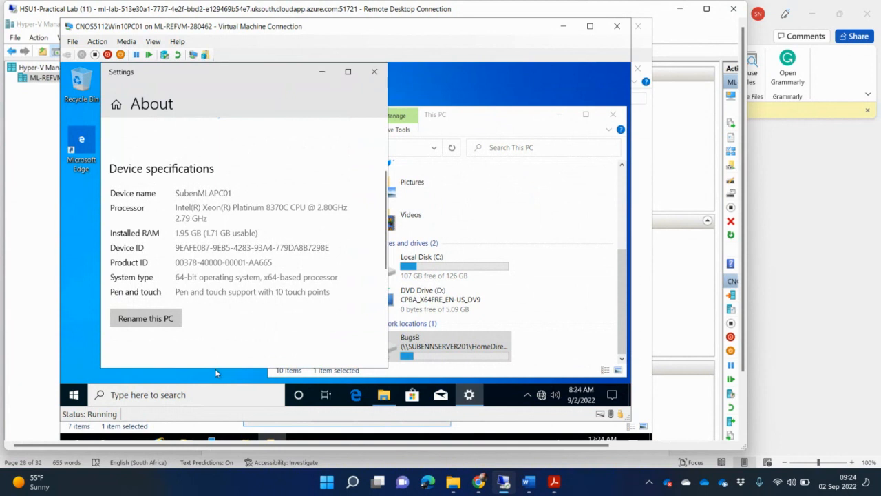
drag(212, 370, 214, 393)
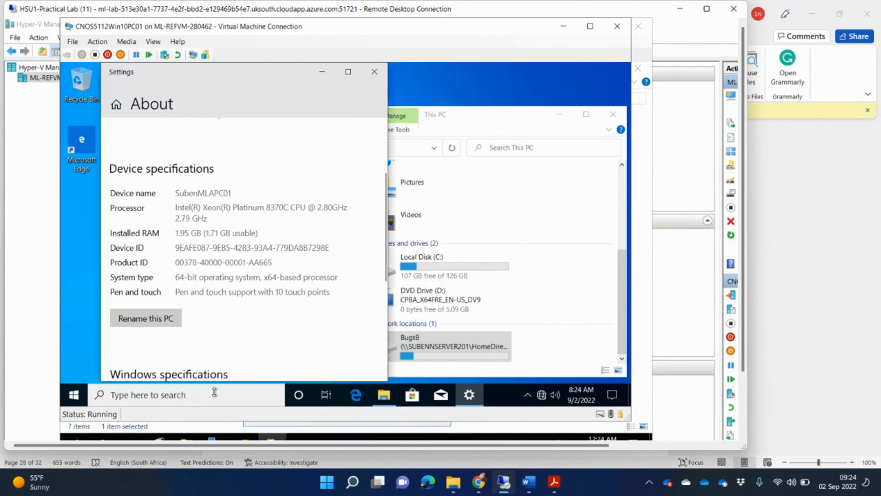
scroll(215, 219, up, 3)
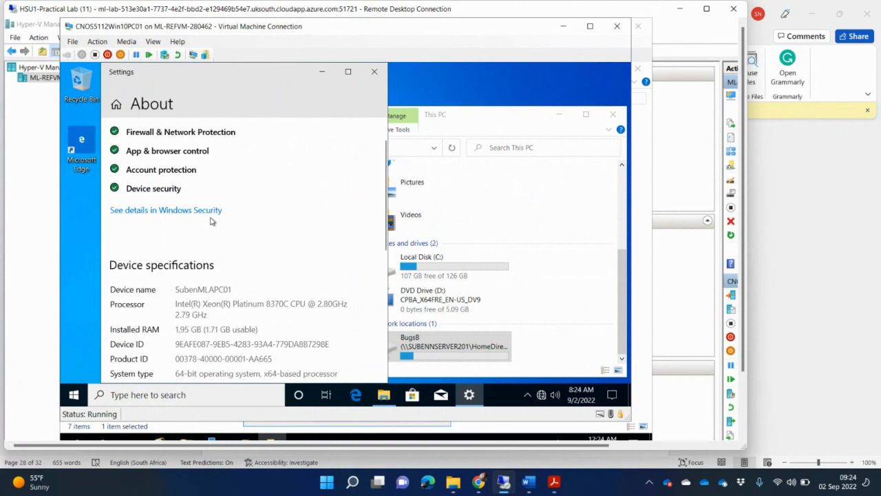
scroll(212, 220, down, 2)
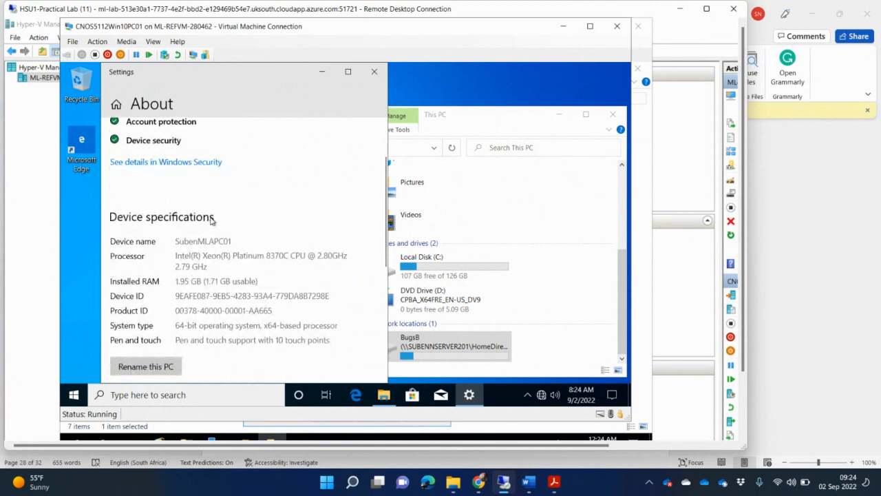
scroll(213, 219, down, 2)
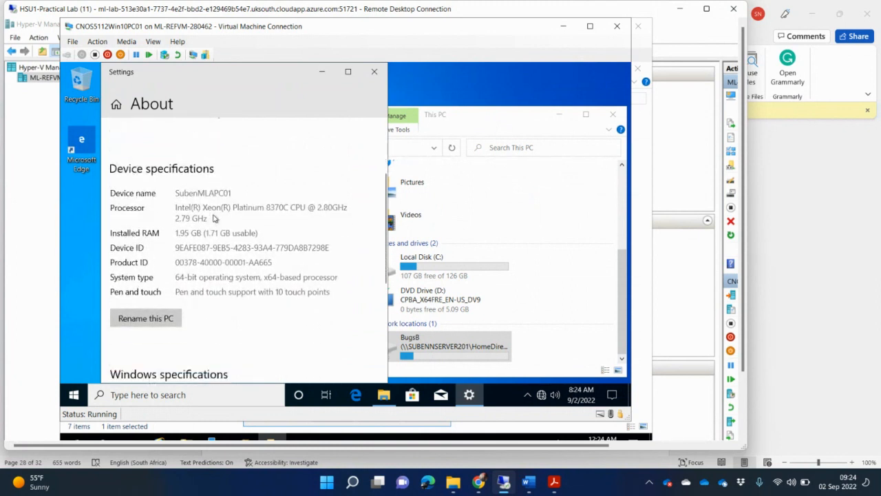
scroll(244, 198, down, 2)
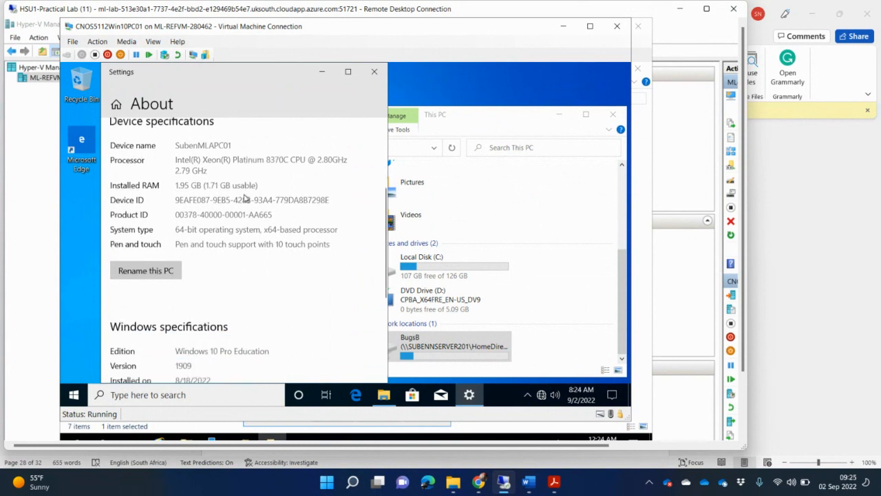
click(475, 182)
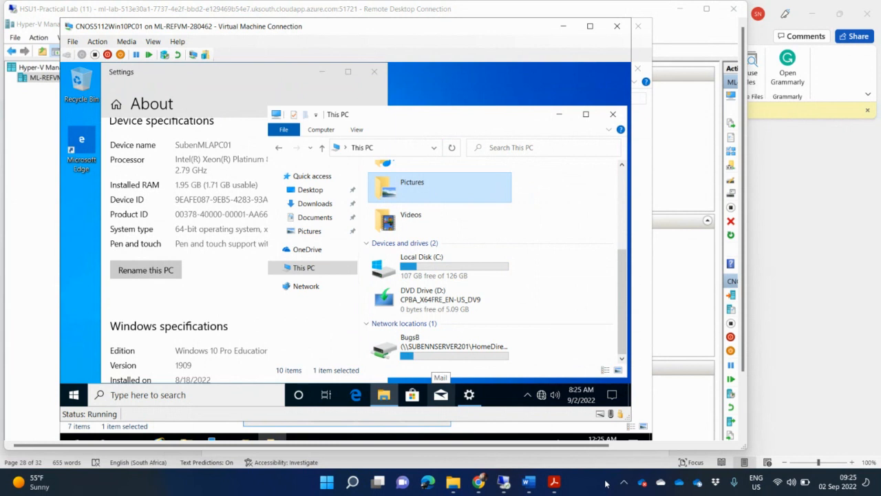
Launch Snipping Tool via 'snip' and capture the About and This PC windows in one rectangle
key(super)
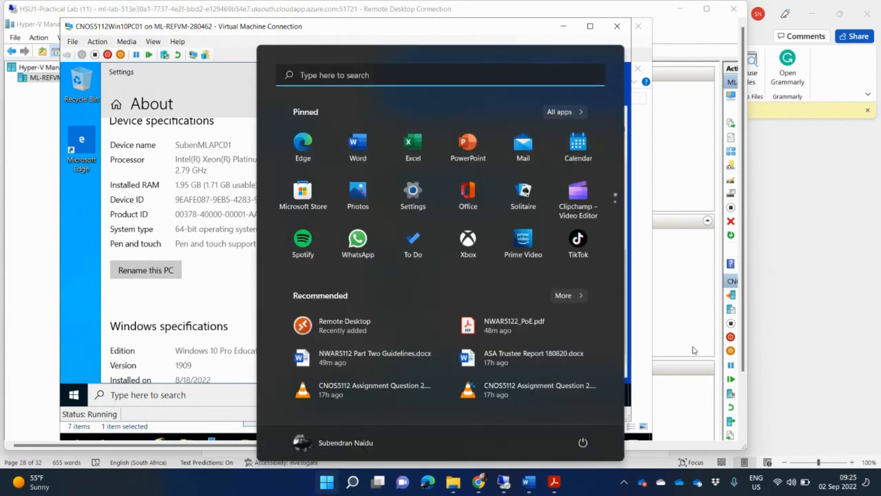
text(snip)
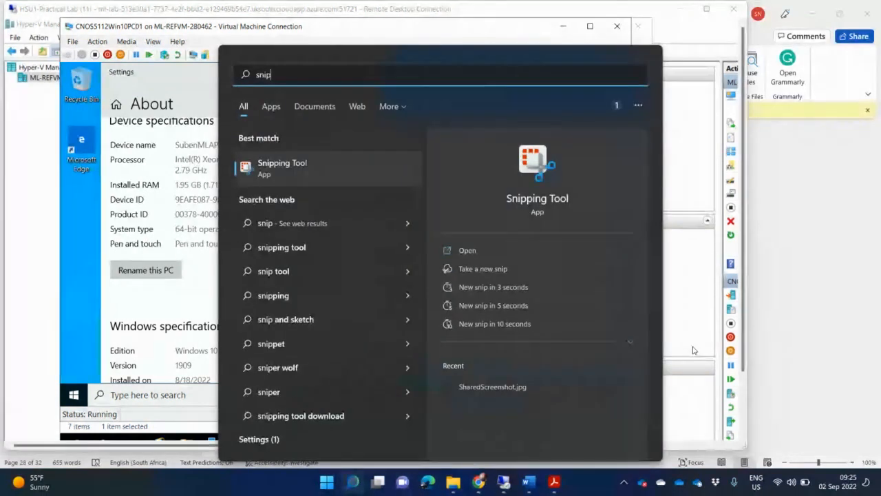
key(Return)
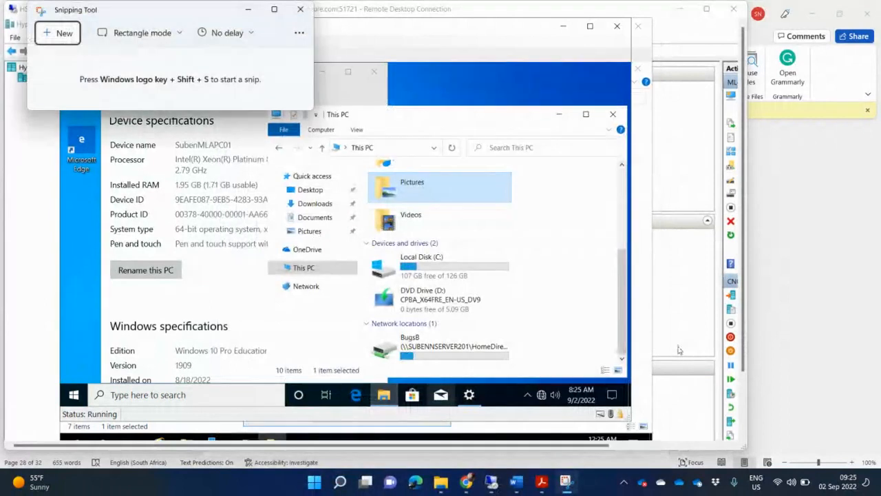
click(58, 34)
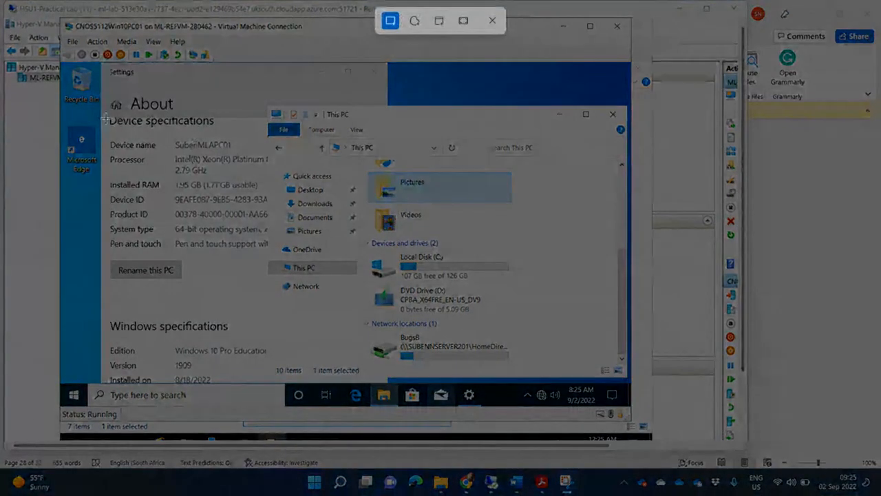
drag(100, 89, 576, 374)
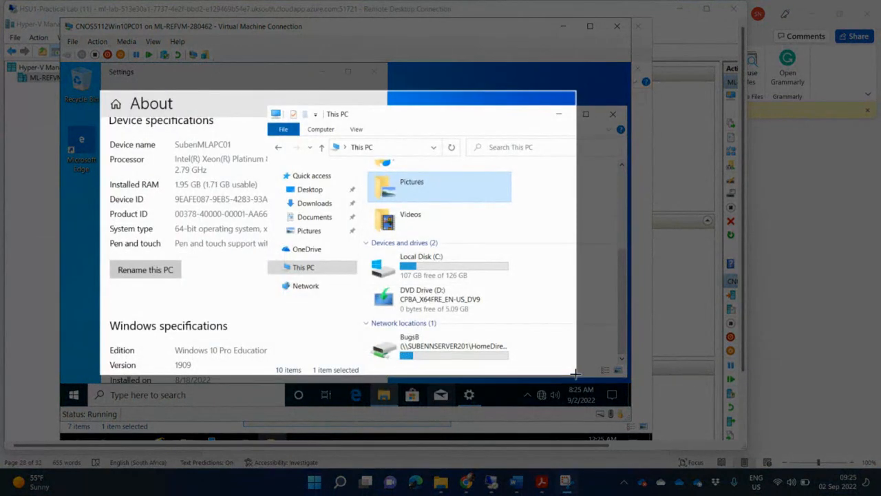
drag(577, 378, 576, 378)
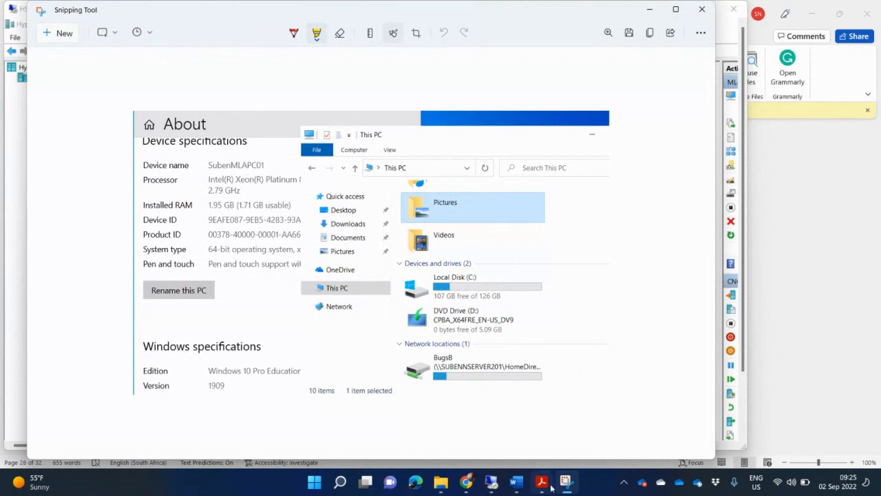
mouse_move(538, 486)
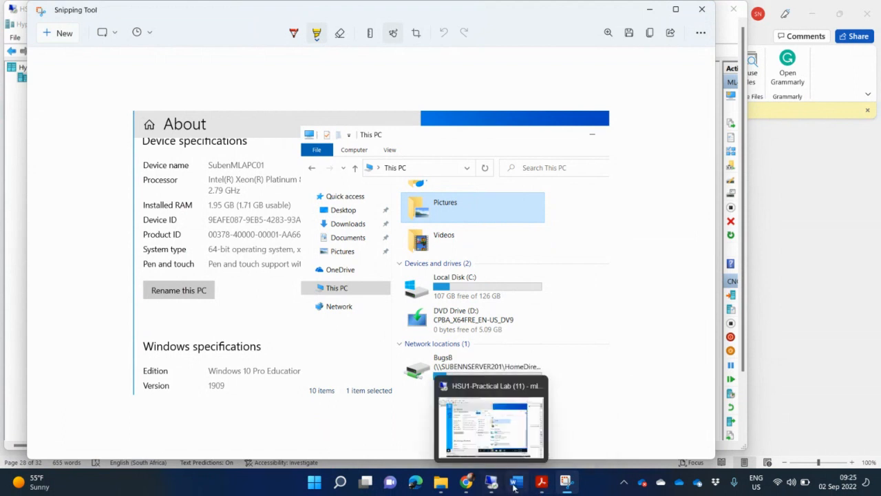
click(510, 481)
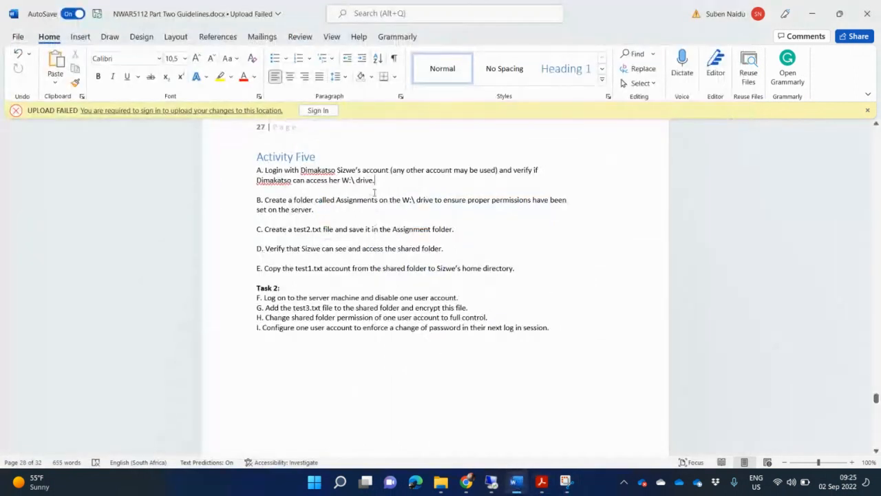
Paste the About and This PC screenshot under task A, above task B
key(ctrl+v)
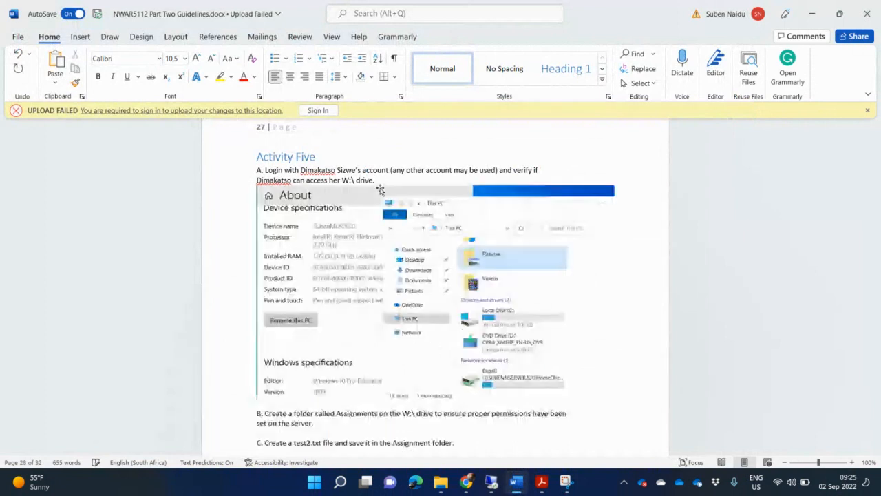
scroll(454, 265, down, 3)
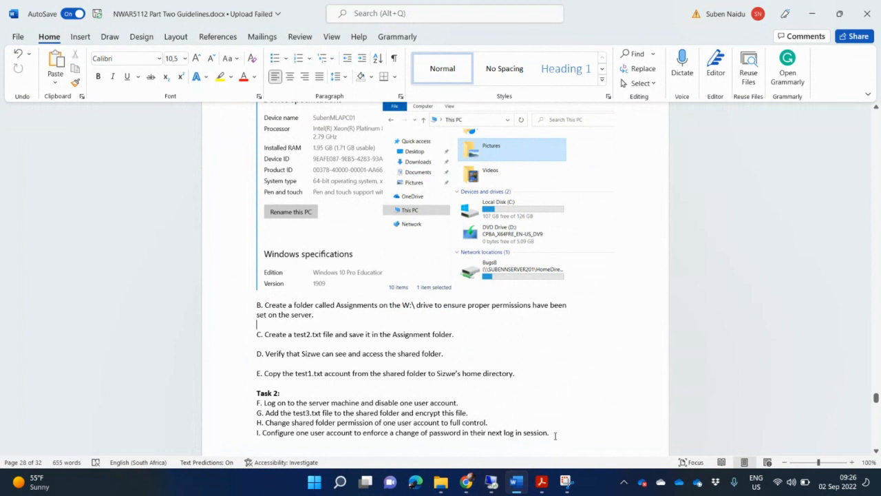
On the client VM, browse Local Disk (C:), then open the BugsB network location showing Assignments and the text file
click(490, 481)
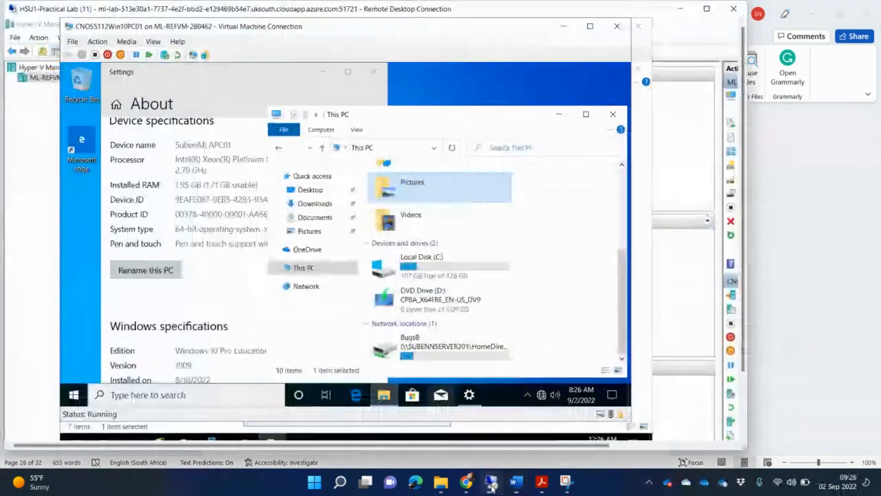
click(499, 261)
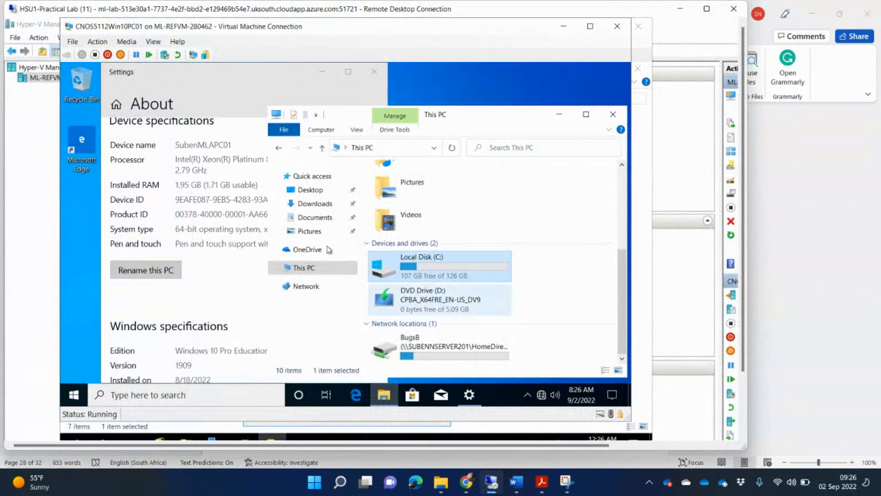
double_click(424, 265)
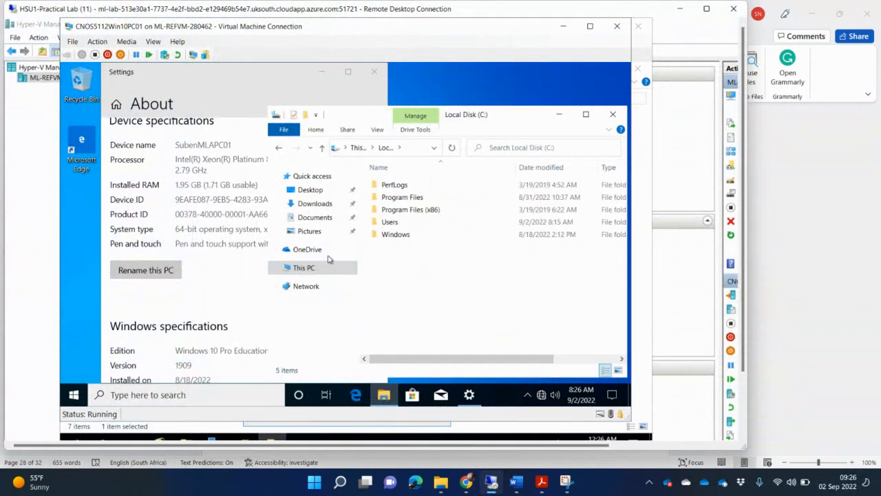
click(317, 268)
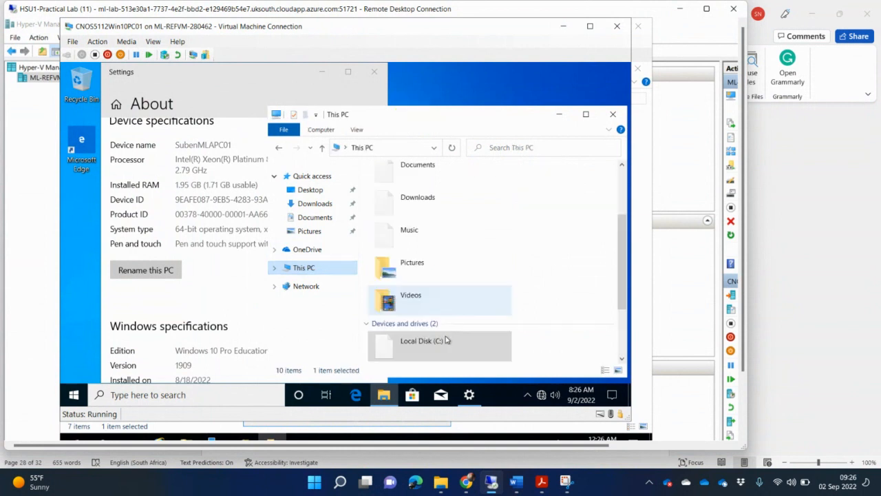
scroll(480, 303, down, 3)
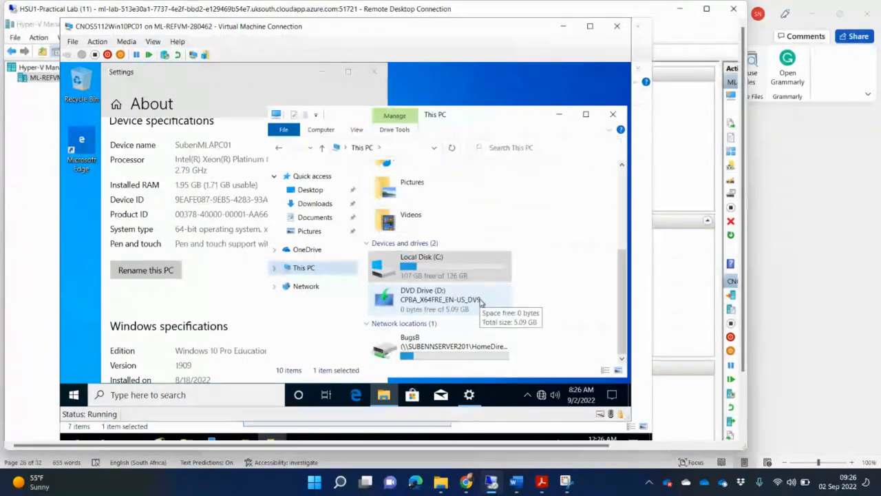
double_click(482, 342)
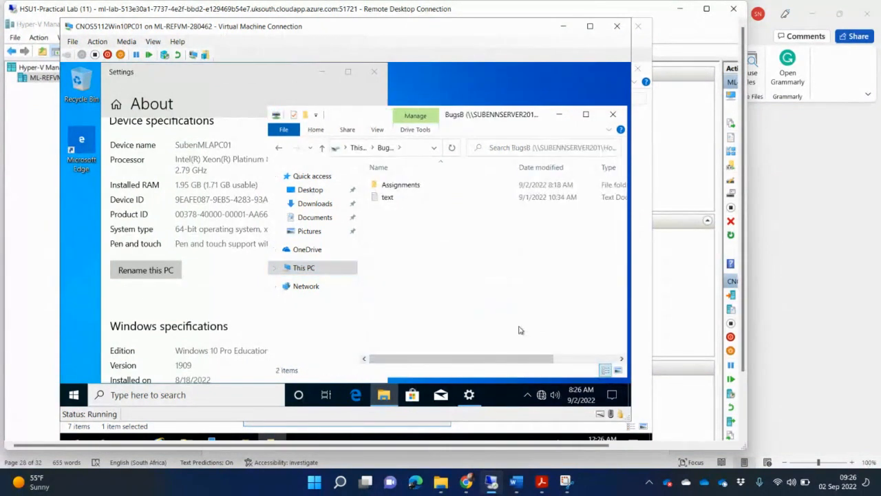
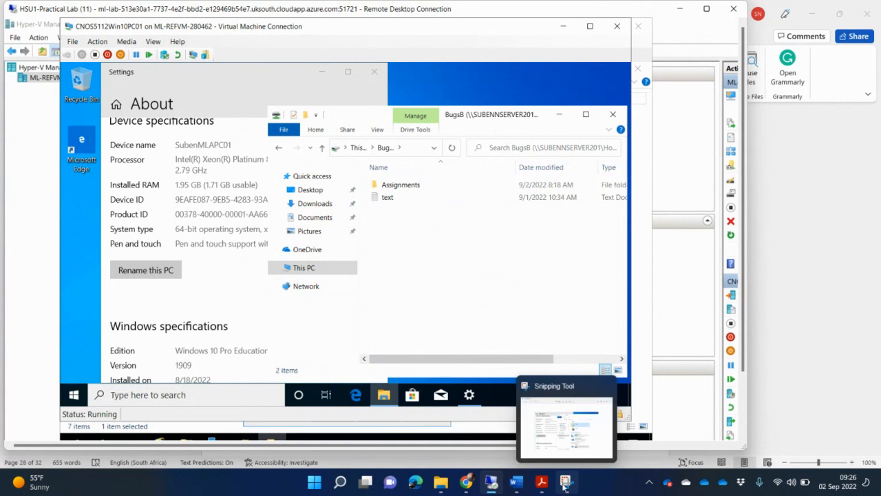
Snip the VM's About page and BugsB drive window together, then return to the Word guidelines
click(602, 406)
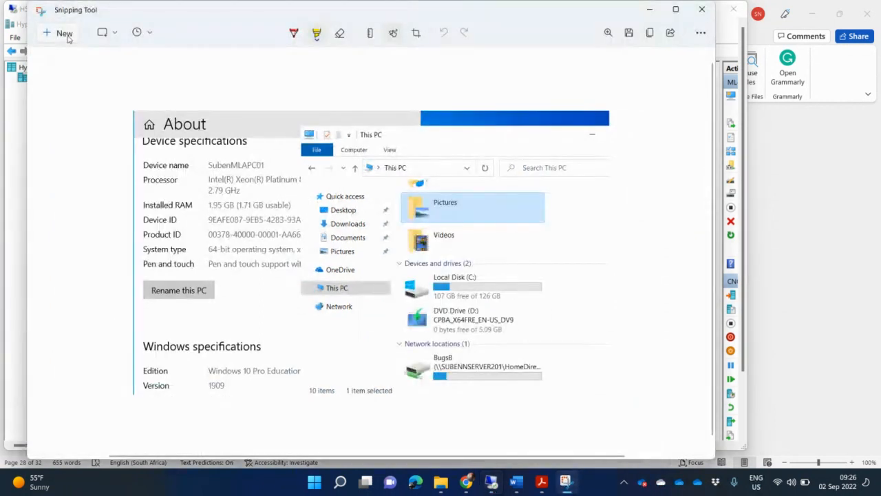
click(61, 33)
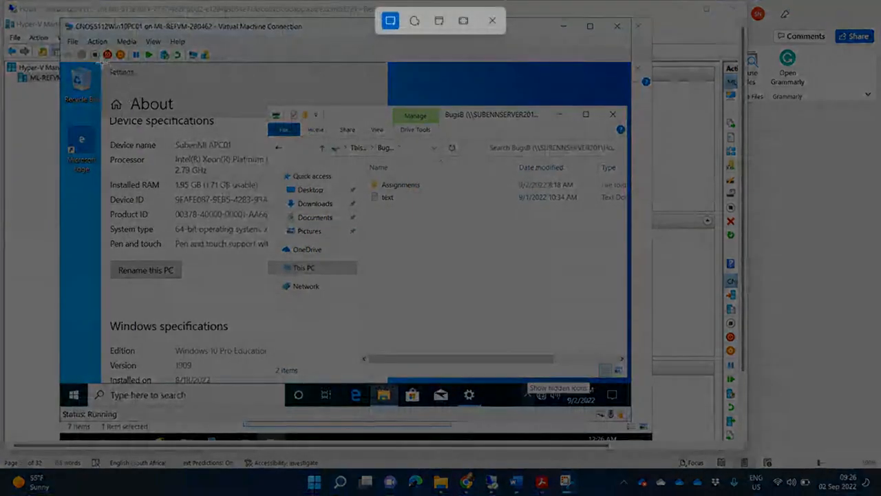
drag(100, 62, 630, 363)
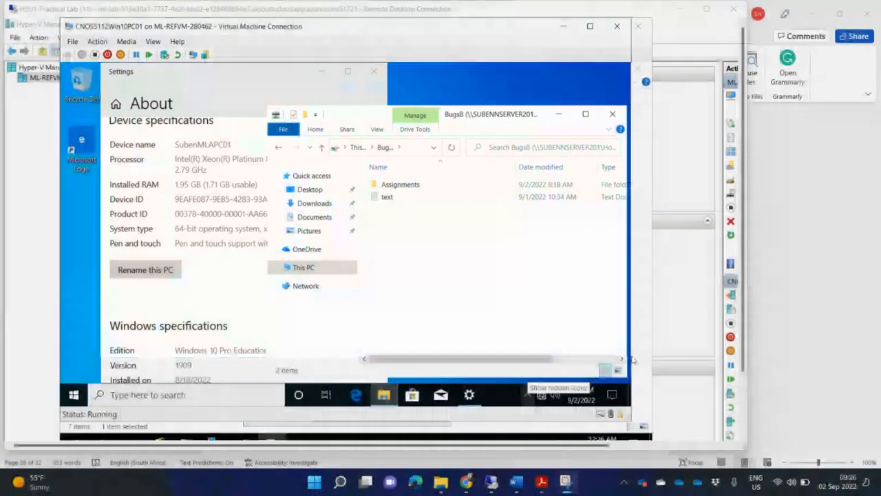
click(517, 482)
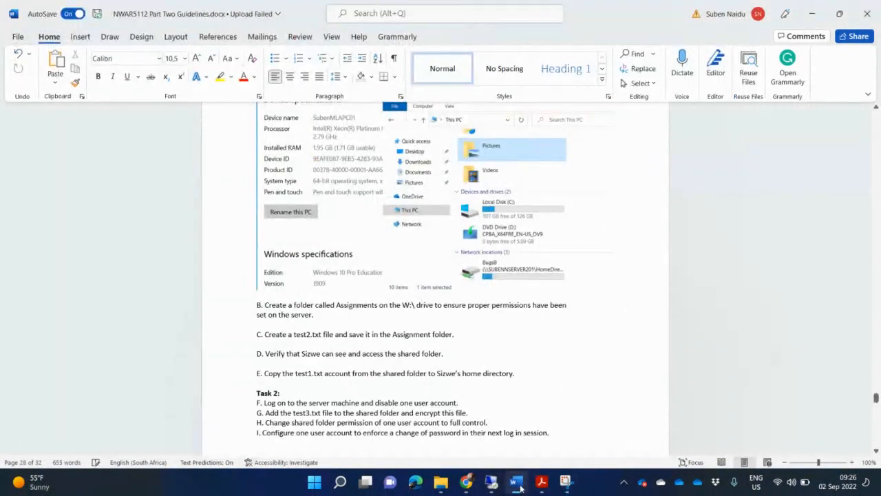
Paste the BugsB share screenshot under items B and C, and add a blank line after D
key(ctrl+v)
scroll(504, 379, down, 2)
scroll(503, 378, down, 2)
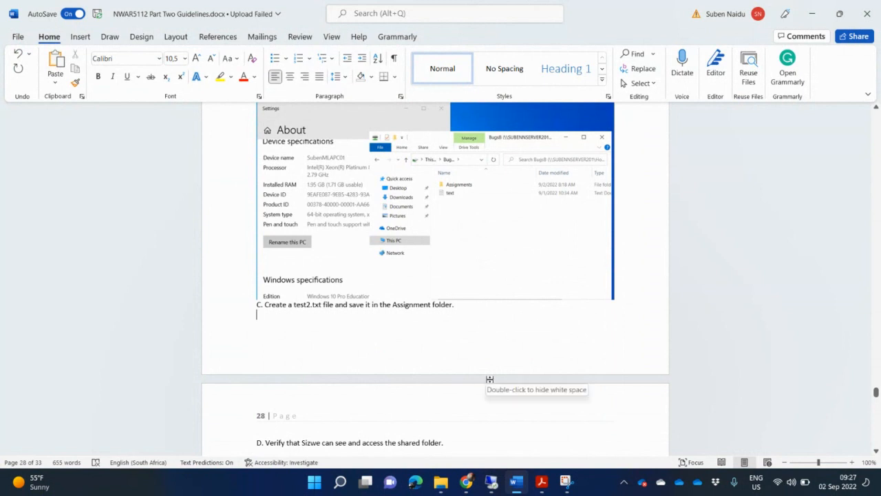
key(ctrl+v)
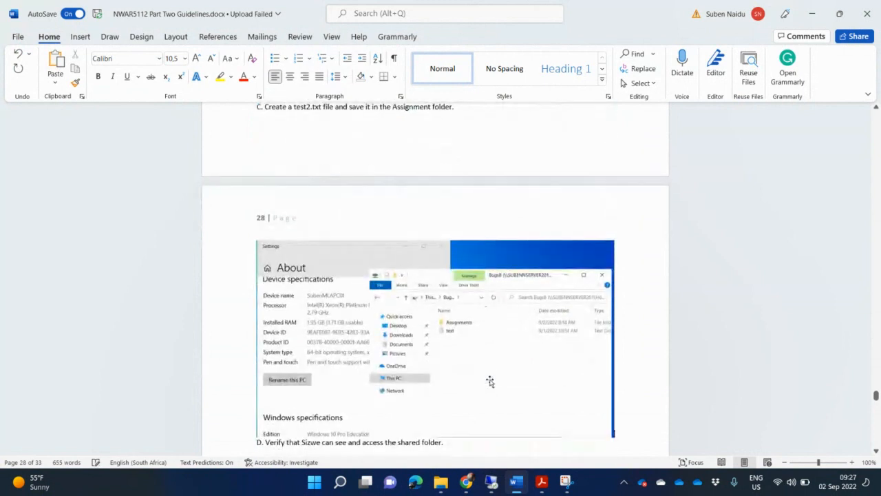
scroll(490, 380, down, 2)
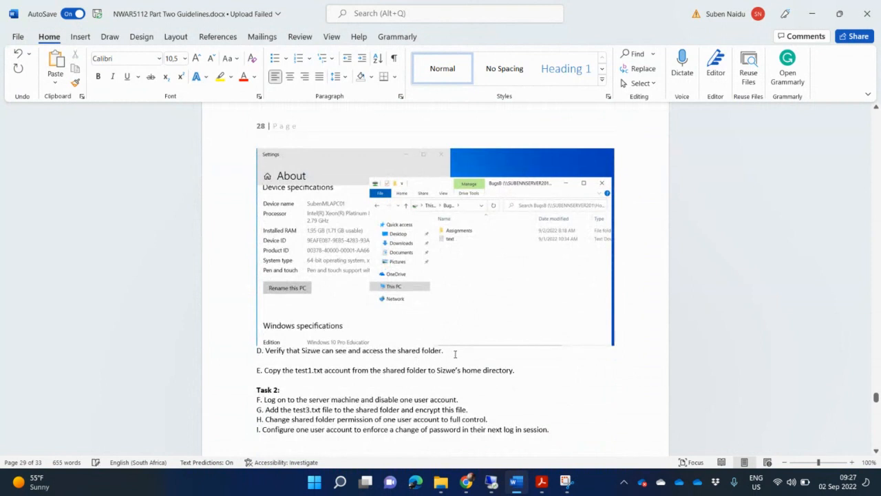
key(Return)
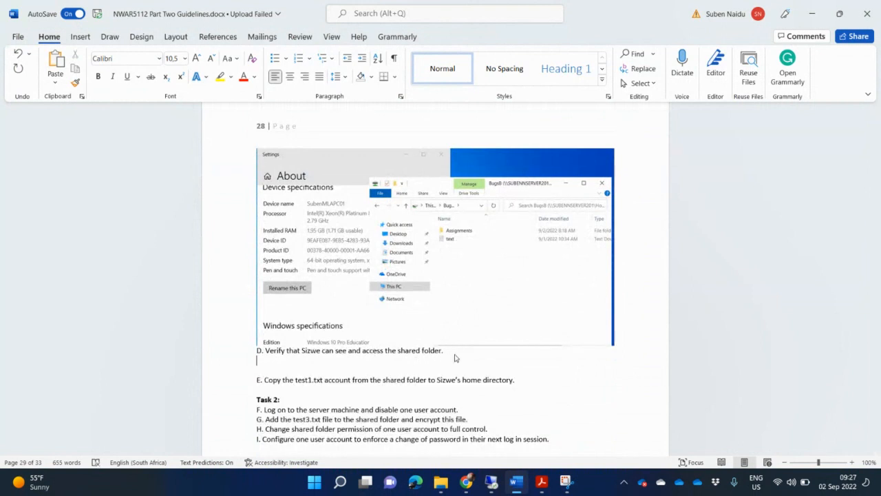
click(542, 482)
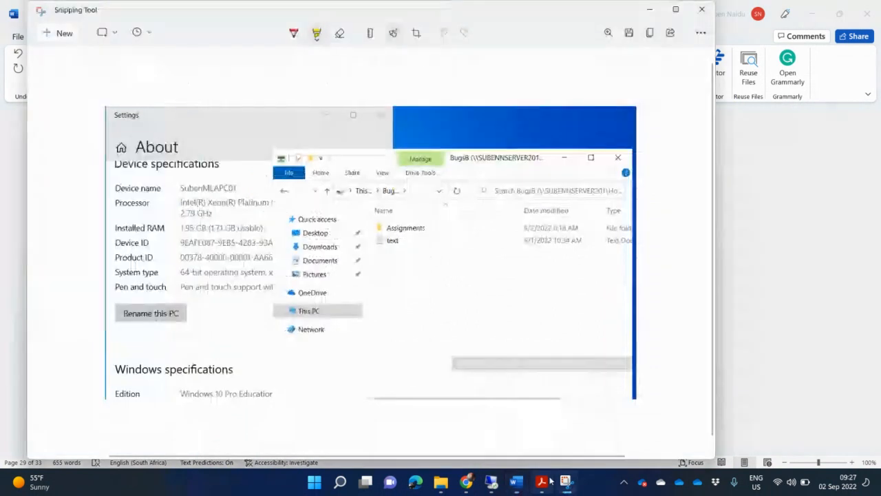
In the VM's Explorer, go to \\subennserver201\ and open its Shared folder
click(490, 482)
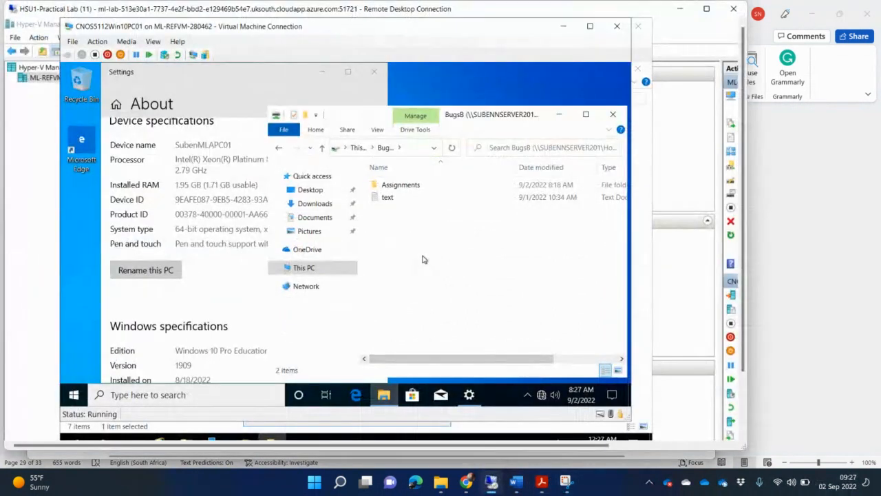
click(306, 286)
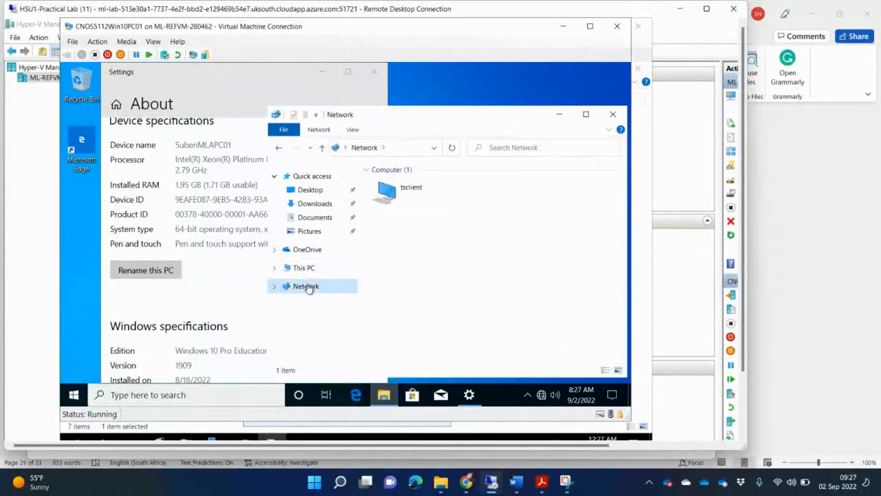
click(403, 148)
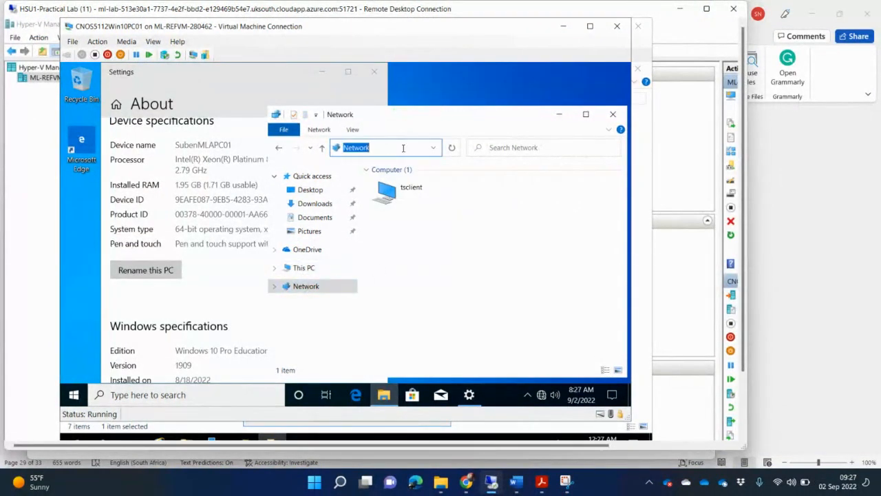
key(BackSpace)
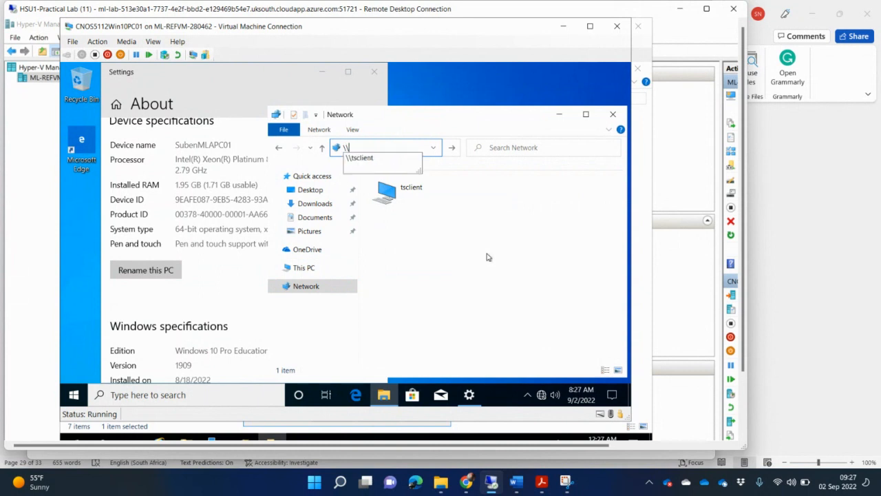
text(\\subenn)
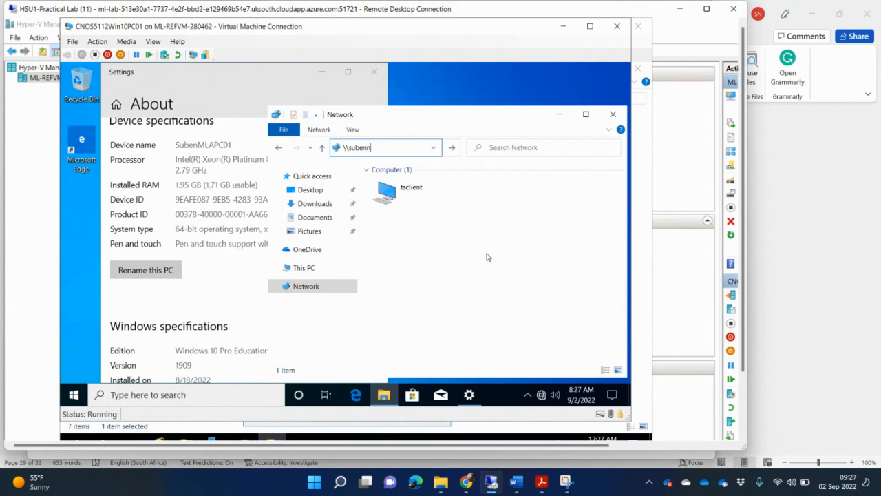
text(server201\)
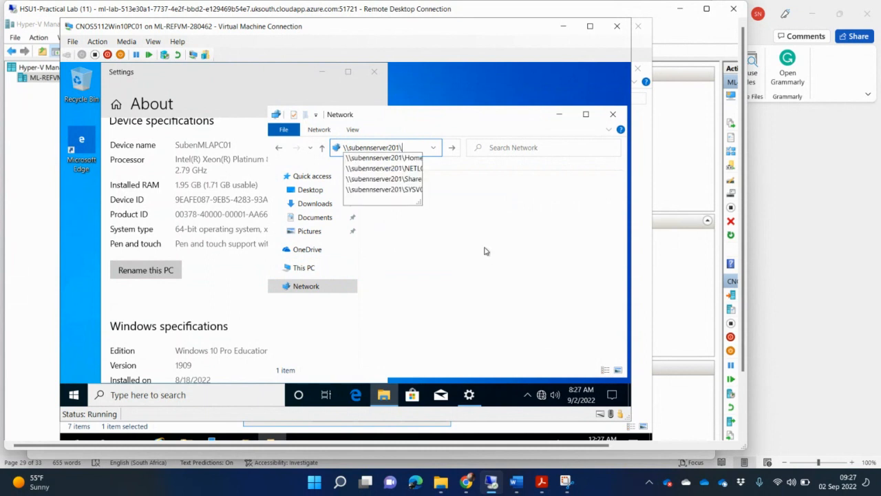
click(409, 180)
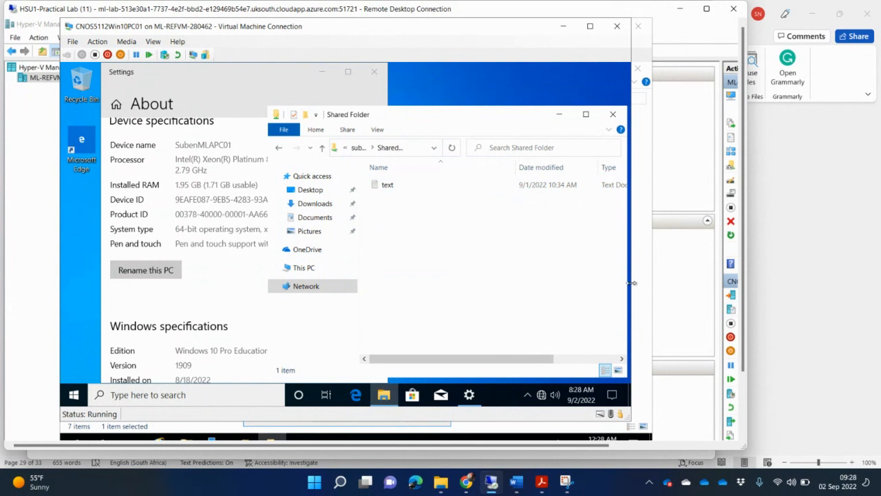
Widen the VM and Shared Folder windows and switch the folder view to List
drag(639, 283, 722, 274)
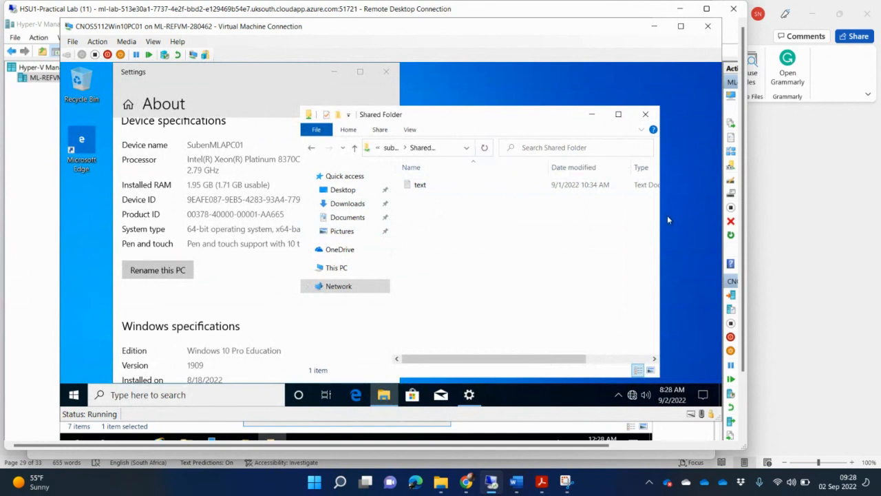
click(693, 218)
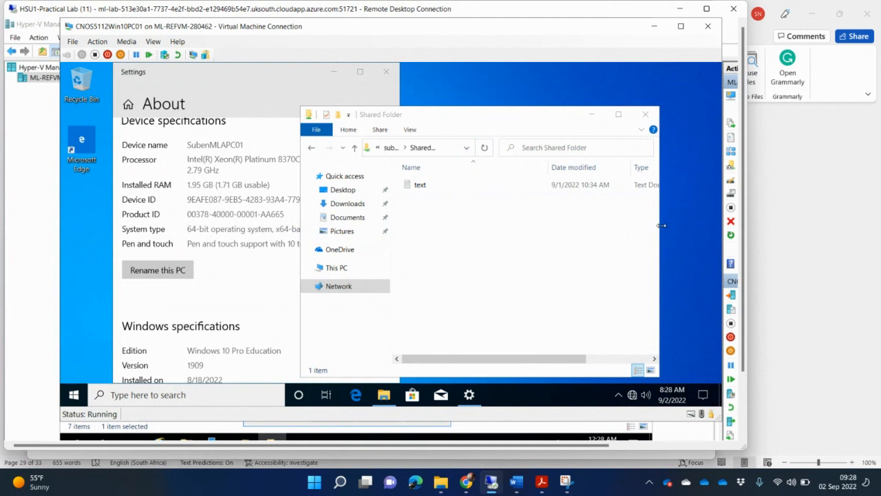
drag(661, 225, 705, 220)
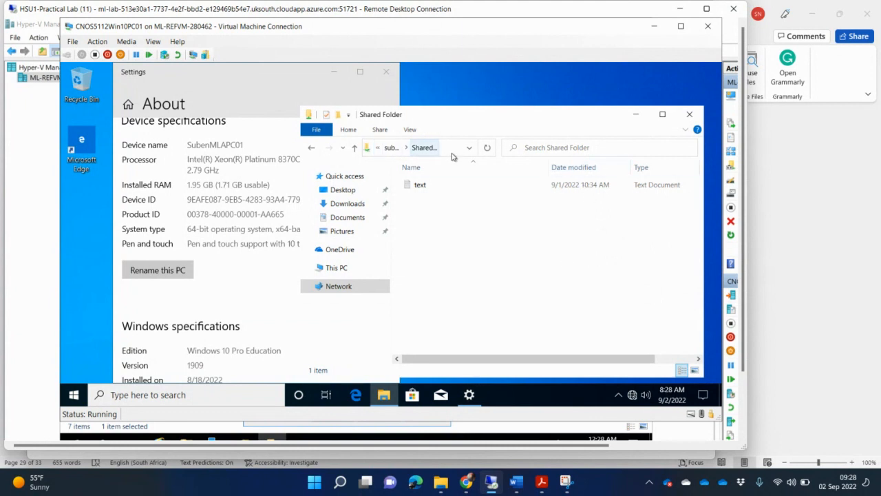
click(409, 130)
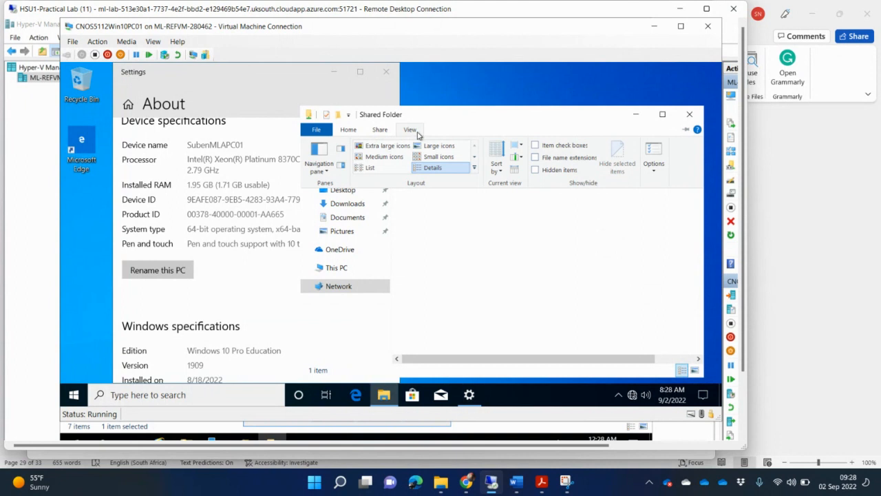
click(382, 168)
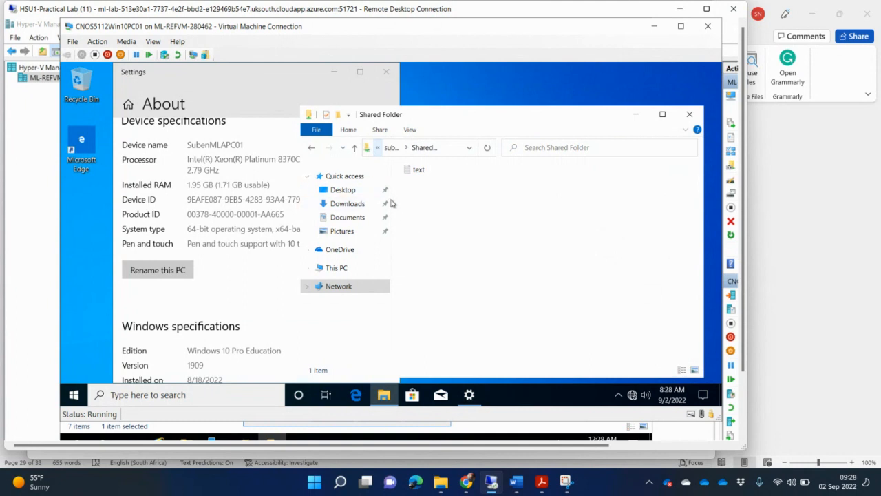
drag(391, 201, 536, 200)
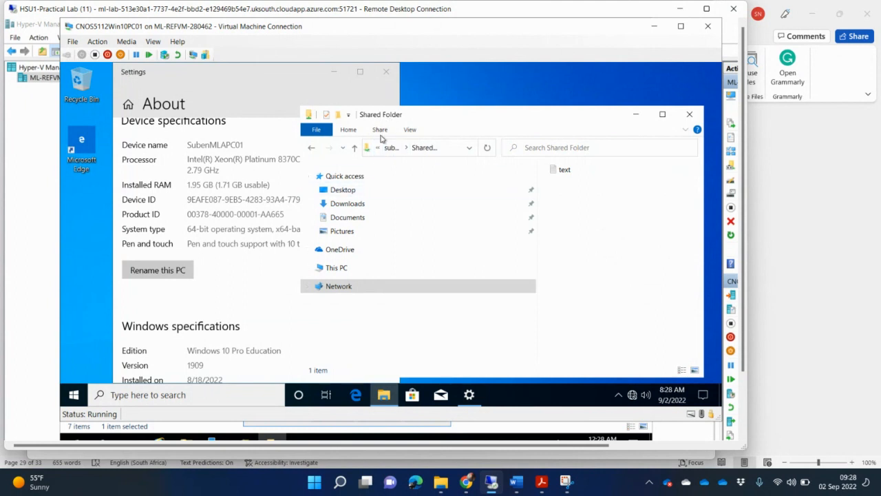
Switch the Navigation pane on in the Shared Folder window from the View options
click(410, 130)
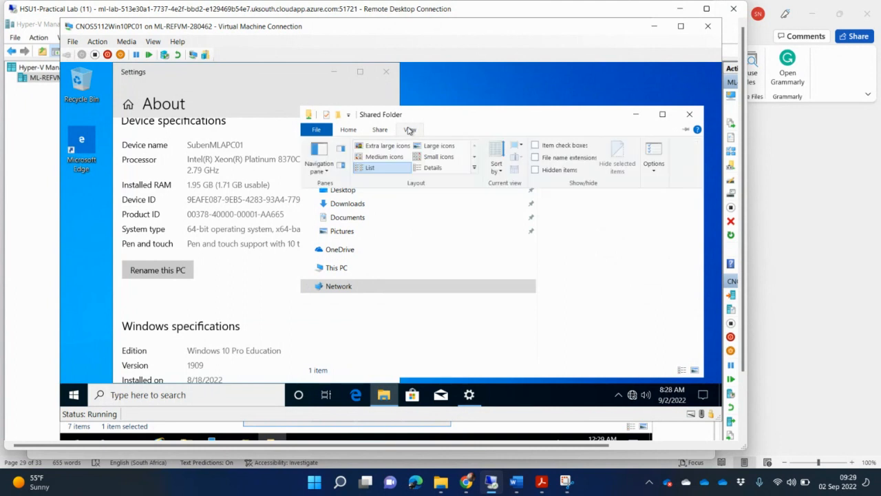
click(342, 165)
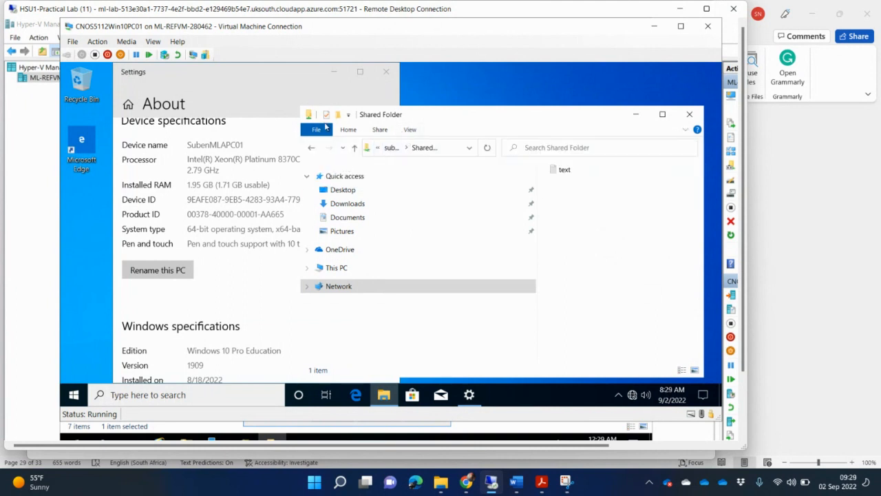
click(406, 131)
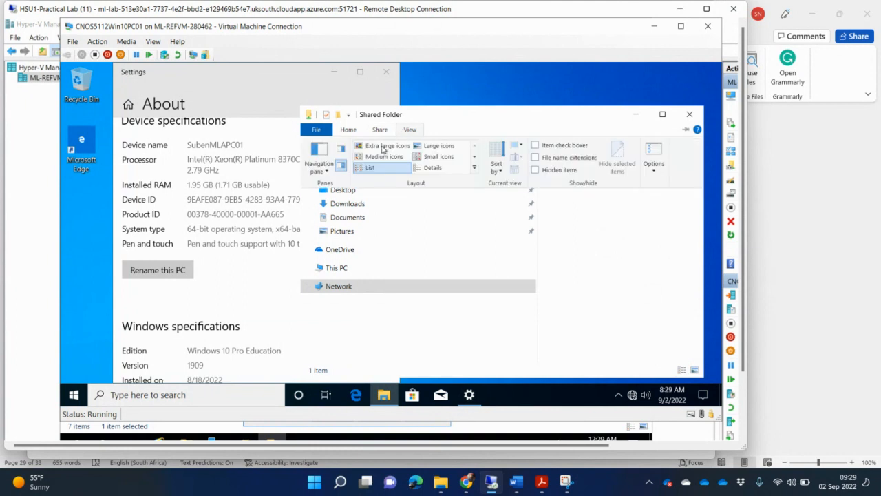
click(344, 150)
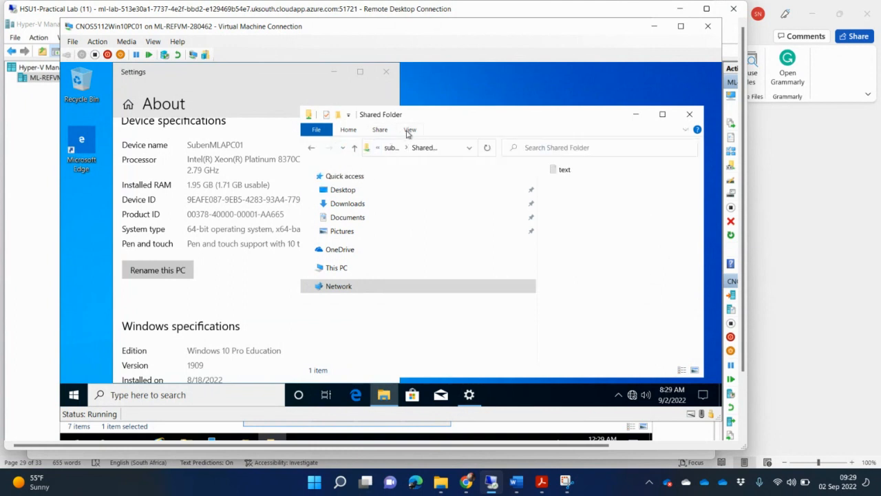
click(409, 131)
click(322, 153)
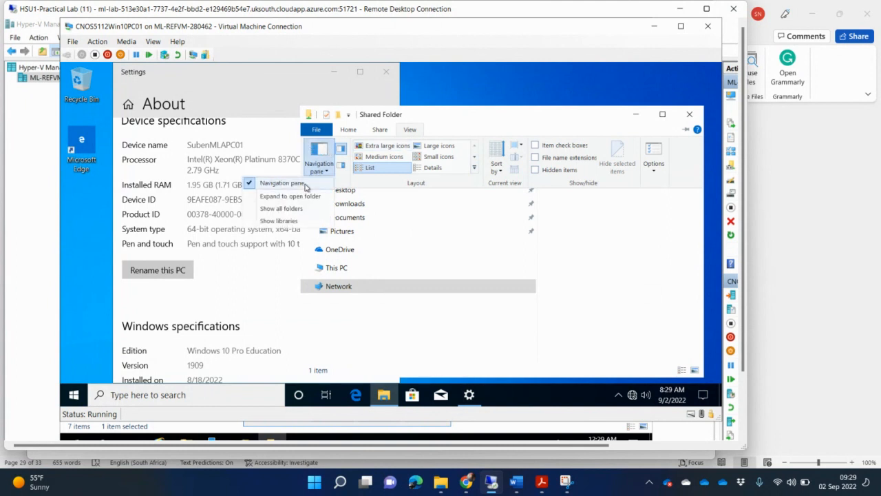
click(306, 186)
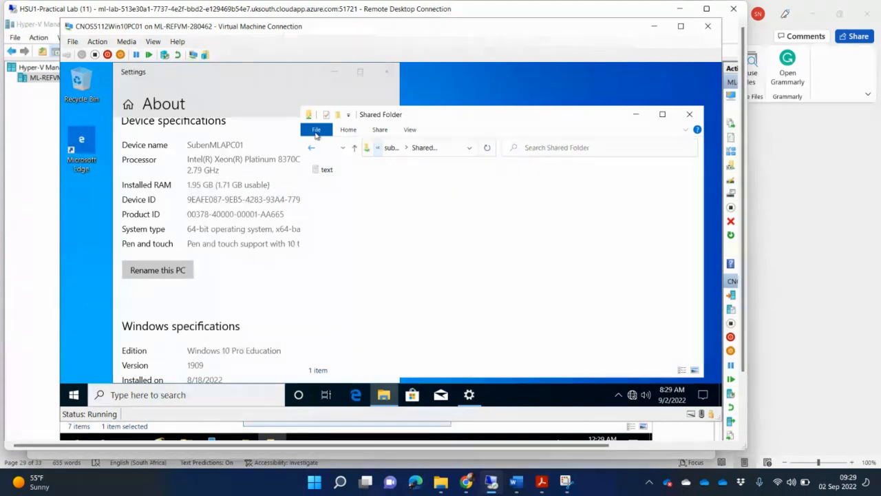
click(410, 129)
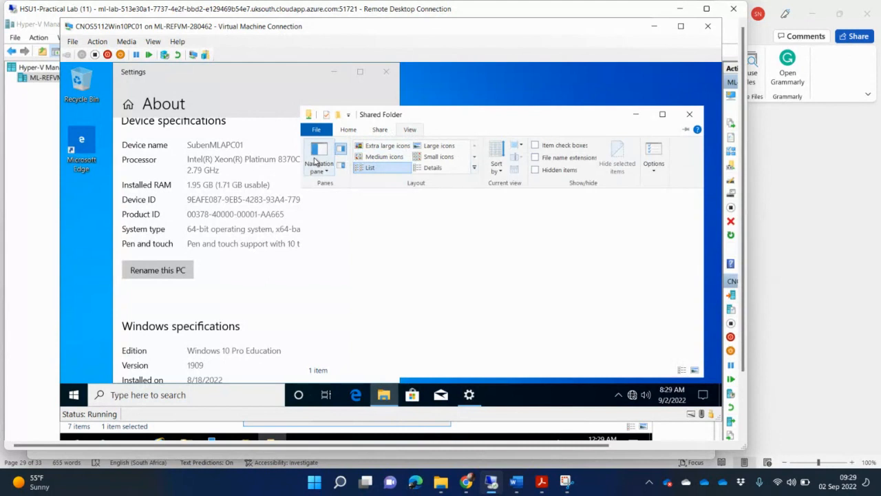
click(317, 165)
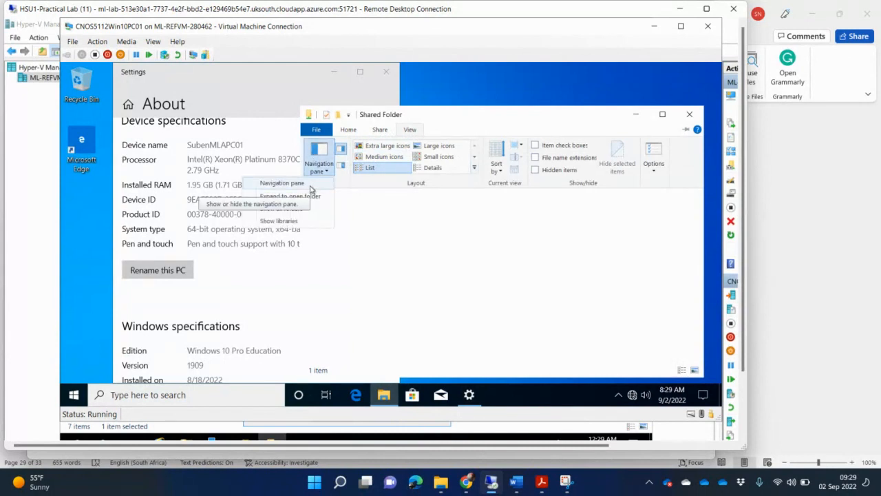
click(310, 187)
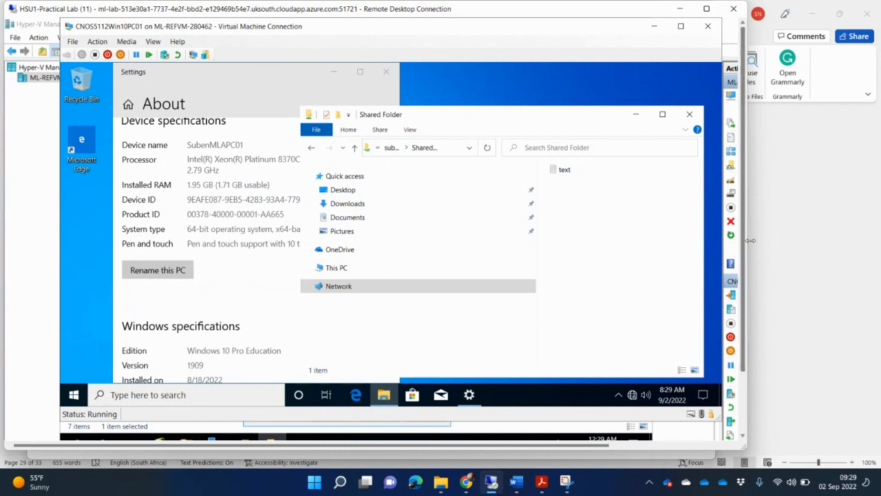
Widen the Remote Desktop window, collapse the Actions pane, and stretch Shared Folder to show the full path
drag(744, 242, 746, 245)
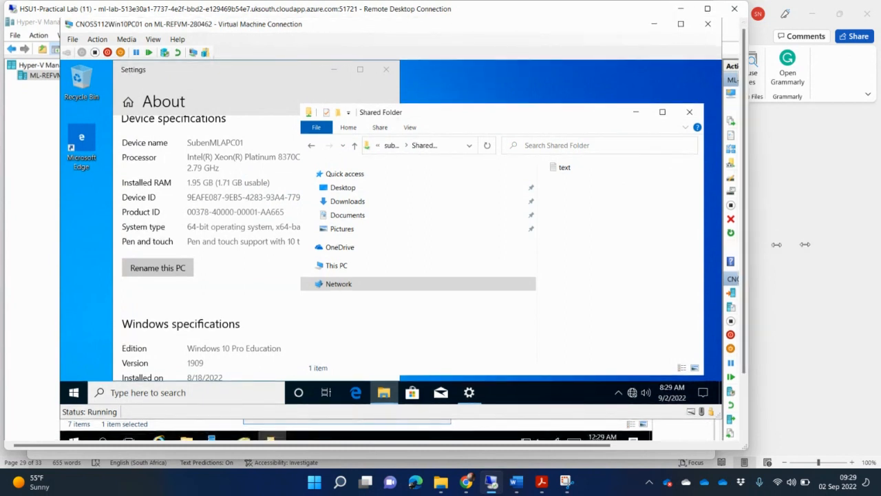
drag(749, 250, 864, 225)
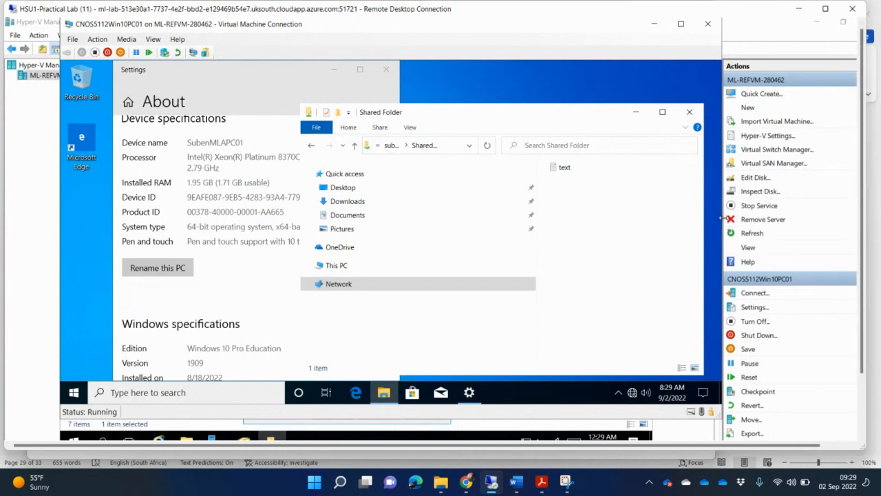
drag(720, 219, 850, 213)
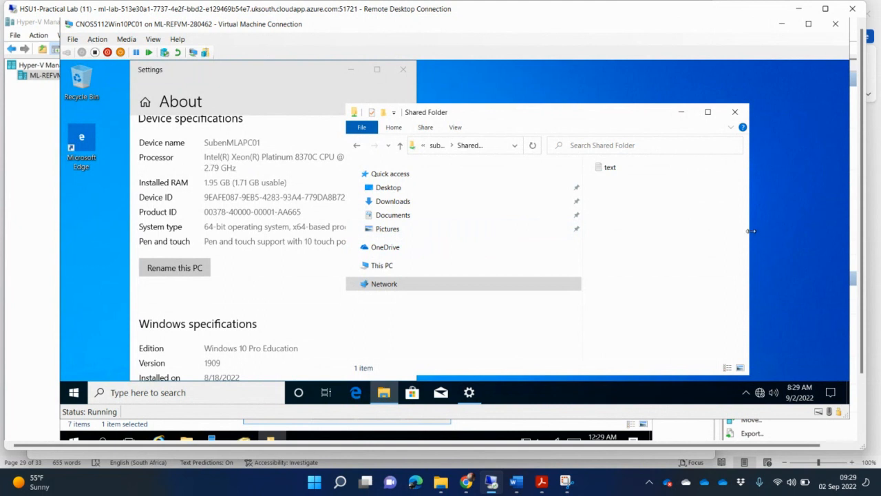
drag(808, 226, 840, 225)
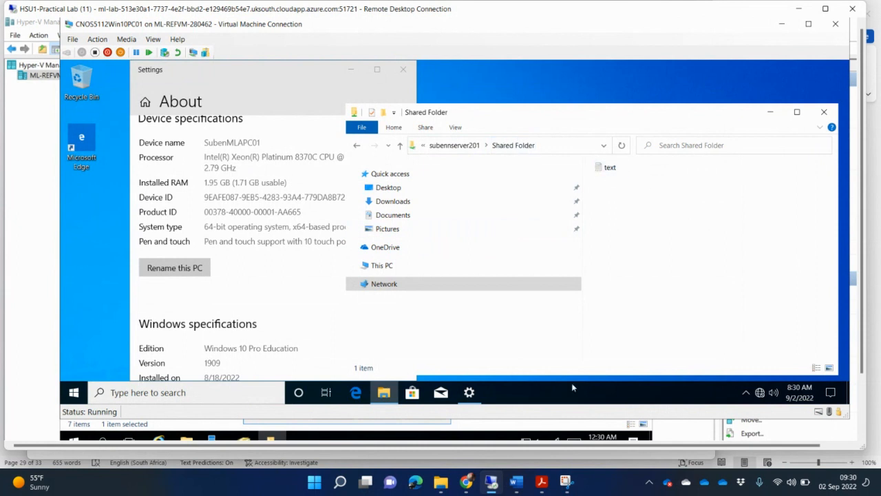
click(565, 485)
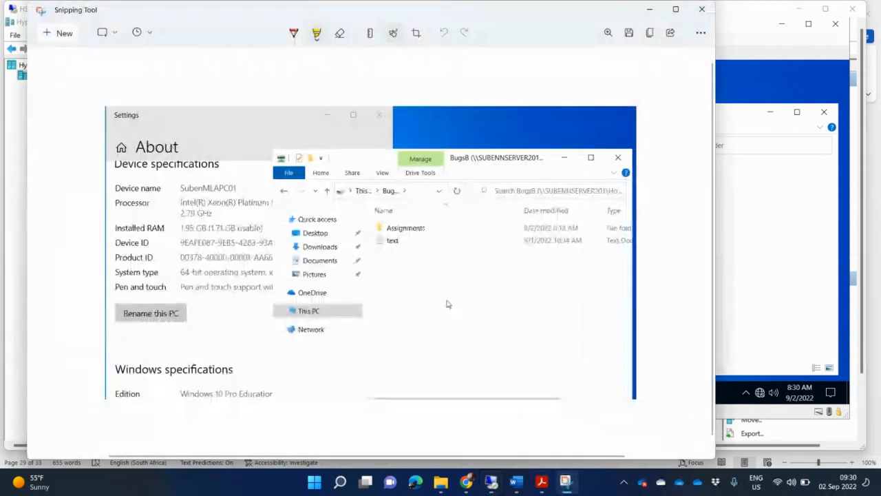
Snip the About panel and Shared Folder window, then add a blank line after step E in Word
click(64, 33)
drag(134, 103, 704, 351)
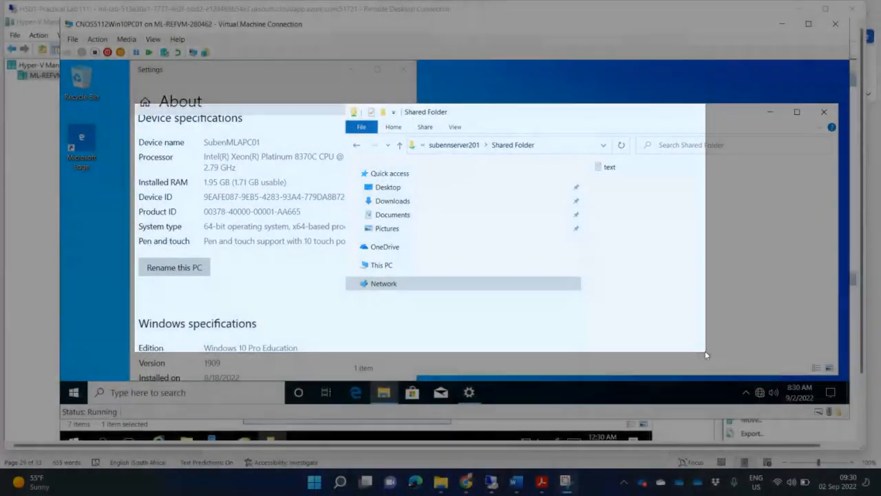
click(516, 485)
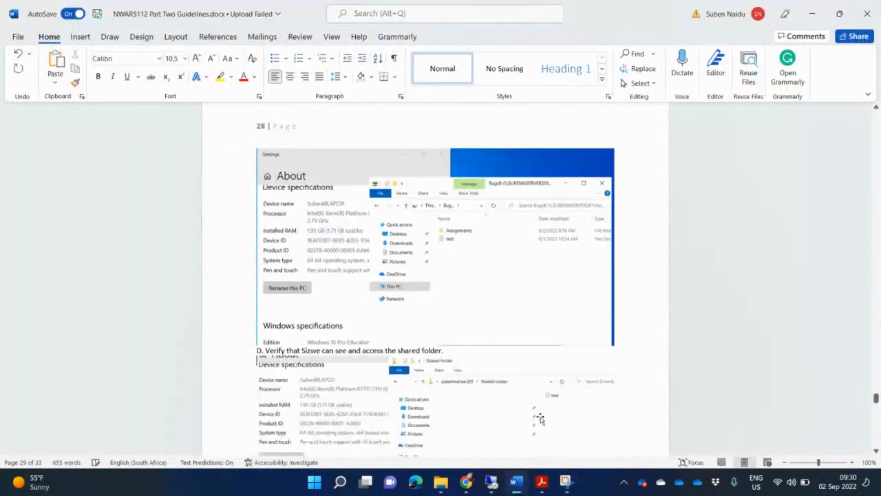
scroll(541, 416, down, 2)
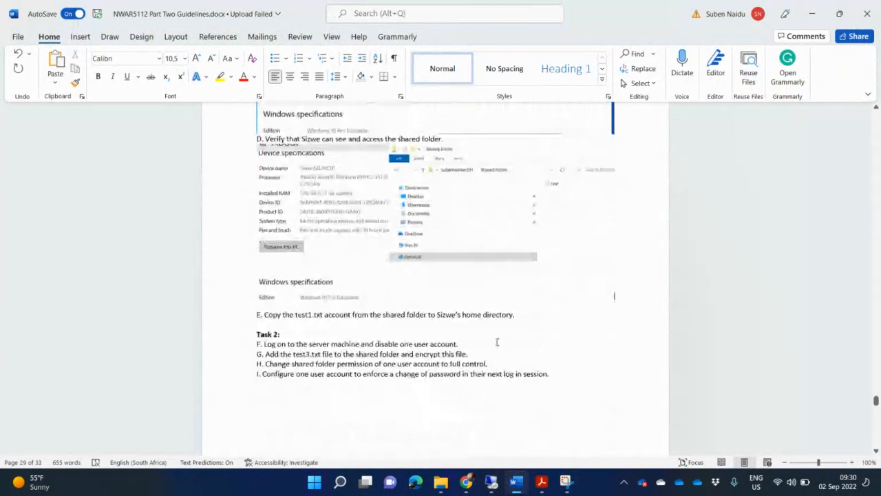
click(526, 318)
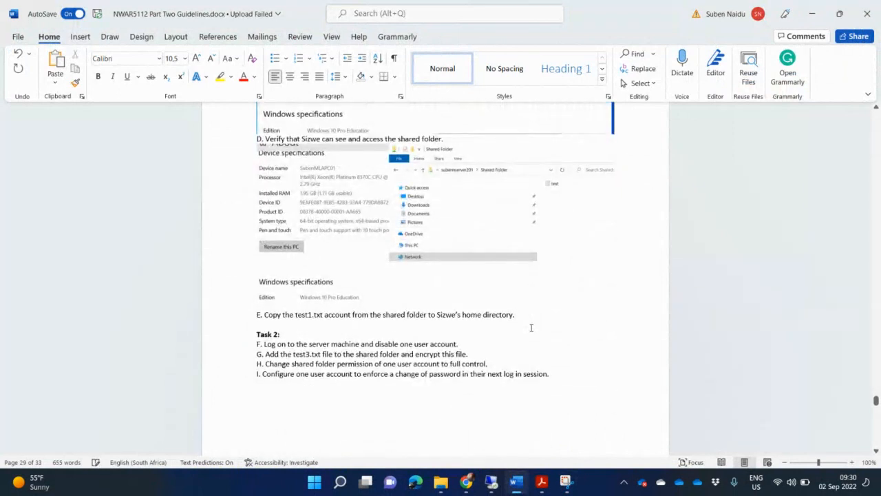
key(Return)
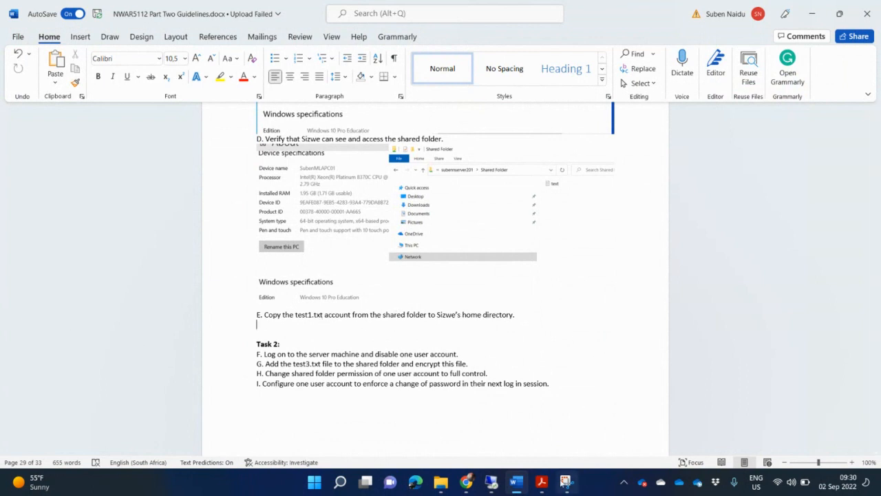
mouse_move(531, 490)
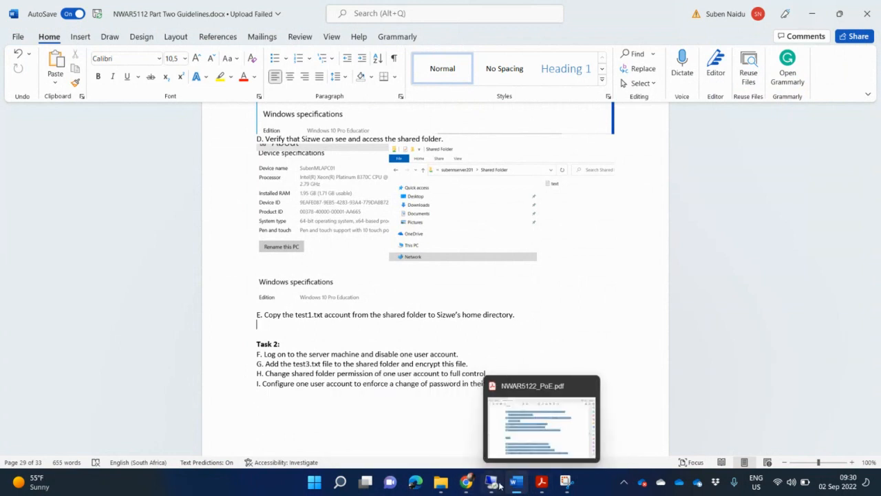
mouse_move(493, 486)
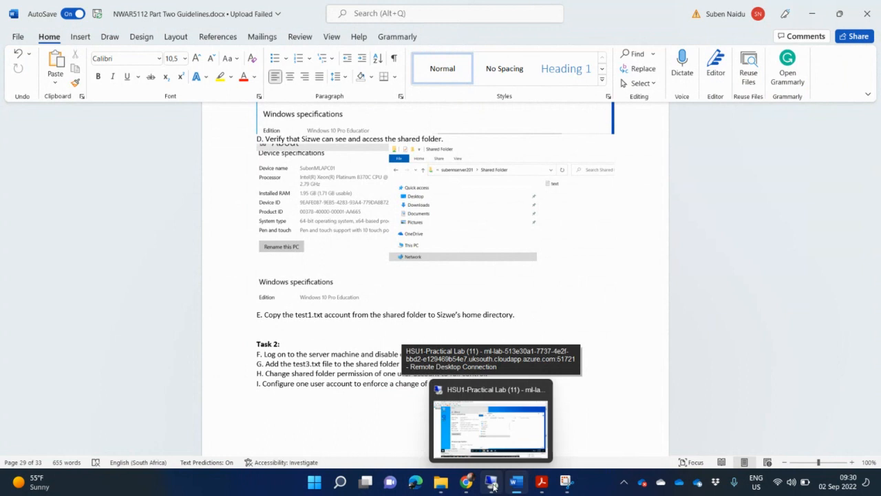
In the VM, open This PC and then the BugsB network drive (W:)
click(495, 487)
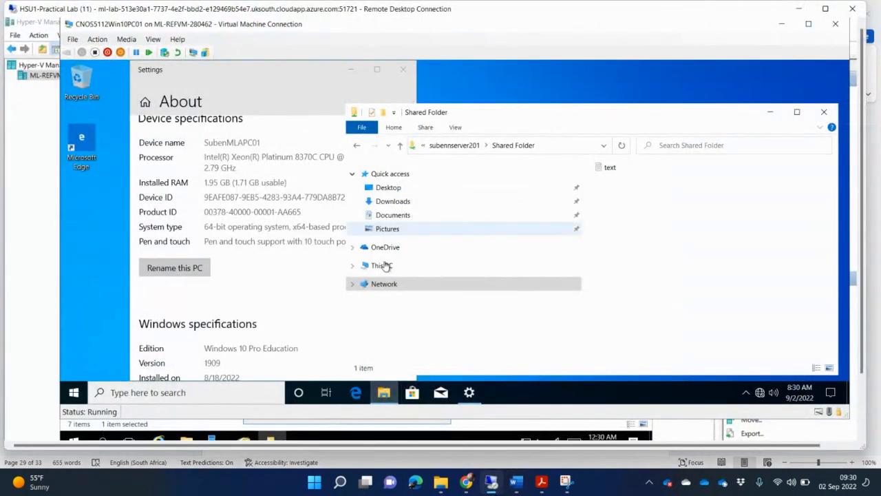
click(384, 267)
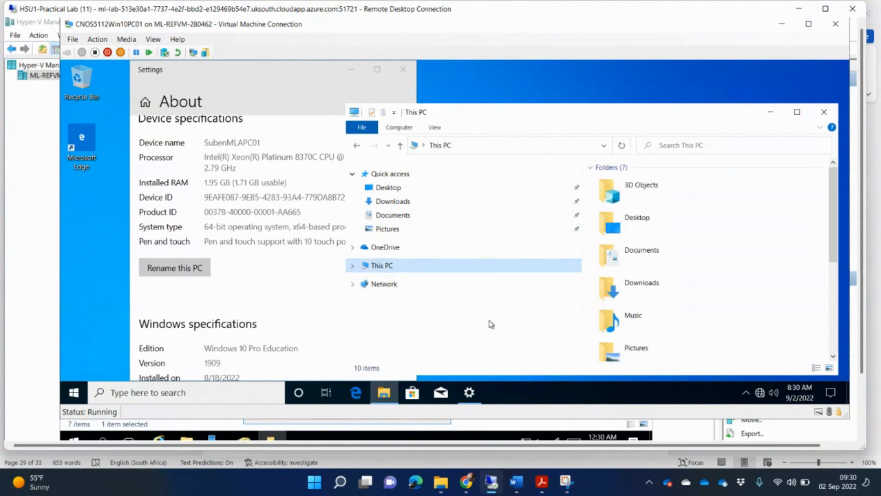
click(708, 327)
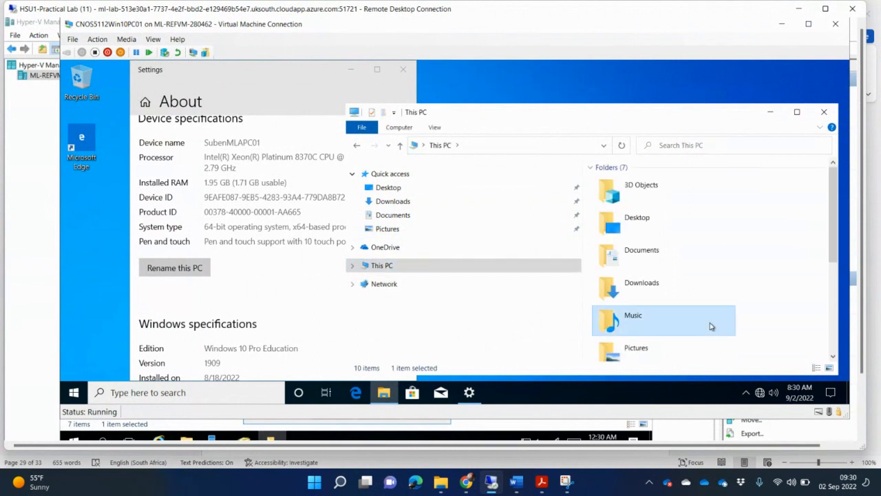
scroll(706, 330, down, 3)
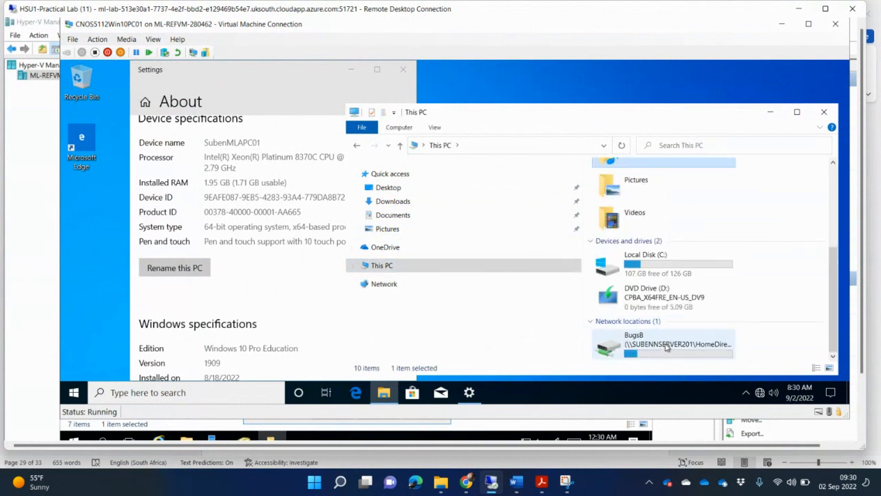
double_click(665, 346)
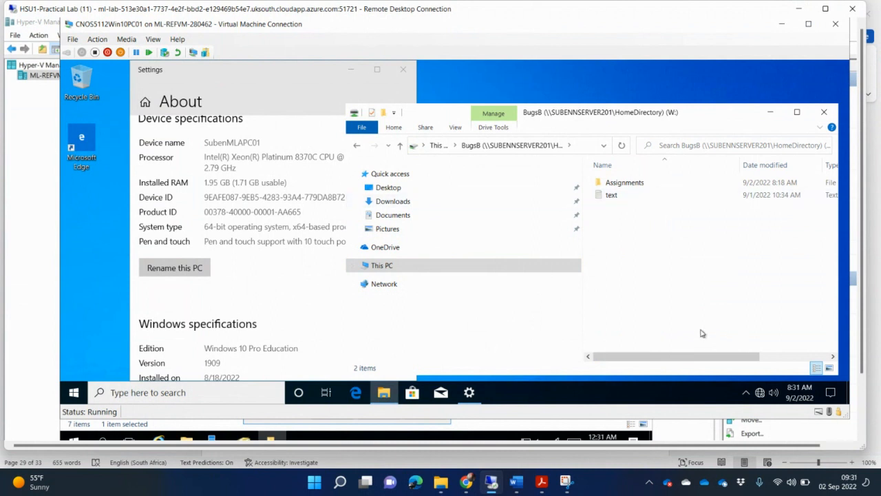
Snip the VM's About panel and BugsB drive window, then switch to Word
click(565, 481)
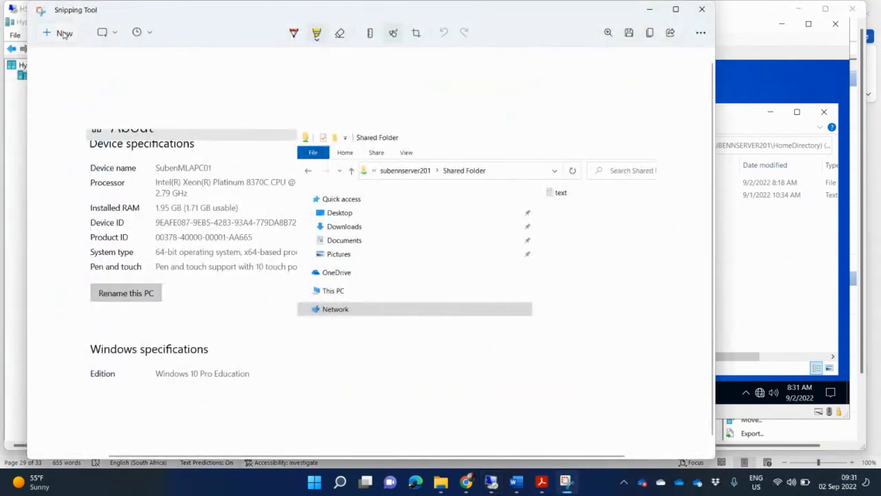
click(63, 33)
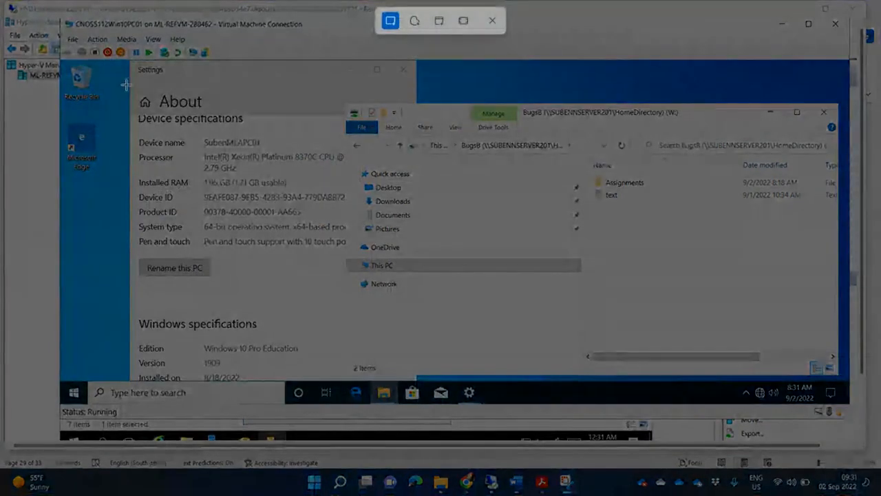
drag(130, 89, 833, 358)
mouse_move(516, 483)
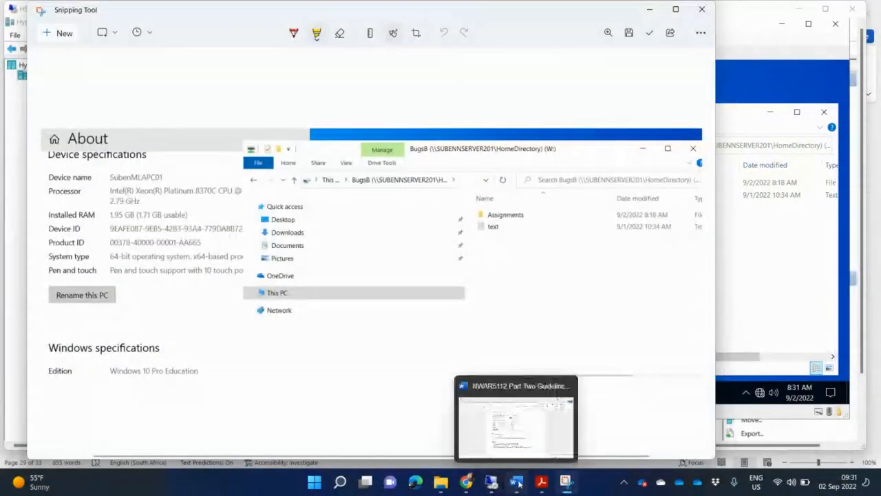
click(506, 420)
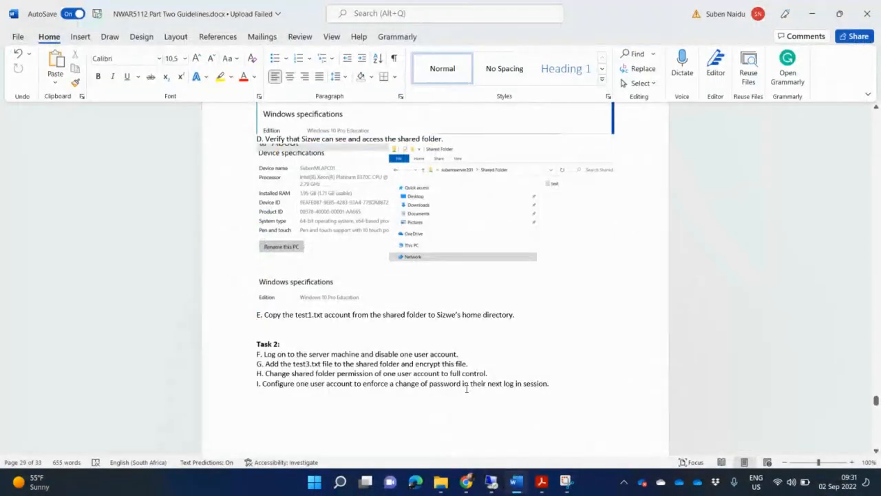
Paste the capture under step E and add a blank line after step F
key(ctrl+v)
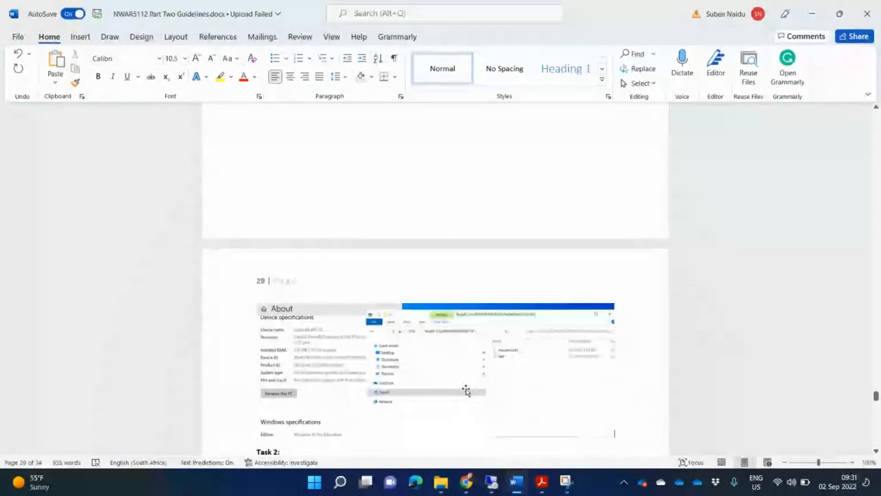
scroll(465, 391, down, 5)
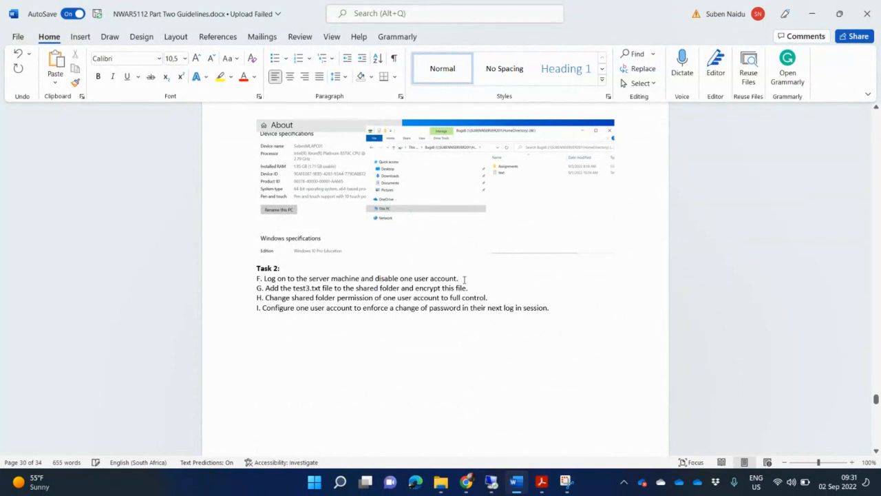
key(Return)
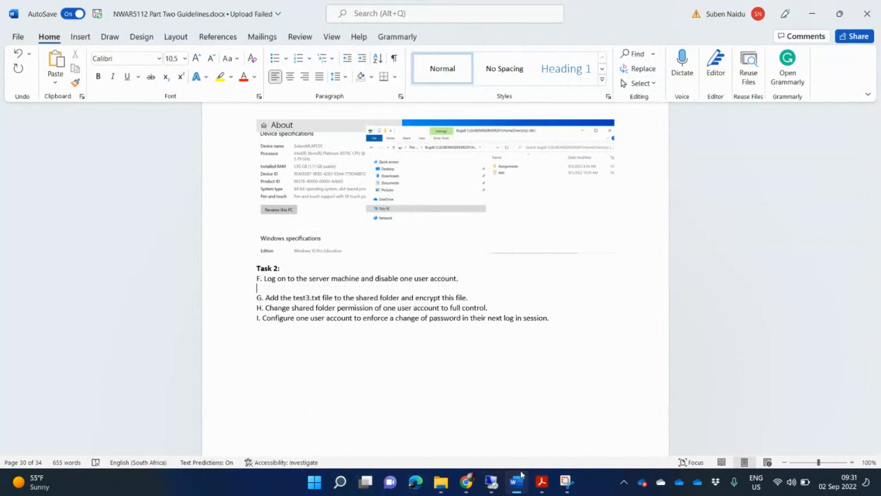
mouse_move(526, 481)
click(491, 481)
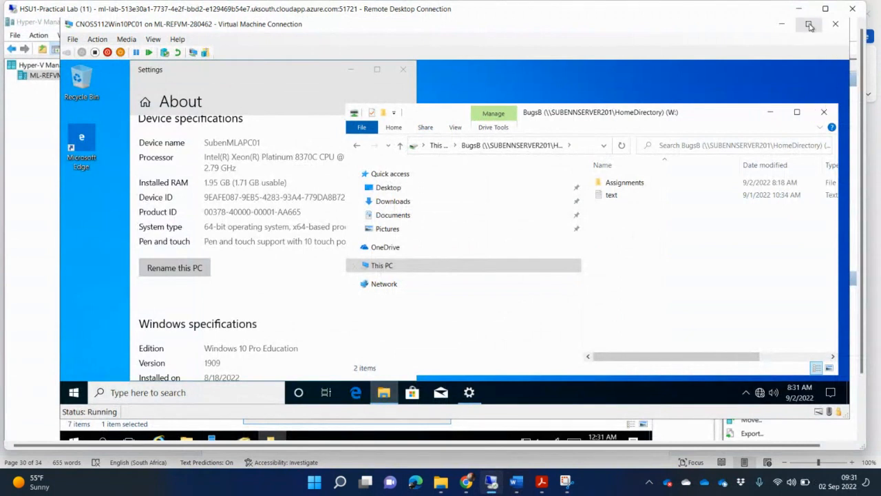
Minimize the Windows 10 VM and close the shared folder properties on the server VM
click(782, 25)
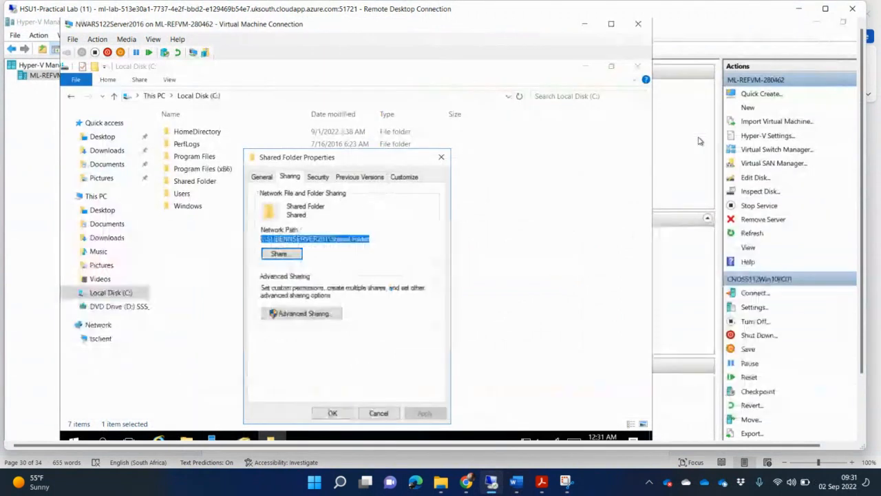
click(378, 413)
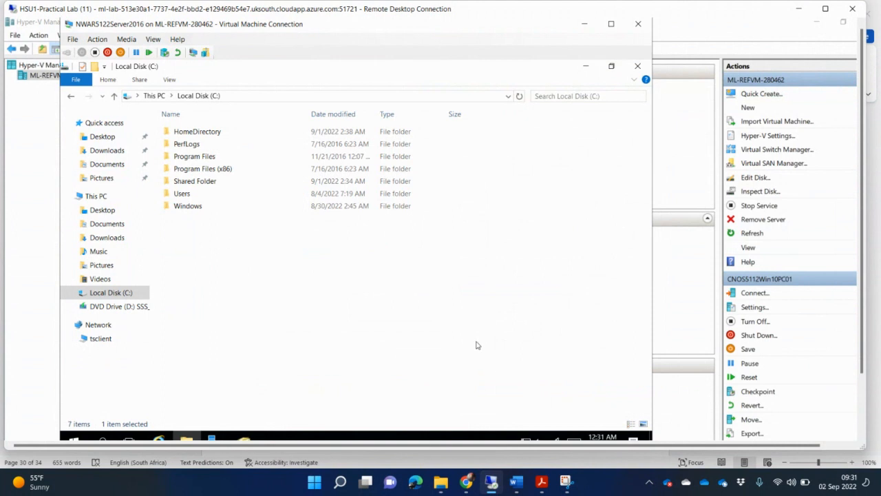
click(629, 202)
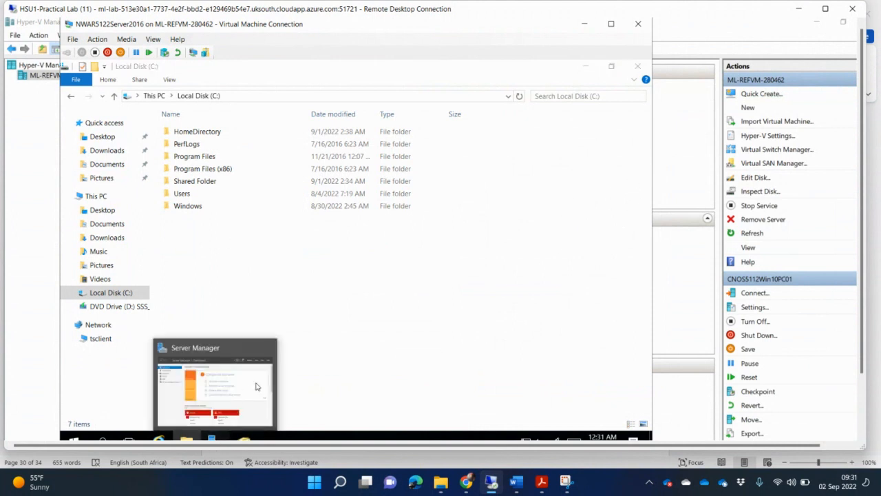
Launch Active Directory Users and Computers from Server Manager's Tools menu
click(257, 385)
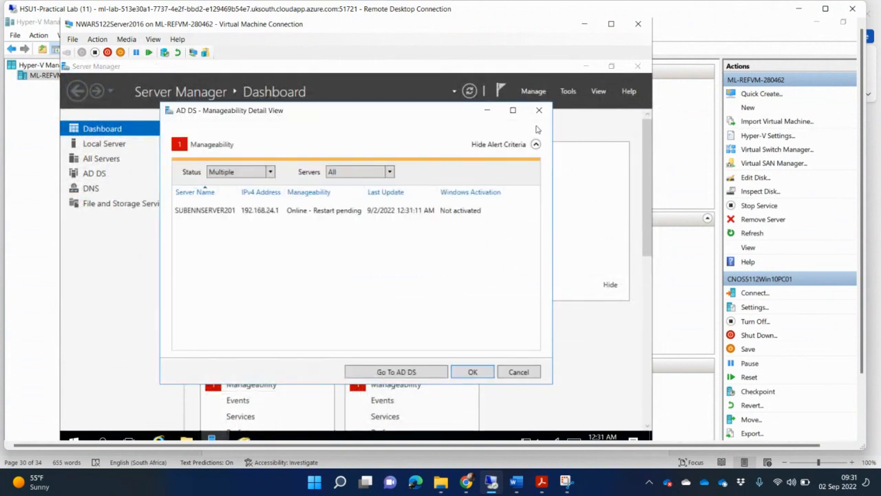
click(539, 111)
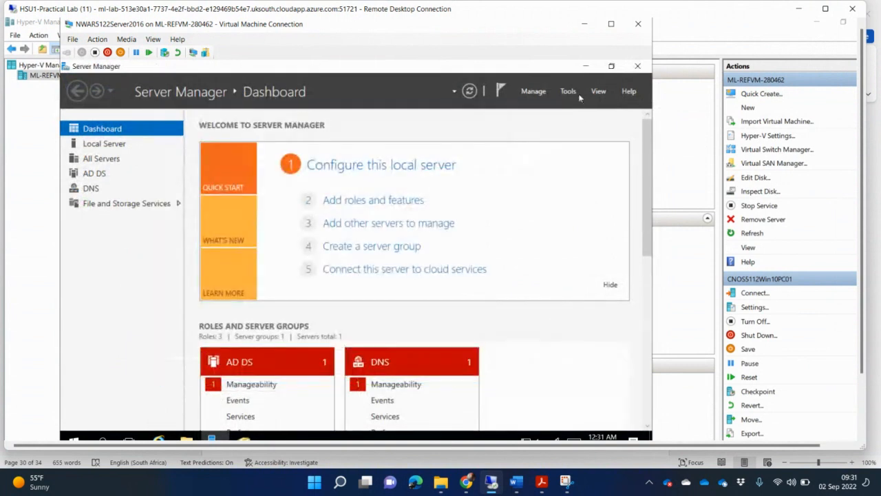
click(569, 92)
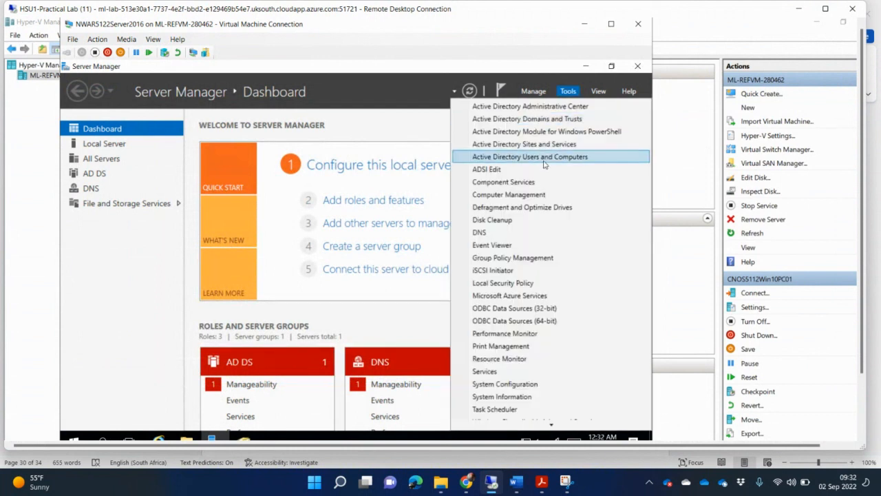
click(547, 159)
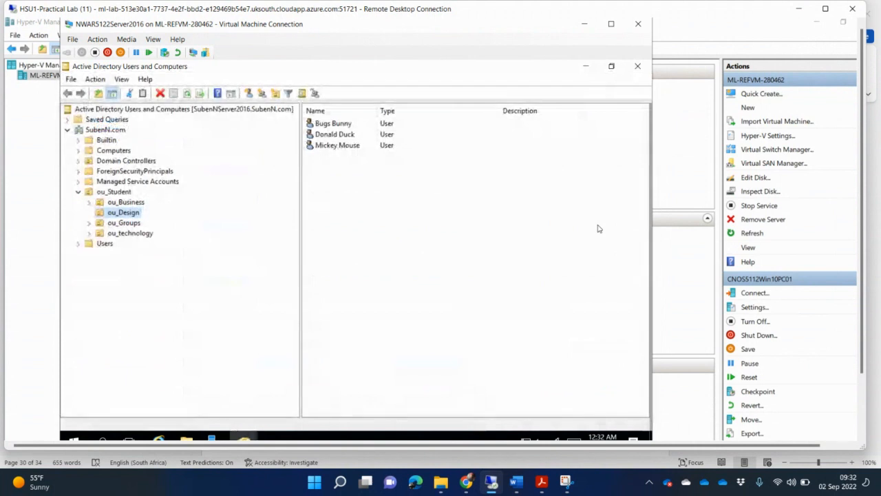
Open Donald Duck's properties and tick 'Account is disabled' on the Account tab
click(337, 138)
double_click(338, 138)
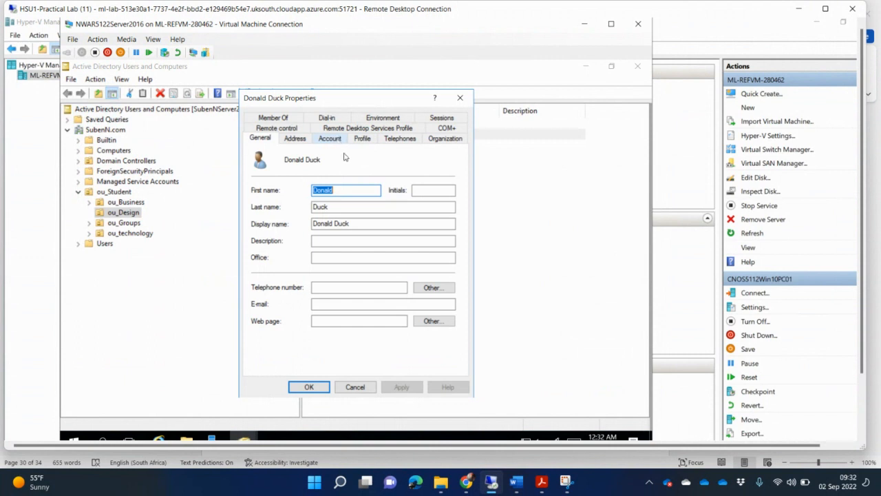
click(330, 140)
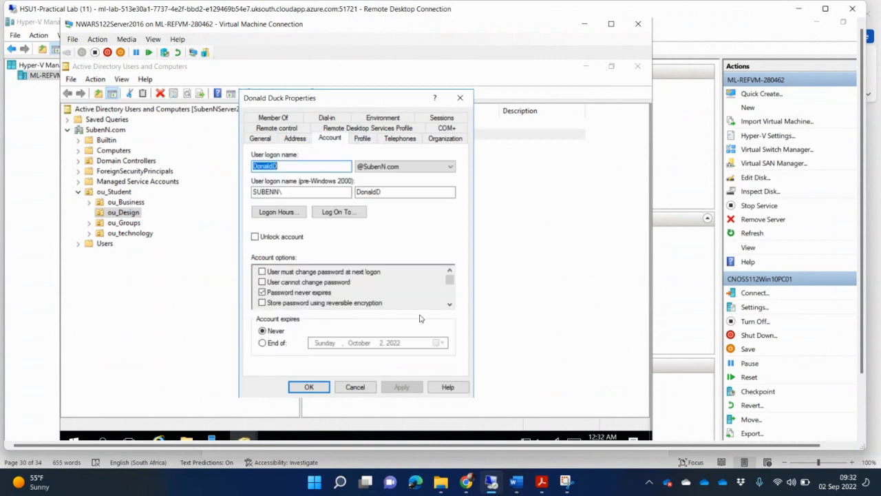
click(449, 296)
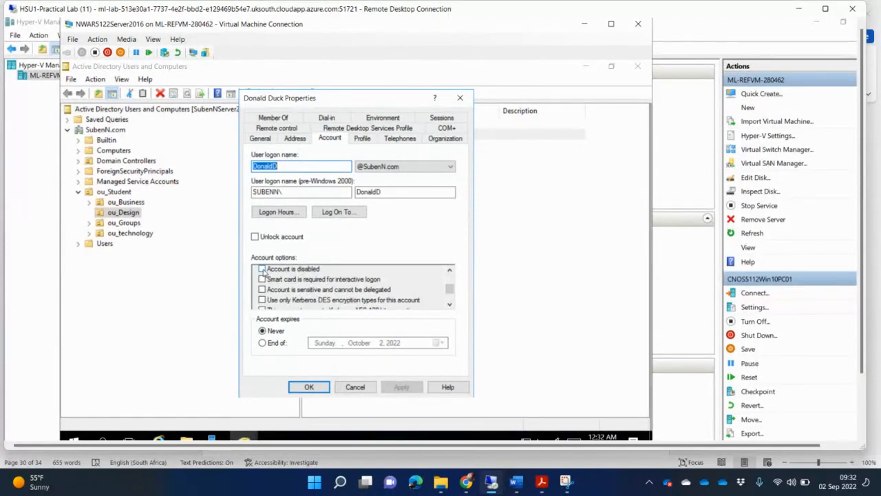
click(262, 269)
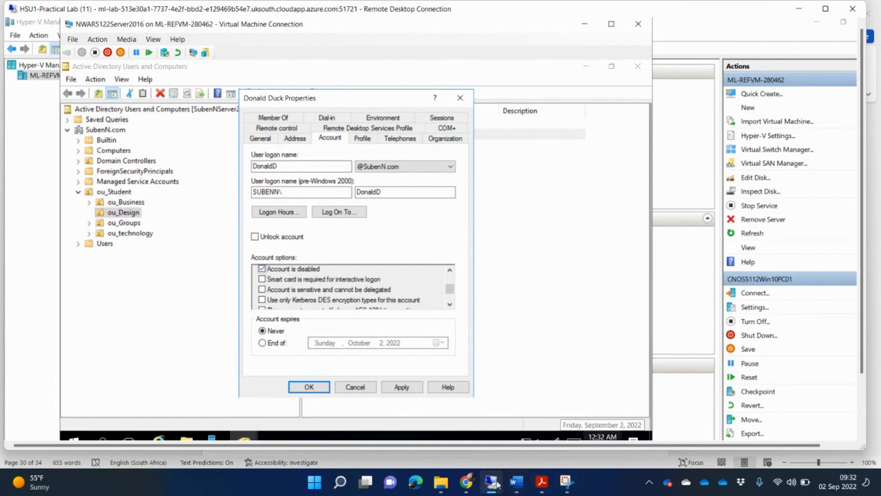
click(566, 481)
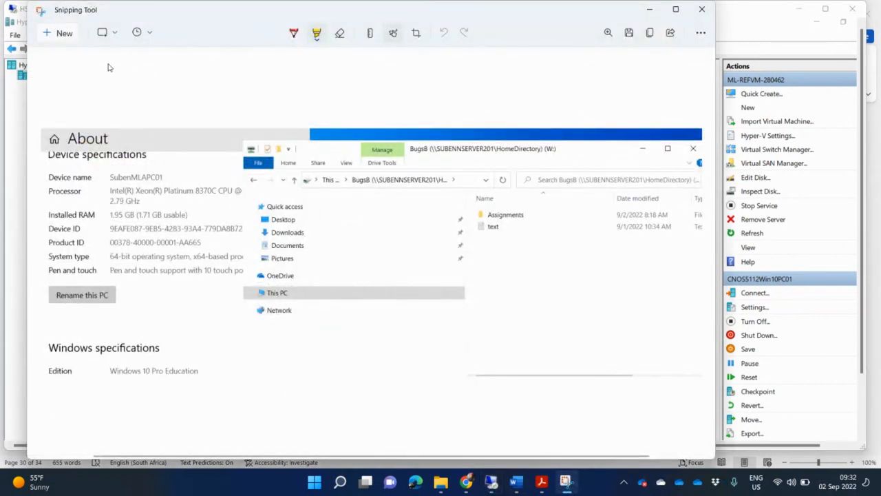
Capture the disabled account's properties window and paste it under task F in Word
click(64, 34)
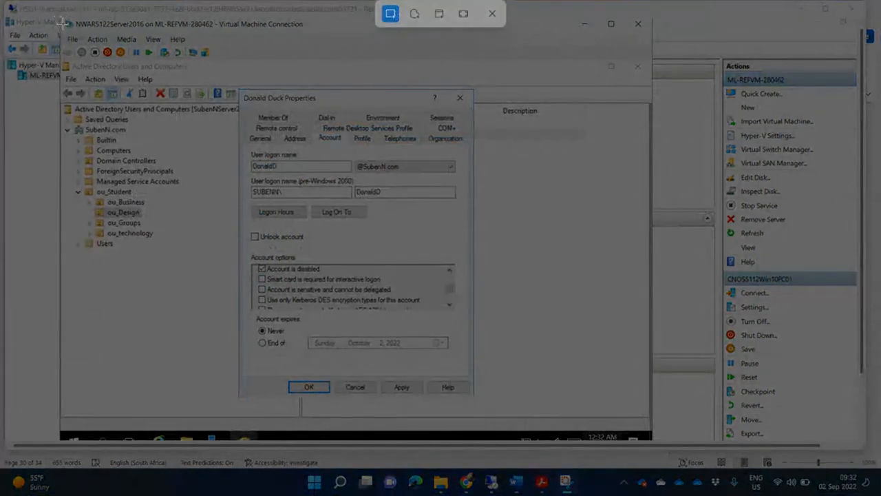
drag(62, 23, 488, 403)
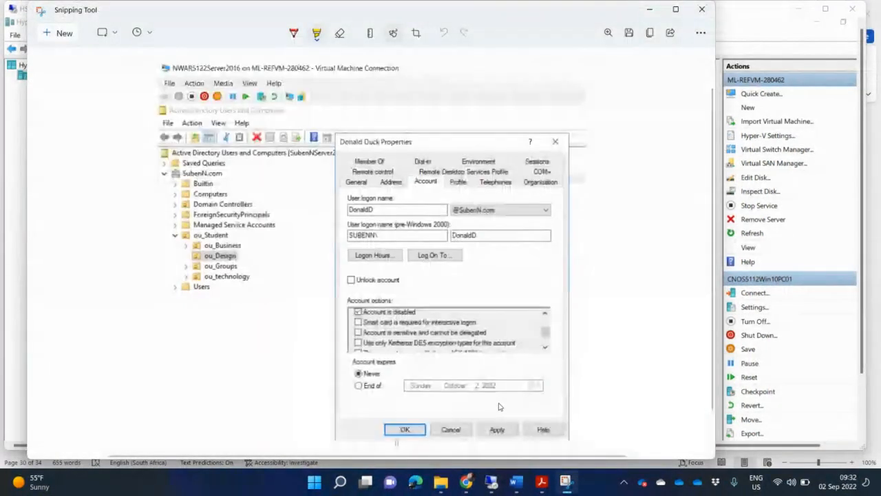
click(515, 482)
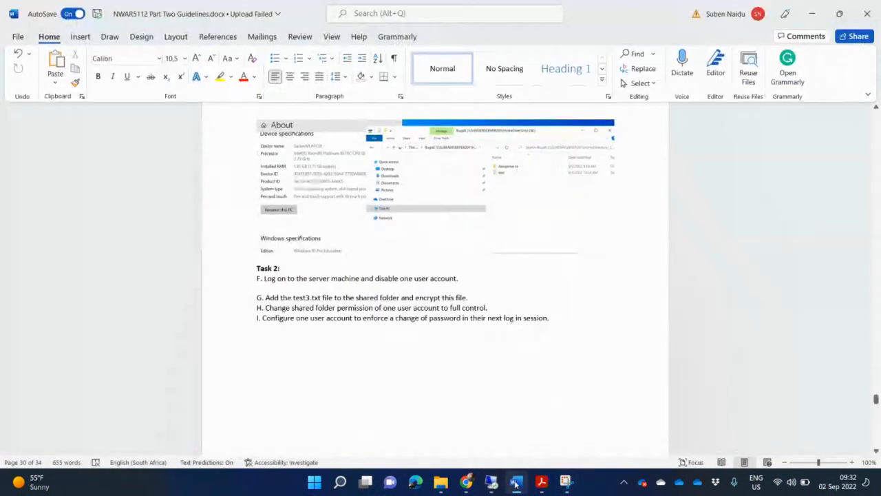
key(ctrl+v)
Add a blank line after task G in the guidelines document
scroll(530, 384, down, 5)
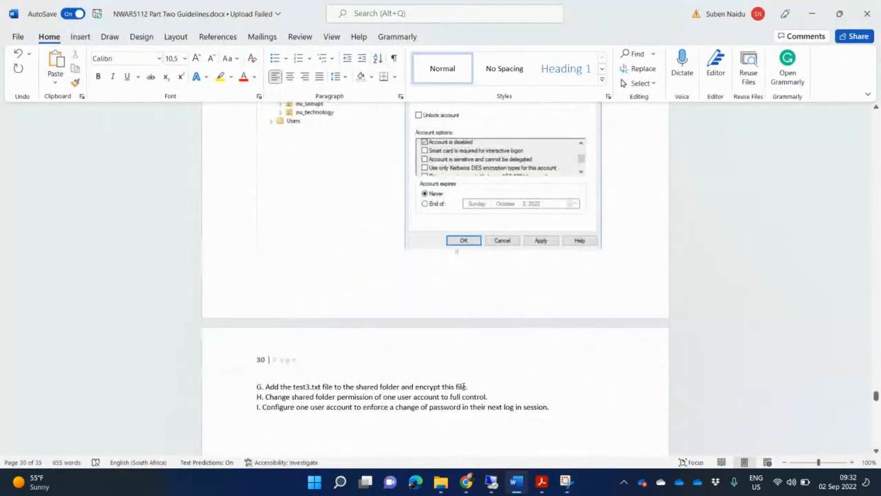
click(472, 388)
key(Return)
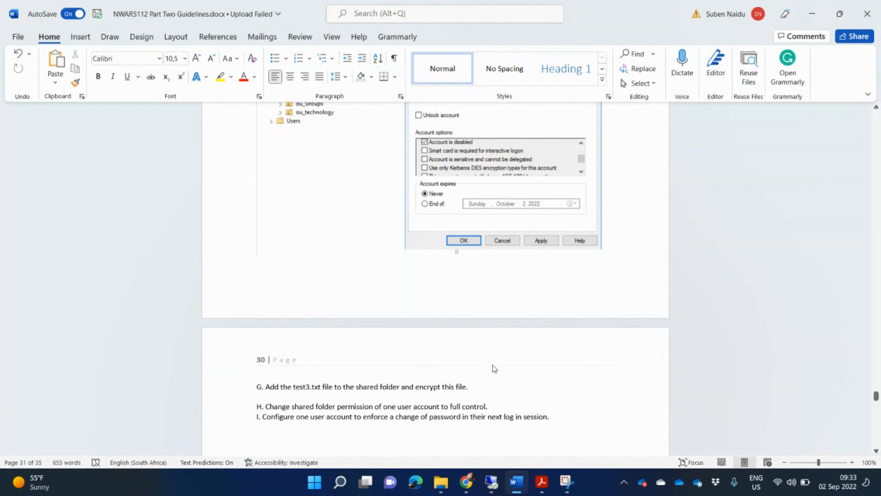
click(492, 481)
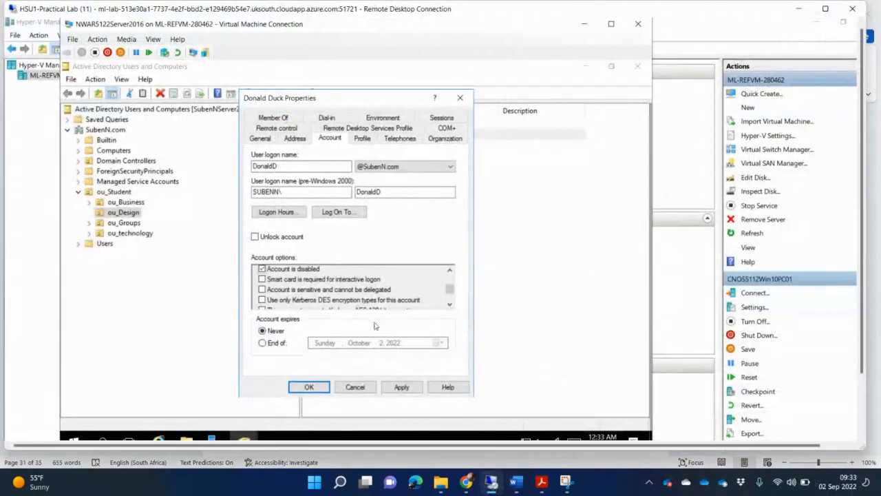
Save the disabled account setting and open C:\Shared Folder on the server
click(308, 388)
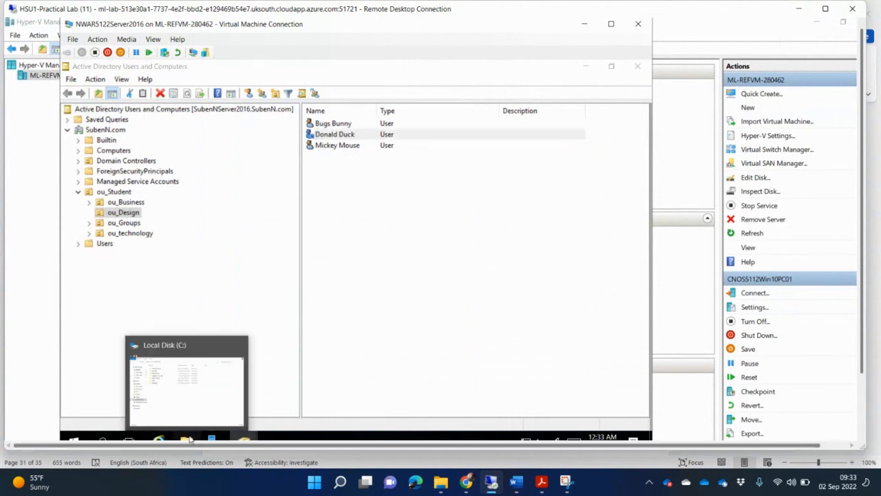
click(189, 438)
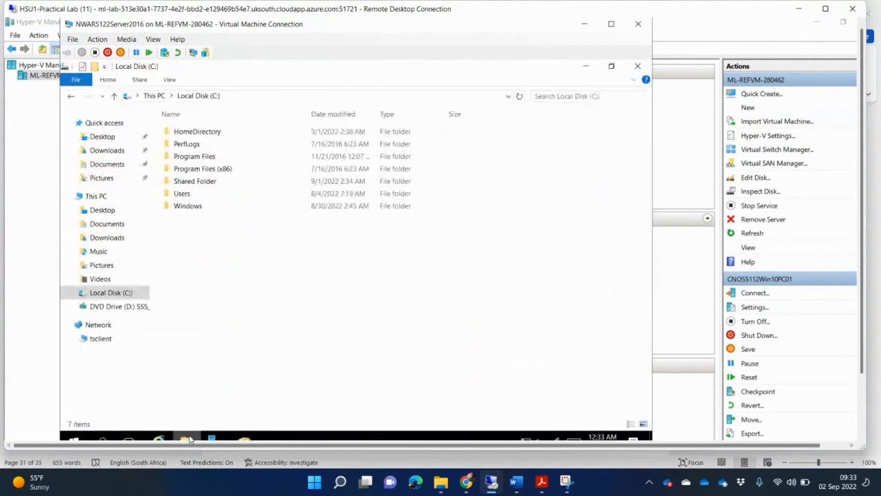
double_click(205, 181)
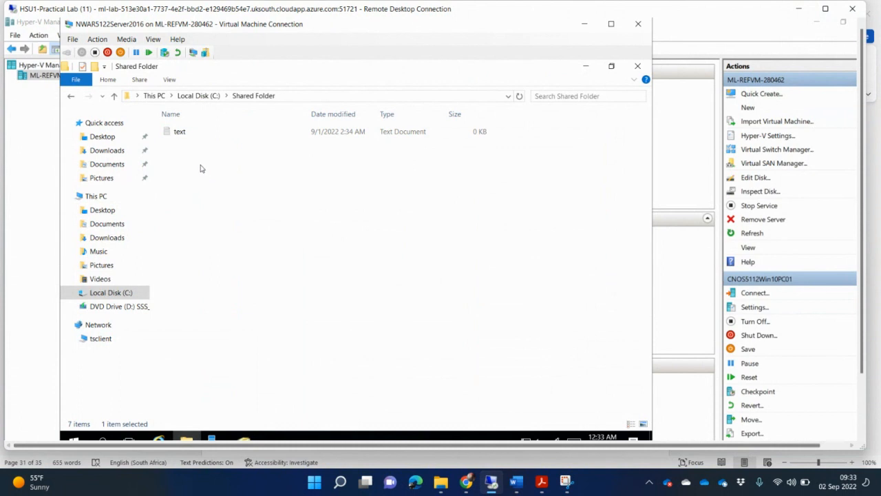
Create a new text document named text3.txt in Shared Folder
right_click(201, 169)
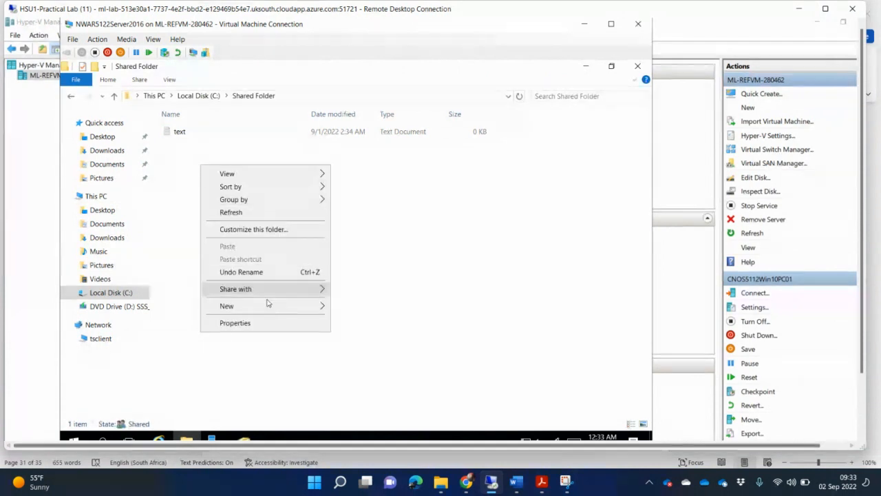
mouse_move(276, 306)
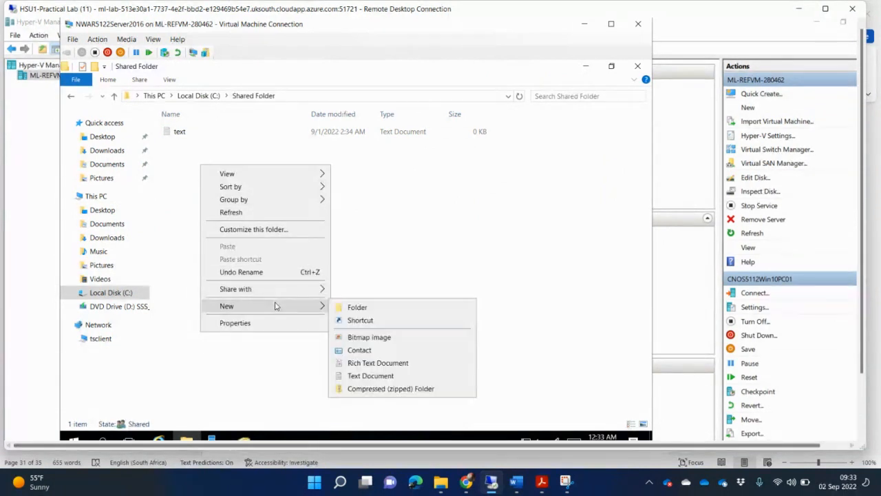
click(370, 376)
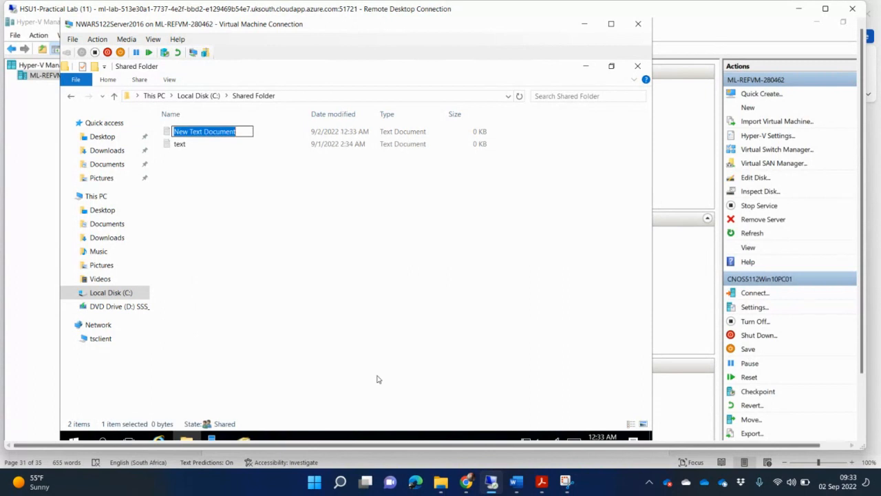
text(yexy)
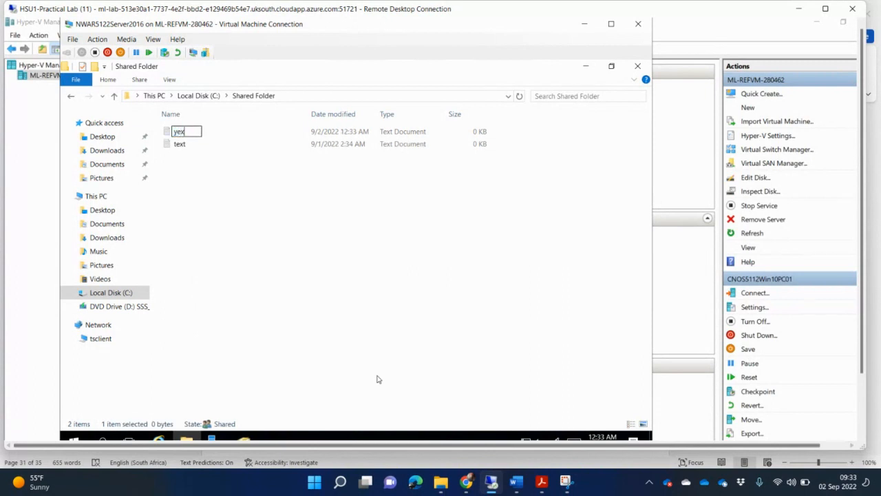
key(BackSpace)
key(BackSpace)
key(BackSpace)
key(BackSpace)
text(text3.txt)
key(Return)
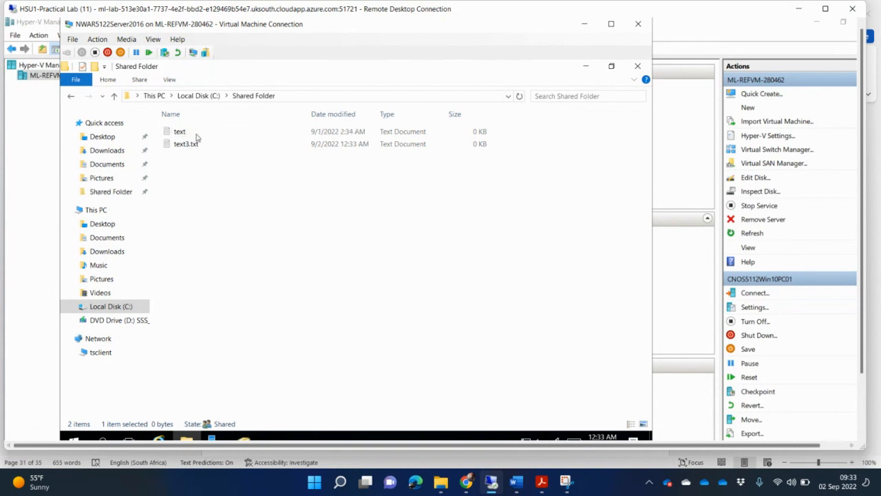
Turn on 'Encrypt contents to secure data' for text3.txt and move the Advanced Attributes dialog clear
right_click(196, 146)
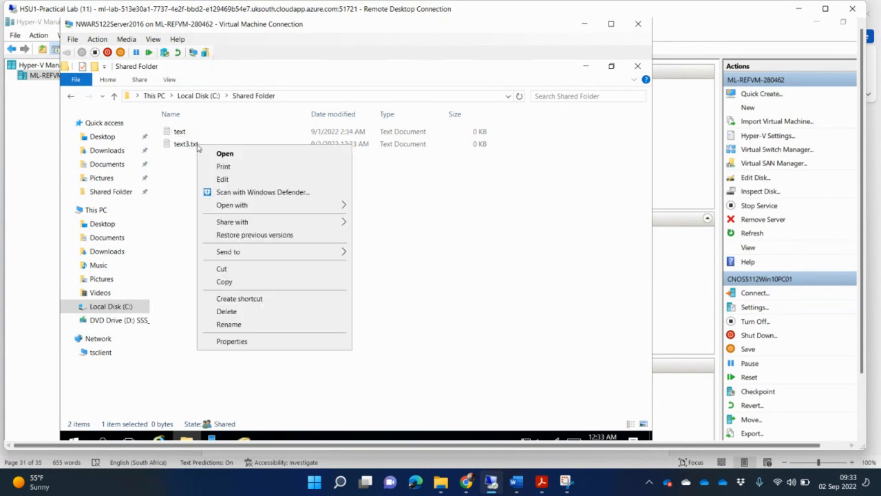
click(232, 341)
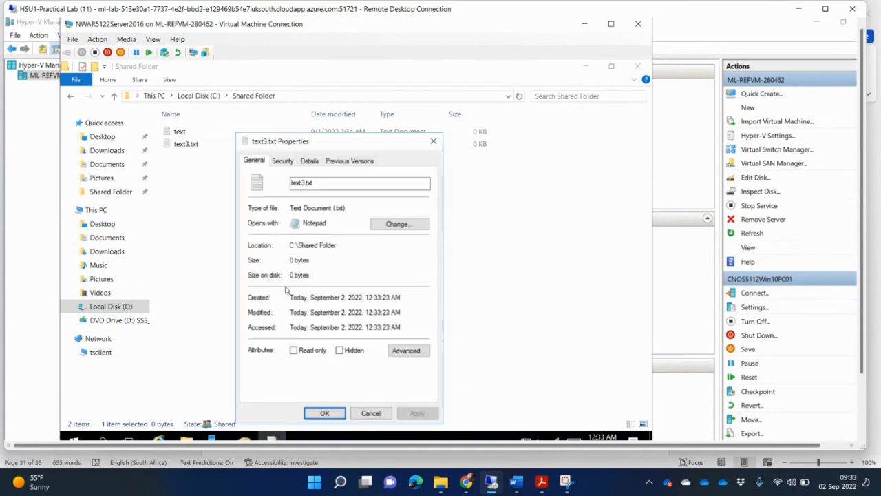
click(409, 351)
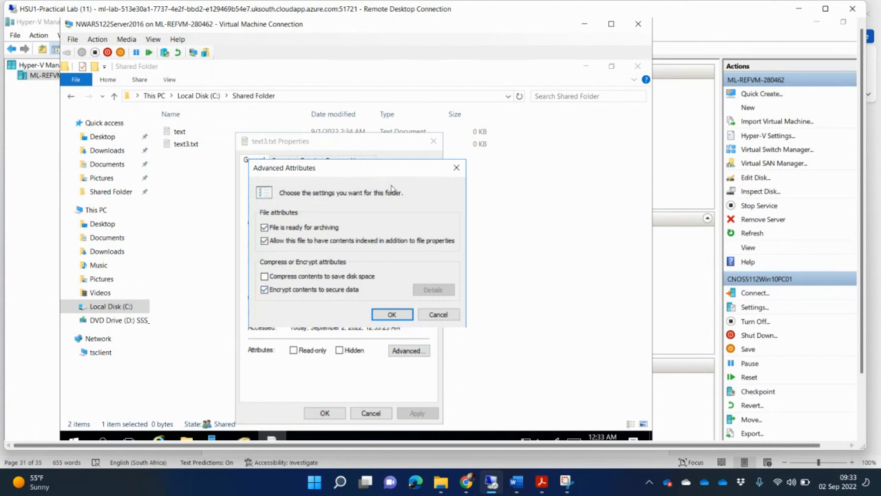
drag(355, 172, 448, 204)
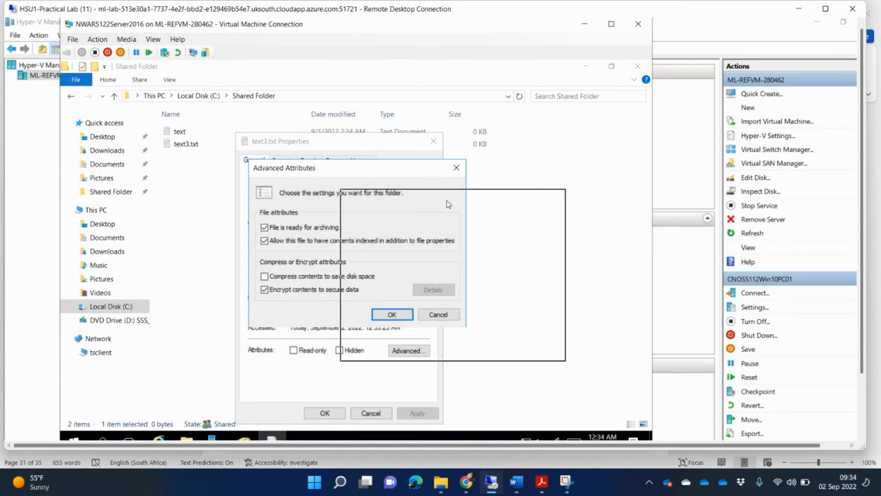
drag(447, 204, 493, 254)
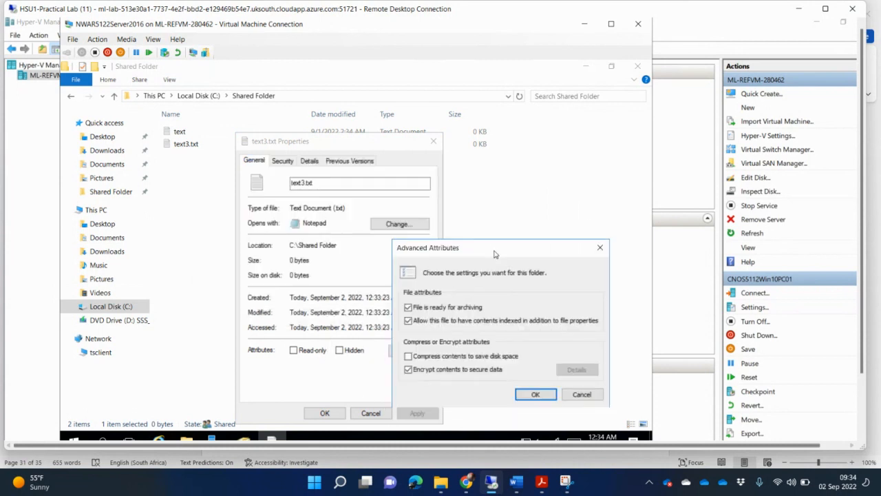
drag(492, 246, 508, 211)
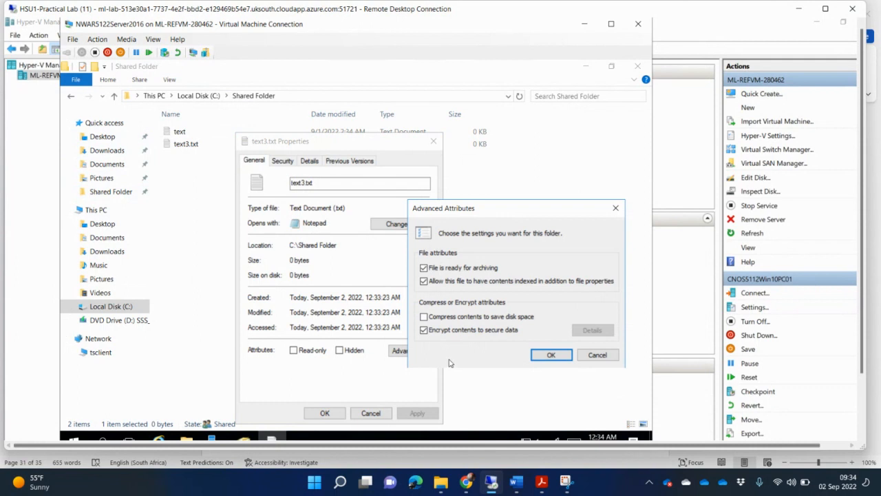
click(565, 481)
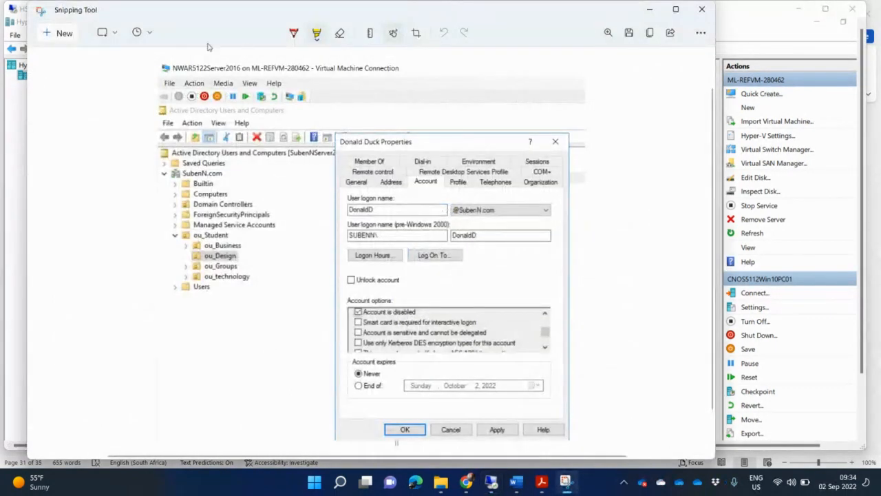
Snip the VM window showing text3.txt's encryption settings and paste it under task G
click(66, 33)
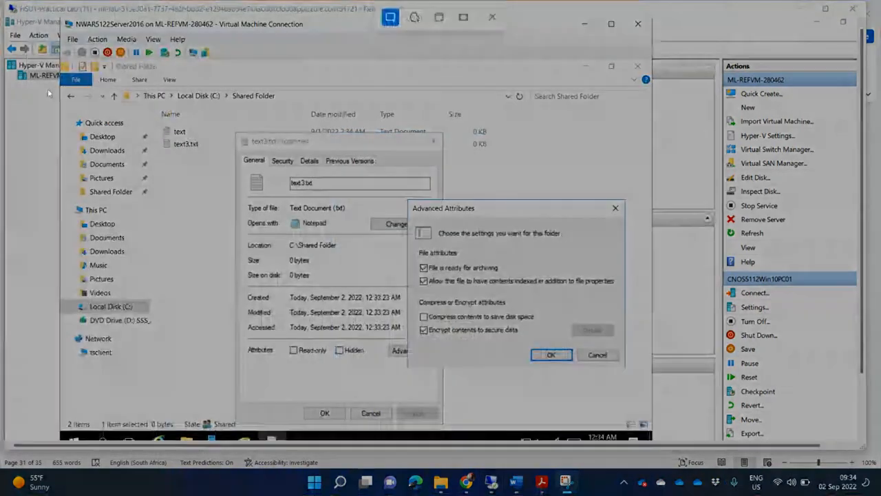
drag(62, 15, 630, 415)
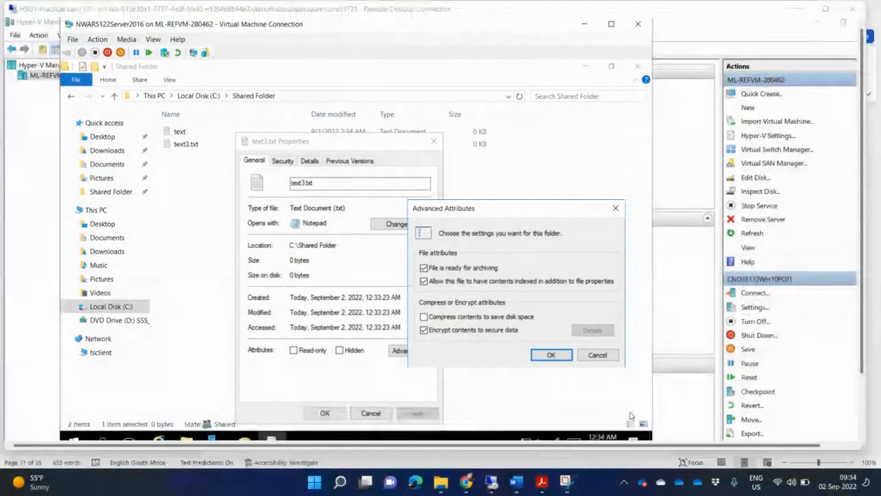
click(516, 482)
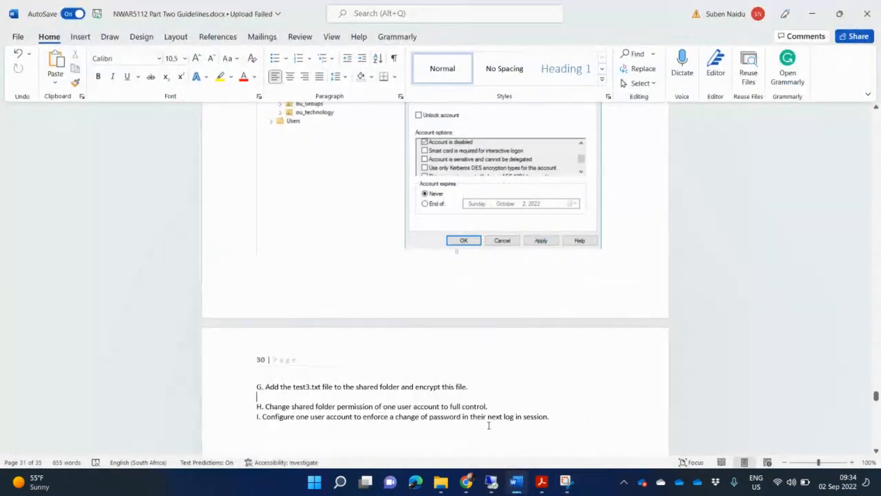
key(ctrl+v)
Add a blank line after task H in the guidelines document
scroll(487, 427, down, 4)
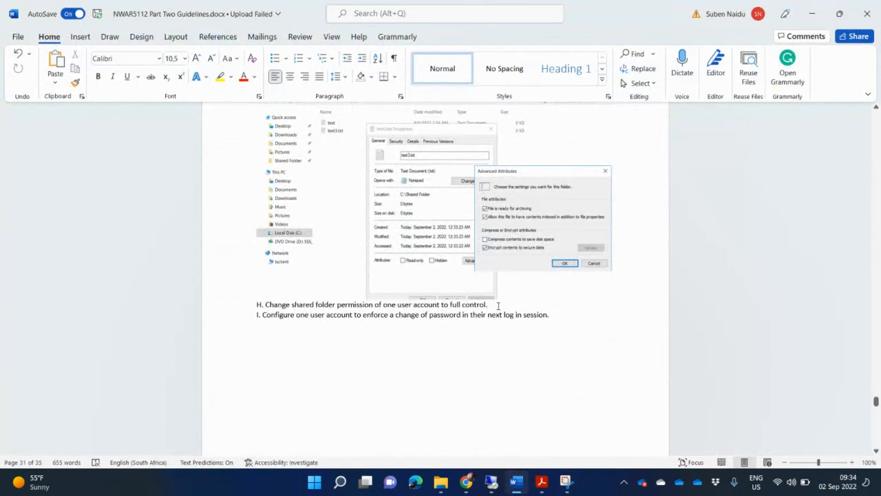
key(Return)
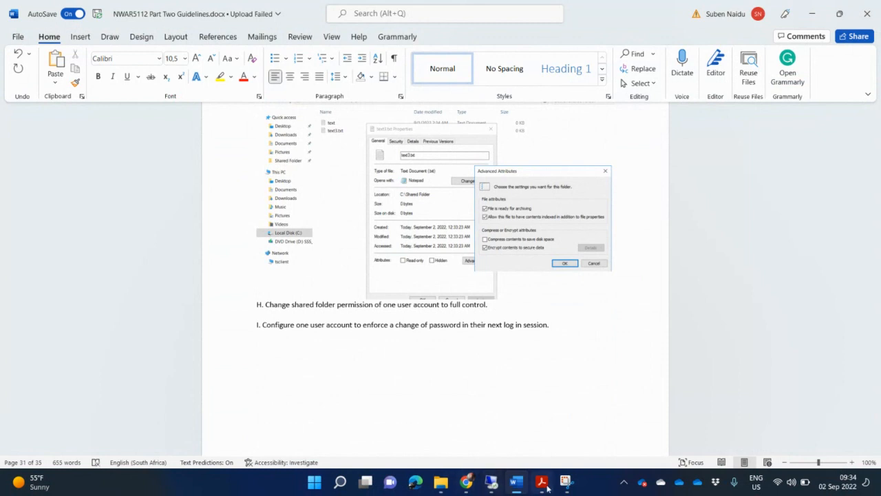
click(491, 484)
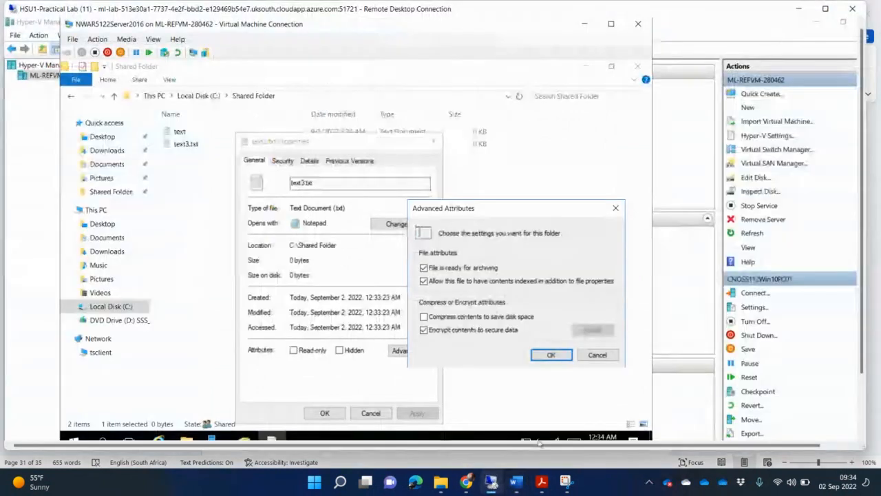
Cancel text3.txt's Advanced Attributes and Properties dialogs and go up to Local Disk (C:)
click(589, 355)
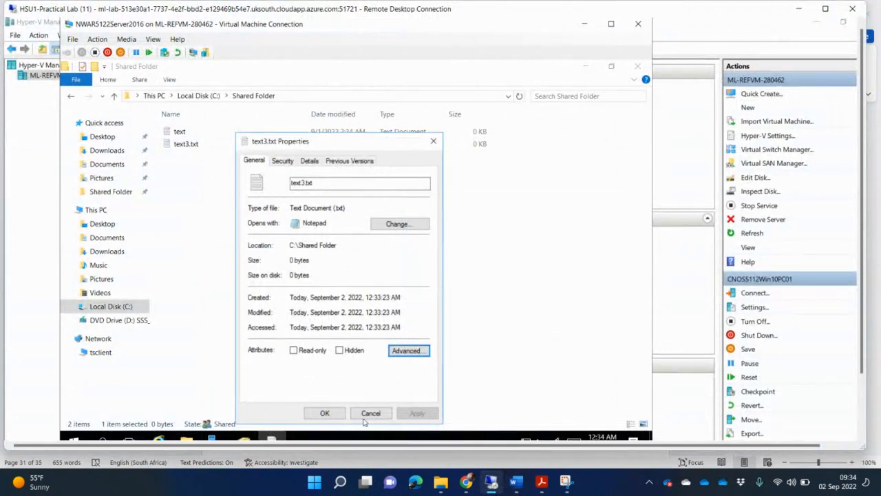
click(370, 413)
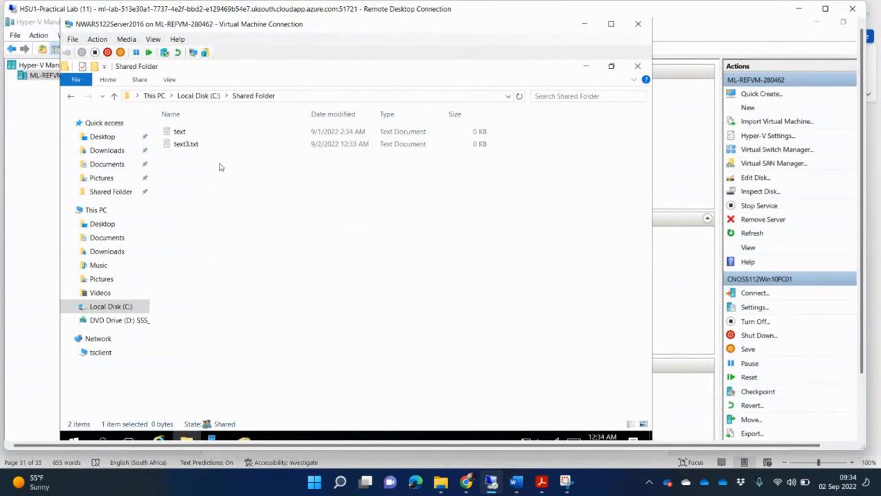
click(198, 96)
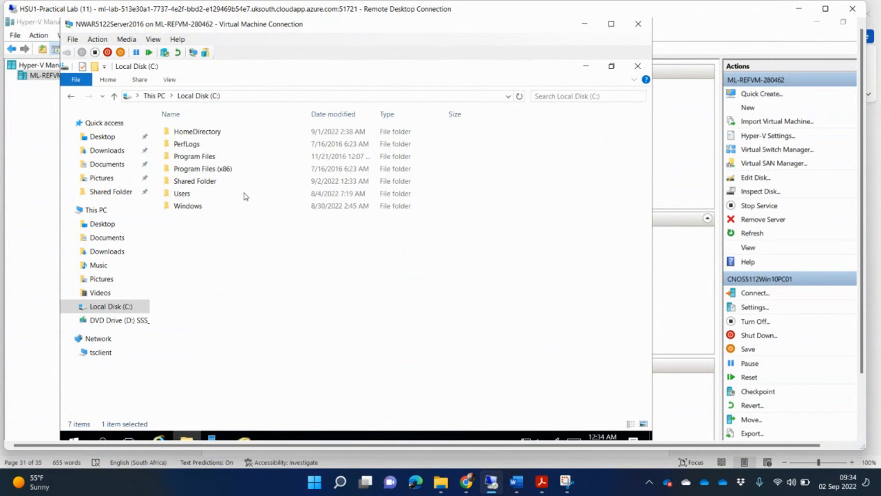
Open the Security tab permissions editor for Shared Folder
right_click(204, 185)
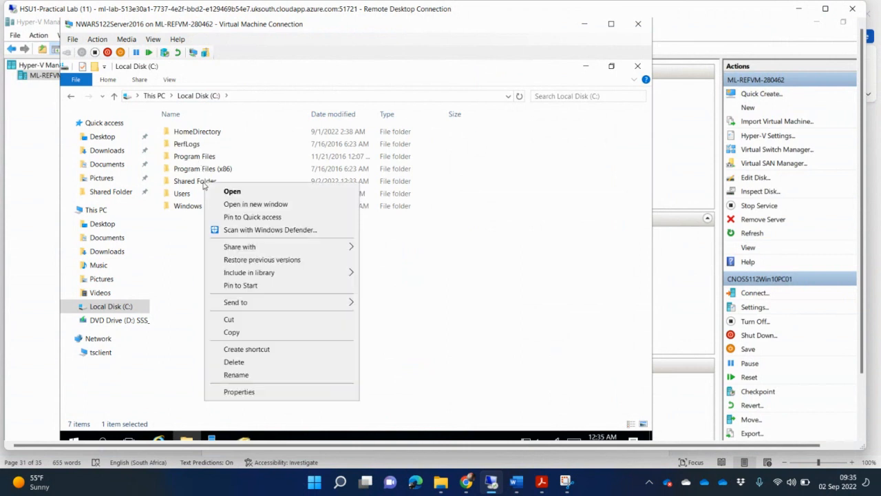
click(240, 392)
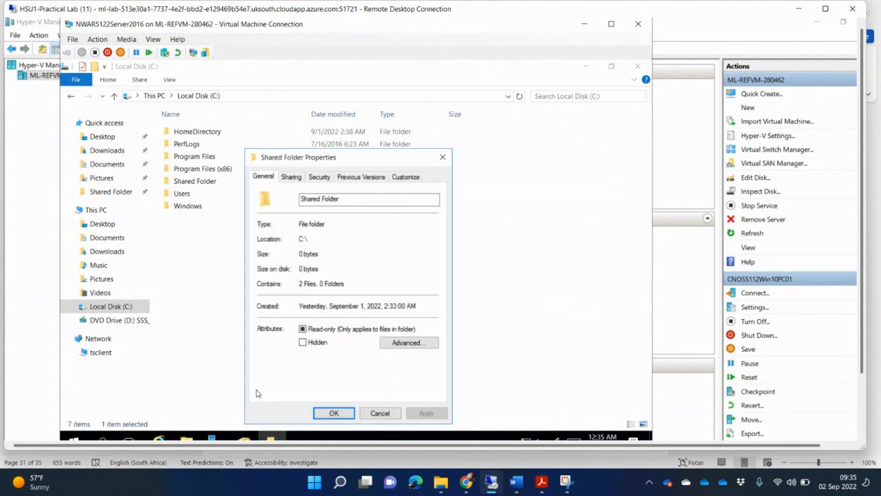
click(320, 177)
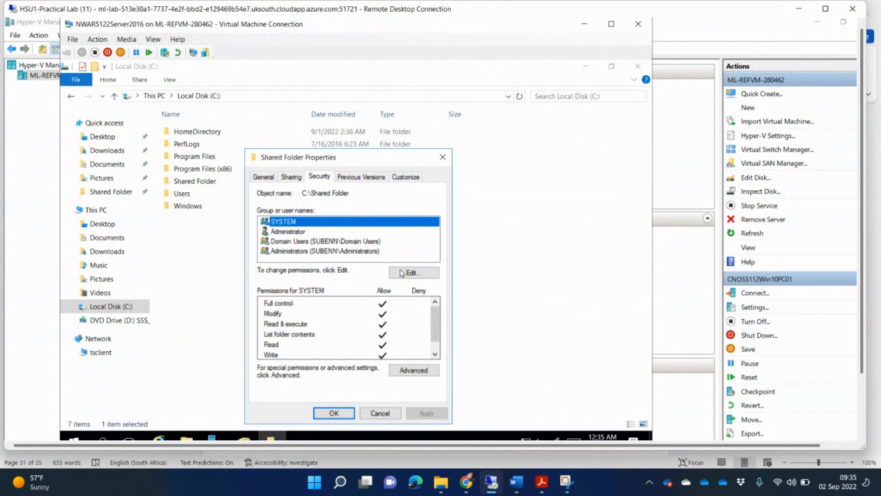
click(411, 273)
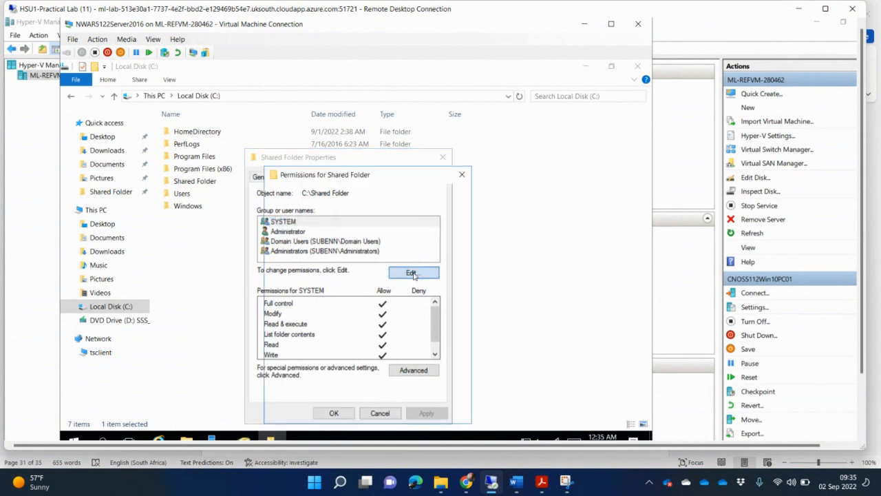
Add the domain user to Shared Folder's permissions with Full control allowed
click(389, 305)
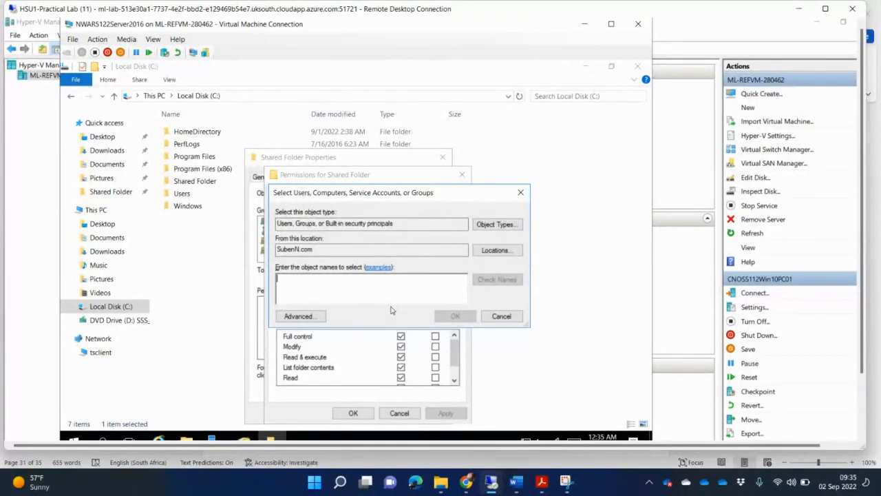
text(bu)
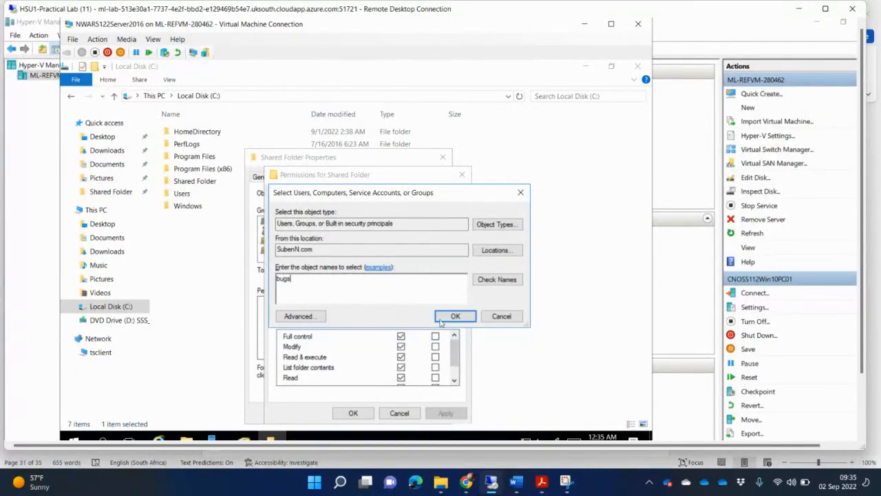
text(gs)
click(513, 280)
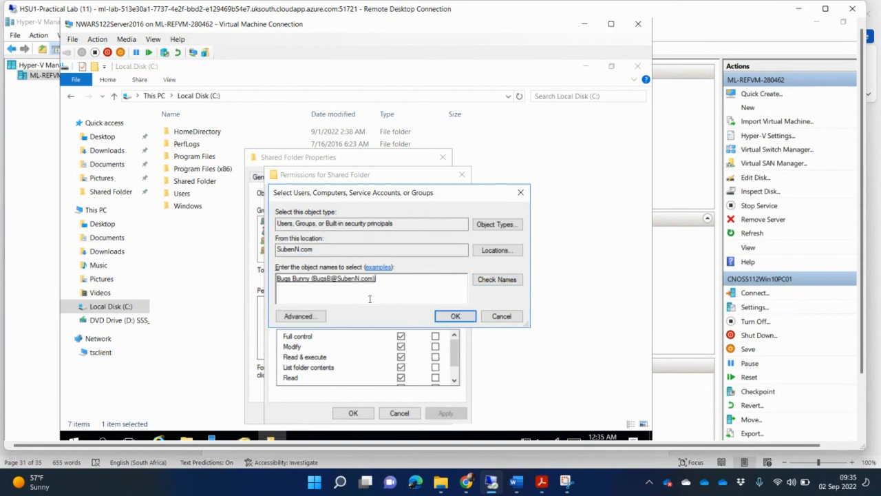
click(452, 316)
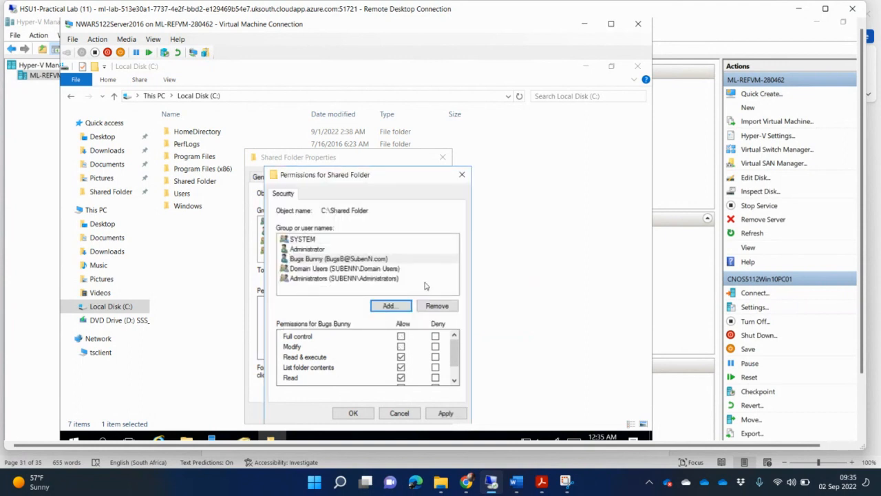
click(402, 336)
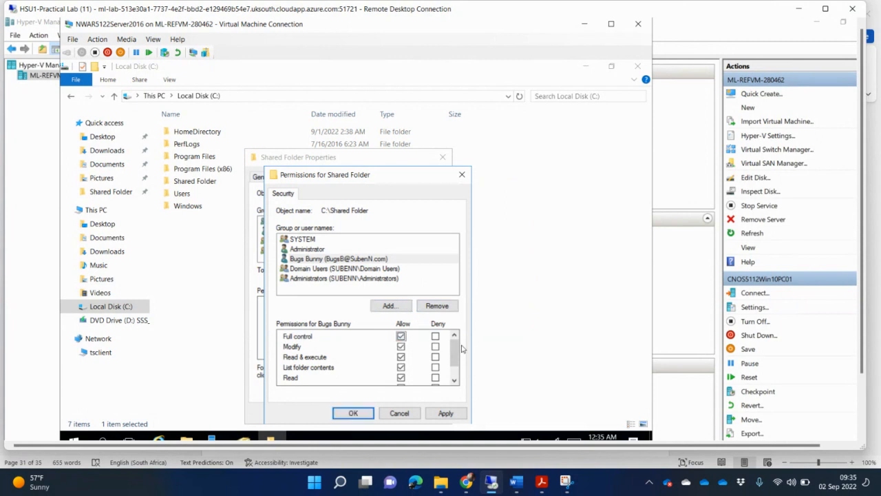
click(395, 258)
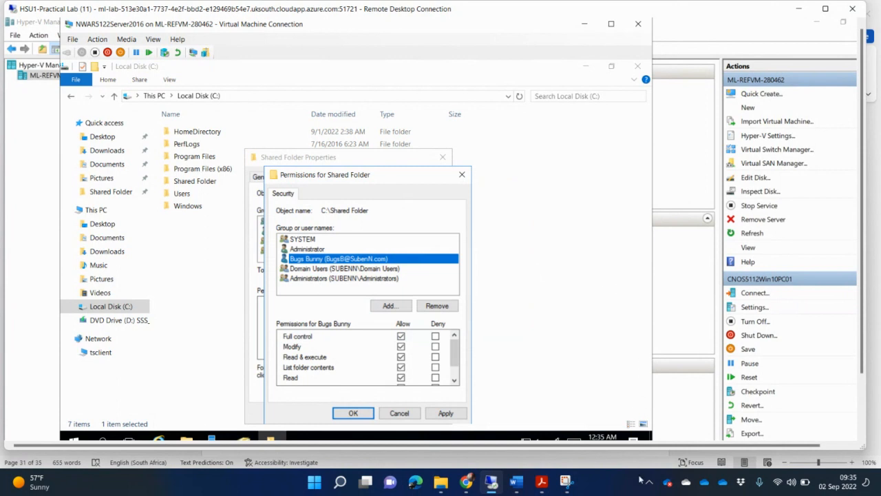
Snip the VM window showing the Shared Folder permissions
click(565, 481)
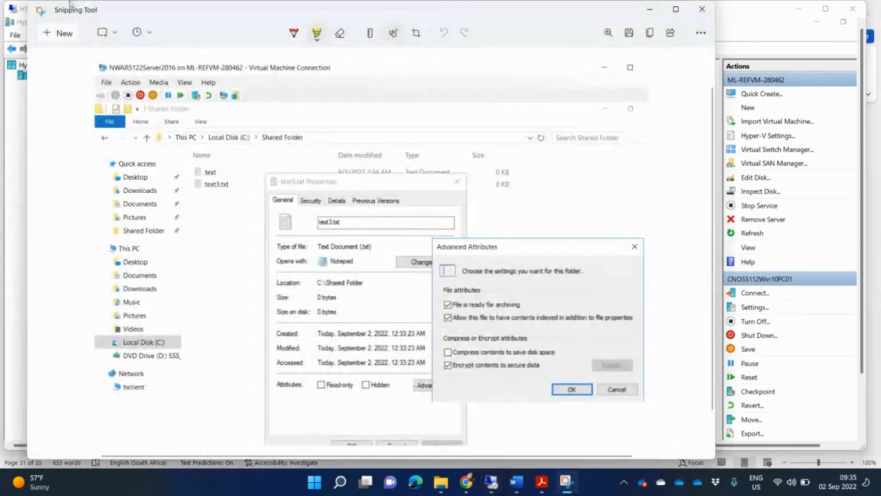
click(64, 33)
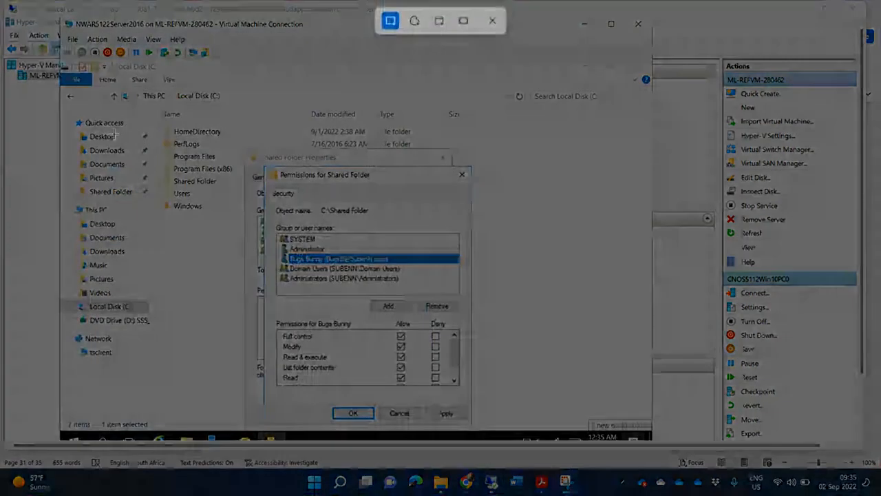
drag(58, 13, 505, 428)
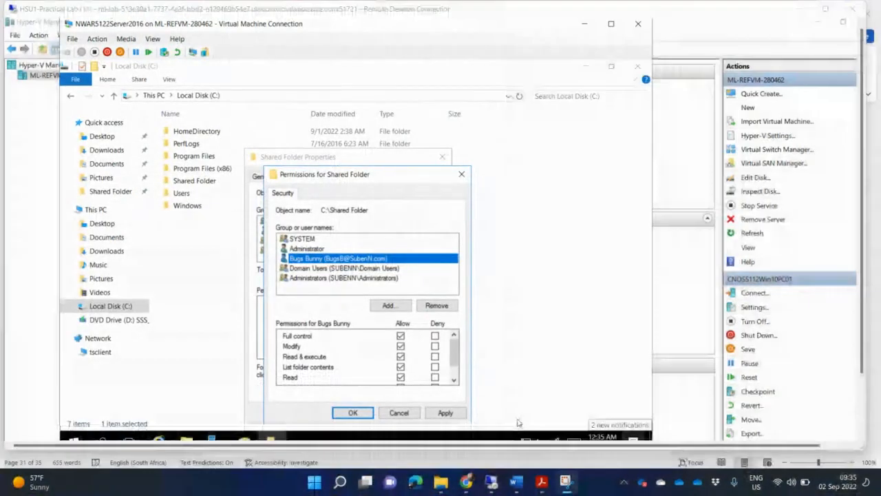
Paste the permissions screenshot under task H and add an unnumbered line after task I
click(518, 487)
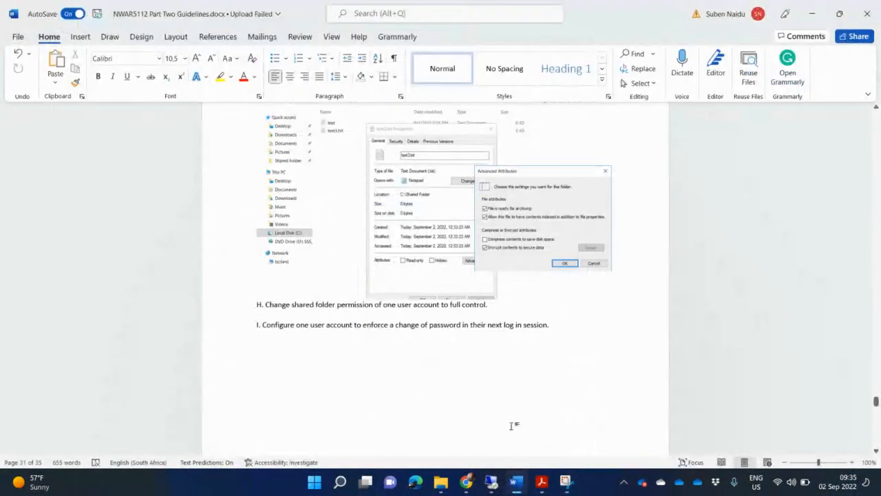
key(ctrl+v)
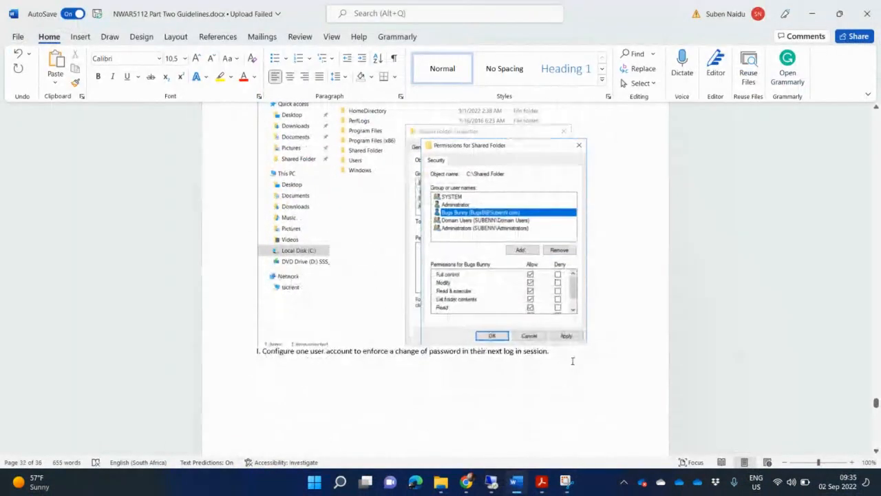
click(570, 352)
key(Return)
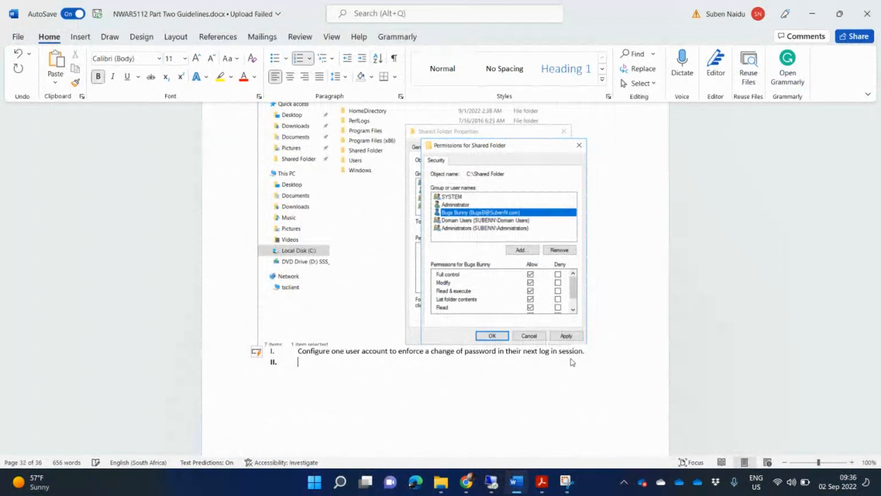
key(ctrl+z)
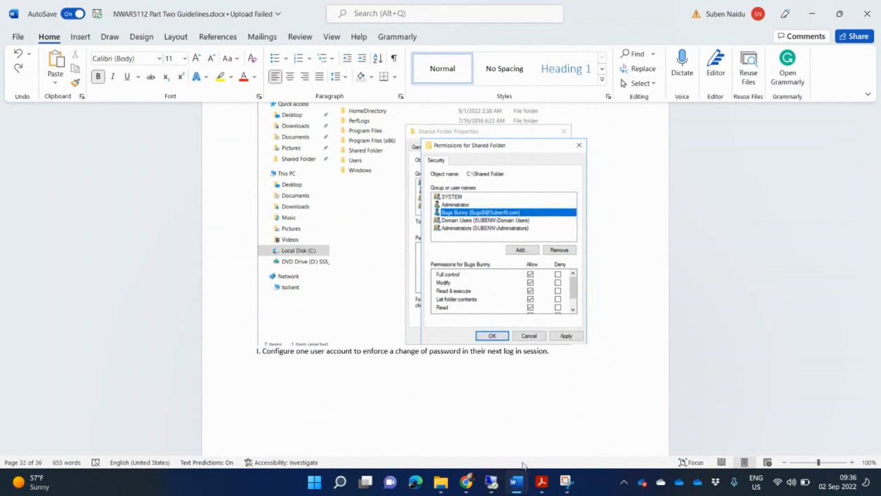
click(523, 487)
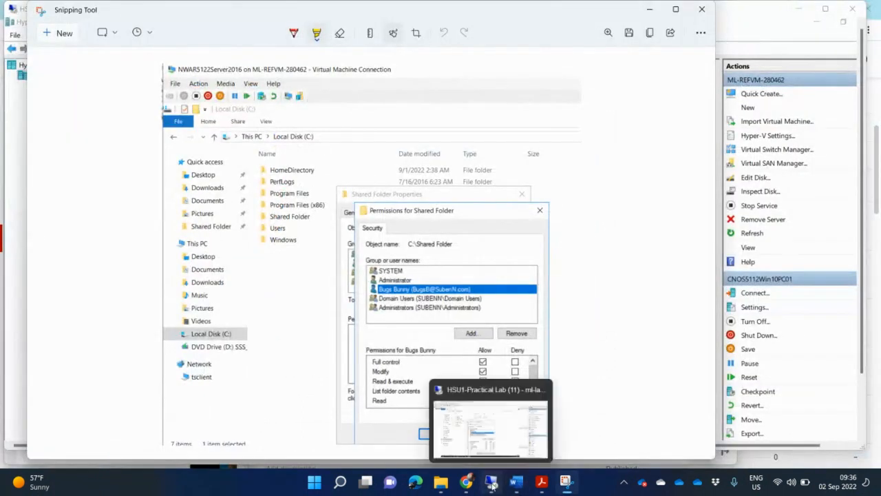
Apply the Full control permission and close Shared Folder's properties
click(491, 481)
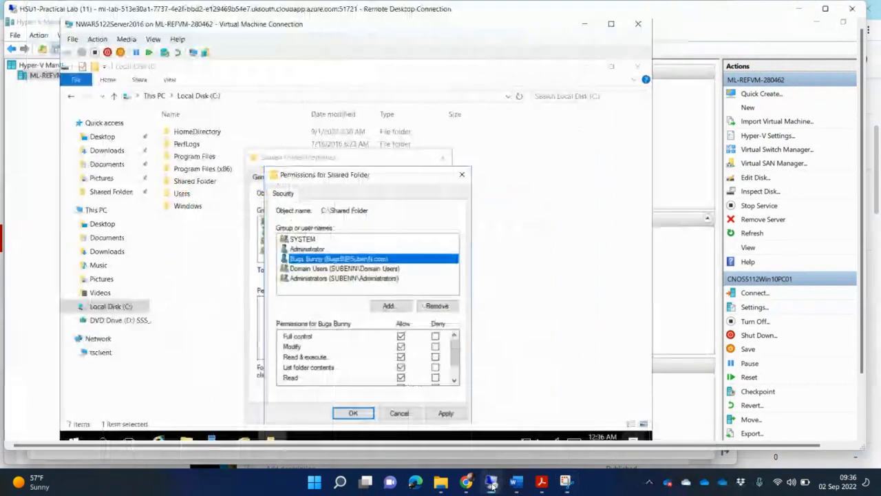
click(354, 413)
click(380, 413)
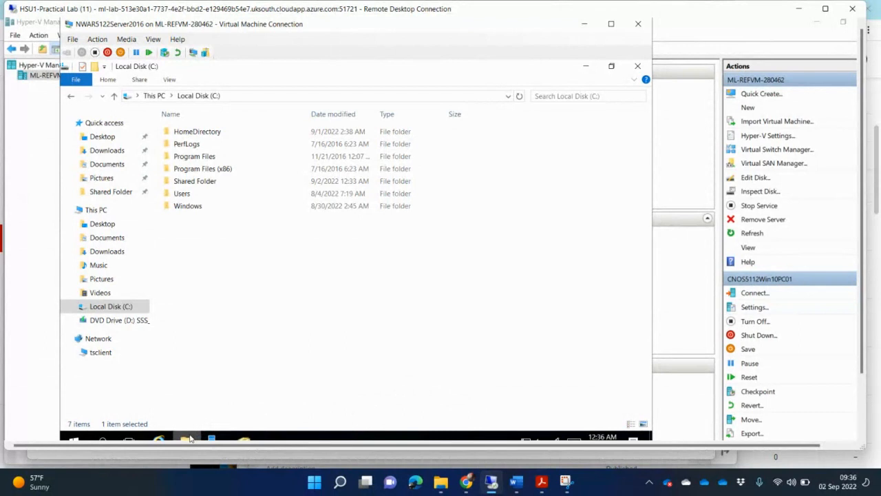
Open the Properties of the ou_Design user account in Active Directory Users and Computers
mouse_move(248, 439)
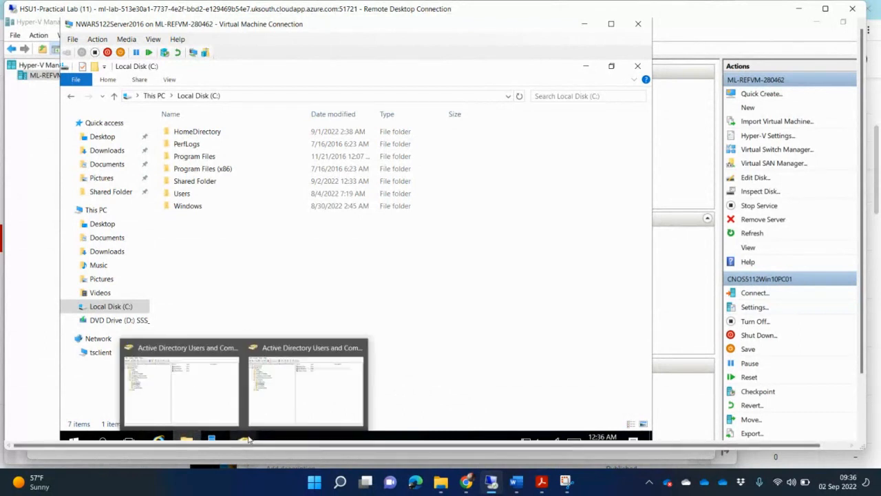
click(317, 405)
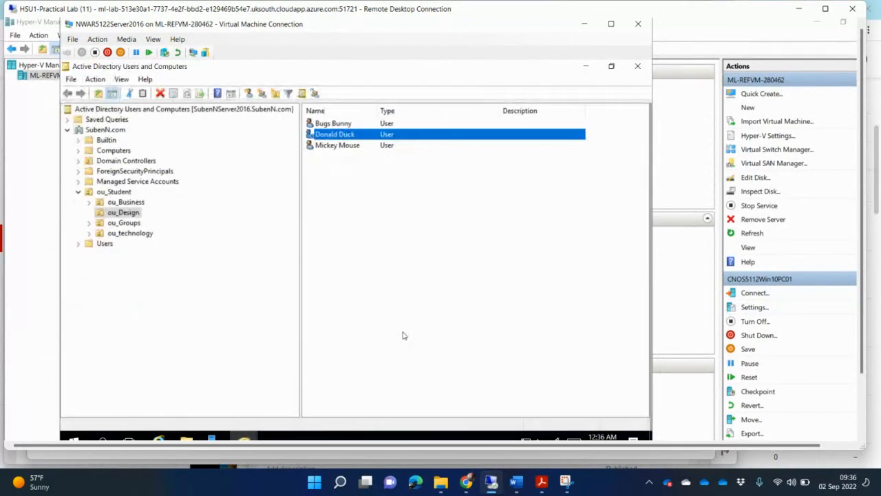
click(357, 146)
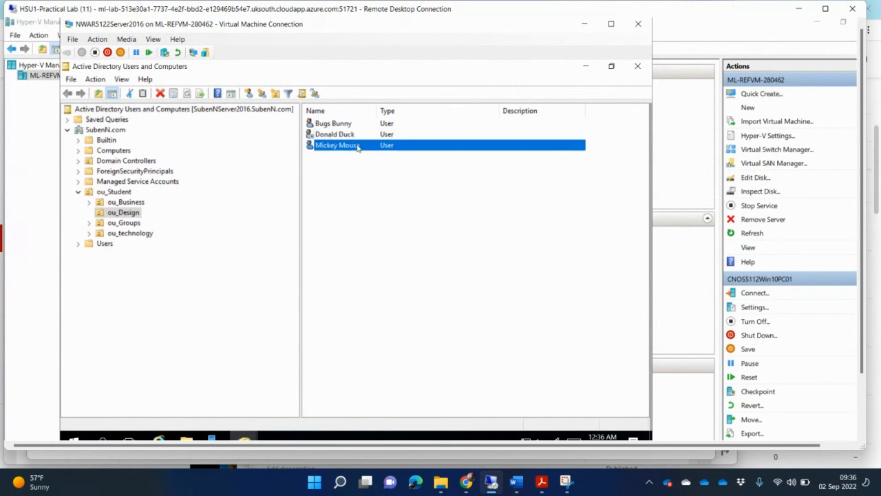
right_click(357, 146)
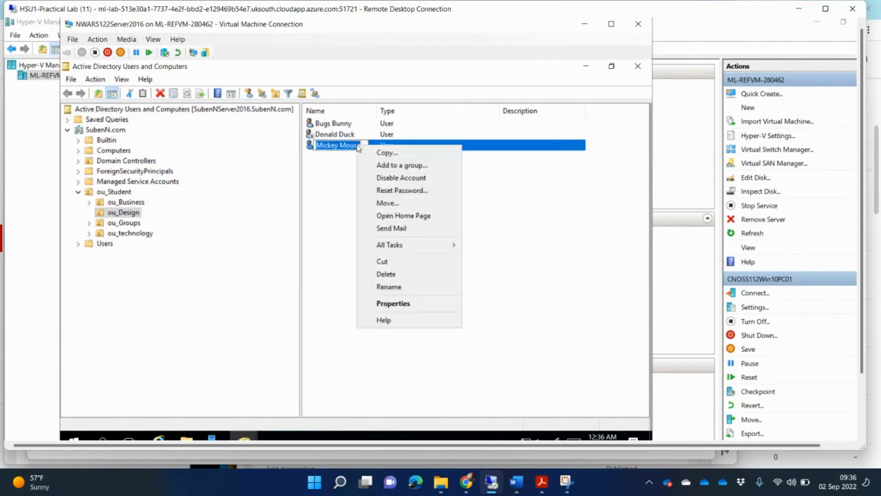
click(393, 303)
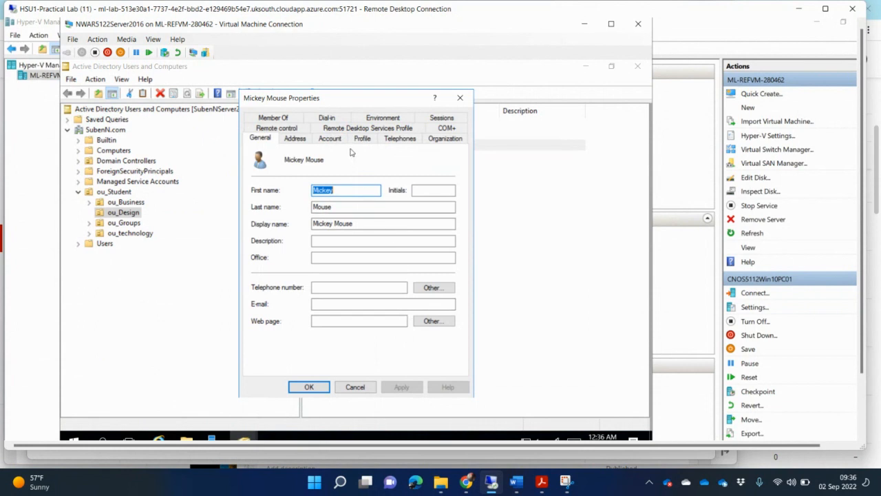
On the Account tab, tick 'User must change password at next logon' and untick 'Password never expires'
click(330, 138)
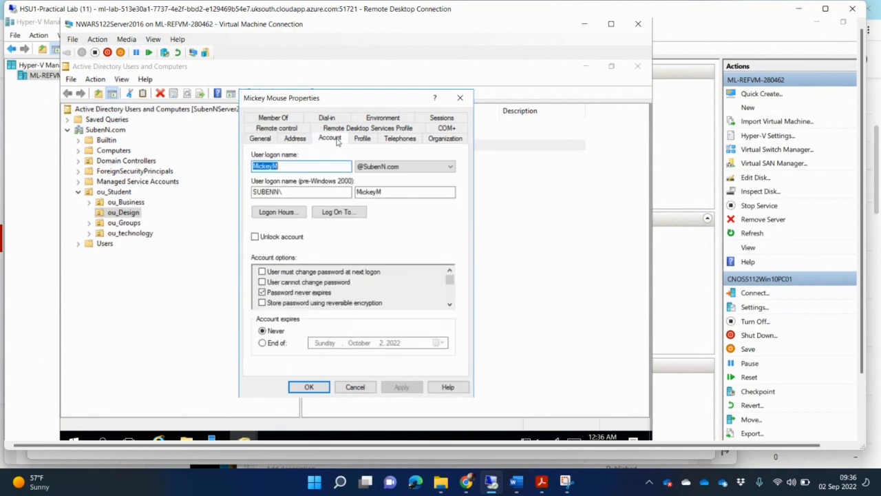
click(262, 271)
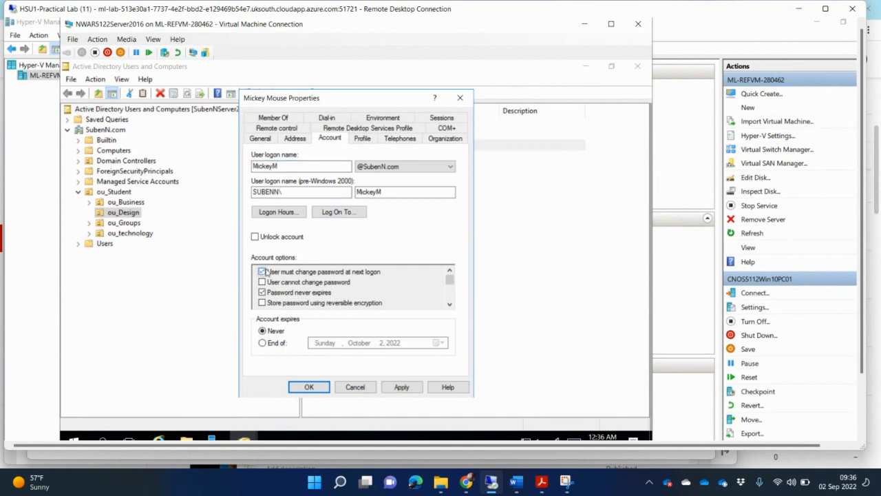
click(262, 292)
Snip the VM window showing the updated account options
click(566, 482)
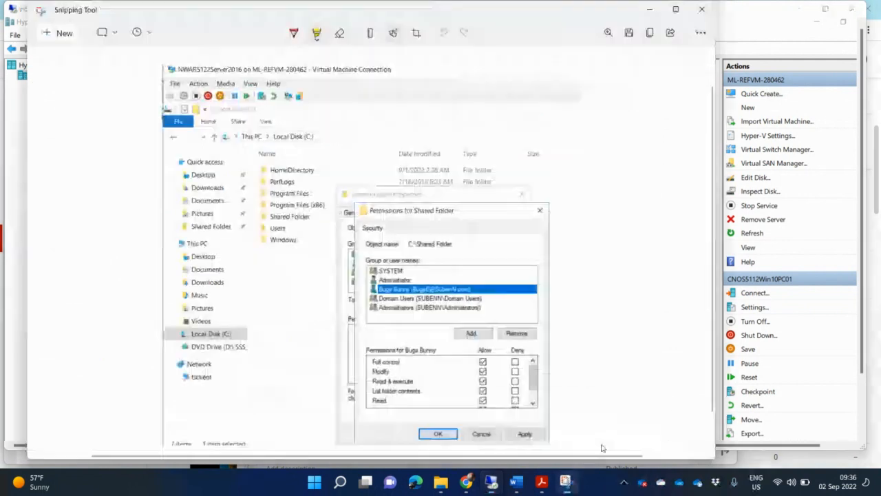
click(59, 33)
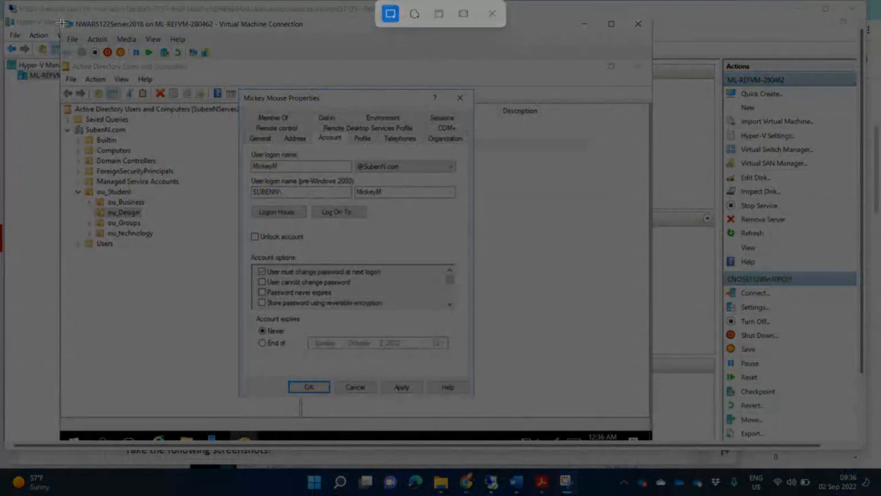
drag(59, 19, 539, 410)
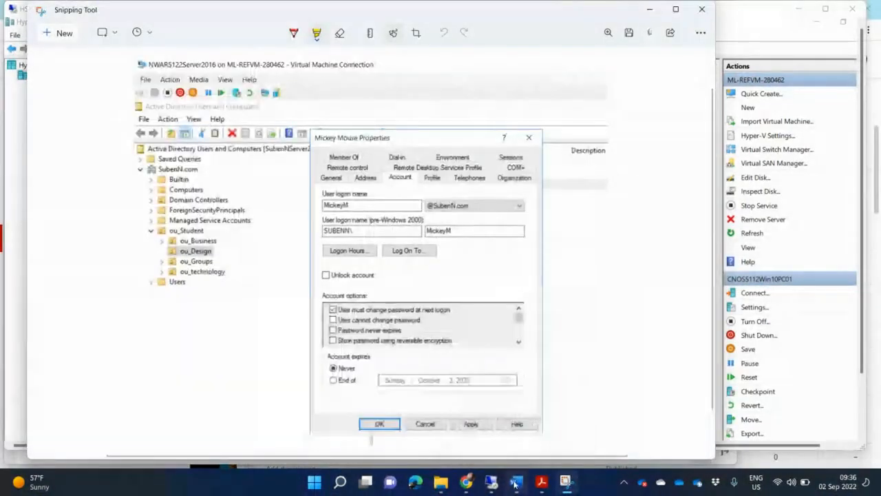
Paste the account-options screenshot below task I in the guidelines document
click(514, 484)
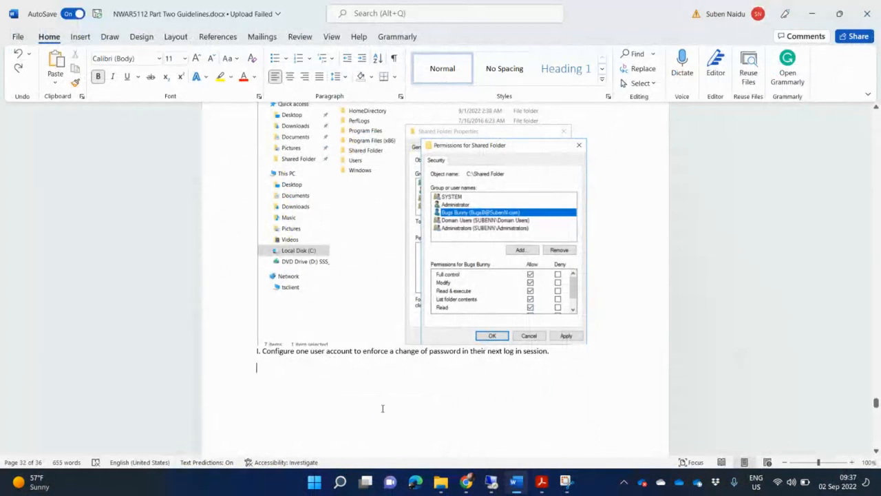
key(ctrl+v)
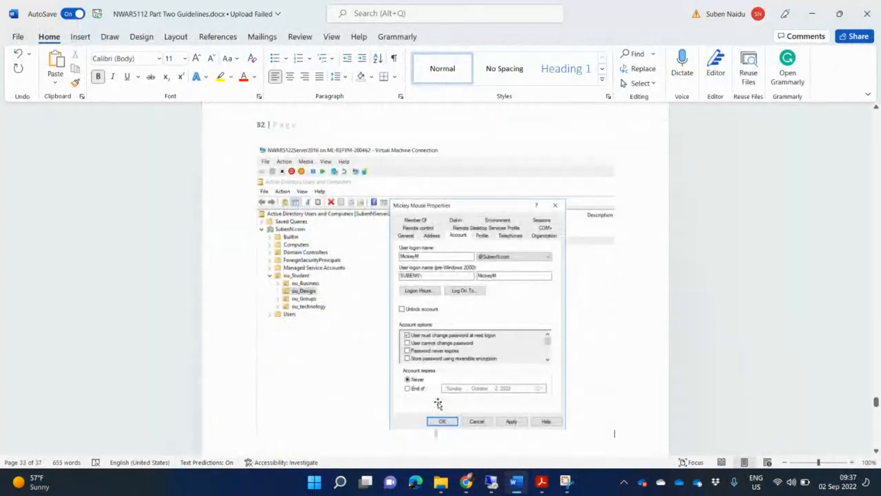
scroll(438, 404, down, 6)
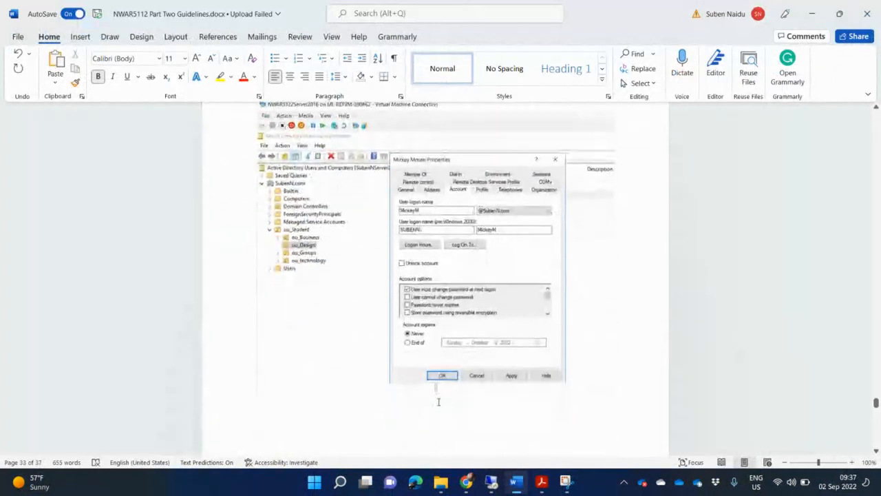
click(542, 483)
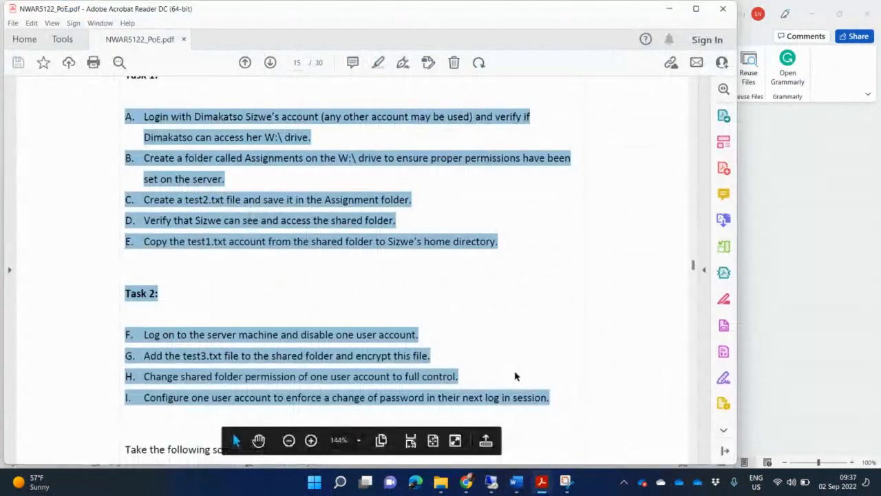
Read through the Activity 5 tasks and marks table on pages 15–16 of the PoE PDF
scroll(517, 377, down, 3)
scroll(519, 382, down, 2)
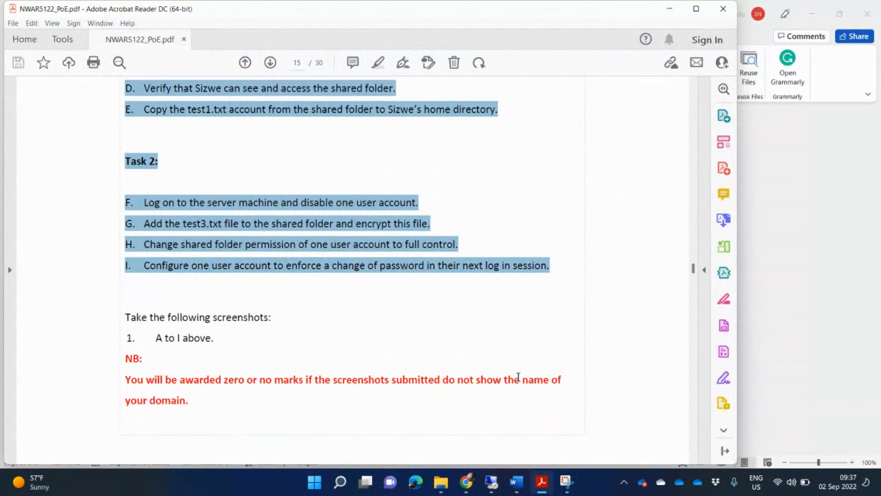
scroll(523, 385, down, 3)
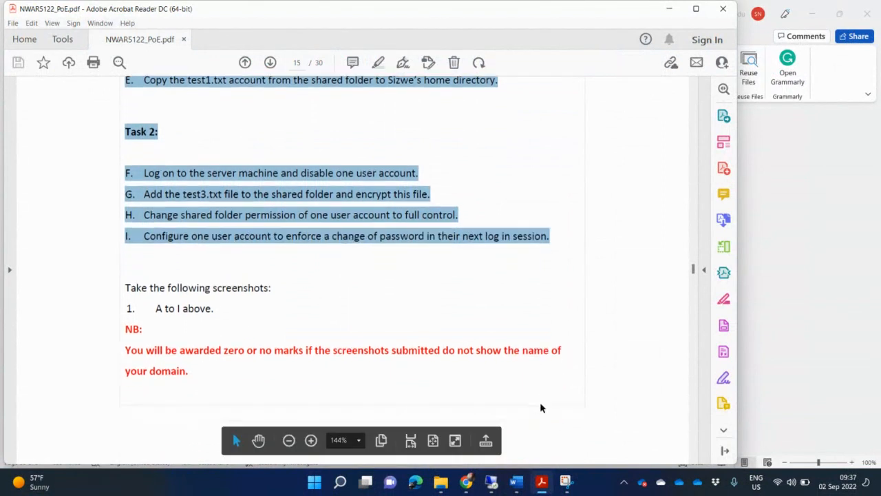
scroll(551, 417, down, 15)
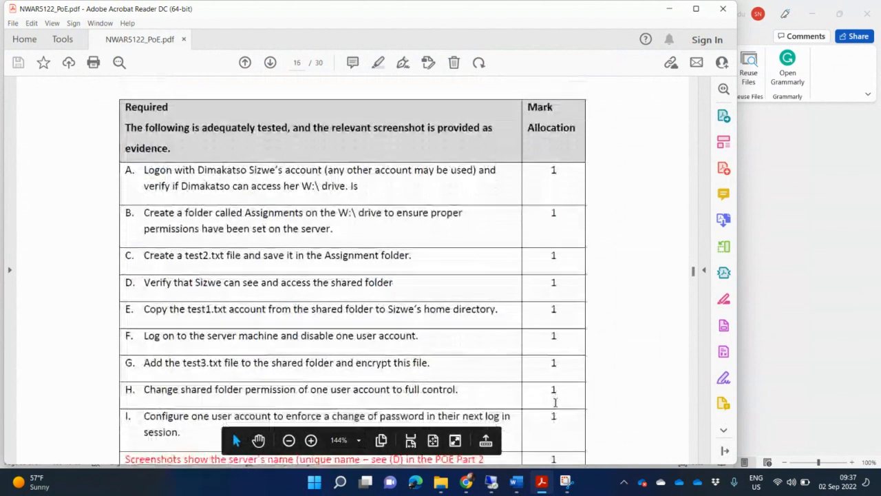
scroll(555, 403, down, 2)
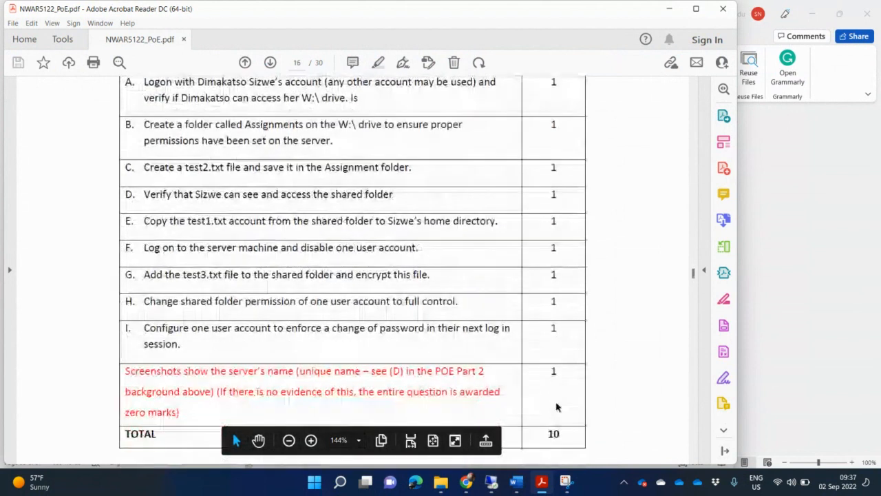
scroll(557, 406, down, 5)
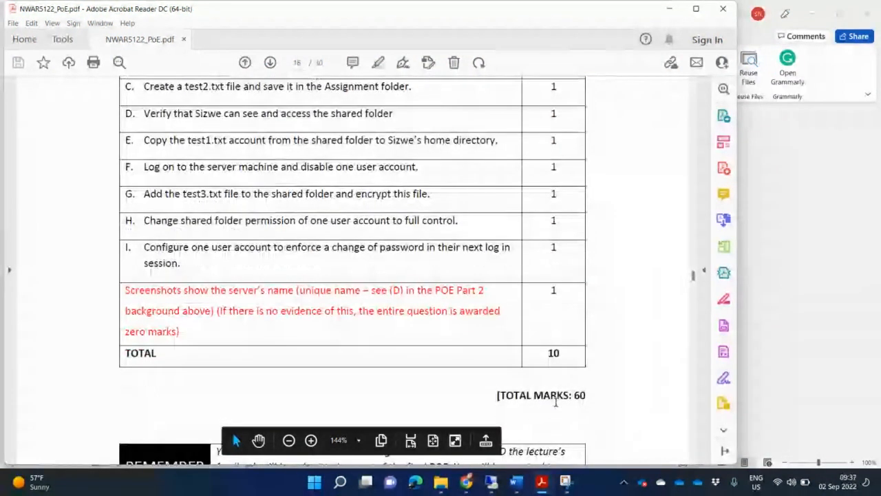
scroll(556, 403, down, 1)
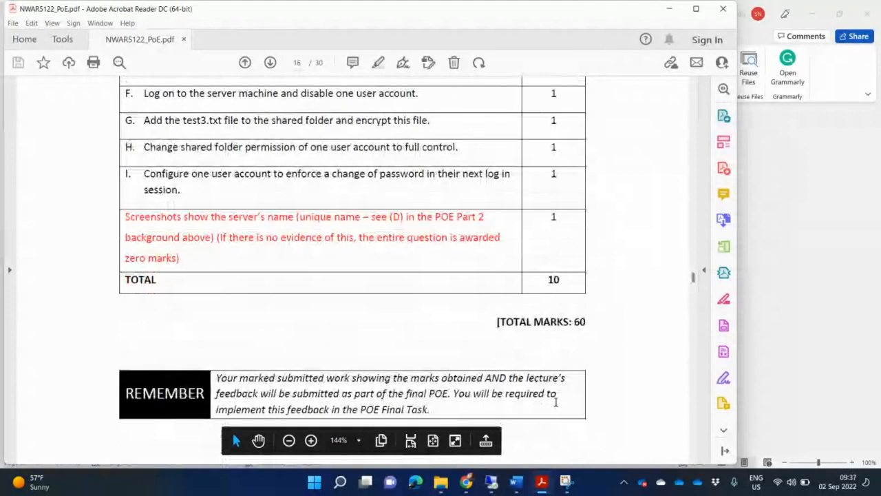
scroll(556, 403, down, 3)
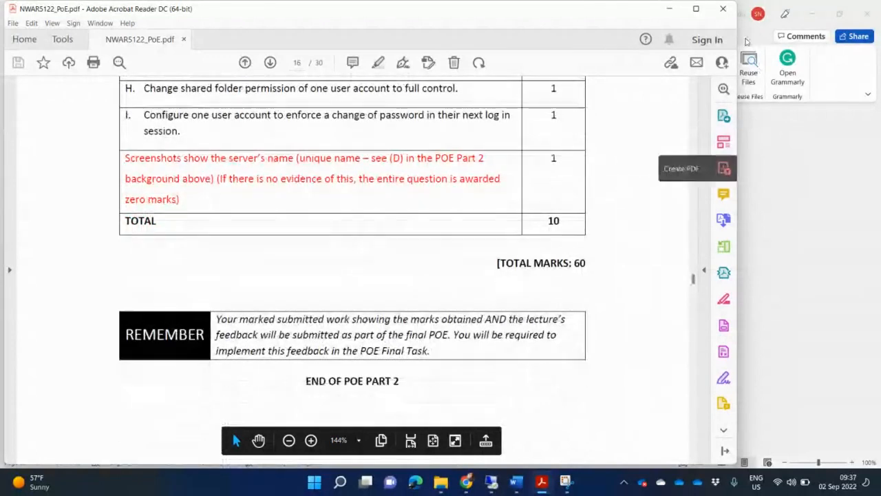
Switch to the YouTube Studio channel content page listing the NWAR5122 Part 2 demo videos
scroll(694, 98, up, 20)
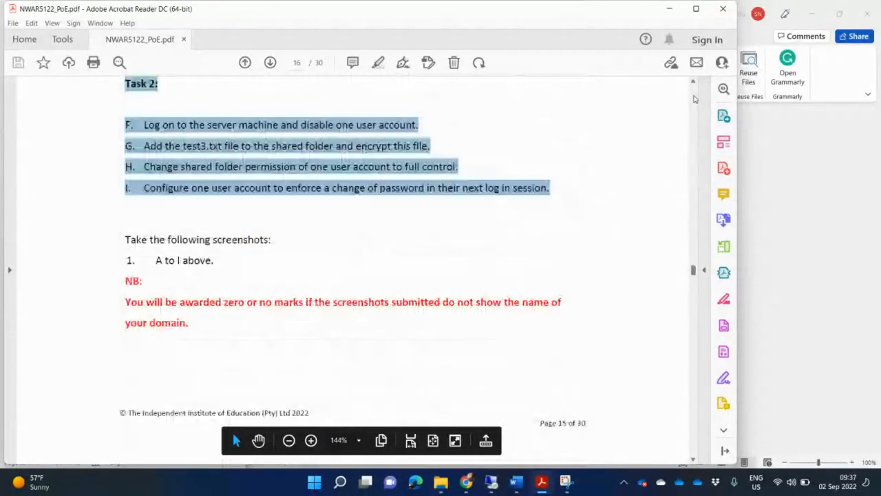
scroll(694, 98, up, 20)
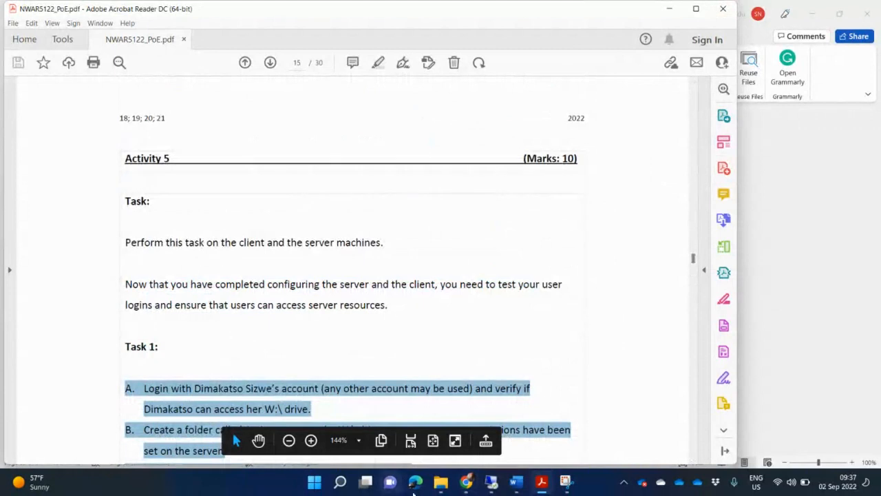
mouse_move(473, 485)
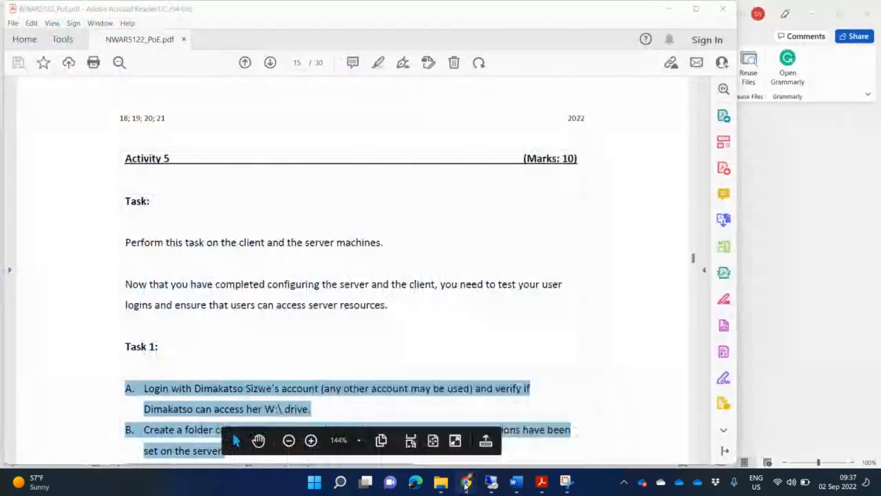
click(406, 430)
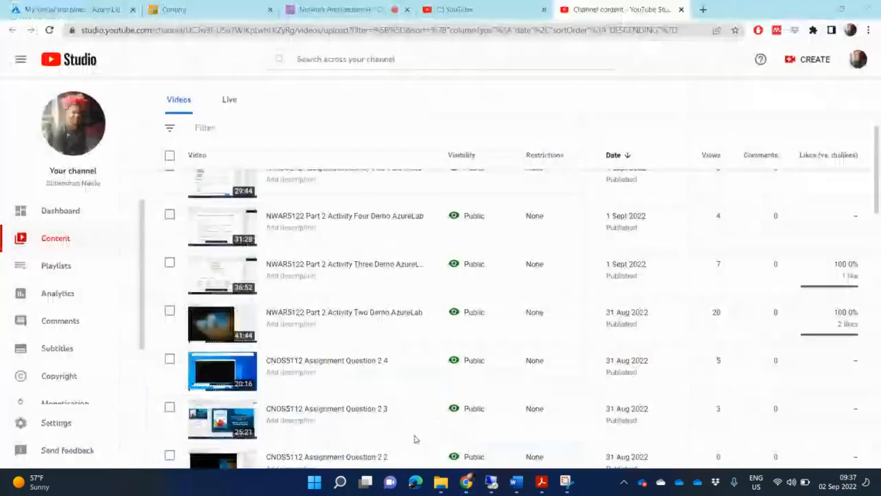
Go from the course Content page back to the live Network Architecture A Collaborate session
click(169, 8)
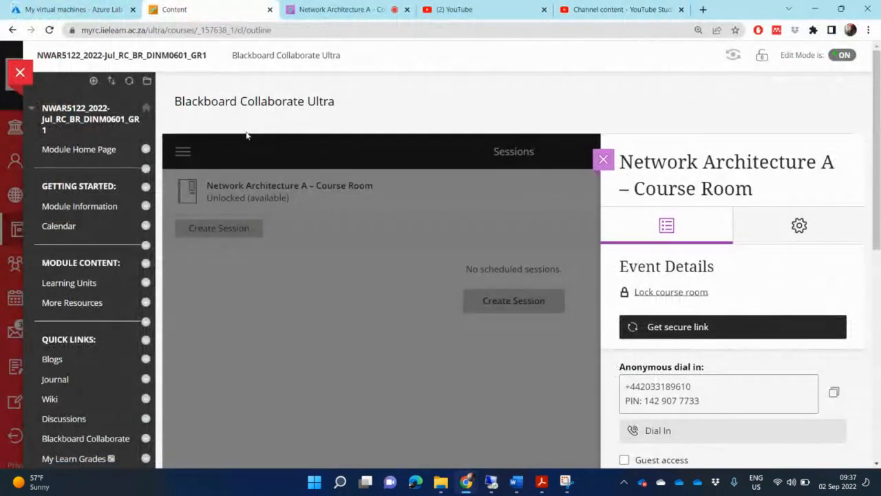
click(301, 5)
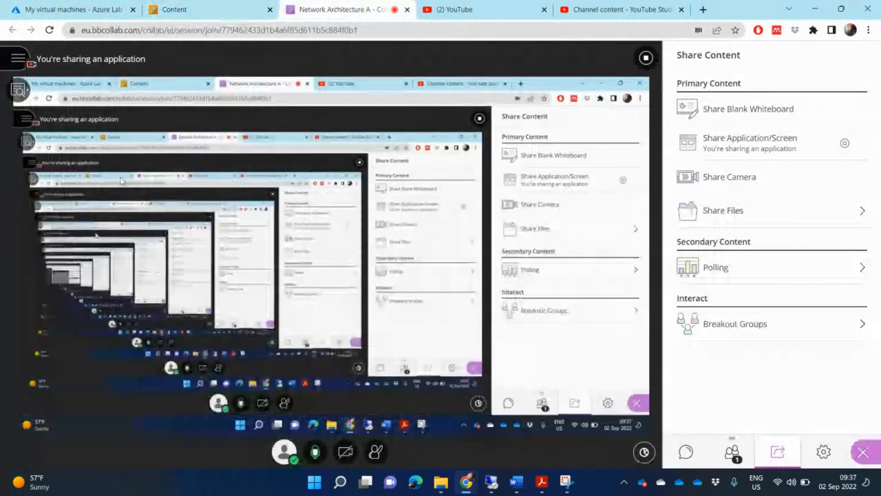